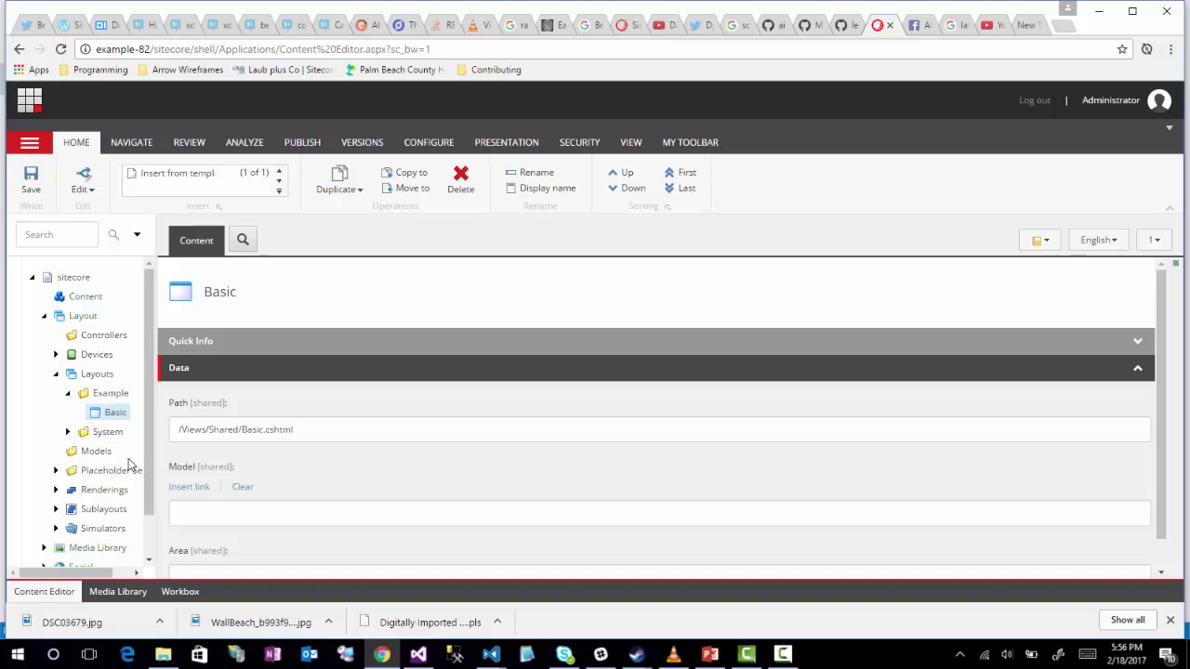
Step: Scroll up the content tree and collapse the Layout branch
{"action": "left_click_drag", "start_coordinate": [150, 315], "coordinate": [134, 391]}
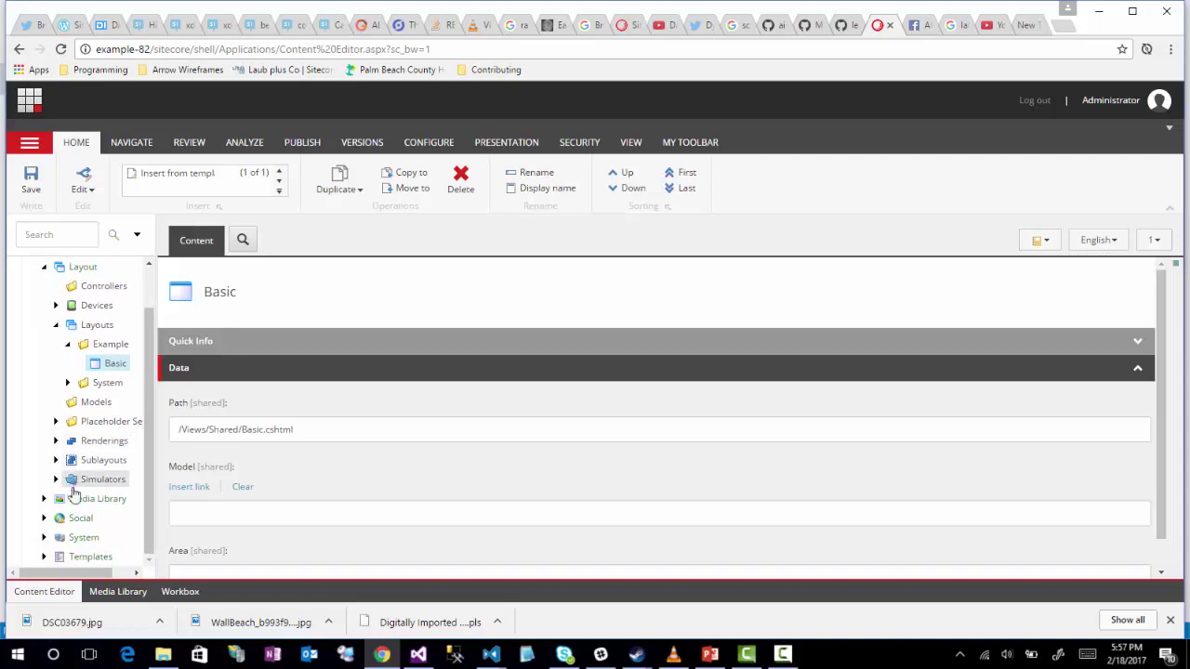
{"action": "scroll", "coordinate": [96, 390], "scroll_direction": "up", "scroll_amount": 1}
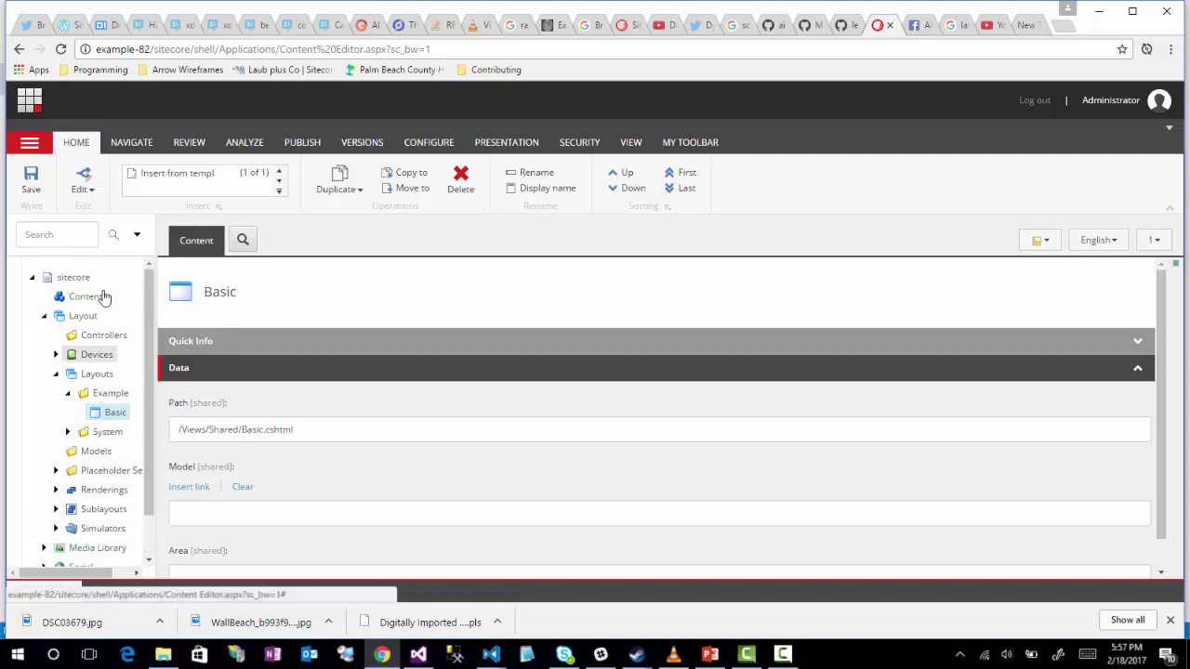
{"action": "left_click", "coordinate": [44, 316]}
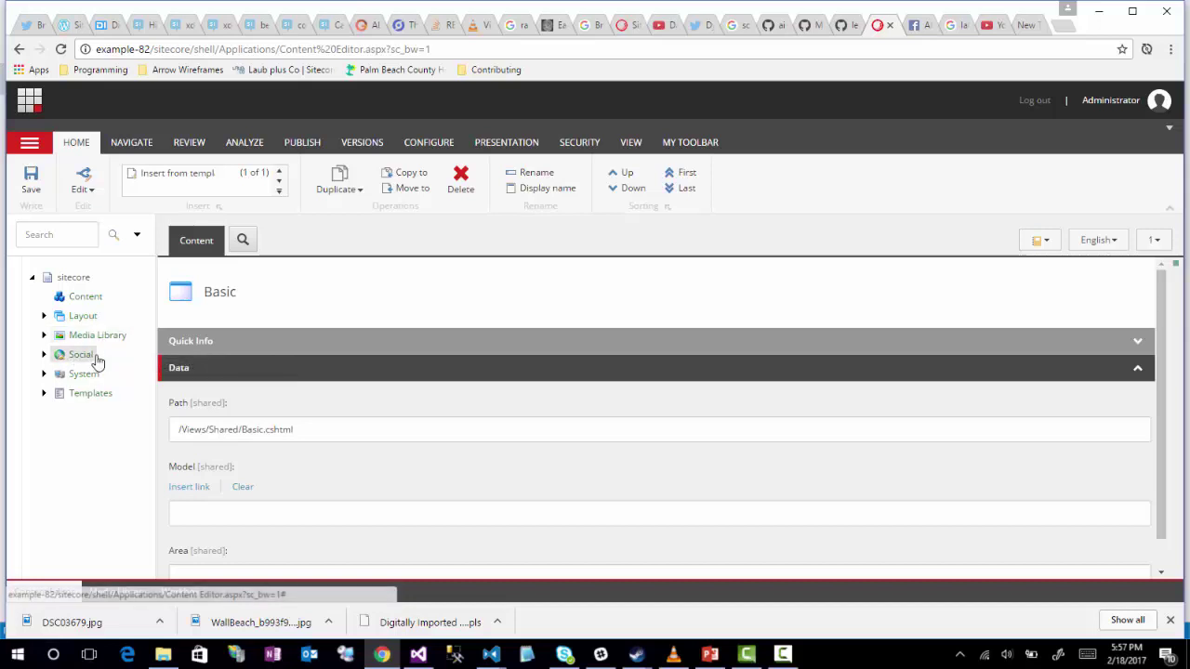
Step: Log back in with the account password and expand Templates to reveal folders like User Defined
{"action": "left_click", "coordinate": [44, 395]}
{"action": "left_click", "coordinate": [448, 397]}
{"action": "type", "text": "b"}
{"action": "left_click", "coordinate": [508, 448]}
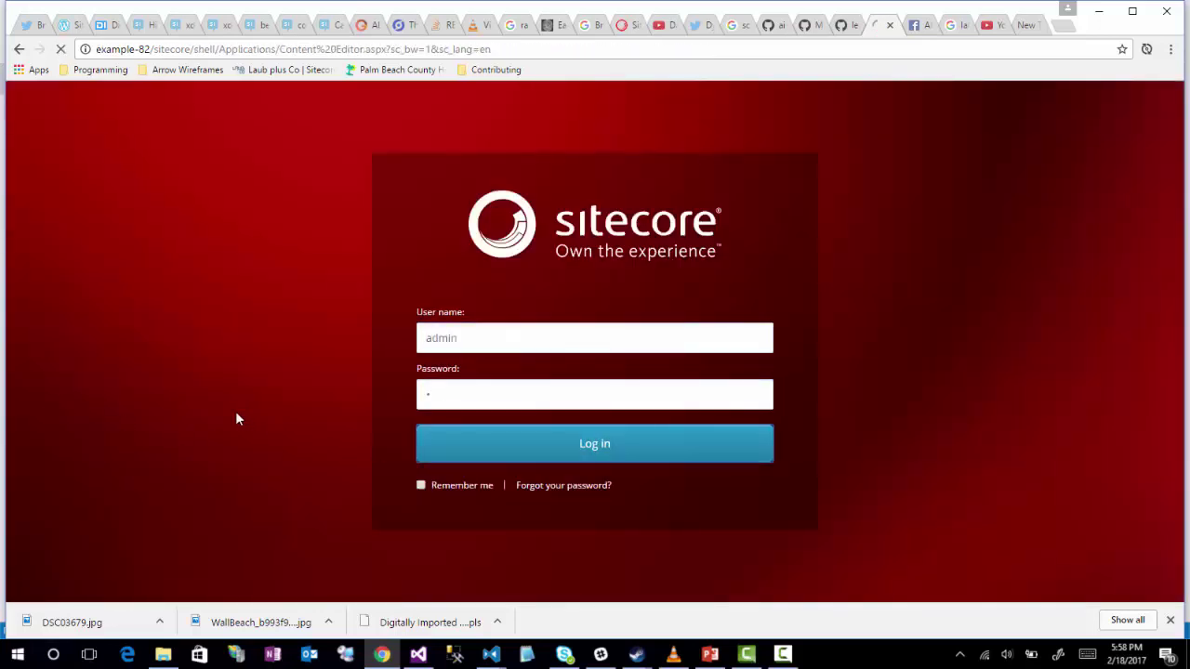
{"action": "left_click", "coordinate": [44, 395]}
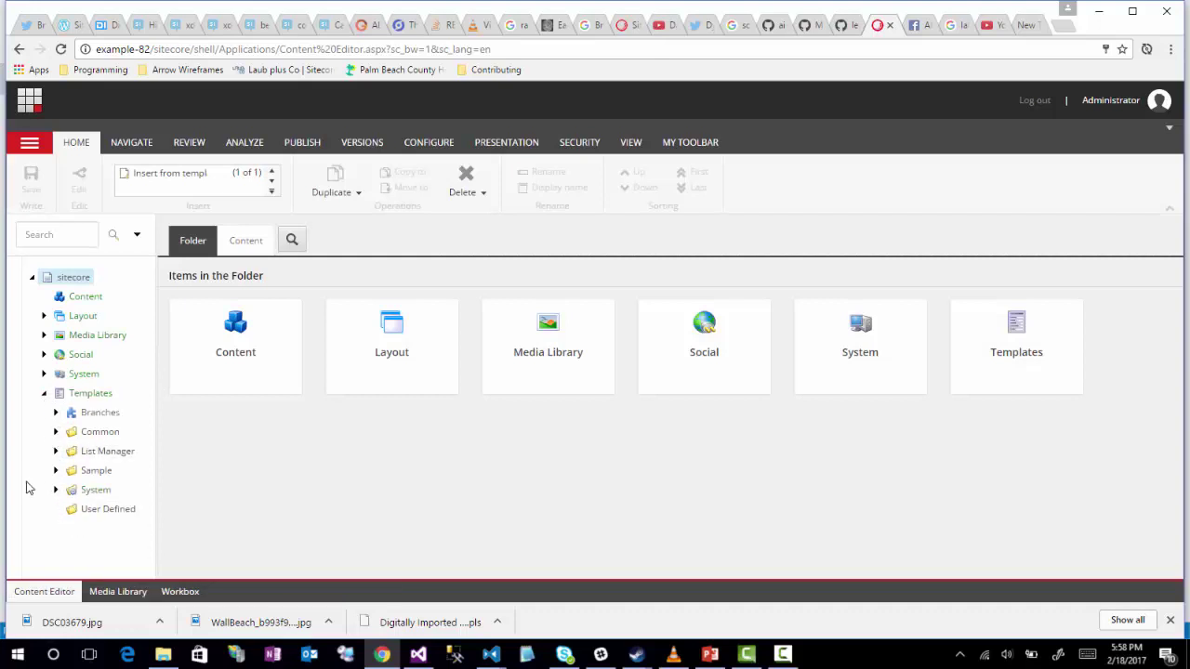
Step: Insert a template folder named 'Example' under Templates
{"action": "right_click", "coordinate": [86, 398]}
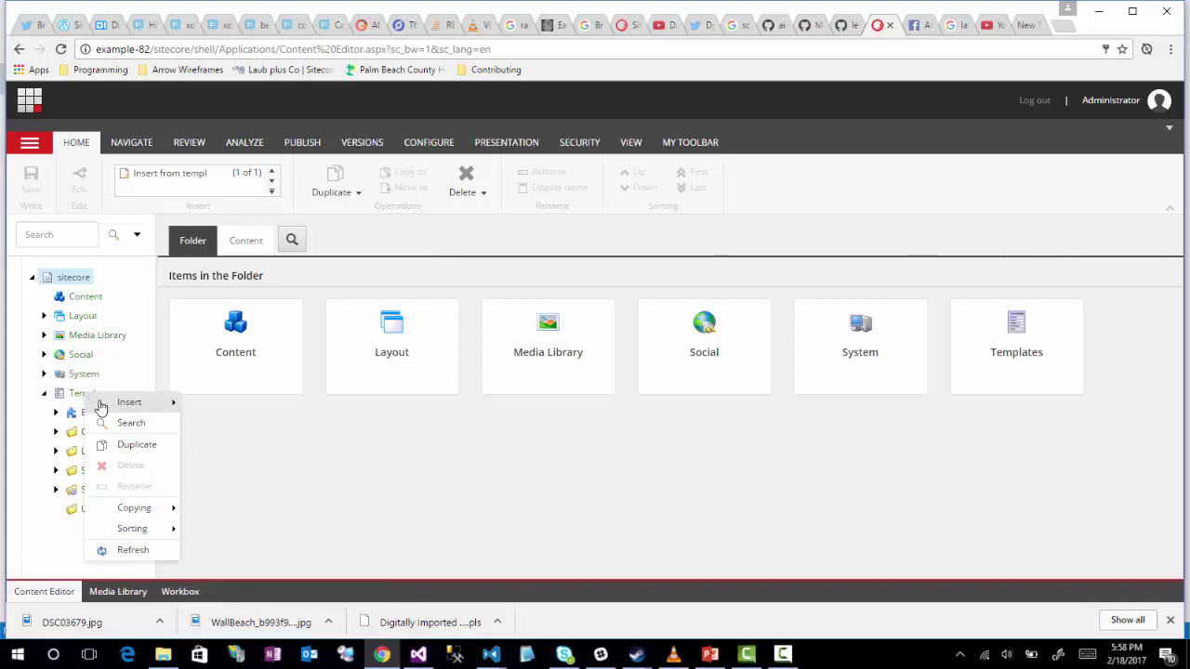
{"action": "mouse_move", "coordinate": [101, 407]}
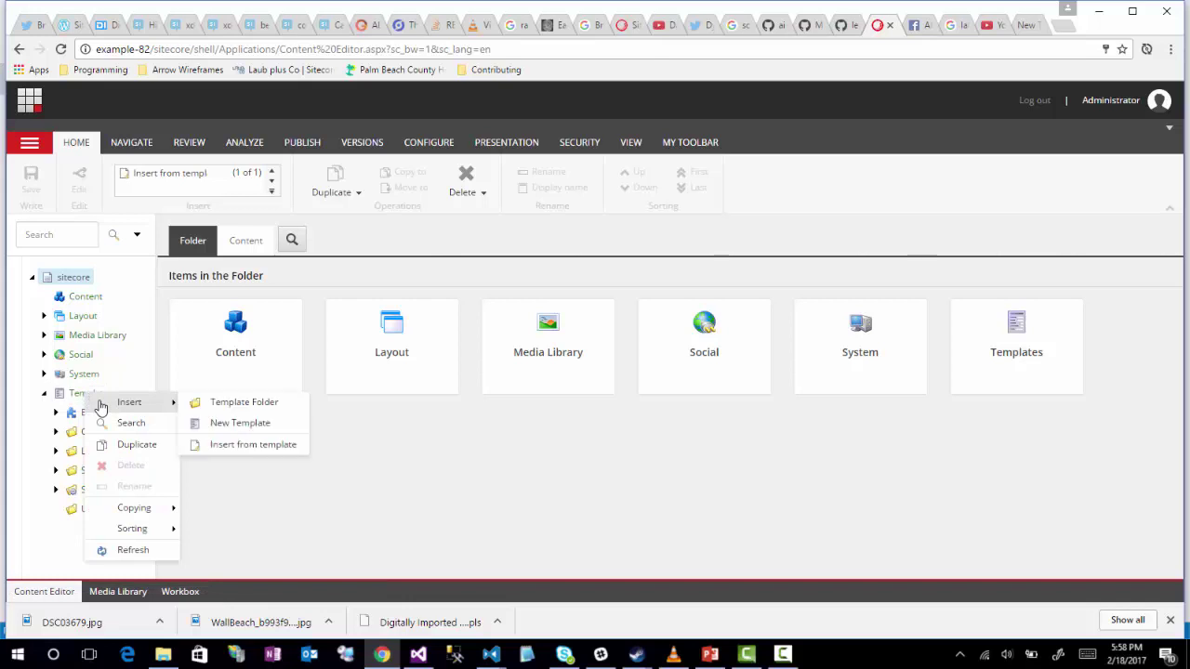
{"action": "left_click", "coordinate": [215, 402]}
{"action": "type", "text": "Example"}
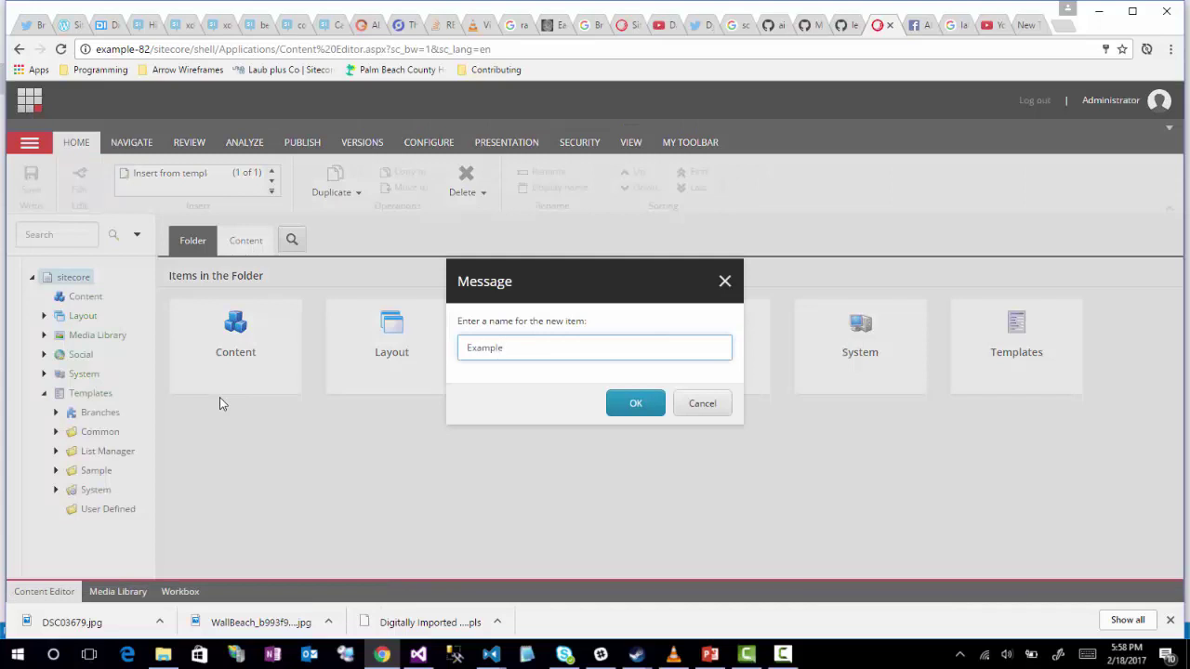
{"action": "left_click", "coordinate": [636, 403]}
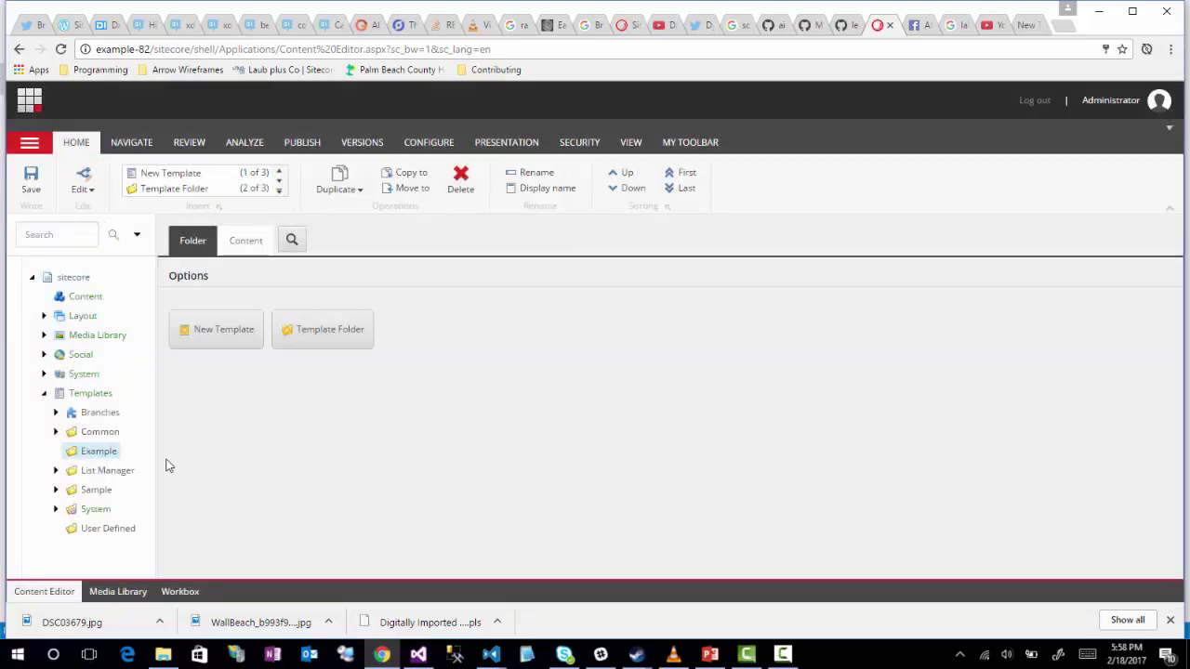
Step: Insert a template folder named 'Base' inside Example
{"action": "right_click", "coordinate": [91, 458]}
{"action": "mouse_move", "coordinate": [130, 445]}
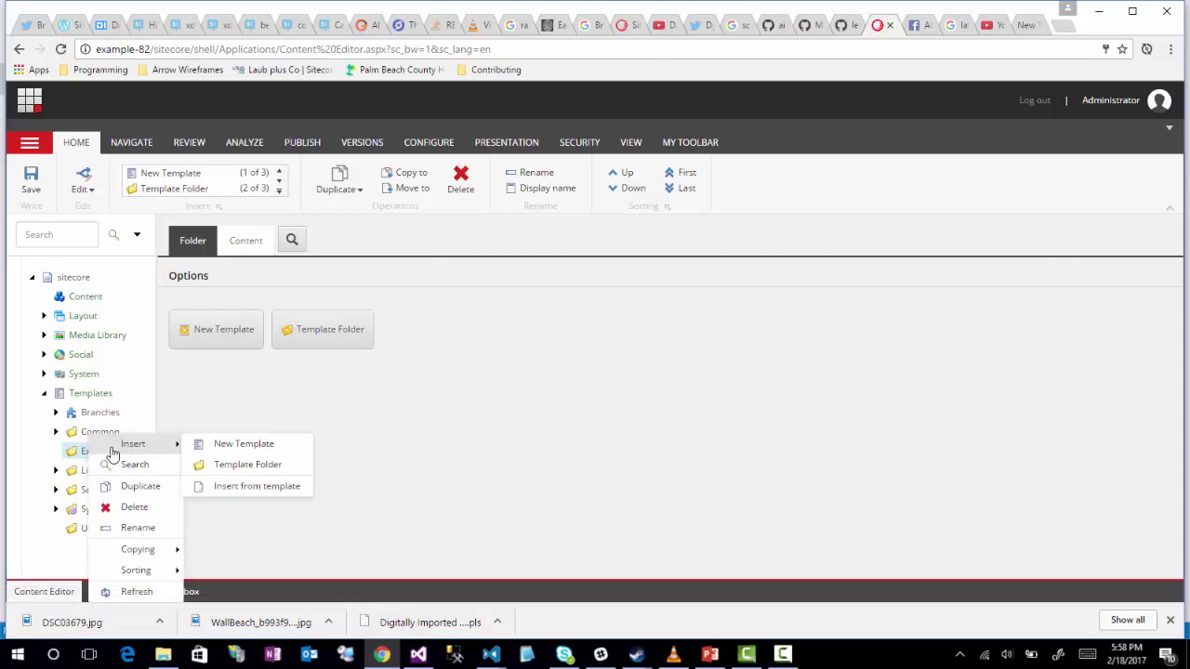
{"action": "left_click", "coordinate": [232, 468]}
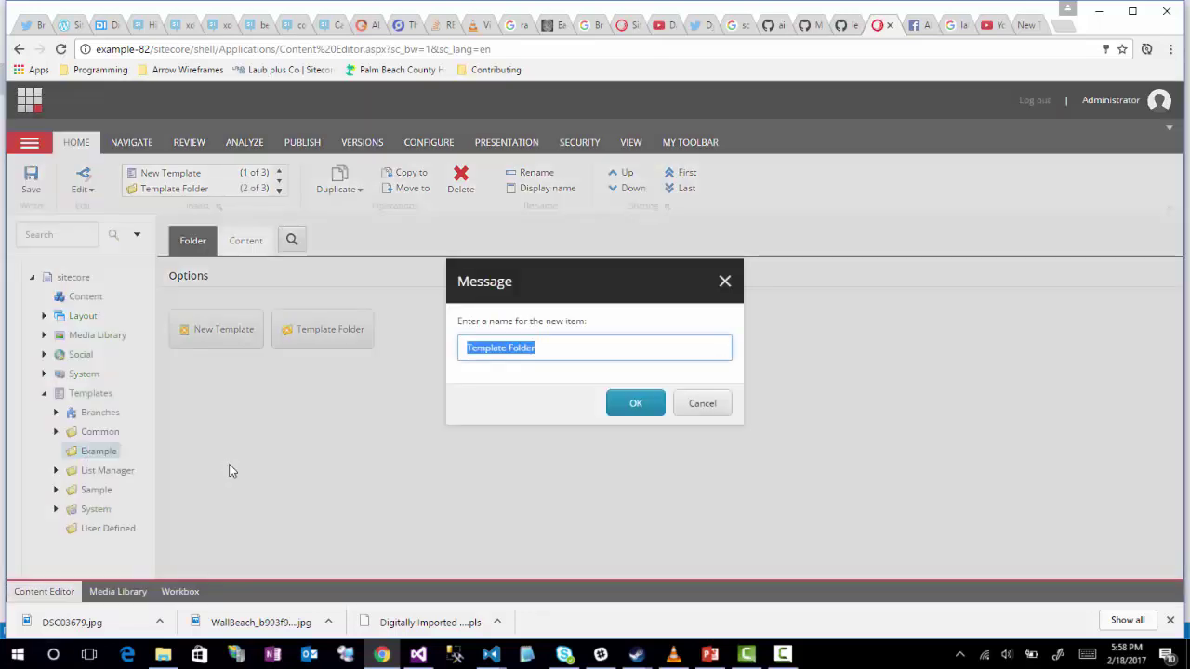
{"action": "type", "text": "Base"}
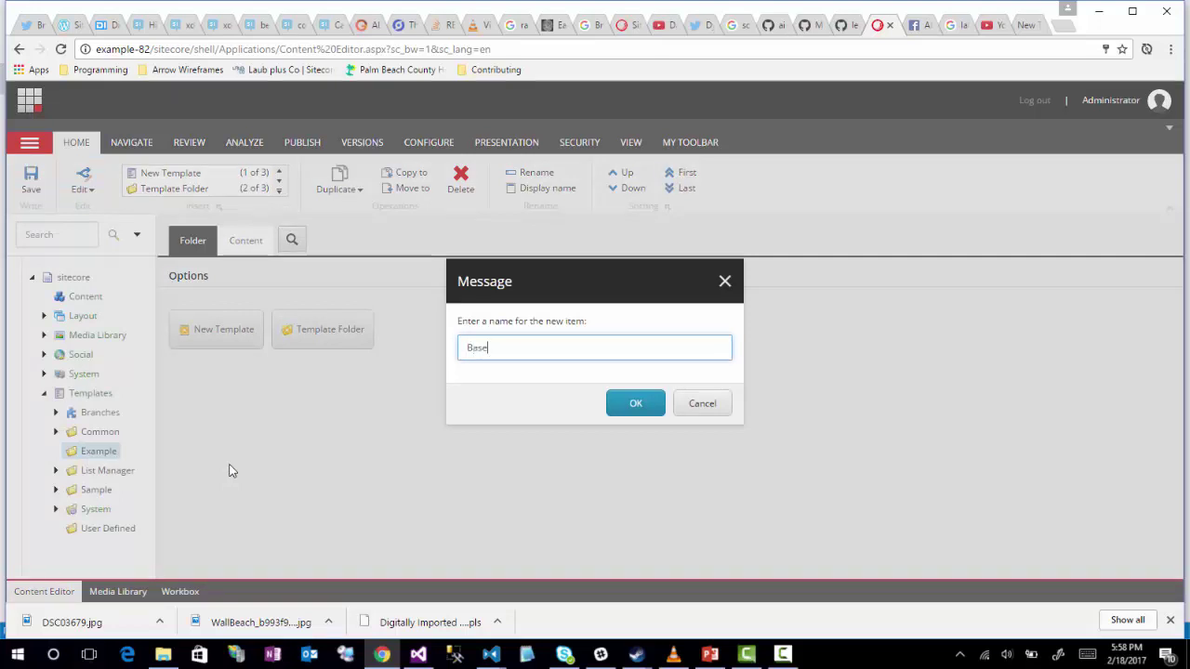
{"action": "left_click", "coordinate": [630, 410]}
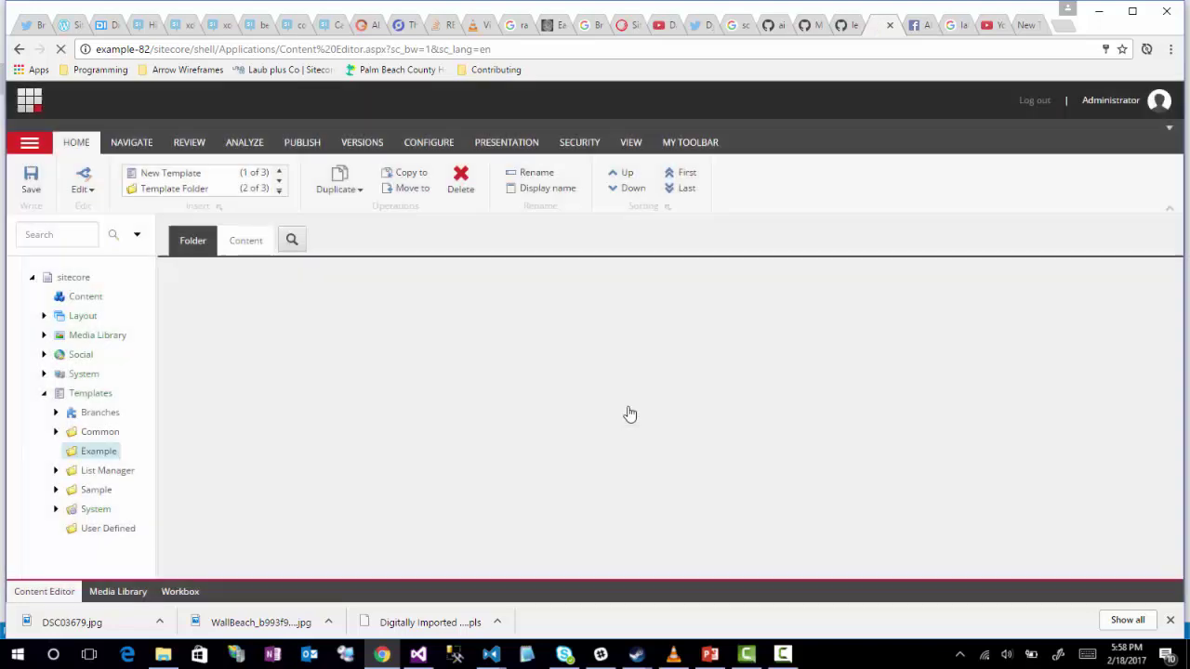
Step: Insert a second template folder named 'Folders' inside Example
{"action": "right_click", "coordinate": [94, 453]}
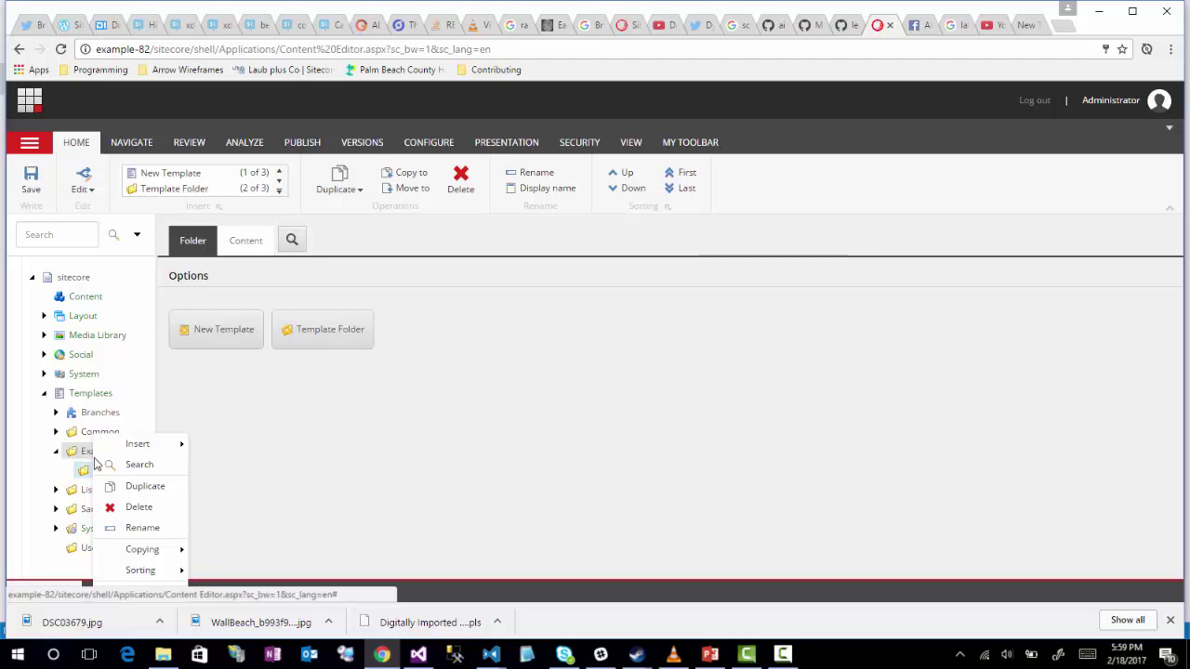
{"action": "mouse_move", "coordinate": [149, 444]}
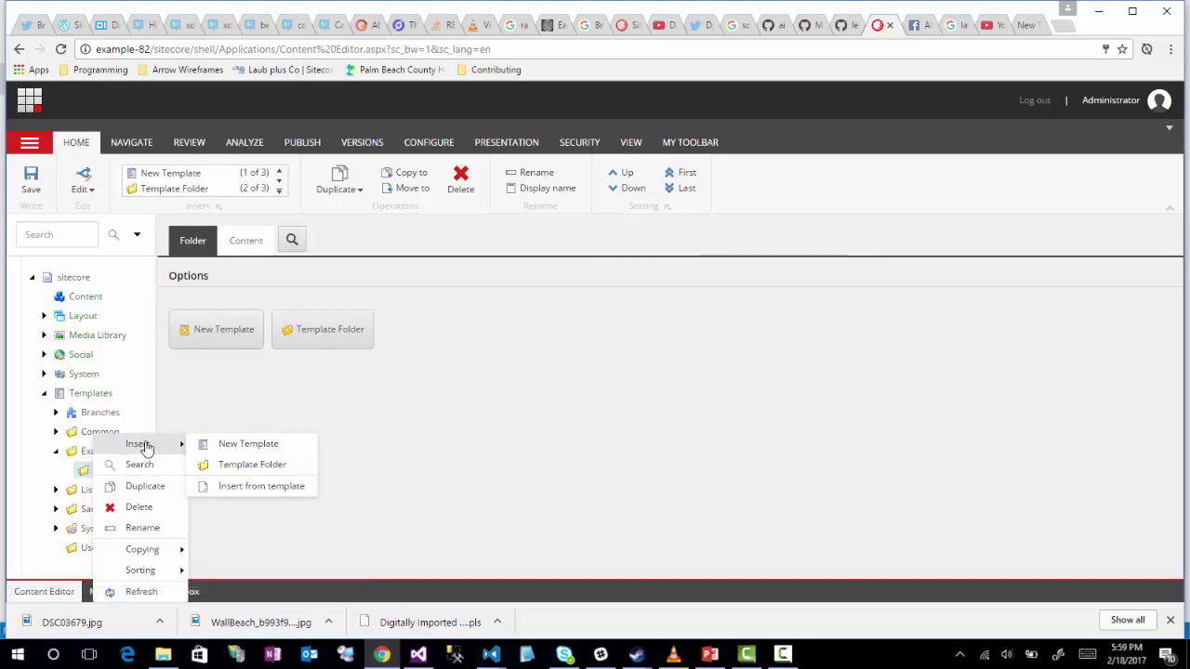
{"action": "left_click", "coordinate": [258, 463]}
{"action": "type", "text": "Folders"}
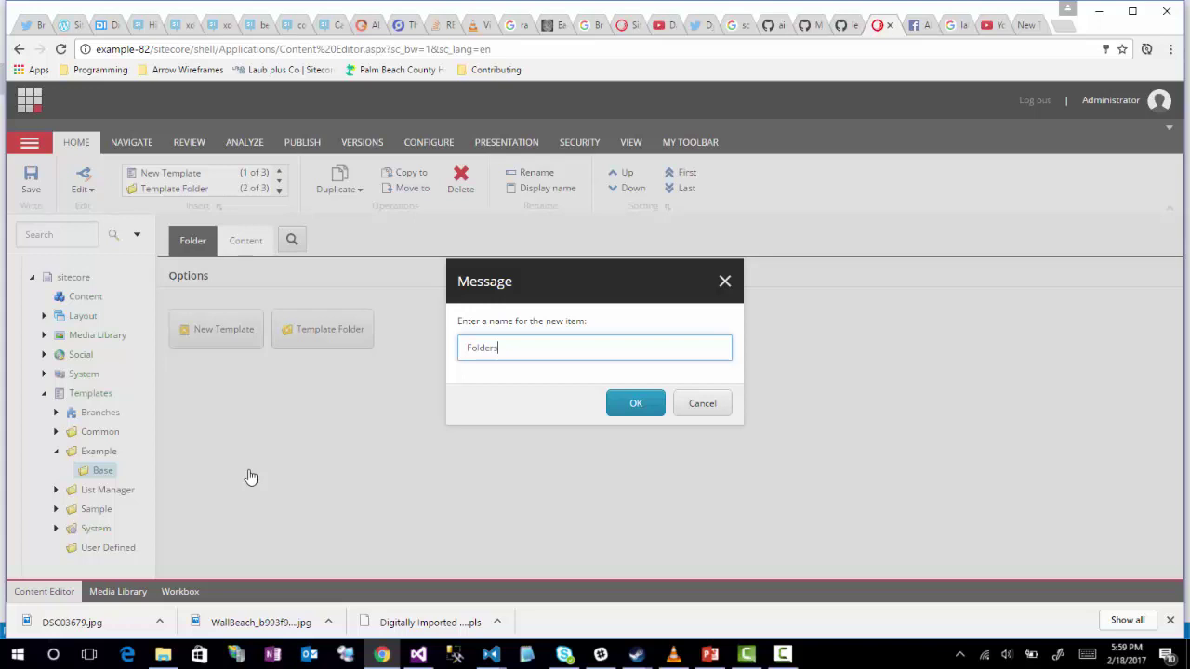
{"action": "key", "text": "Return"}
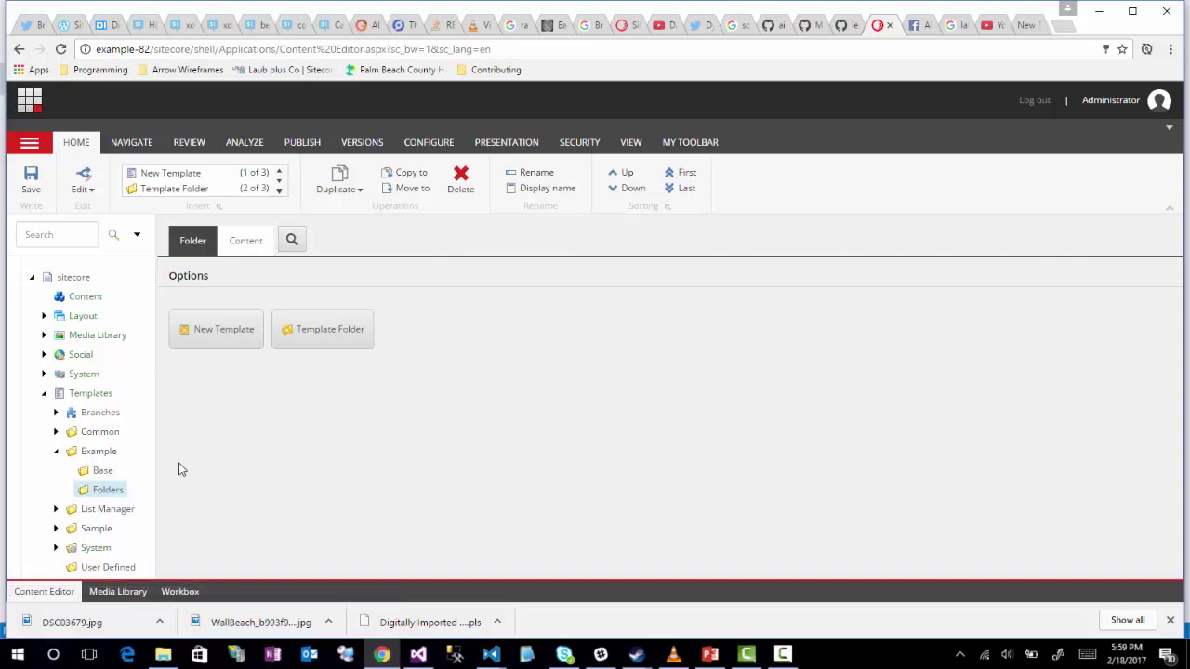
Step: Insert a template folder named 'Pages' inside Example
{"action": "right_click", "coordinate": [119, 451]}
{"action": "mouse_move", "coordinate": [123, 451]}
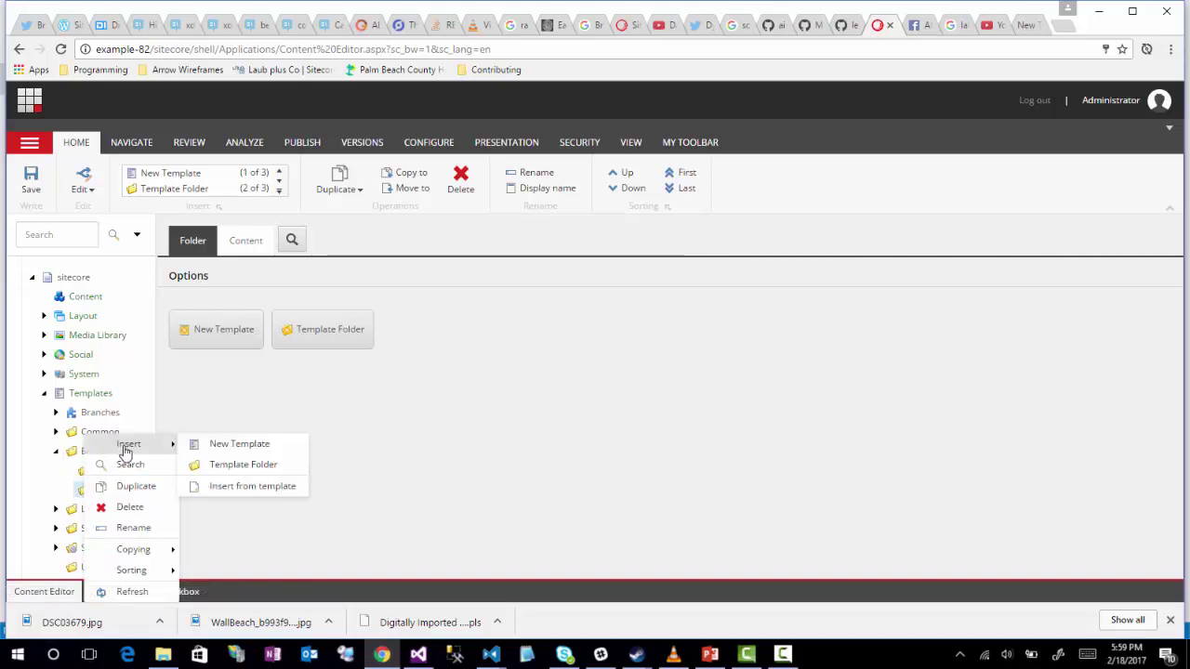
{"action": "left_click", "coordinate": [212, 467]}
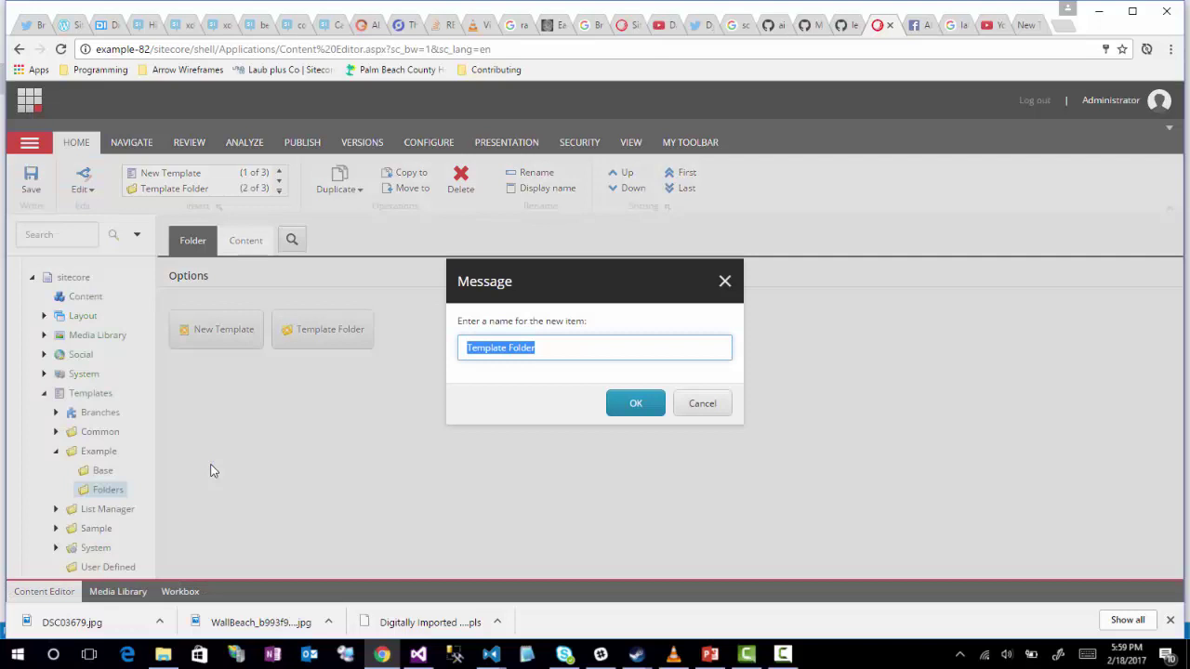
{"action": "type", "text": "Pages"}
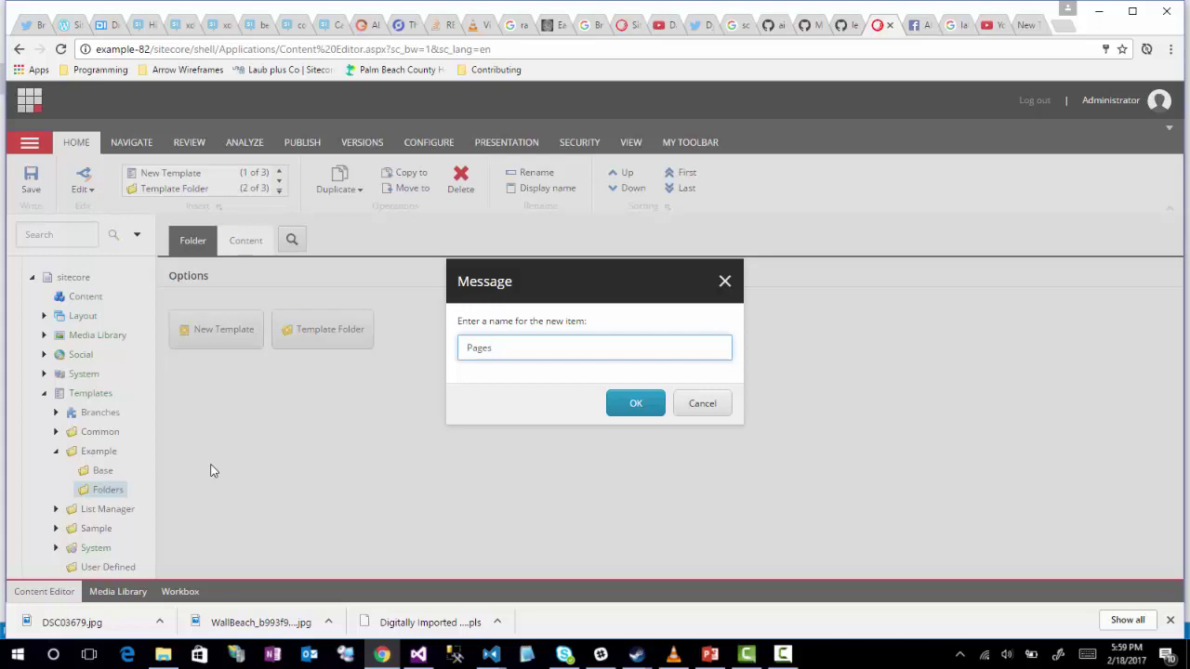
{"action": "left_click", "coordinate": [632, 404]}
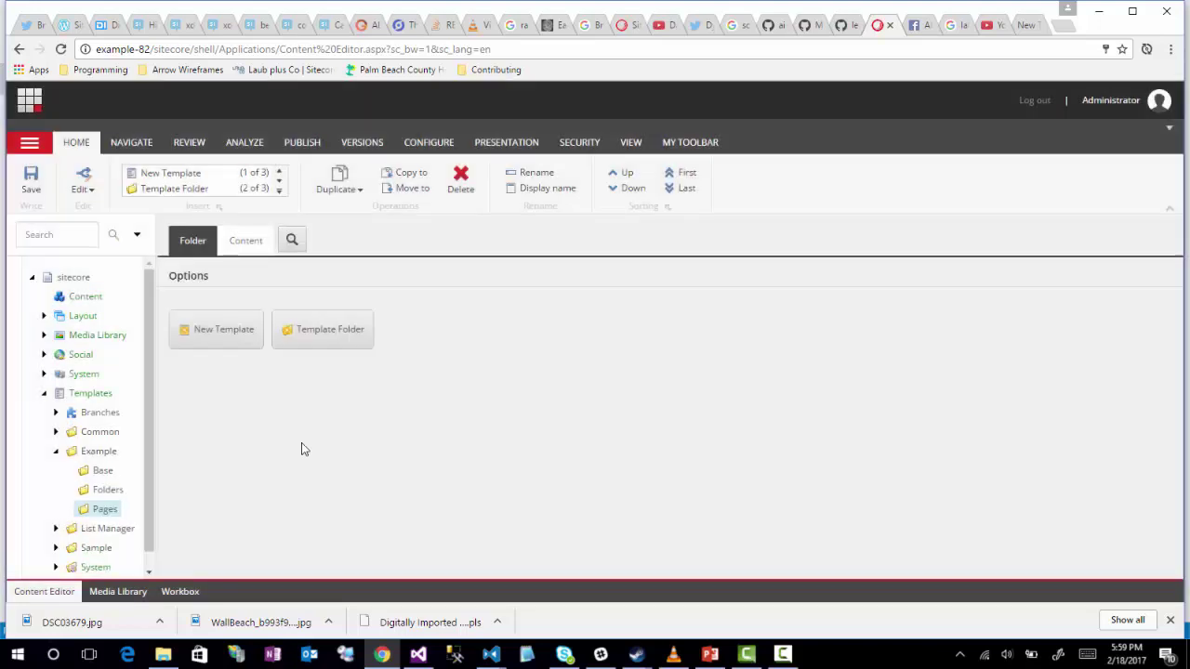
Step: Insert a template folder named 'Configuration' inside Example
{"action": "right_click", "coordinate": [97, 453]}
{"action": "mouse_move", "coordinate": [140, 448]}
{"action": "left_click", "coordinate": [222, 465]}
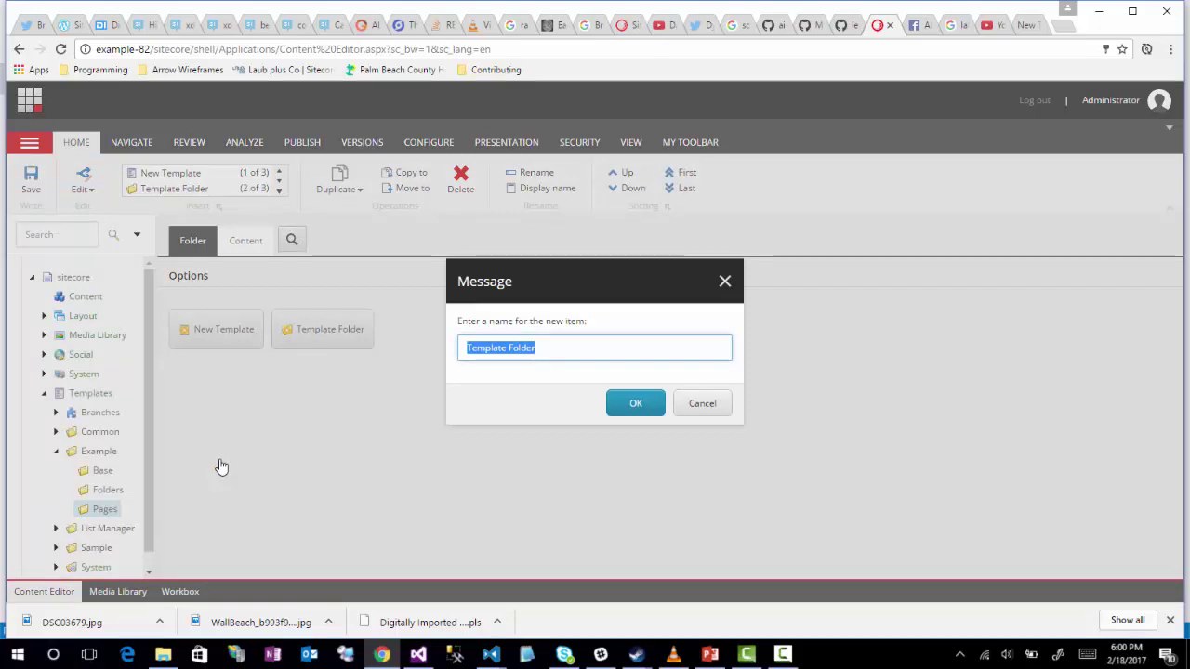
{"action": "type", "text": "Configuration"}
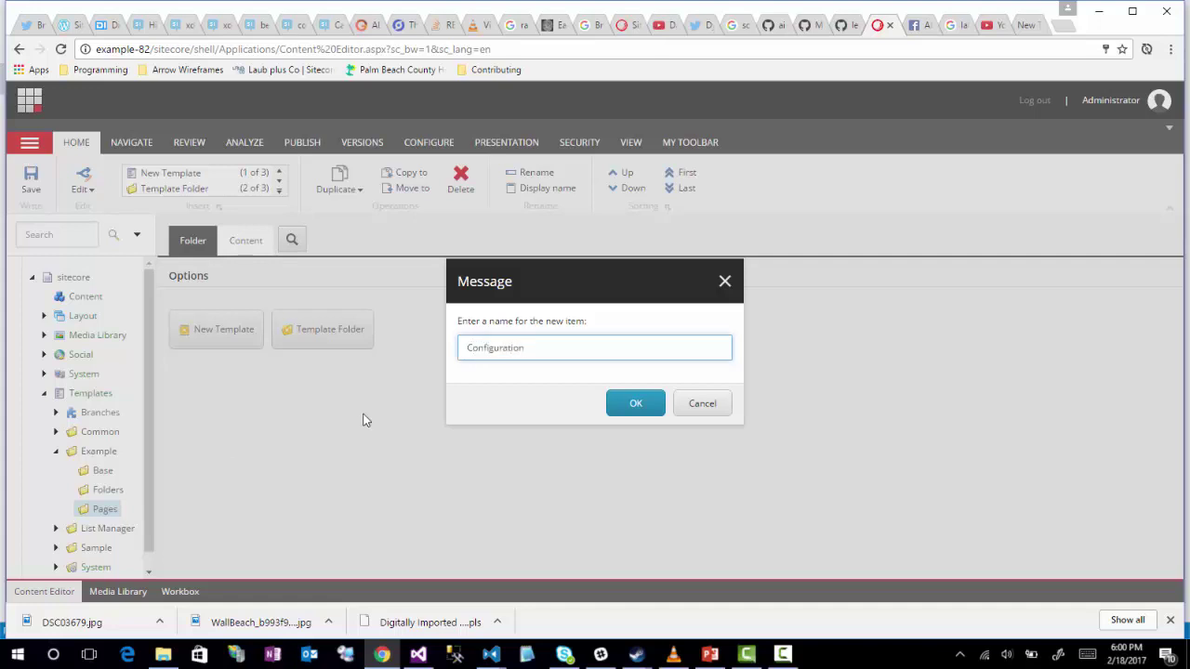
{"action": "left_click", "coordinate": [633, 405]}
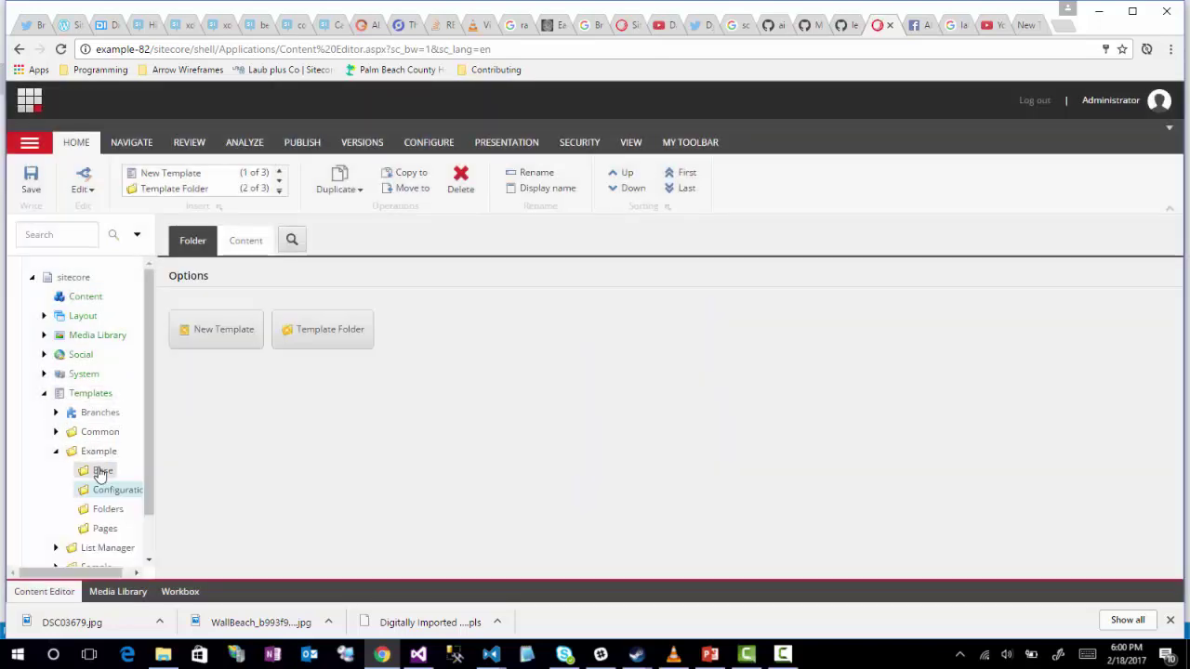
{"action": "scroll", "coordinate": [102, 481], "scroll_direction": "down", "scroll_amount": 1}
{"action": "scroll", "coordinate": [103, 480], "scroll_direction": "down", "scroll_amount": 1}
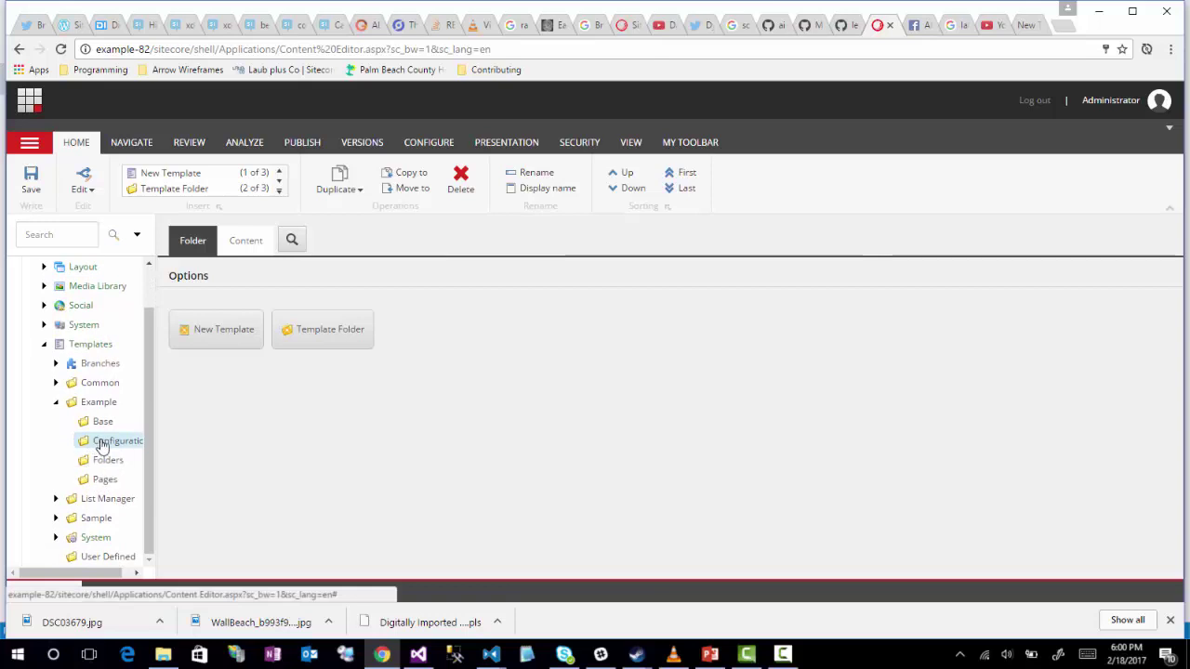
Step: Create a template named 'Base' on Standard template in the Example/Base folder
{"action": "right_click", "coordinate": [102, 425]}
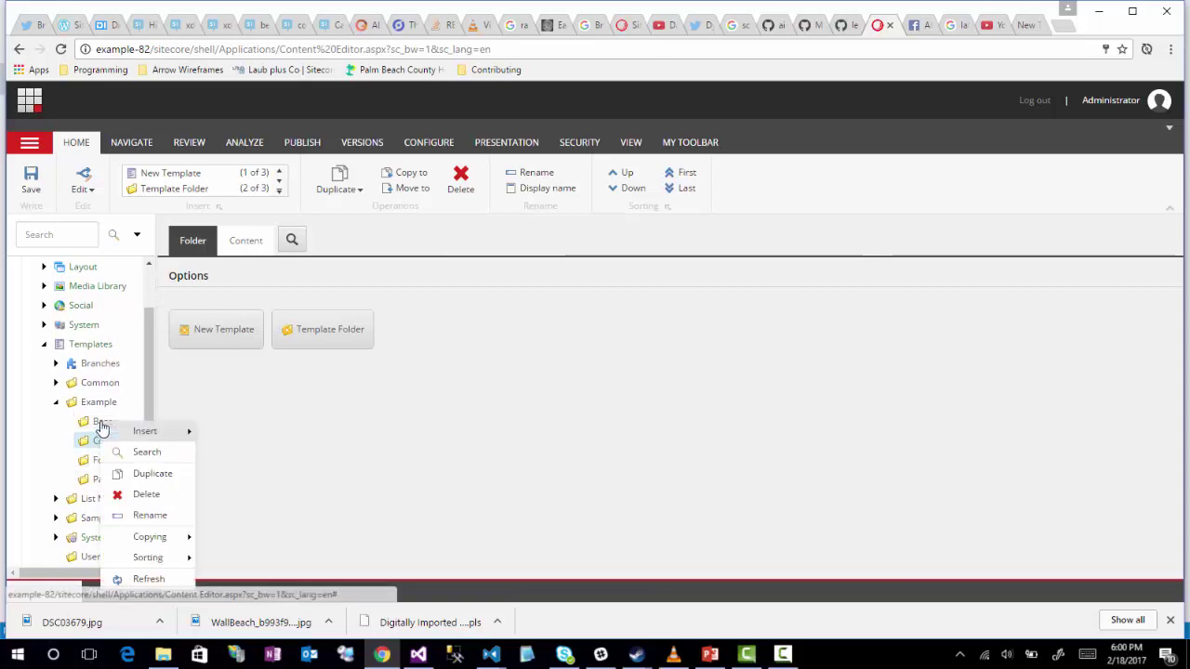
{"action": "mouse_move", "coordinate": [133, 433]}
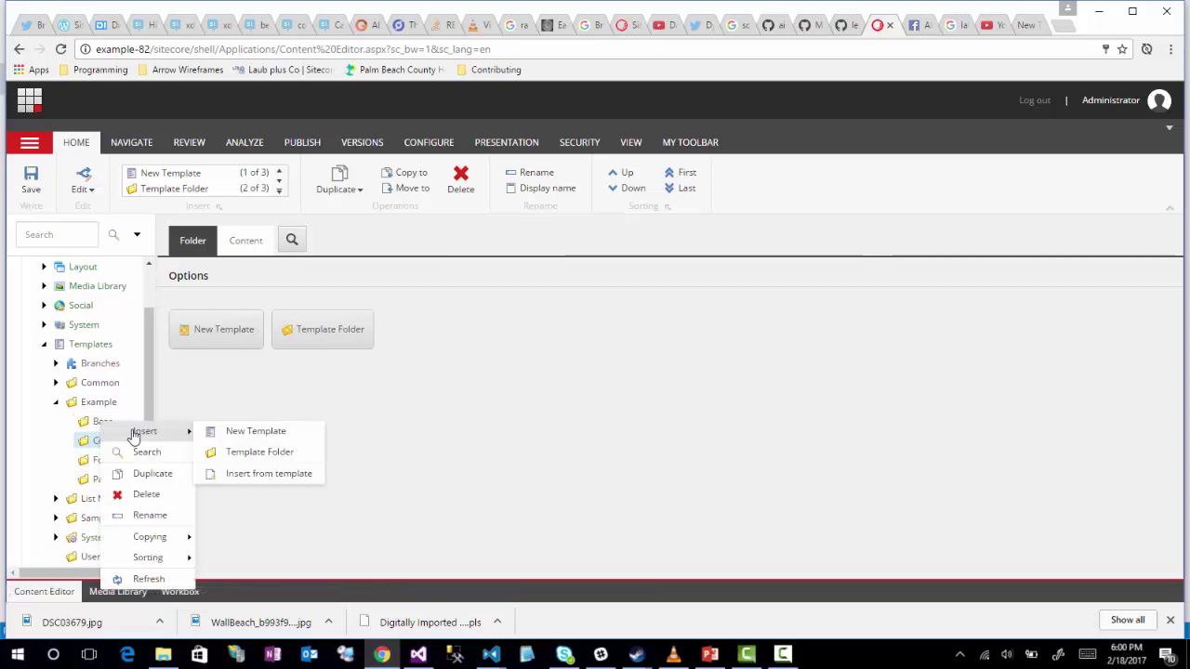
{"action": "left_click", "coordinate": [241, 433]}
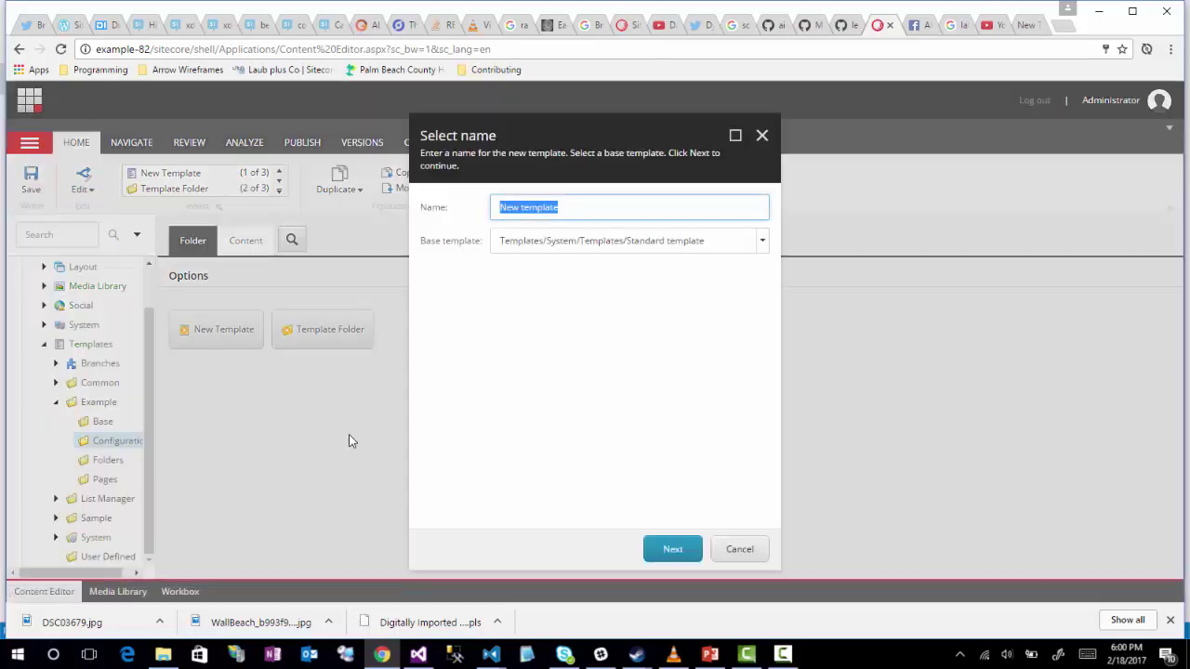
{"action": "type", "text": "Base"}
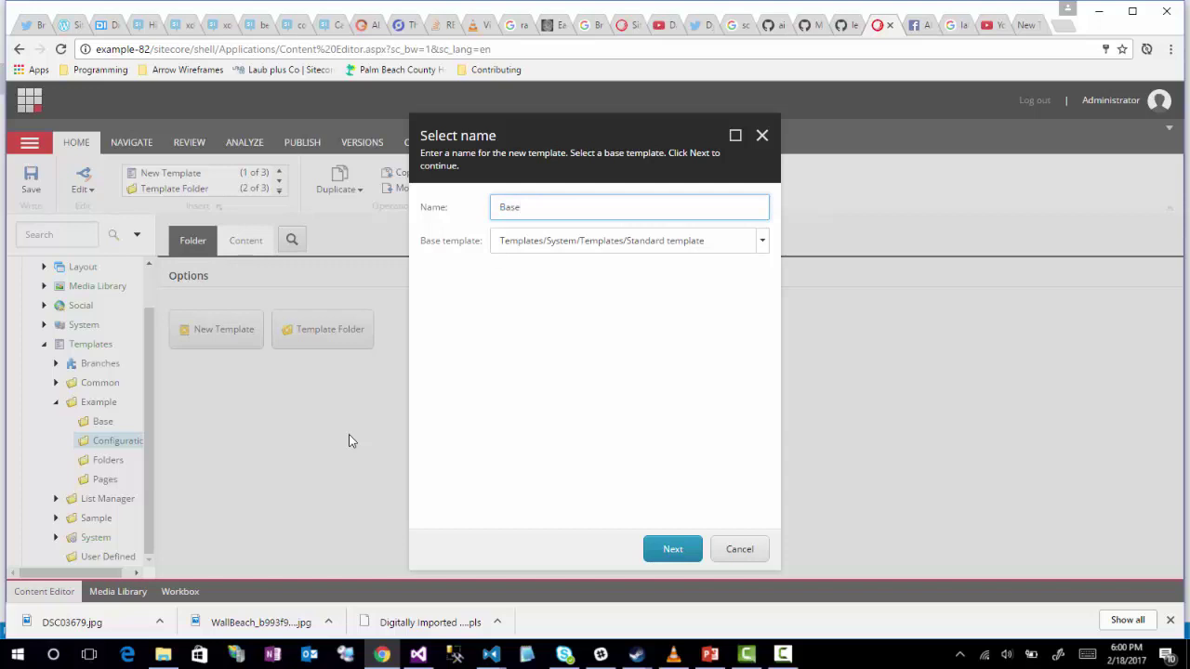
{"action": "left_click", "coordinate": [762, 241]}
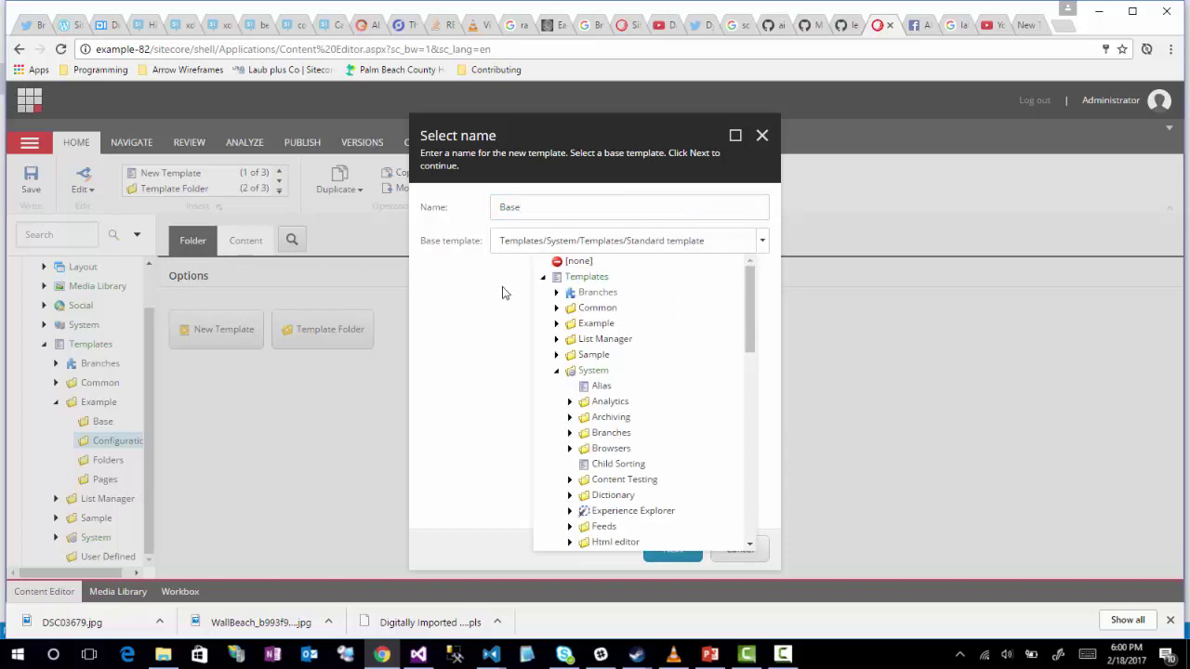
{"action": "left_click", "coordinate": [464, 331]}
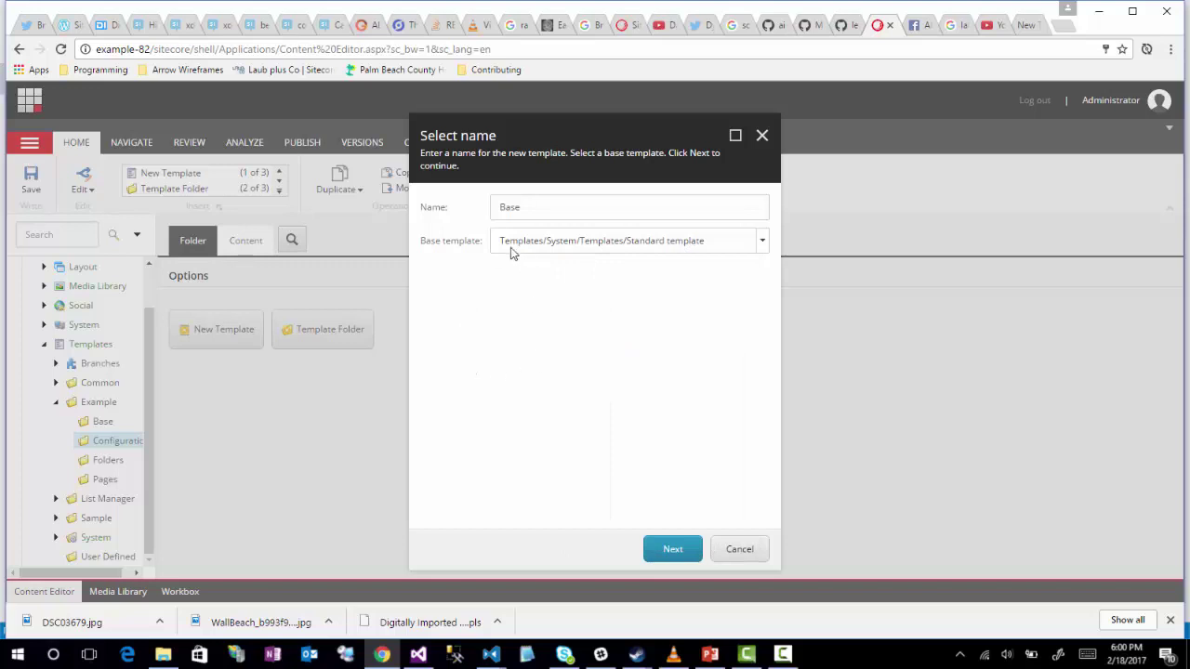
{"action": "left_click", "coordinate": [684, 552]}
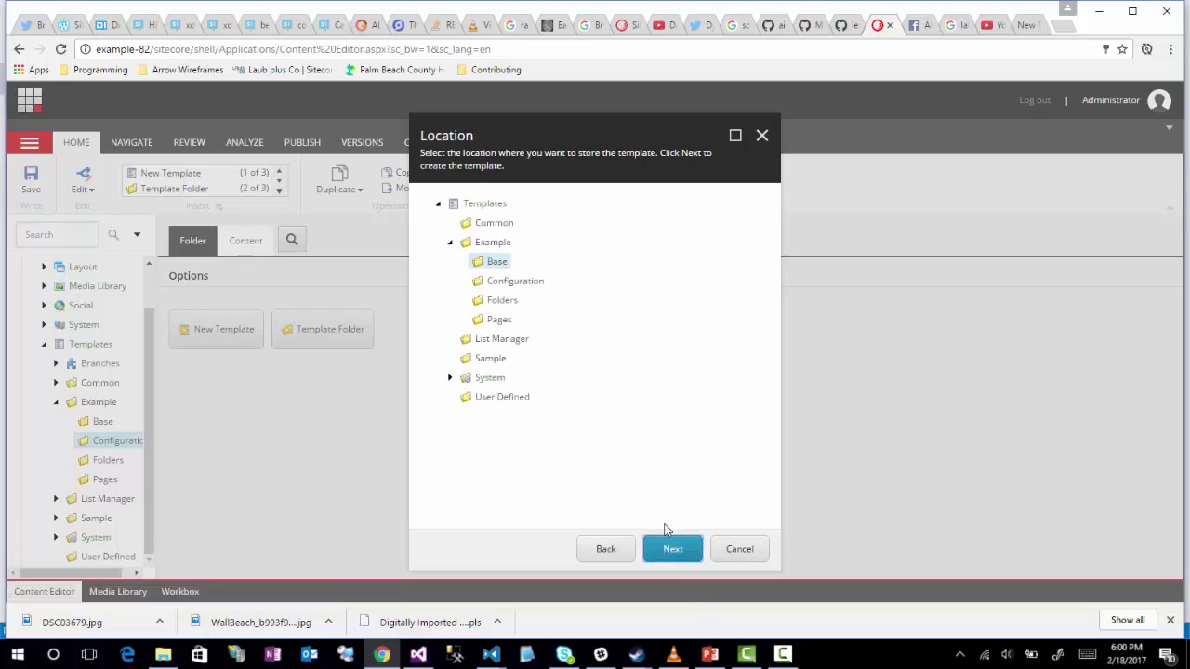
{"action": "left_click", "coordinate": [672, 549]}
{"action": "left_click", "coordinate": [739, 551]}
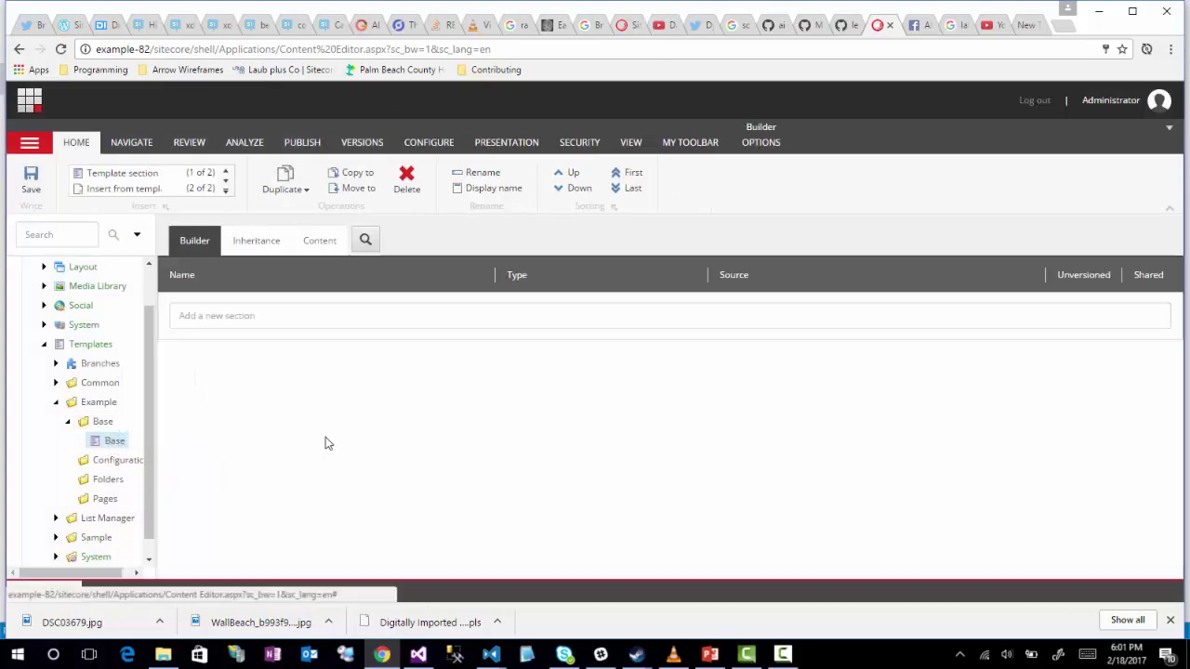
{"action": "left_click", "coordinate": [320, 241]}
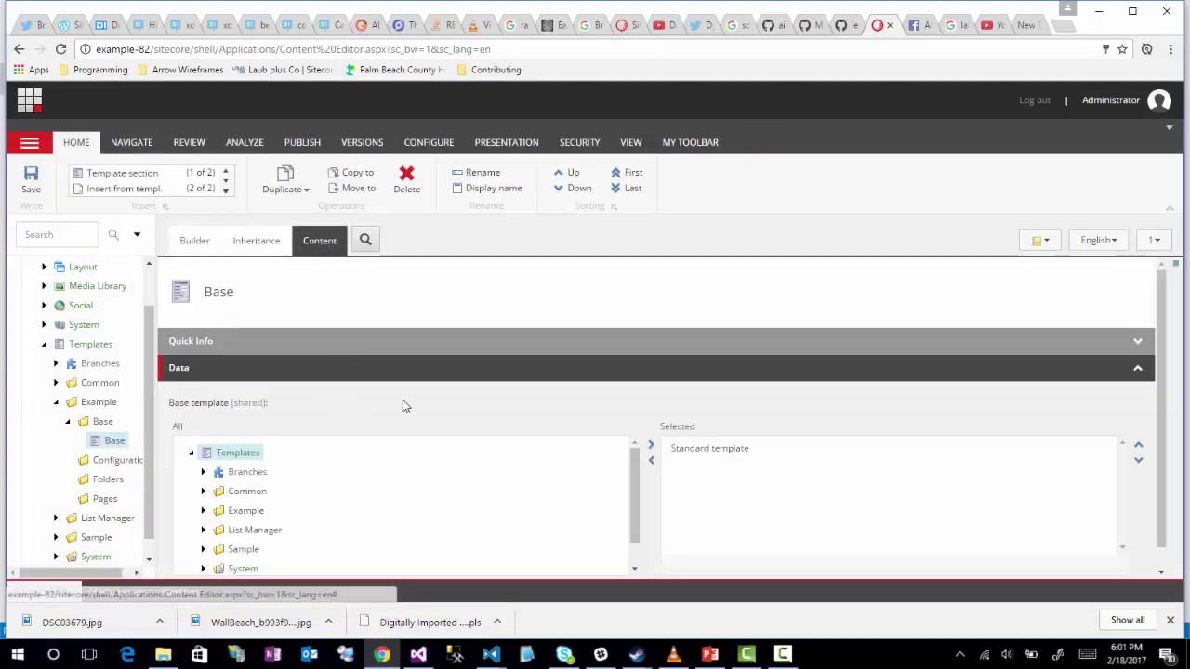
Step: Scroll to the Data section showing Standard template and save the Base template
{"action": "scroll", "coordinate": [645, 404], "scroll_direction": "down", "scroll_amount": 1}
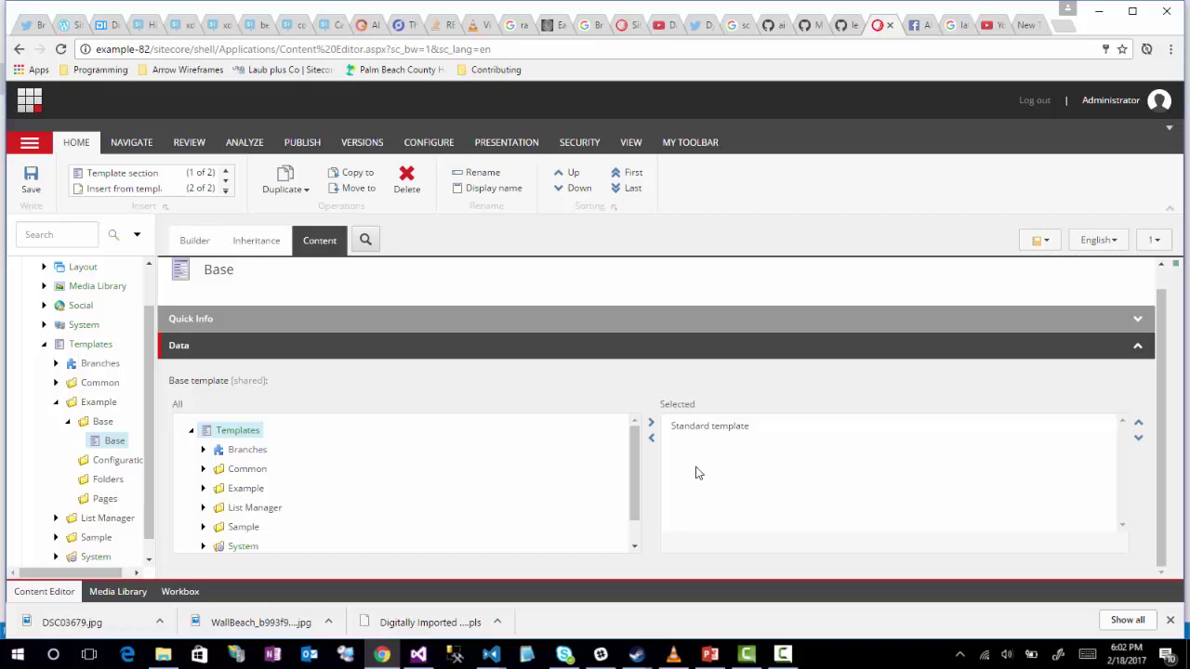
{"action": "left_click", "coordinate": [36, 182]}
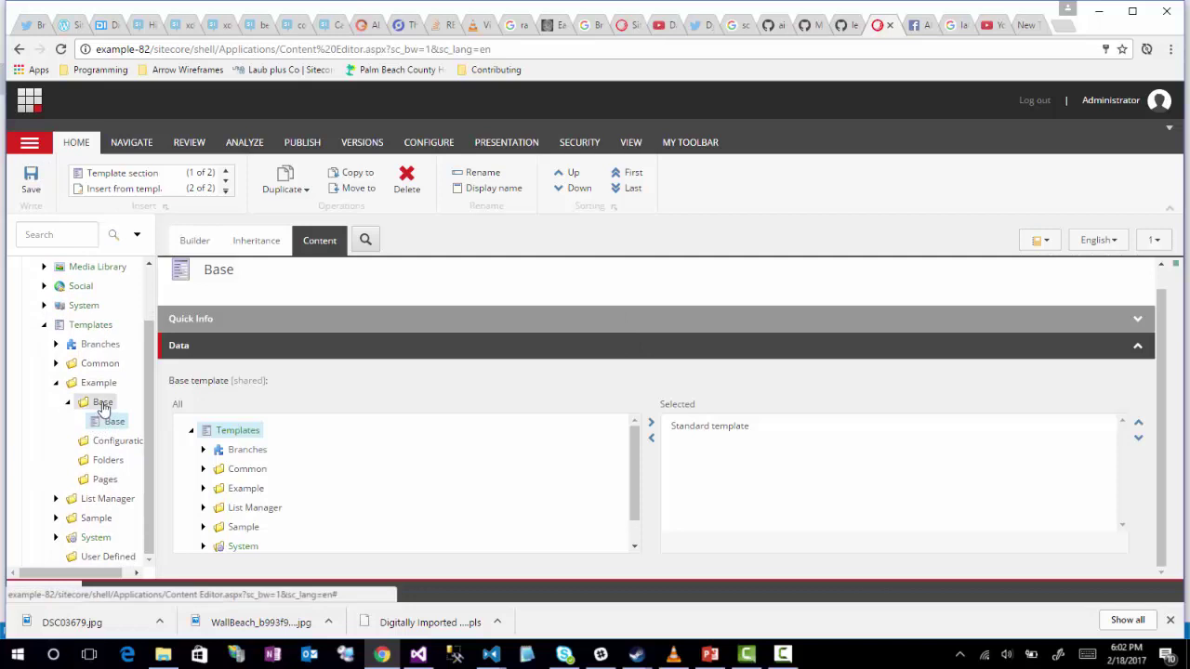
Step: Start a new template named 'Base Page' in the Base folder
{"action": "right_click", "coordinate": [97, 424]}
{"action": "mouse_move", "coordinate": [139, 411]}
{"action": "left_click", "coordinate": [244, 415]}
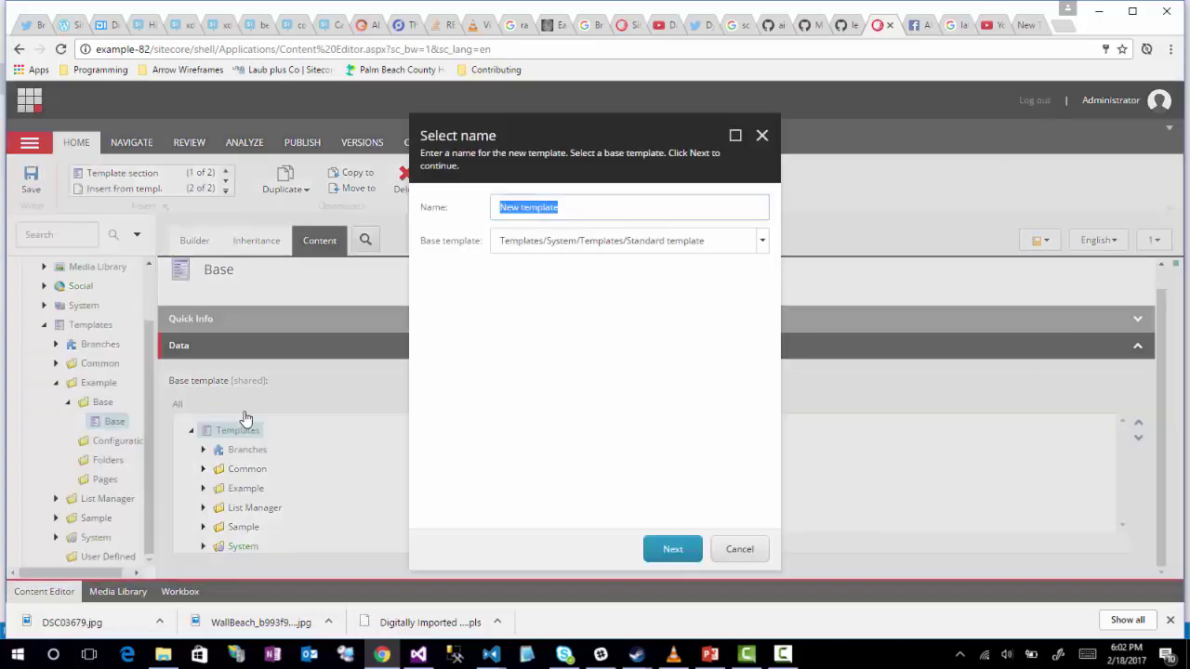
{"action": "type", "text": "Base Page"}
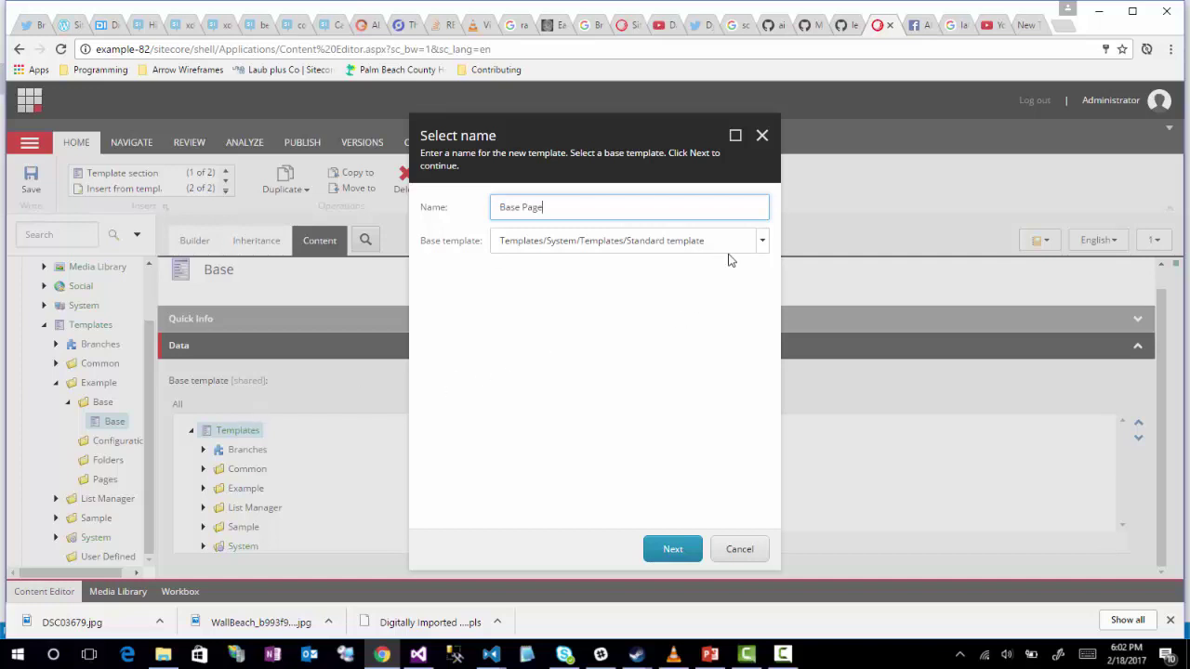
Step: Choose Example/Base/Base as its base template and create it in Example/Base
{"action": "left_click", "coordinate": [762, 241]}
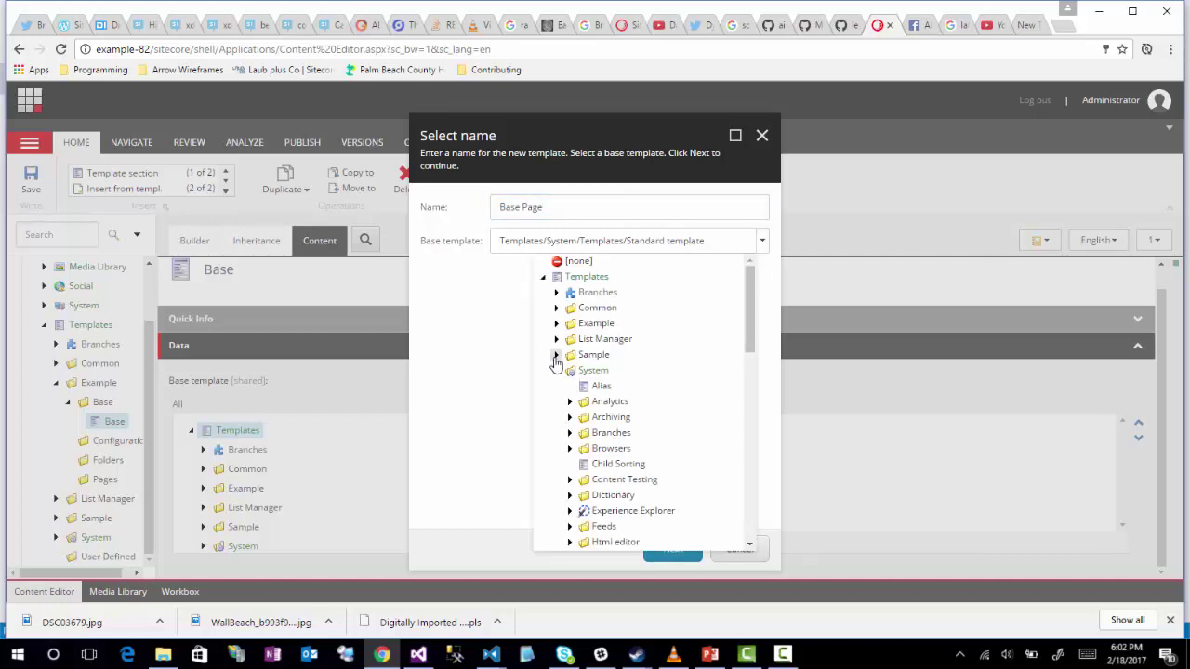
{"action": "scroll", "coordinate": [560, 339], "scroll_direction": "down", "scroll_amount": 3}
{"action": "scroll", "coordinate": [562, 327], "scroll_direction": "up", "scroll_amount": 1}
{"action": "scroll", "coordinate": [562, 327], "scroll_direction": "up", "scroll_amount": 2}
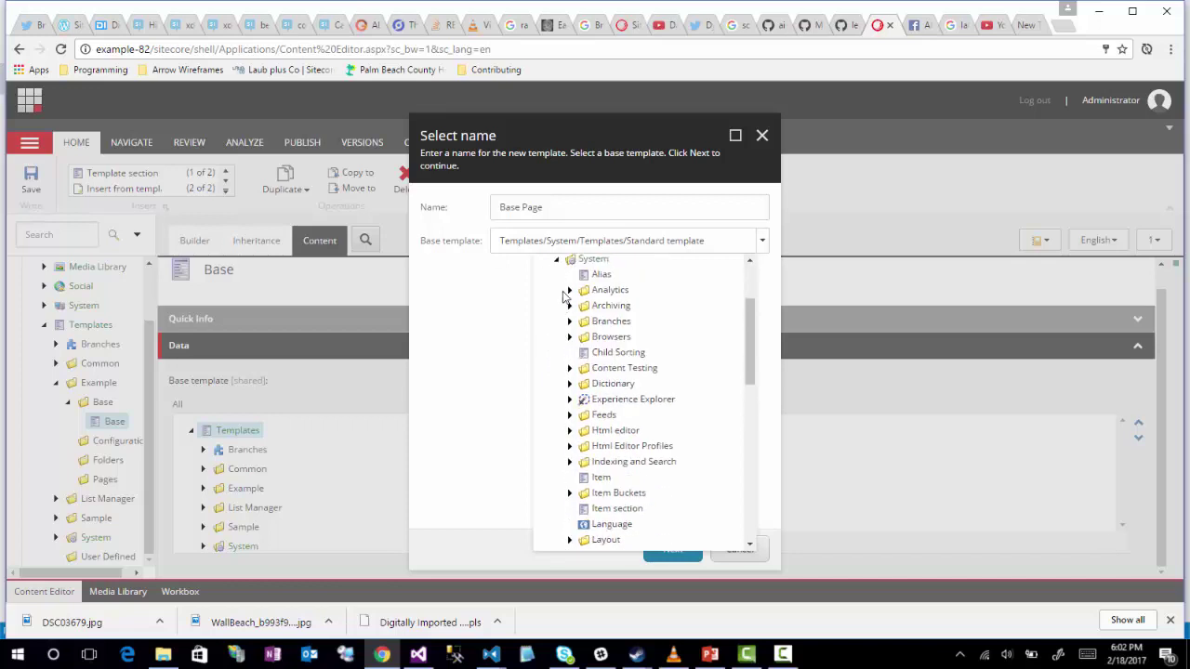
{"action": "left_click", "coordinate": [557, 265]}
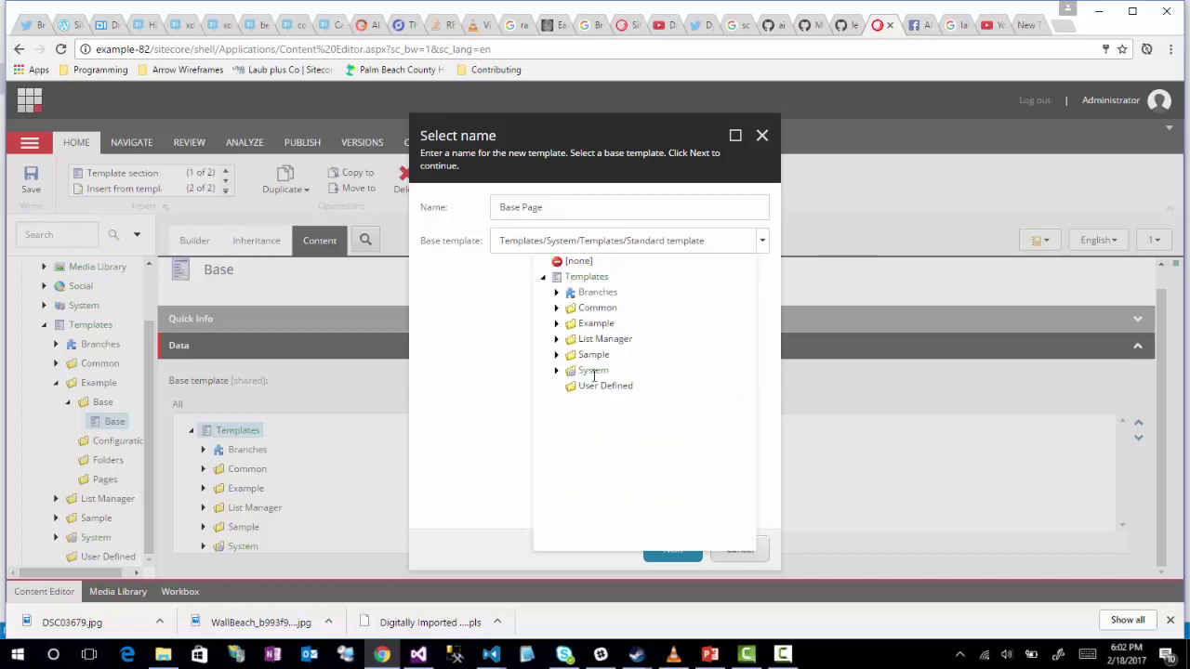
{"action": "left_click", "coordinate": [556, 323]}
{"action": "left_click", "coordinate": [570, 339]}
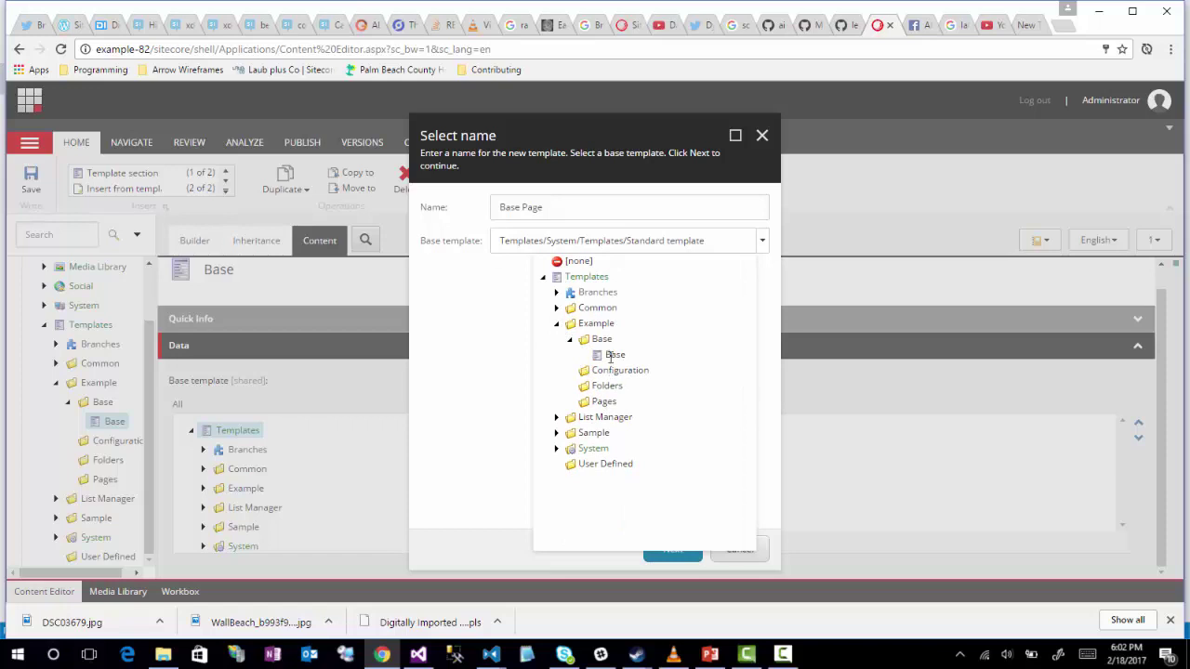
{"action": "left_click", "coordinate": [610, 357]}
{"action": "left_click", "coordinate": [673, 551]}
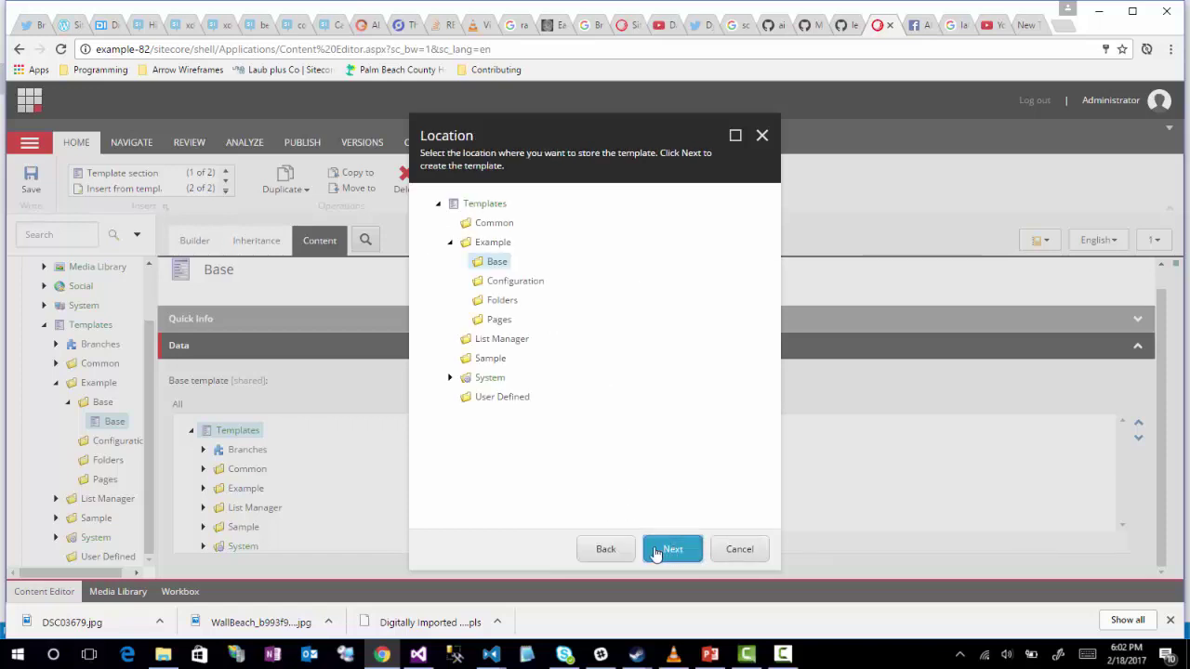
{"action": "left_click", "coordinate": [665, 554]}
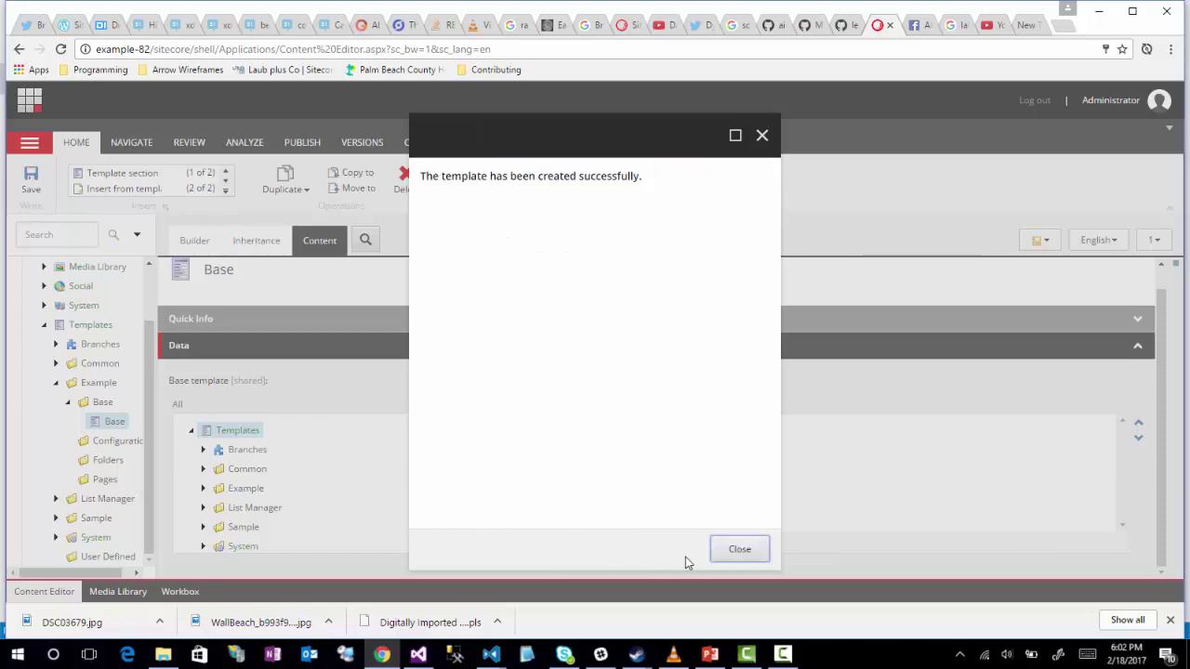
{"action": "left_click", "coordinate": [739, 550]}
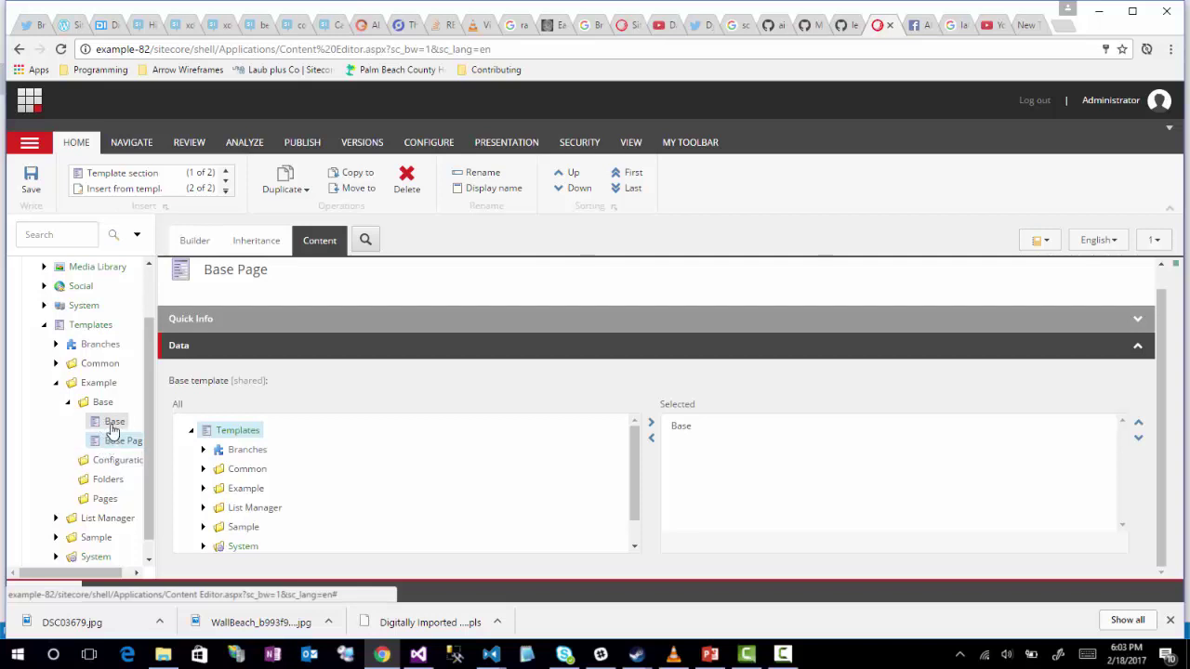
Step: Start a new template named 'Home' in the Pages folder
{"action": "right_click", "coordinate": [86, 502]}
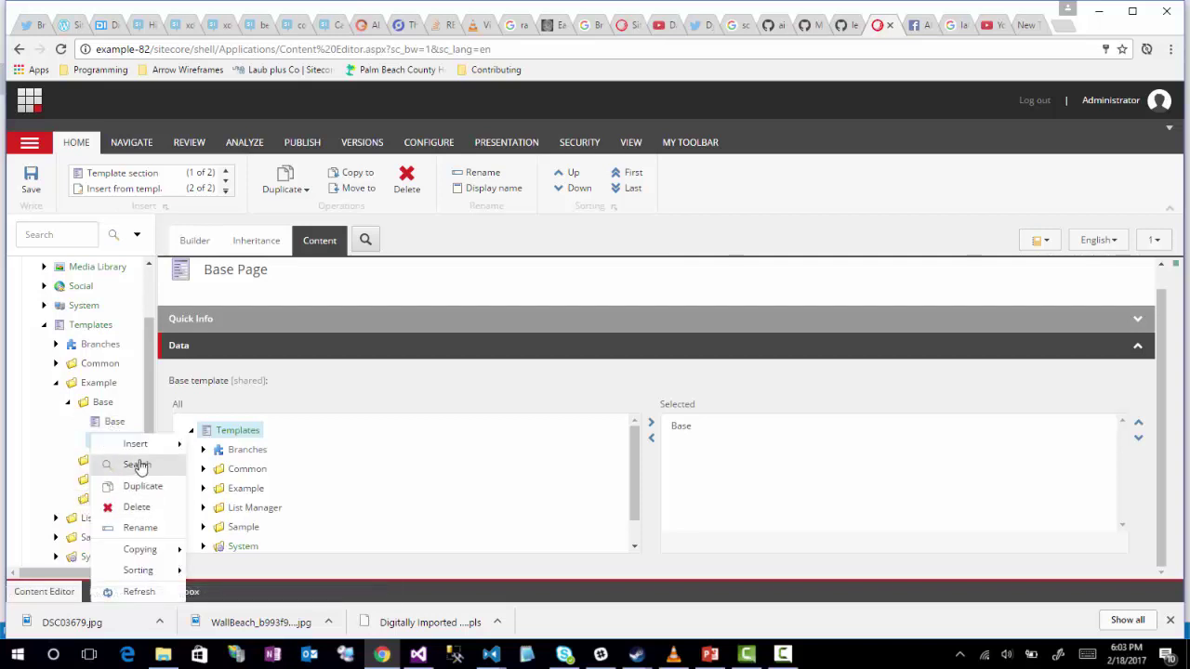
{"action": "mouse_move", "coordinate": [142, 450]}
{"action": "left_click", "coordinate": [251, 445]}
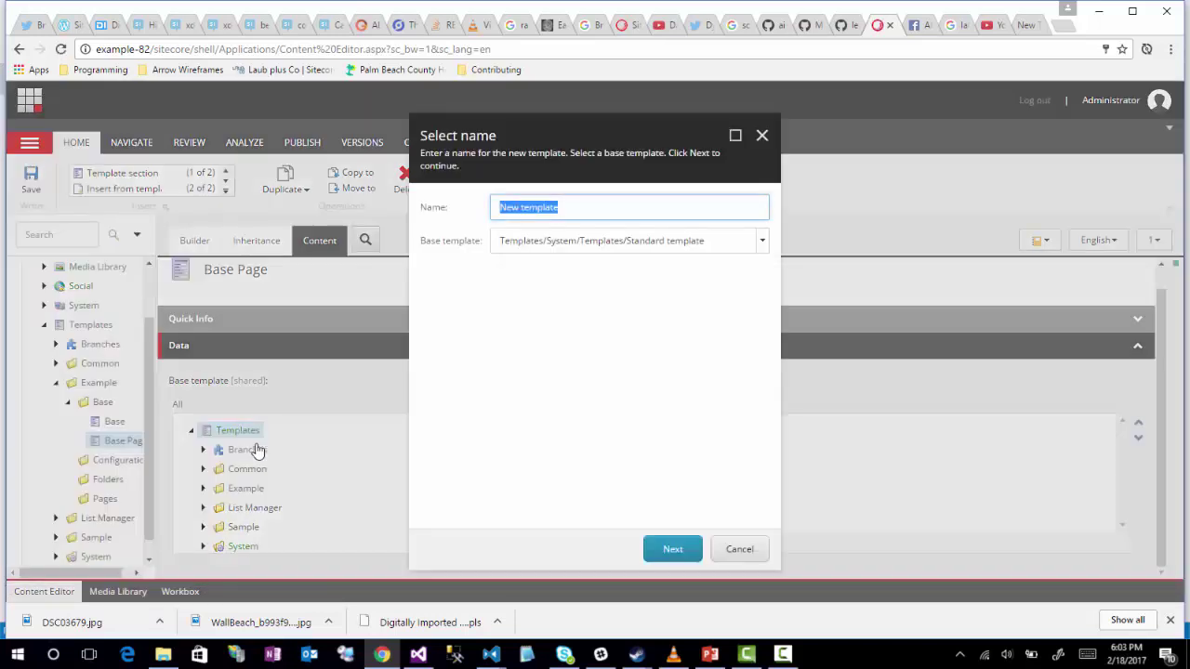
{"action": "type", "text": "Home"}
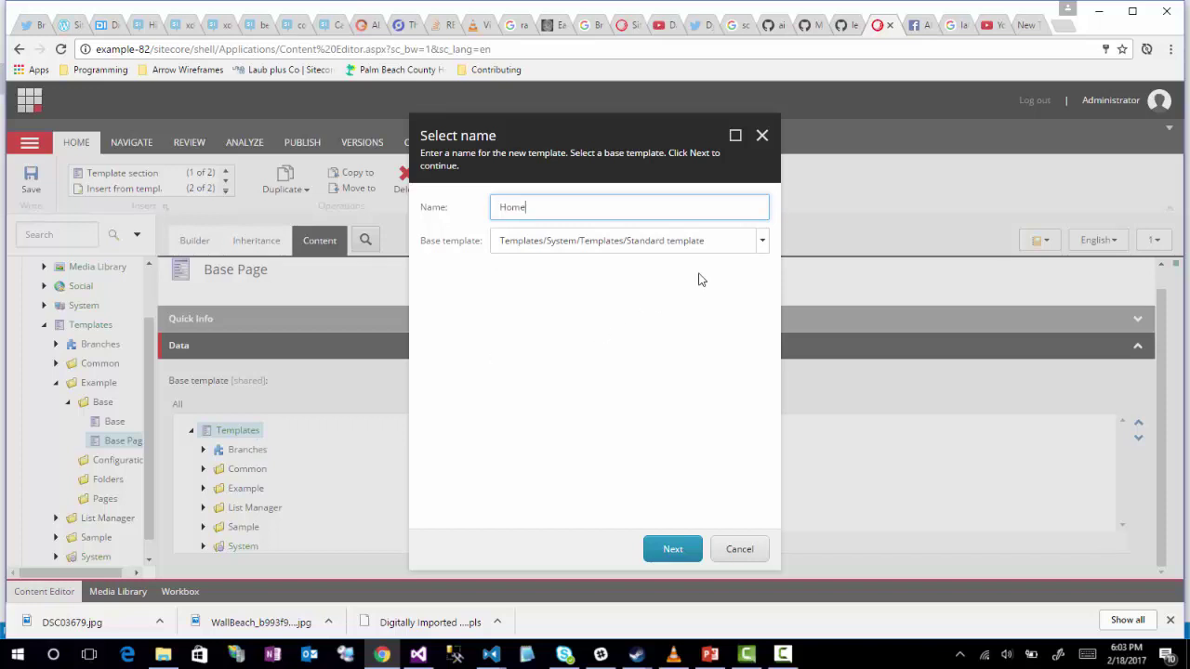
Step: Choose Example/Base/Base Page as its base template and create it in Example/Pages
{"action": "left_click", "coordinate": [763, 240]}
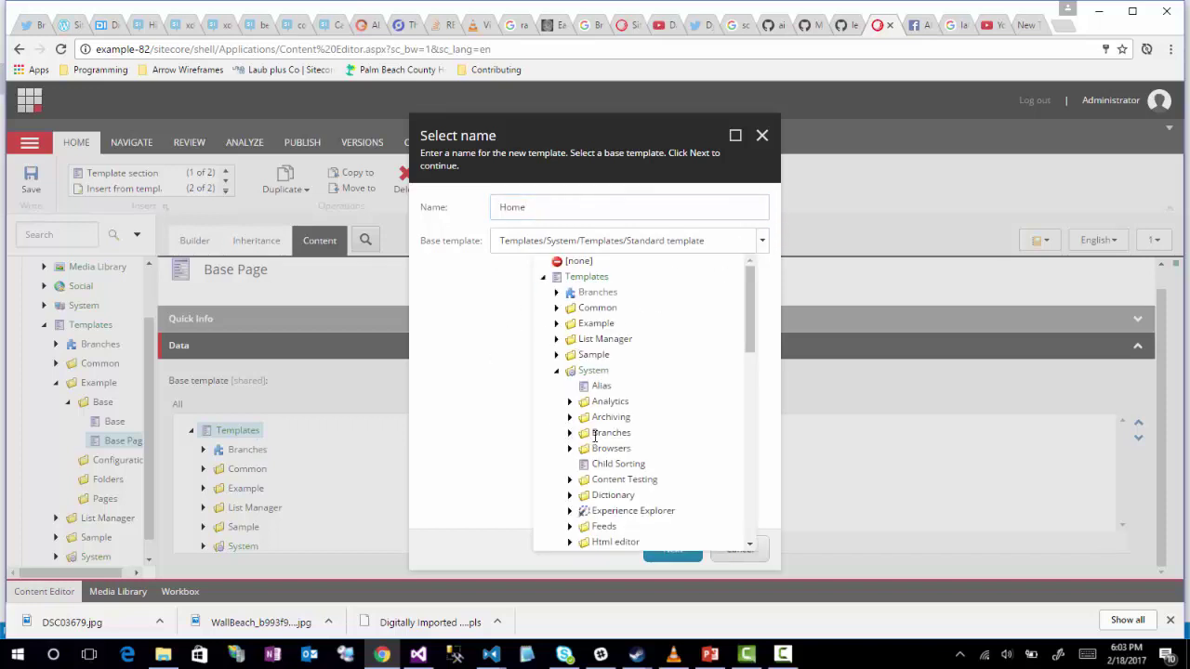
{"action": "left_click", "coordinate": [556, 324]}
{"action": "left_click", "coordinate": [571, 341]}
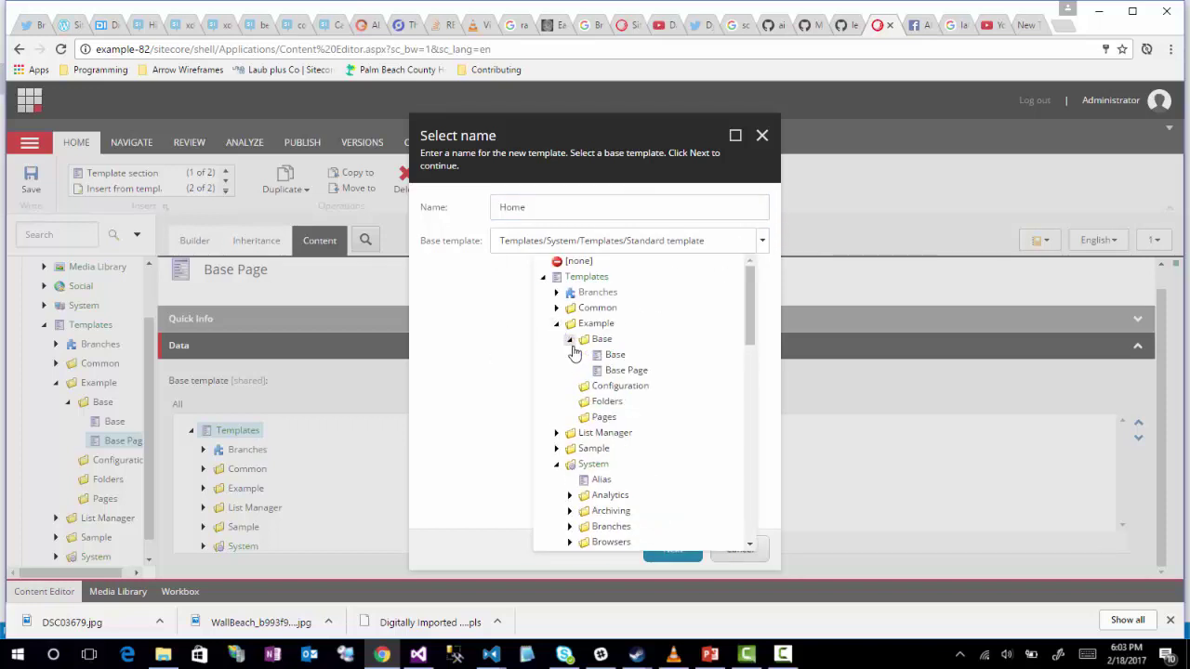
{"action": "left_click", "coordinate": [615, 371]}
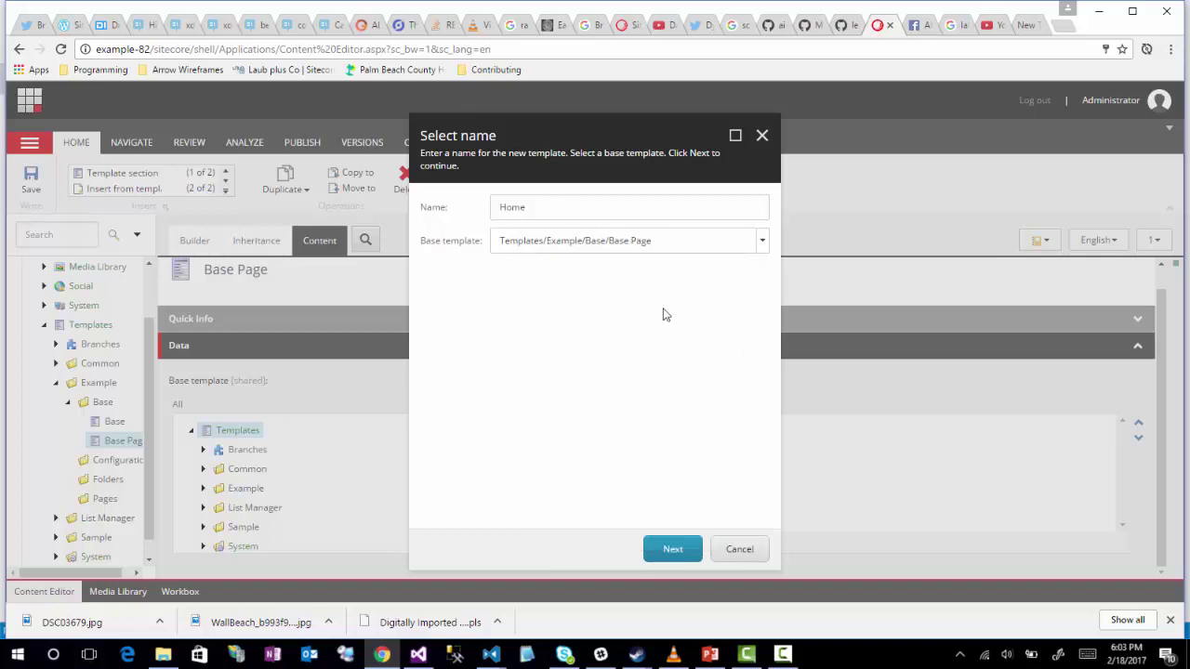
{"action": "left_click", "coordinate": [671, 549]}
{"action": "left_click", "coordinate": [669, 549]}
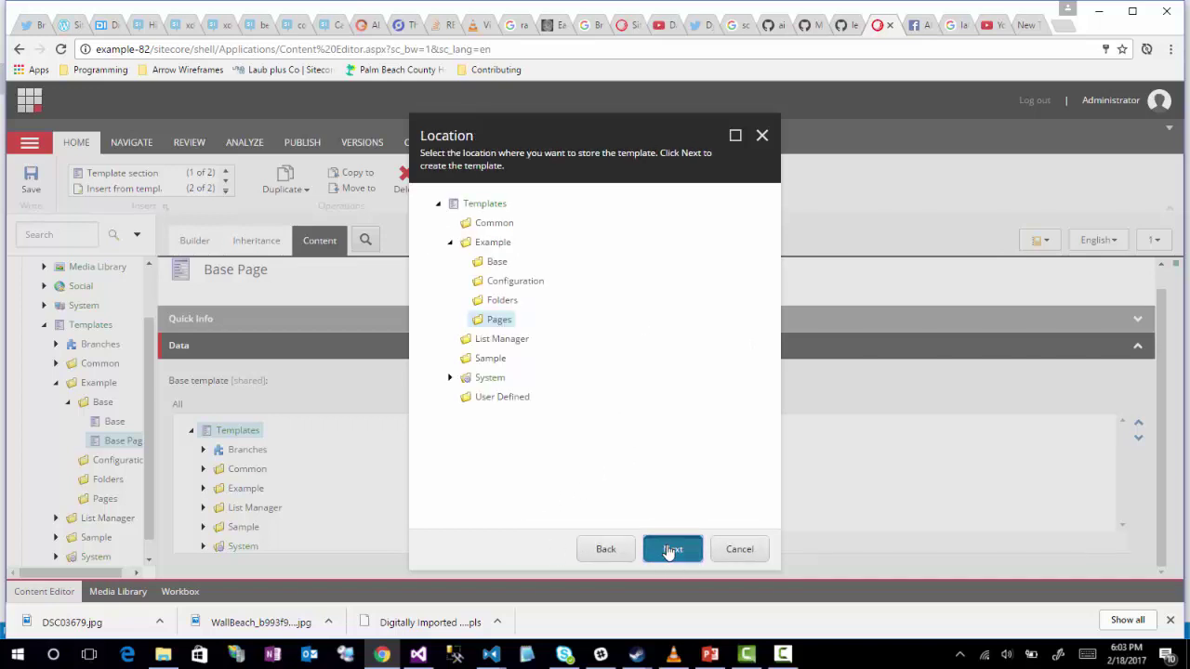
{"action": "left_click", "coordinate": [740, 554]}
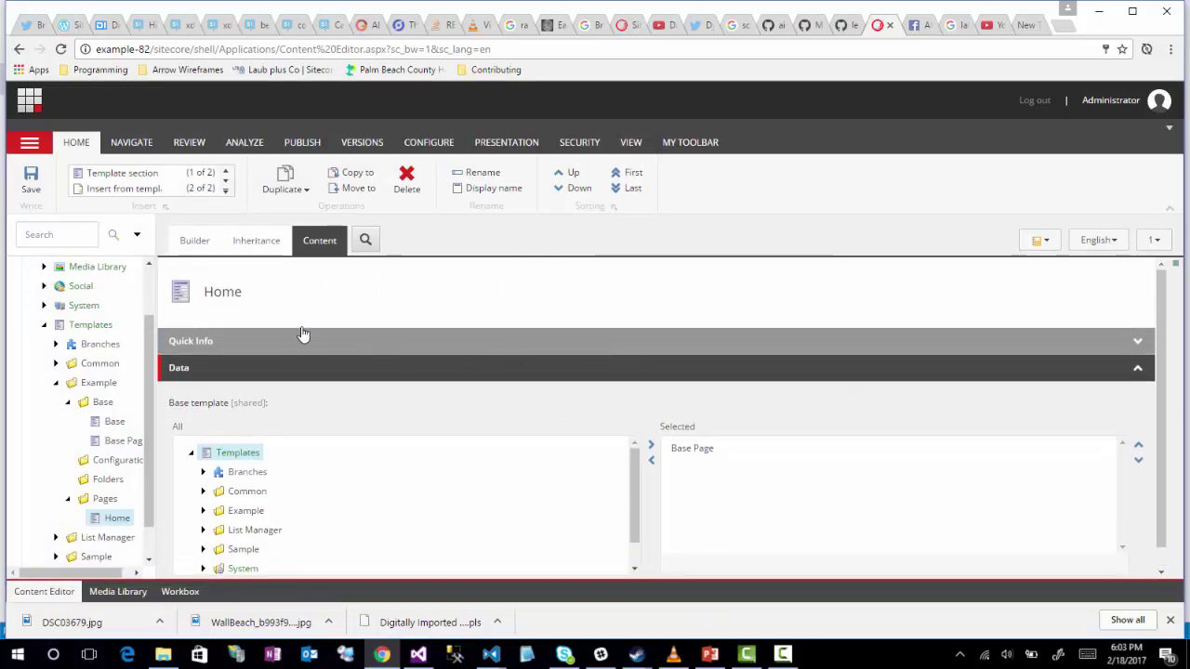
Step: Select the Home template's item icon to open the Change Icon dialog
{"action": "left_click", "coordinate": [182, 295]}
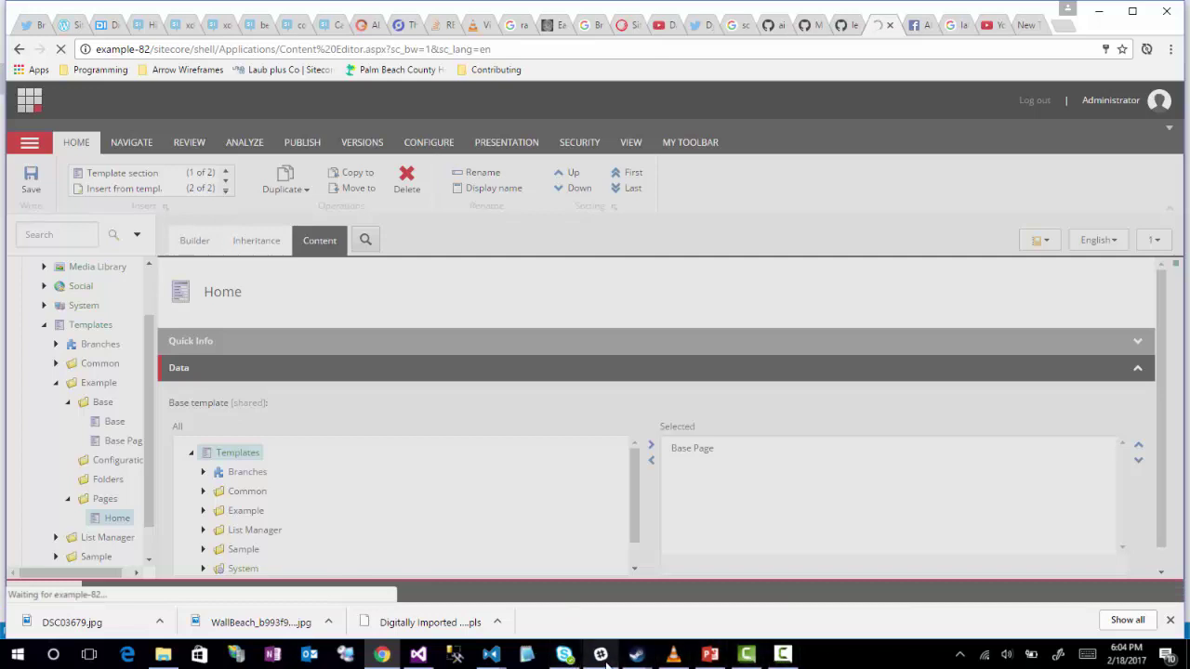
Step: Assign the Network/32x32/home.png house icon to the Home template
{"action": "left_click", "coordinate": [783, 656]}
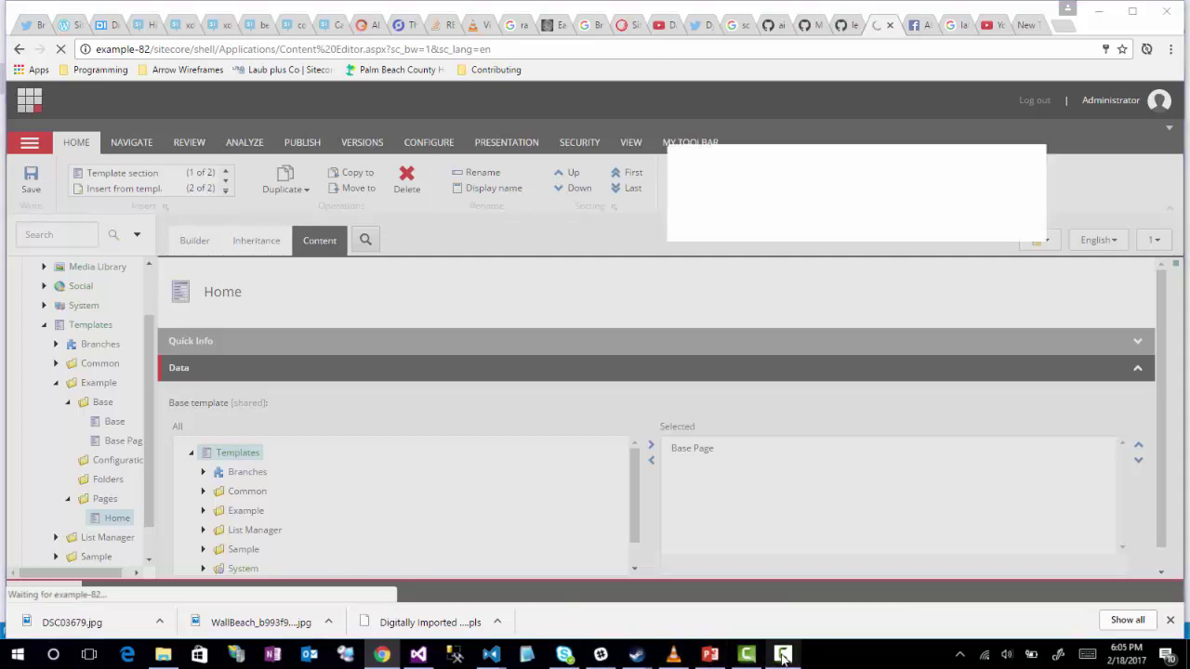
{"action": "left_click", "coordinate": [975, 197]}
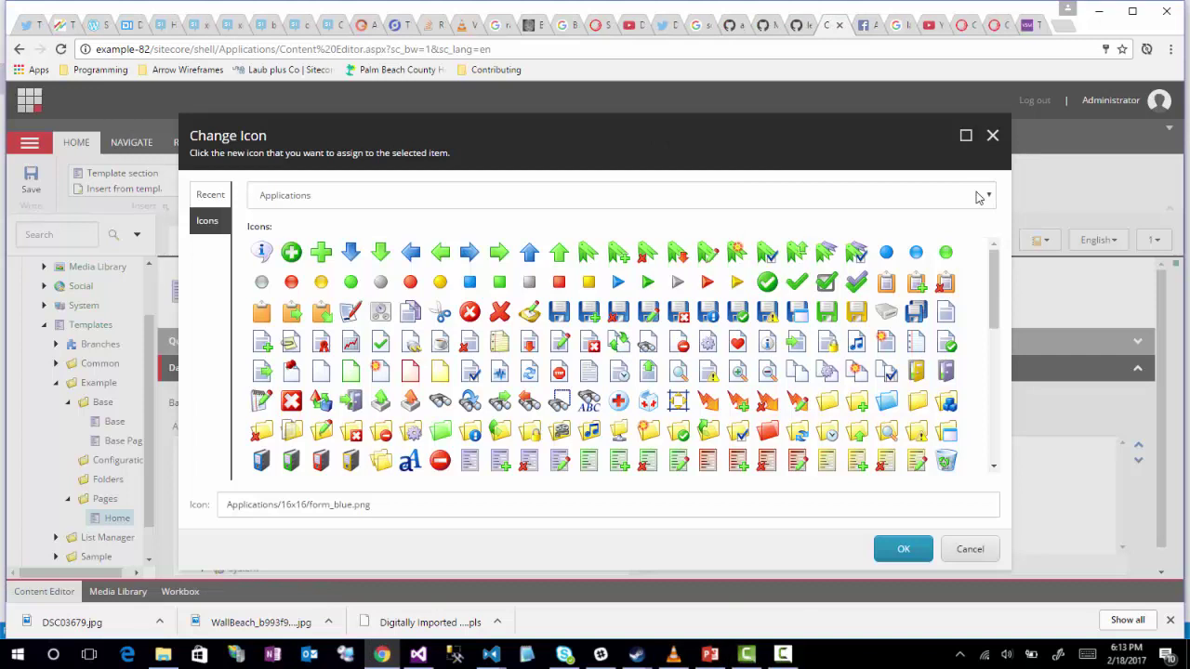
{"action": "left_click", "coordinate": [375, 202]}
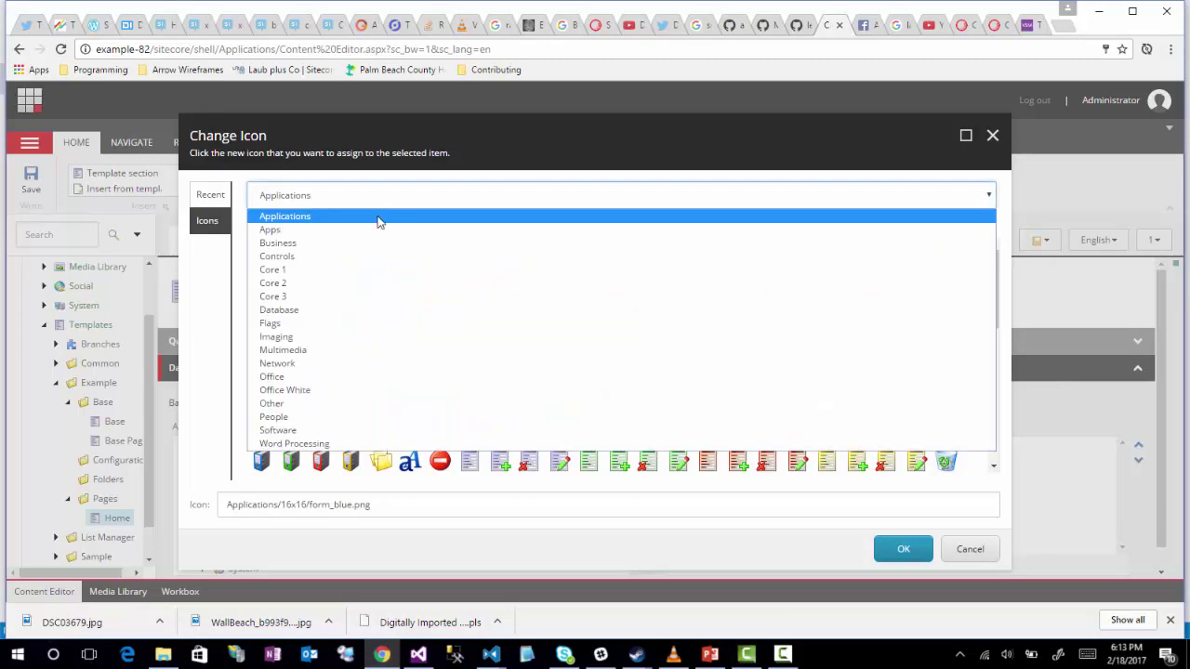
{"action": "left_click", "coordinate": [299, 363]}
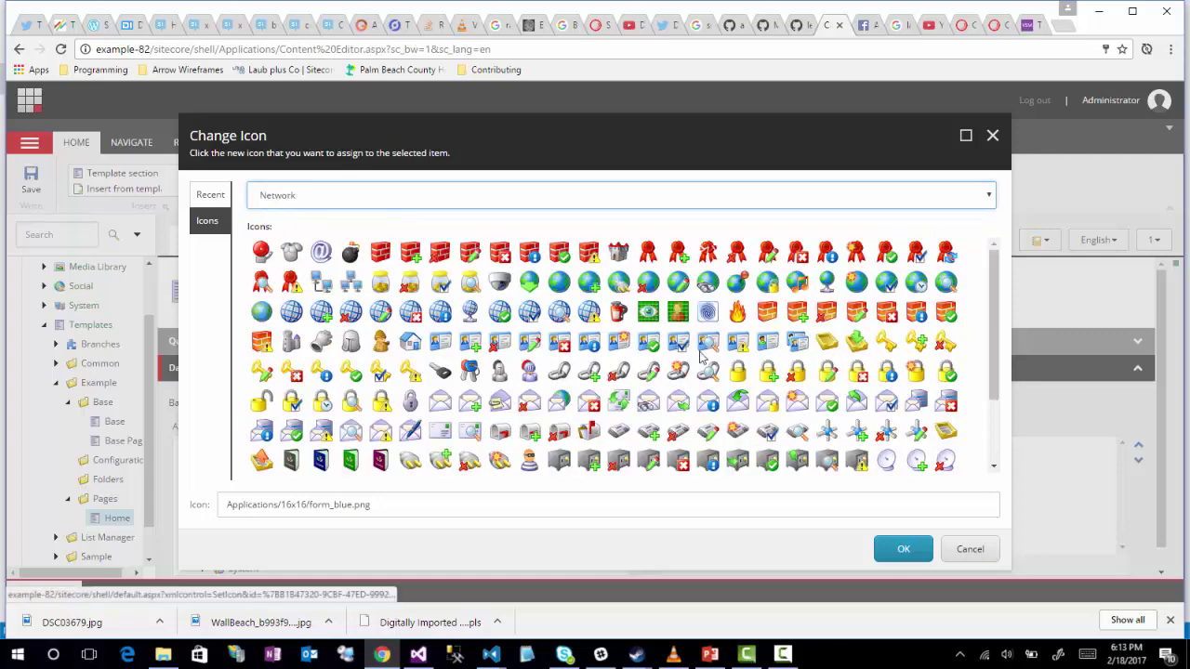
{"action": "scroll", "coordinate": [746, 355], "scroll_direction": "down", "scroll_amount": 1}
{"action": "scroll", "coordinate": [746, 355], "scroll_direction": "down", "scroll_amount": 2}
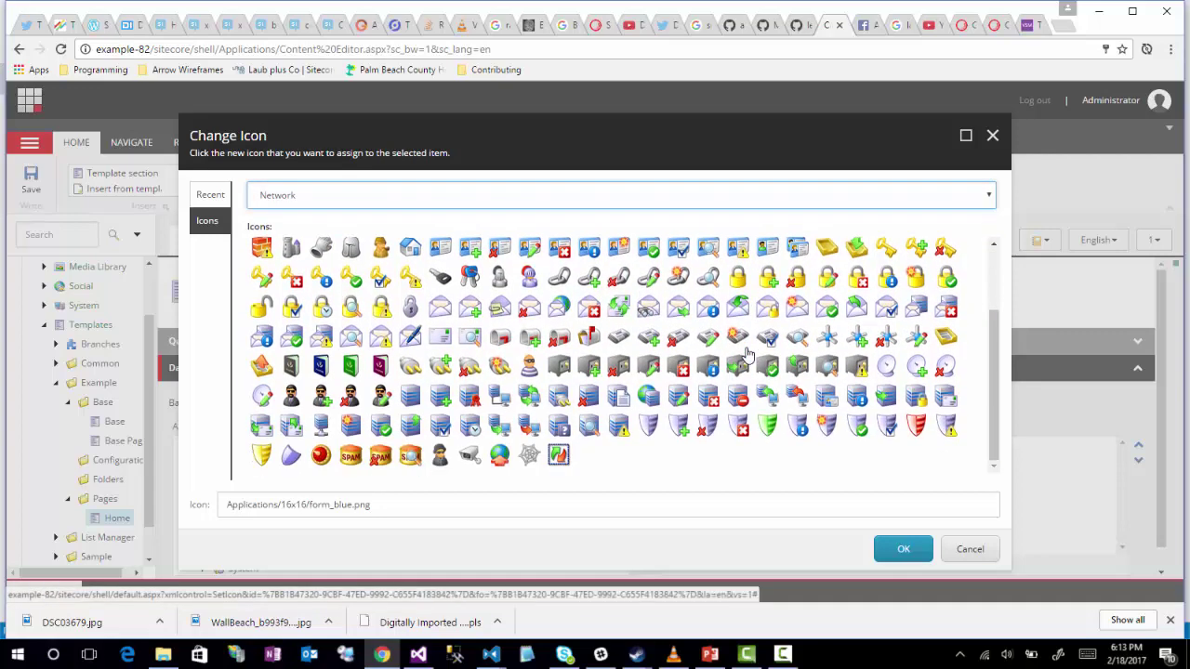
{"action": "left_click", "coordinate": [410, 247]}
{"action": "scroll", "coordinate": [469, 349], "scroll_direction": "up", "scroll_amount": 1}
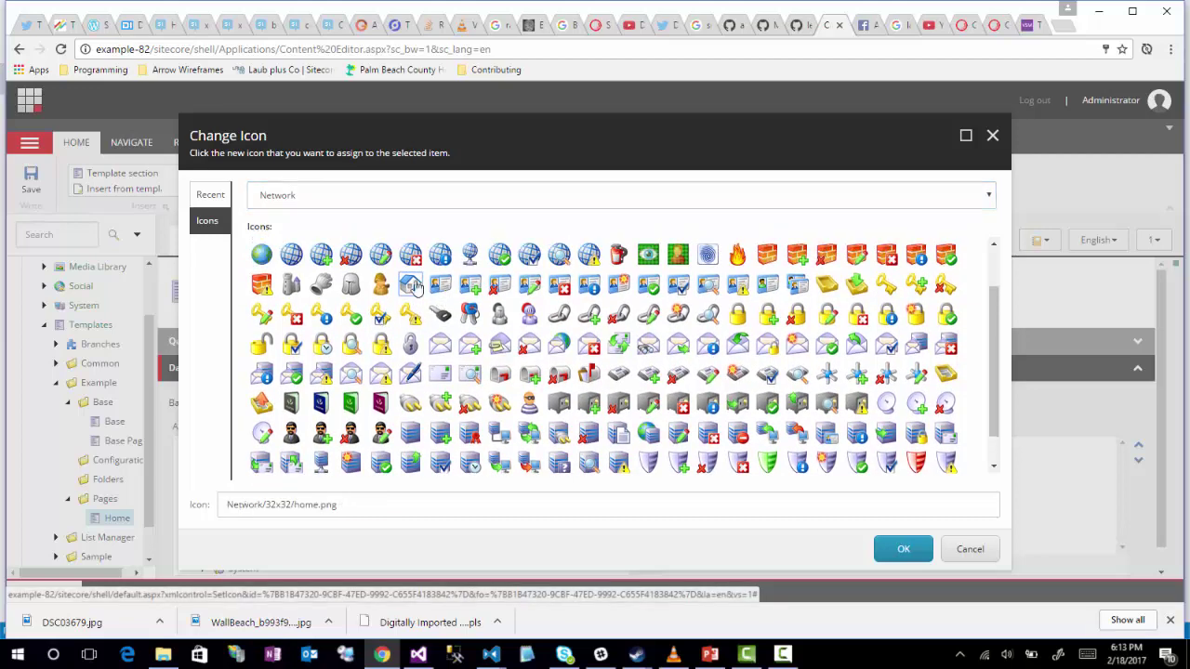
{"action": "left_click", "coordinate": [897, 552]}
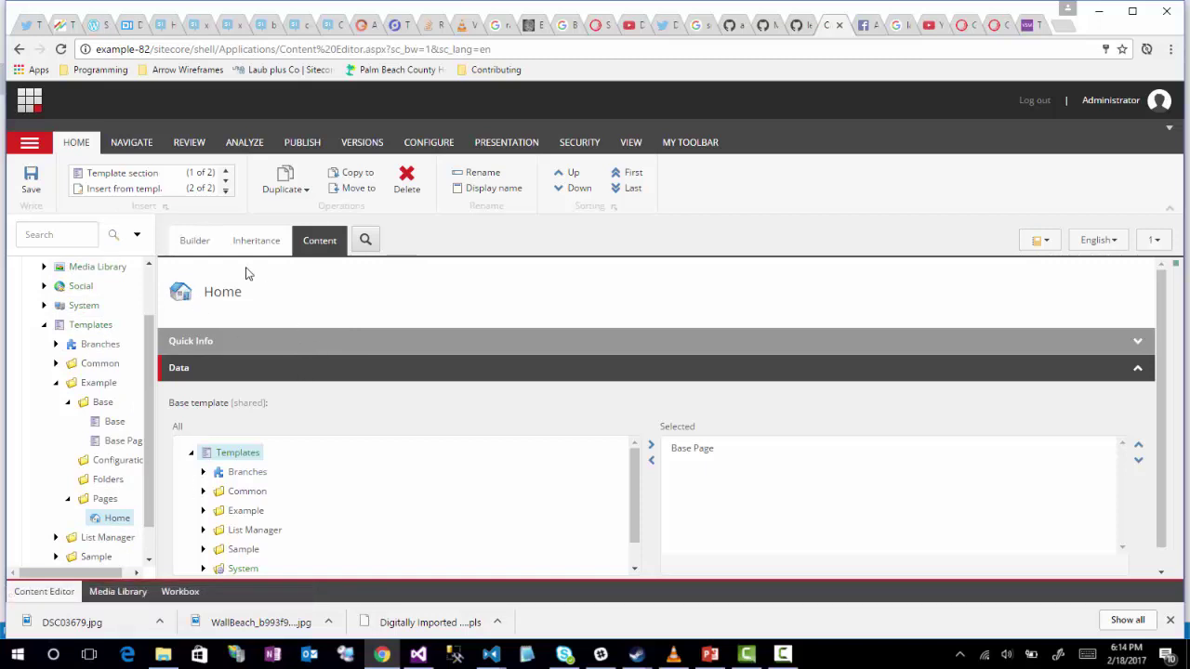
{"action": "left_click", "coordinate": [191, 242]}
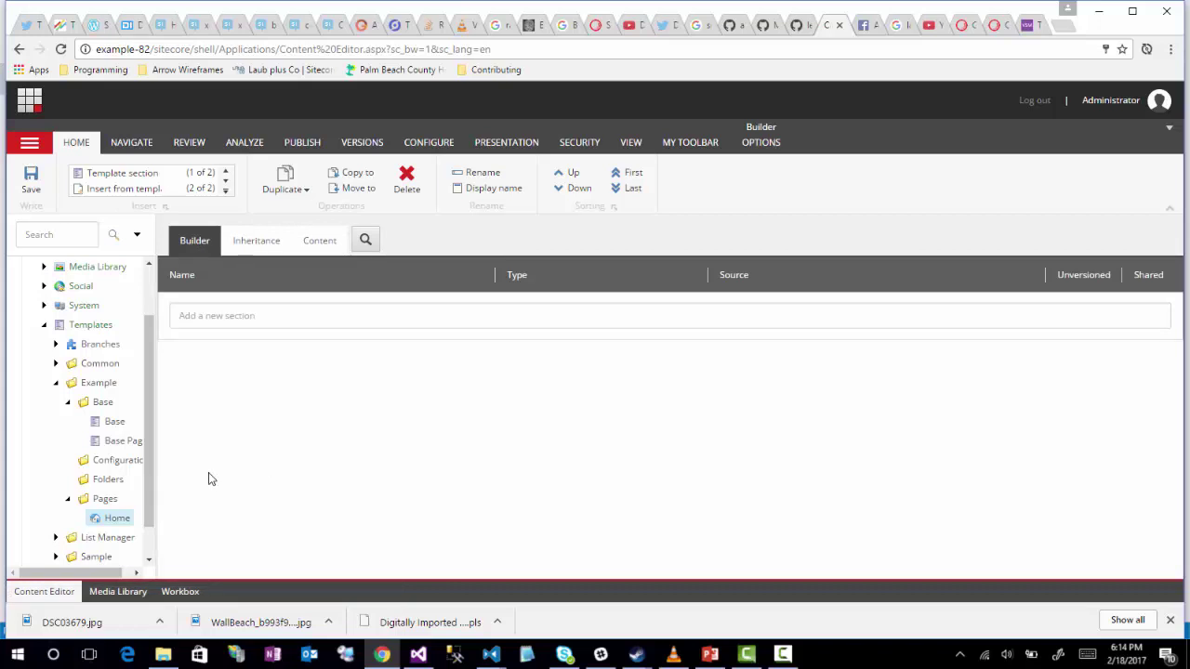
Step: On Base Page, add a 'Meta Information' section containing a 'Meta Title' field
{"action": "left_click", "coordinate": [114, 448]}
{"action": "left_click", "coordinate": [207, 317]}
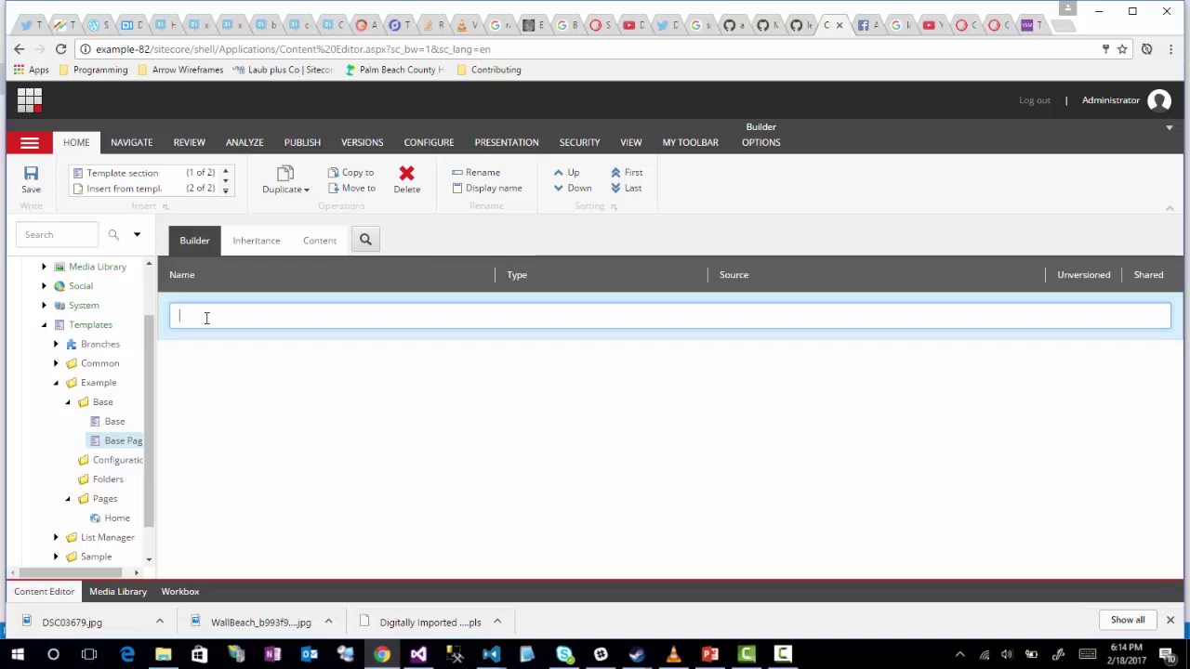
{"action": "type", "text": "Meta Information"}
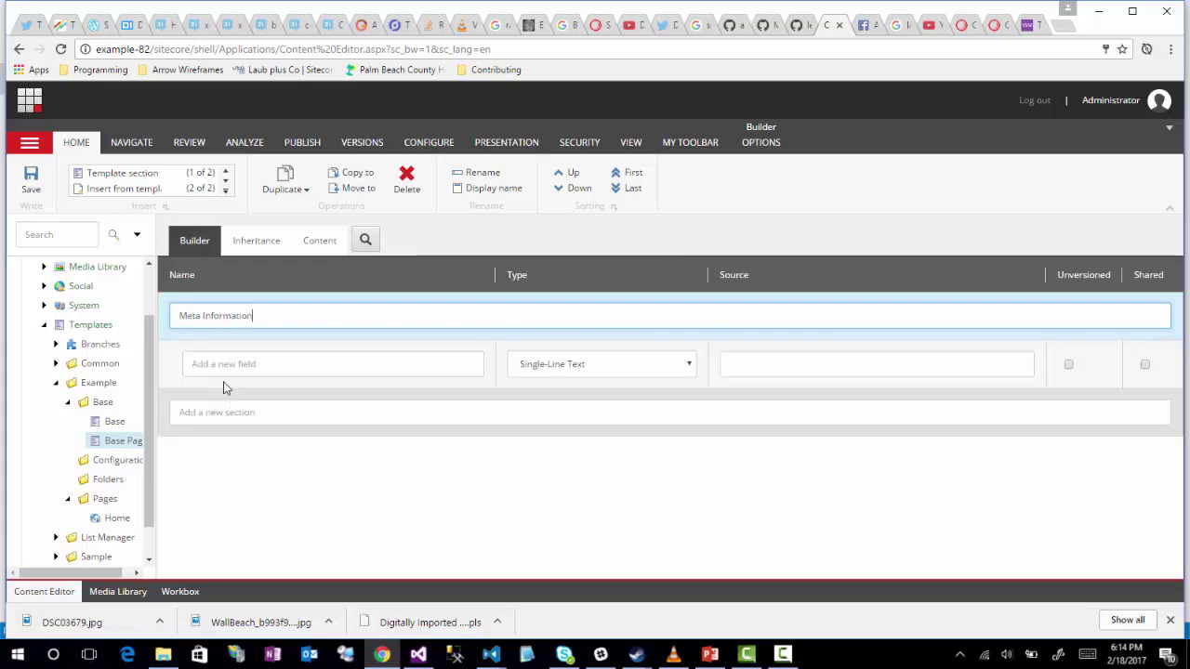
{"action": "left_click", "coordinate": [229, 365]}
{"action": "type", "text": "M"}
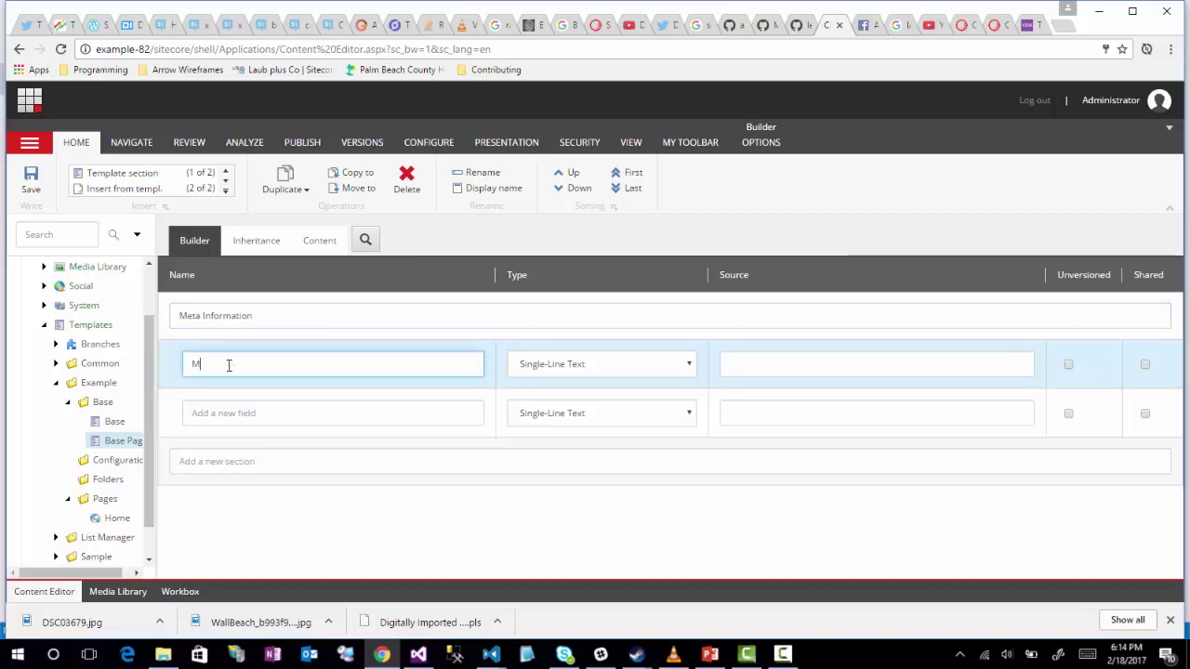
{"action": "type", "text": "eta Title"}
Step: Add 'Meta Description' and 'Meta Keywords' fields, both as Multi-Line Text
{"action": "left_click", "coordinate": [310, 418]}
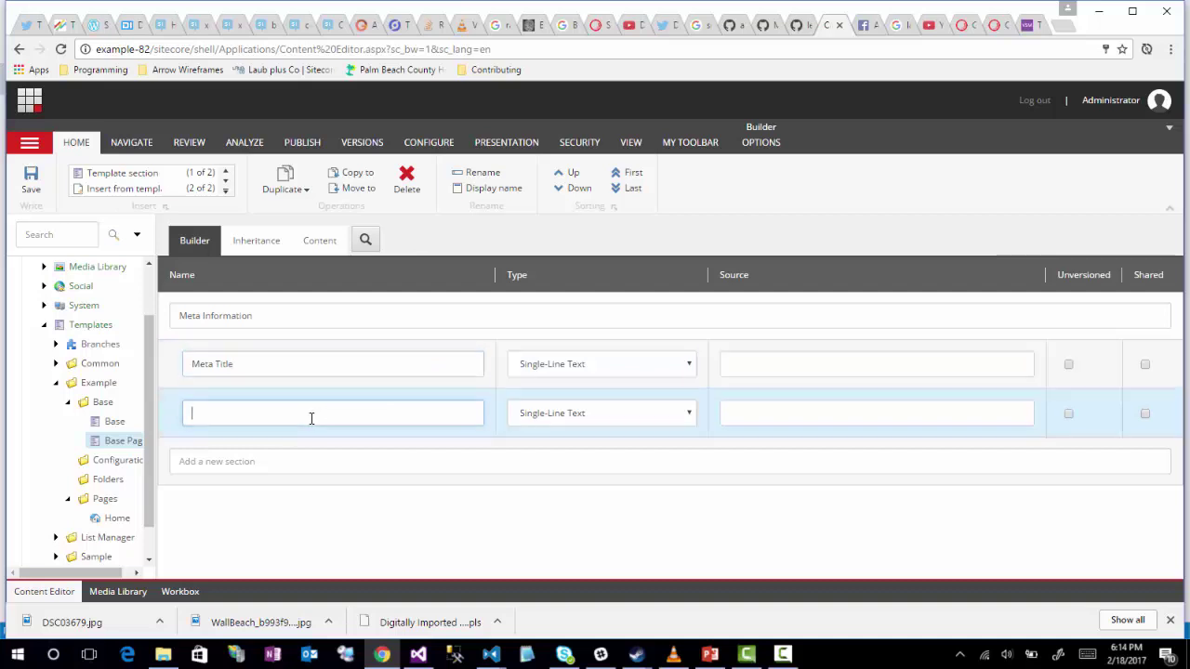
{"action": "type", "text": "Meta"}
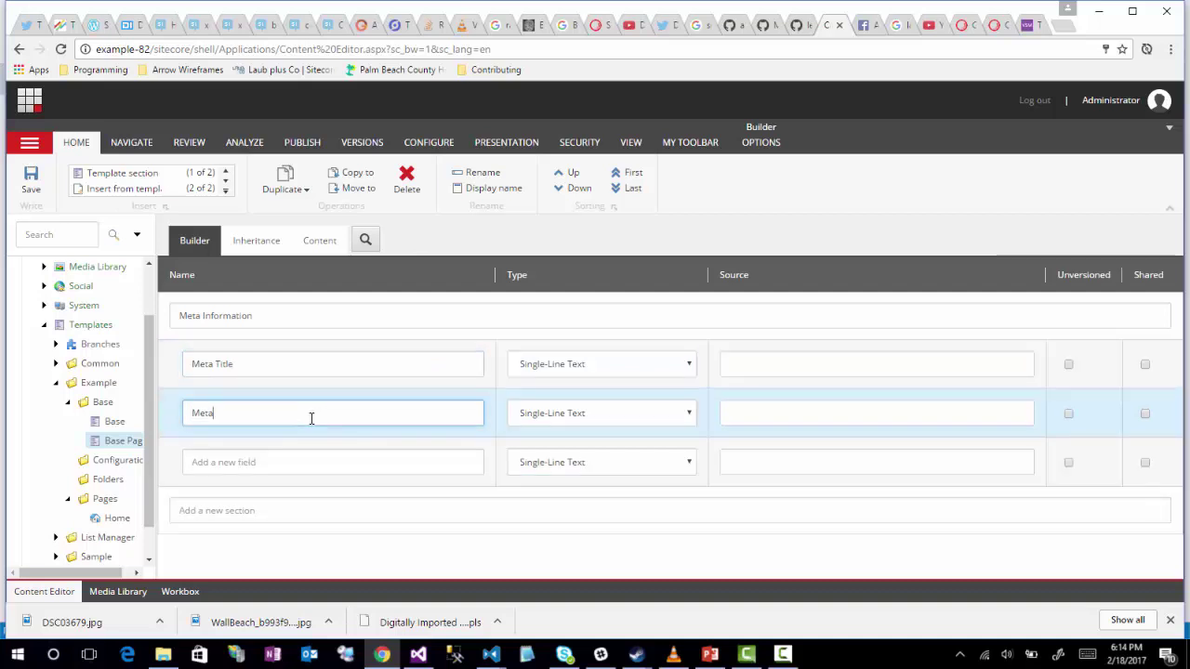
{"action": "type", "text": " Description"}
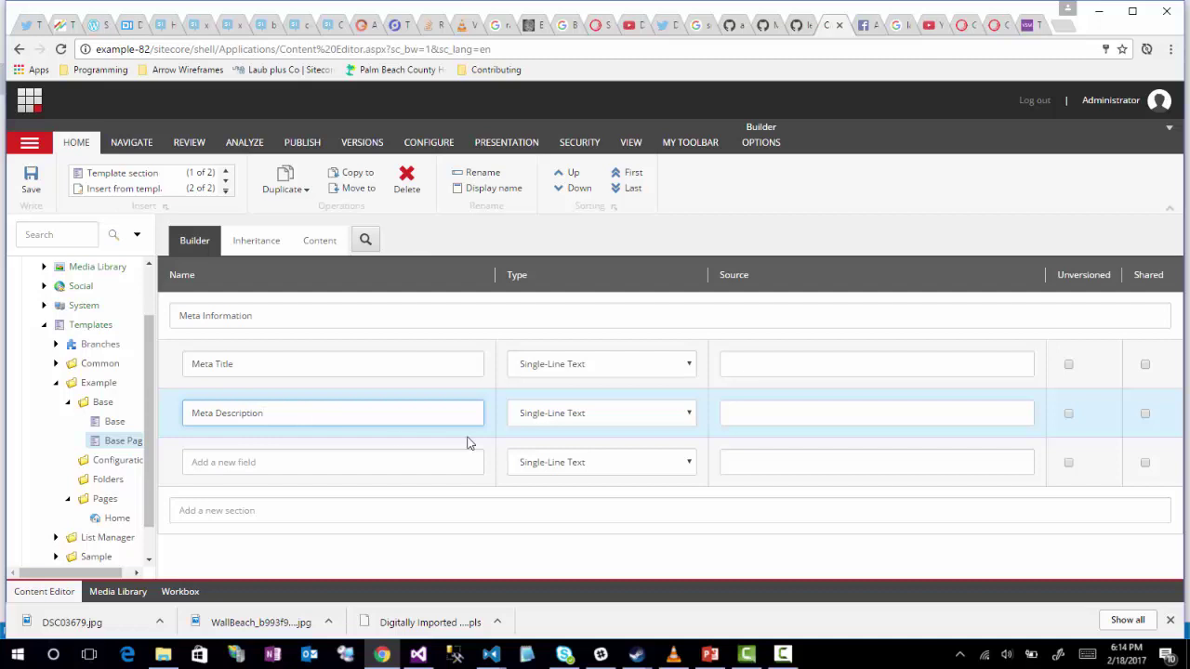
{"action": "left_click", "coordinate": [555, 415]}
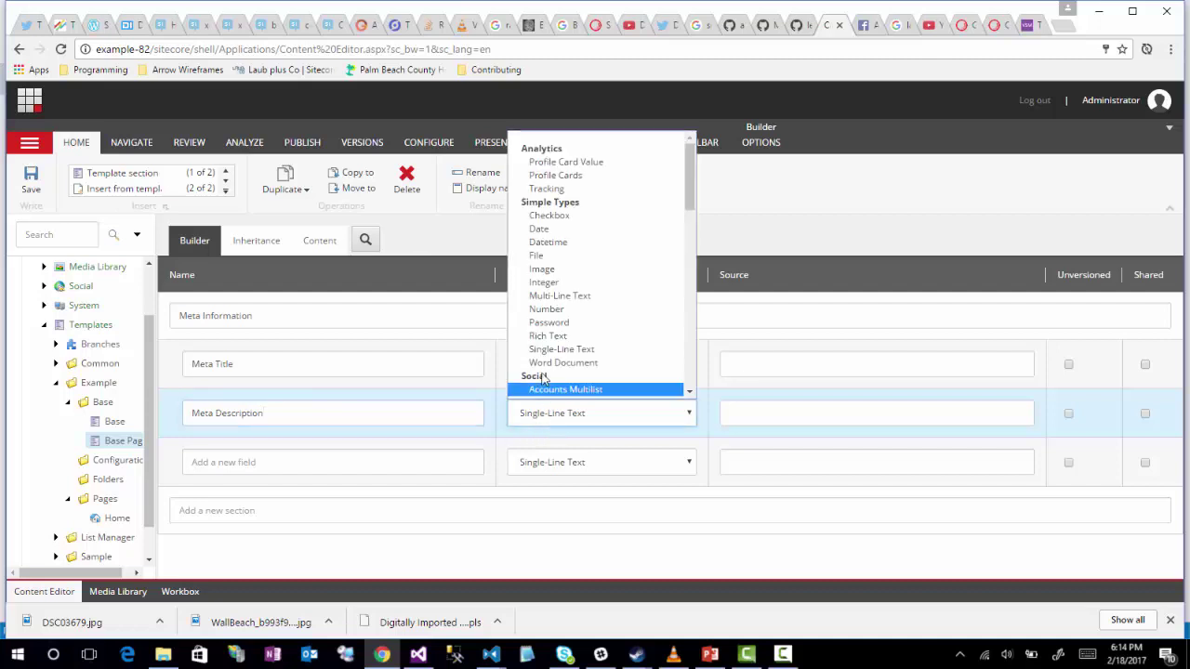
{"action": "left_click", "coordinate": [556, 298]}
{"action": "left_click", "coordinate": [276, 458]}
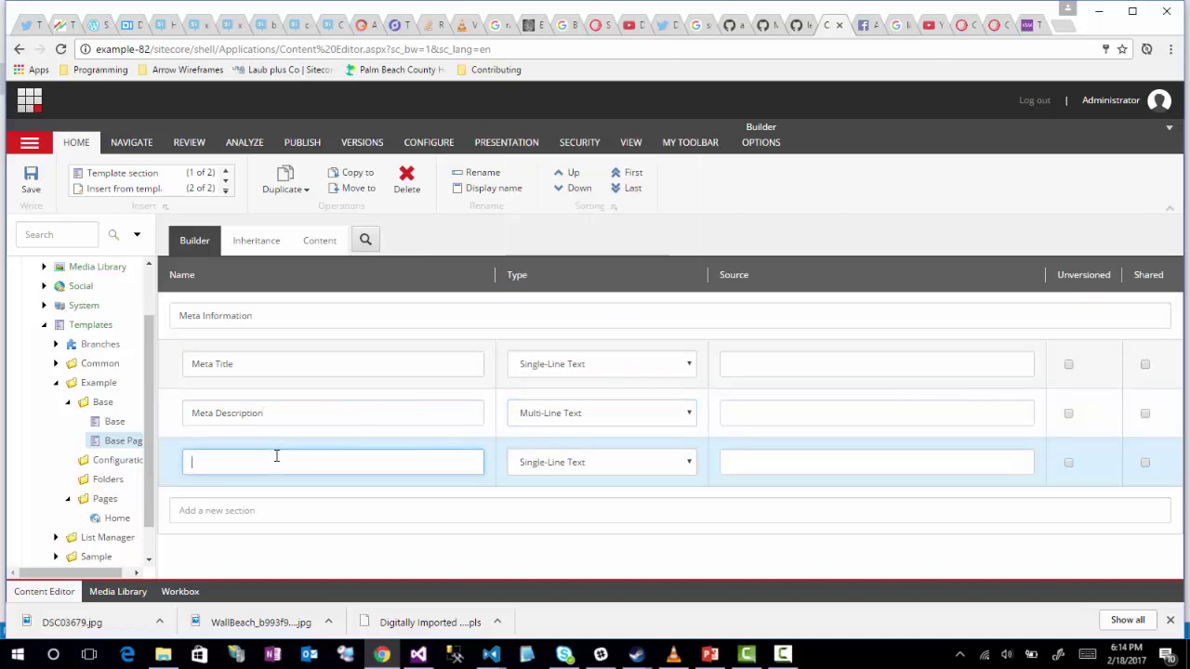
{"action": "type", "text": "Meta Key"}
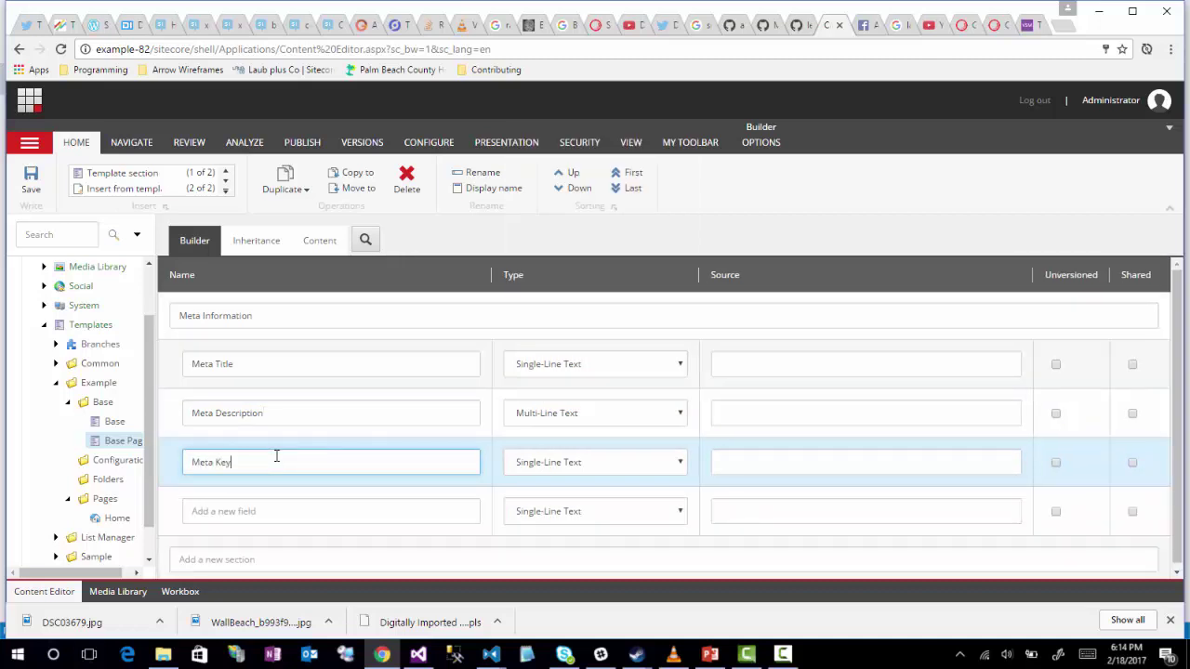
{"action": "type", "text": "words"}
{"action": "left_click", "coordinate": [524, 462]}
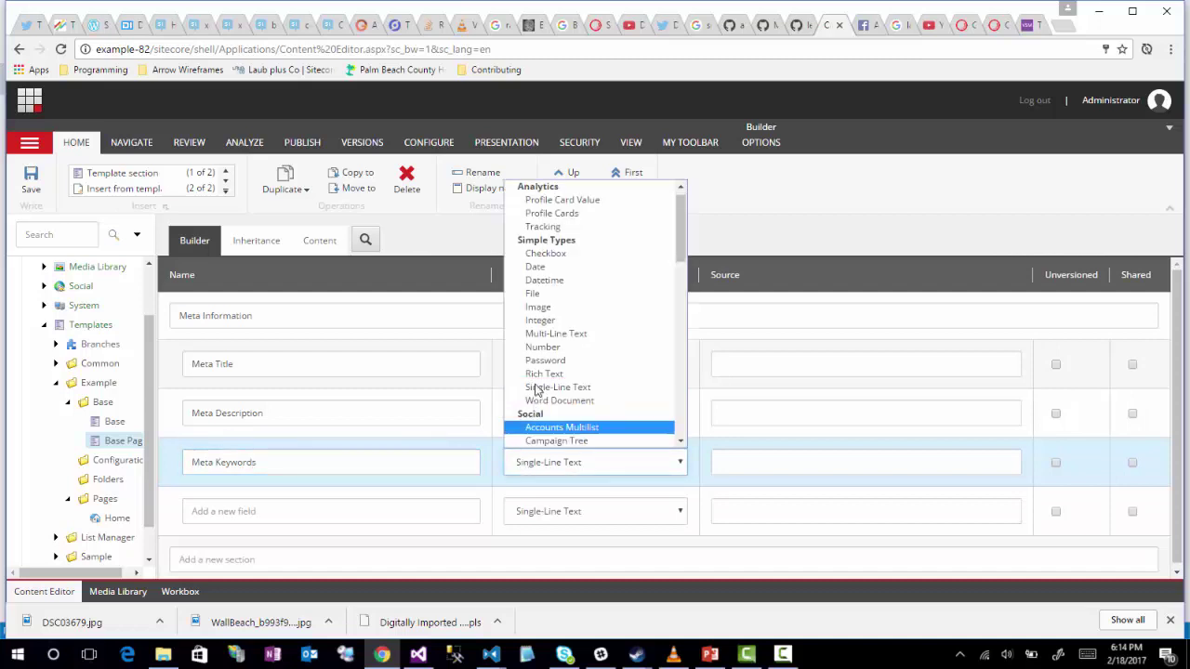
{"action": "left_click", "coordinate": [548, 333]}
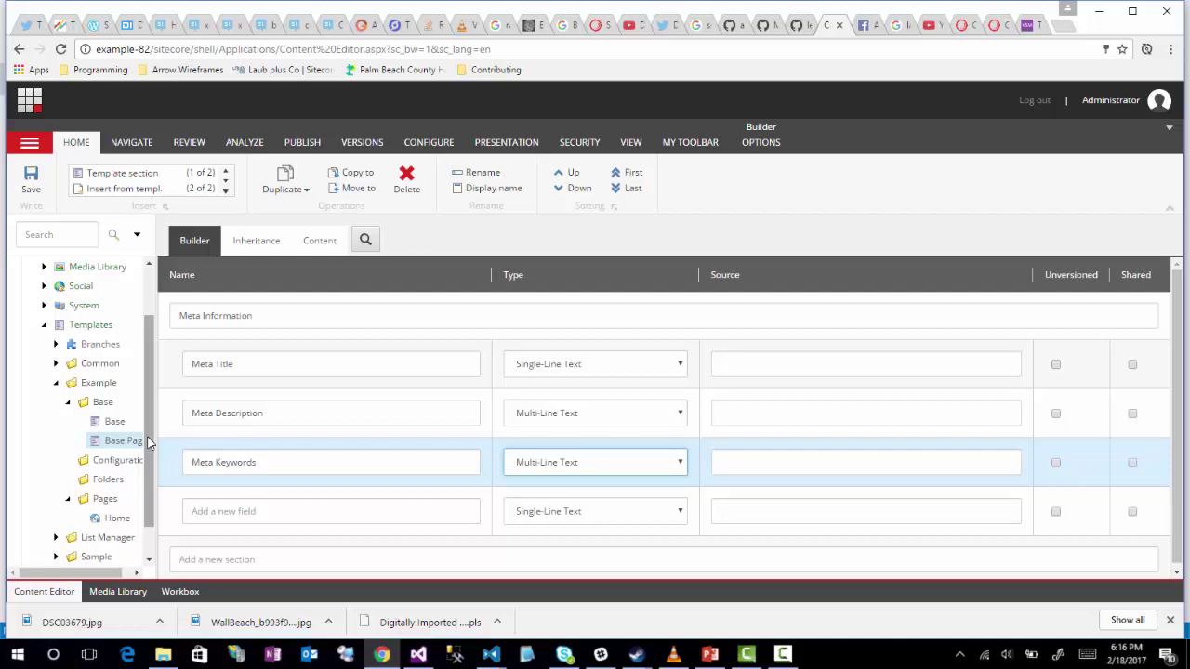
Step: Save the Base Page template with its new Meta Information fields
{"action": "left_click", "coordinate": [223, 322]}
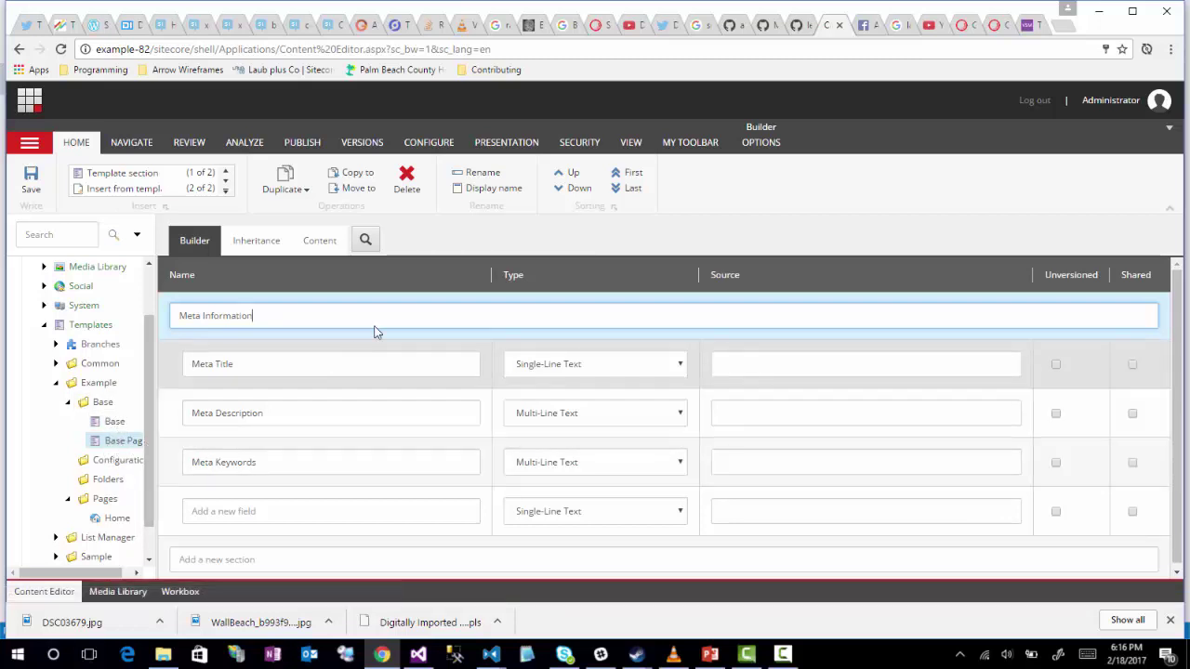
{"action": "left_click", "coordinate": [31, 179]}
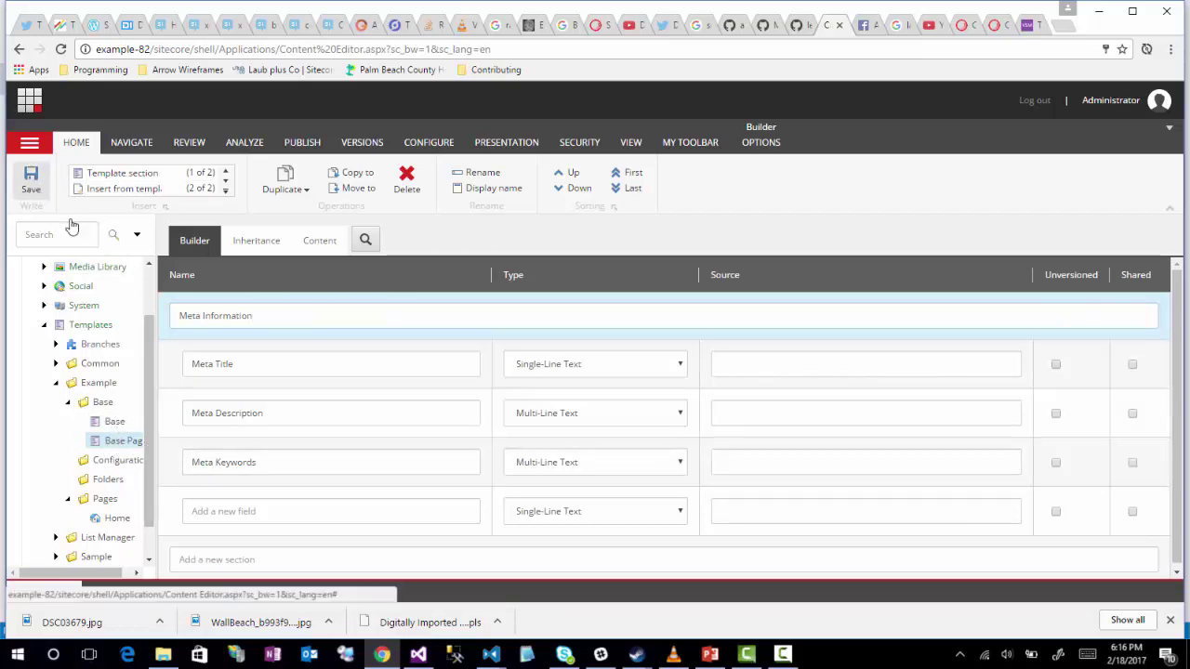
Step: Select the Home template, check its Content view, then return to its empty Builder
{"action": "scroll", "coordinate": [103, 492], "scroll_direction": "down", "scroll_amount": 1}
{"action": "left_click", "coordinate": [115, 479]}
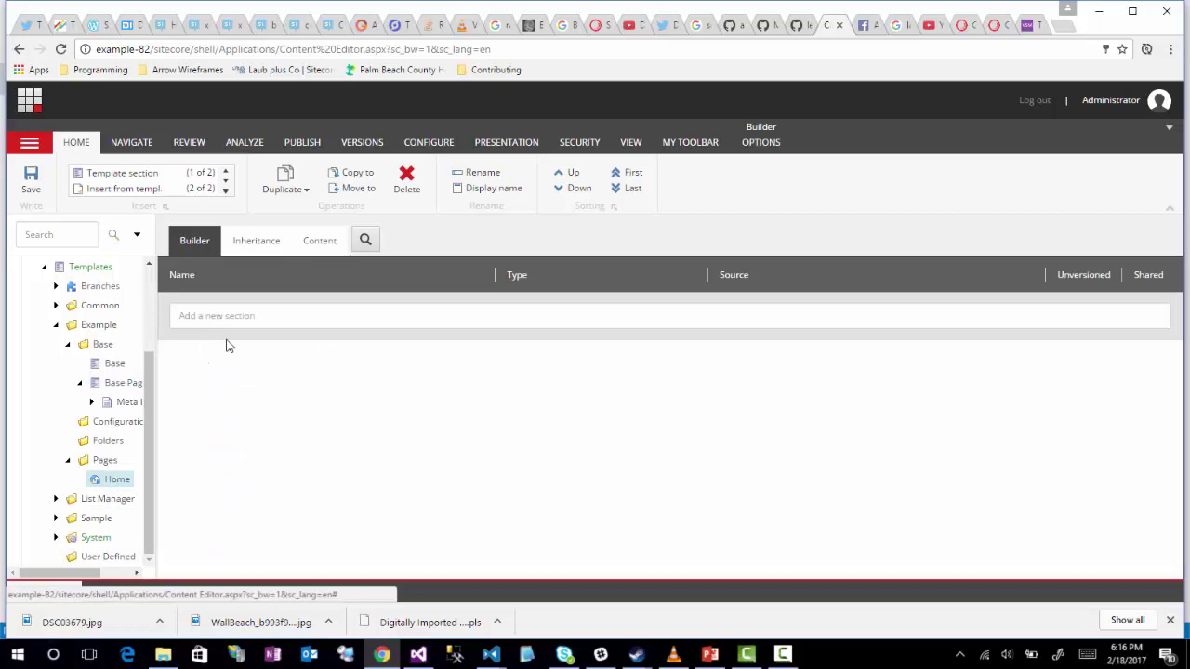
{"action": "left_click", "coordinate": [310, 248]}
{"action": "left_click", "coordinate": [196, 250]}
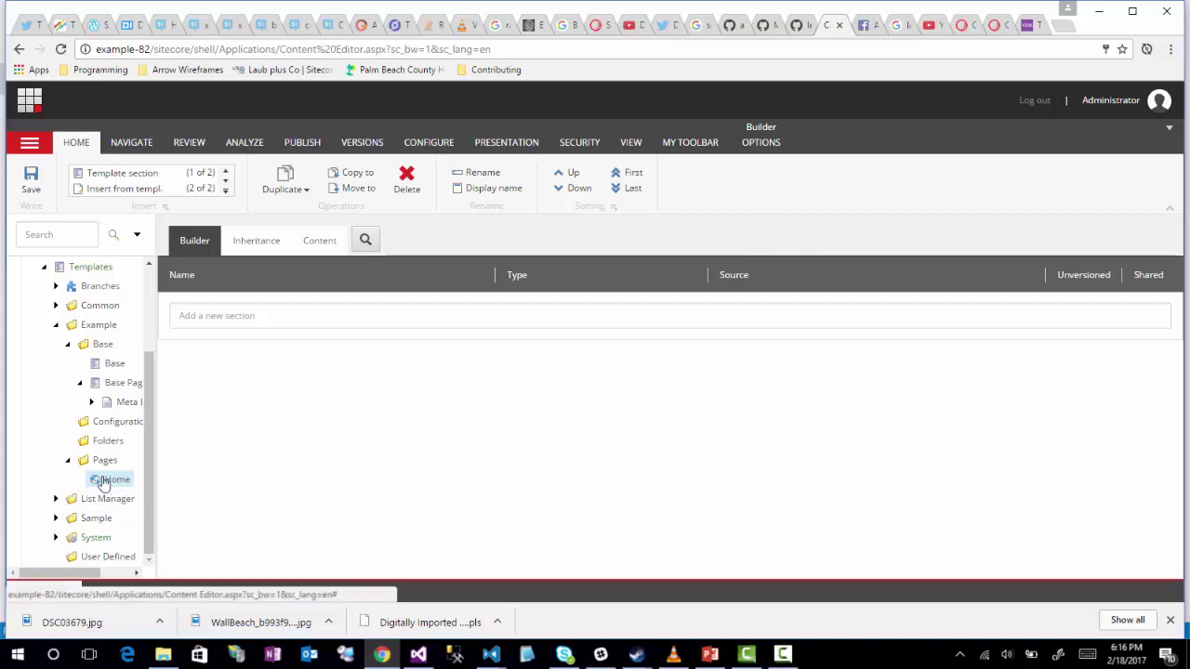
{"action": "left_click", "coordinate": [210, 317]}
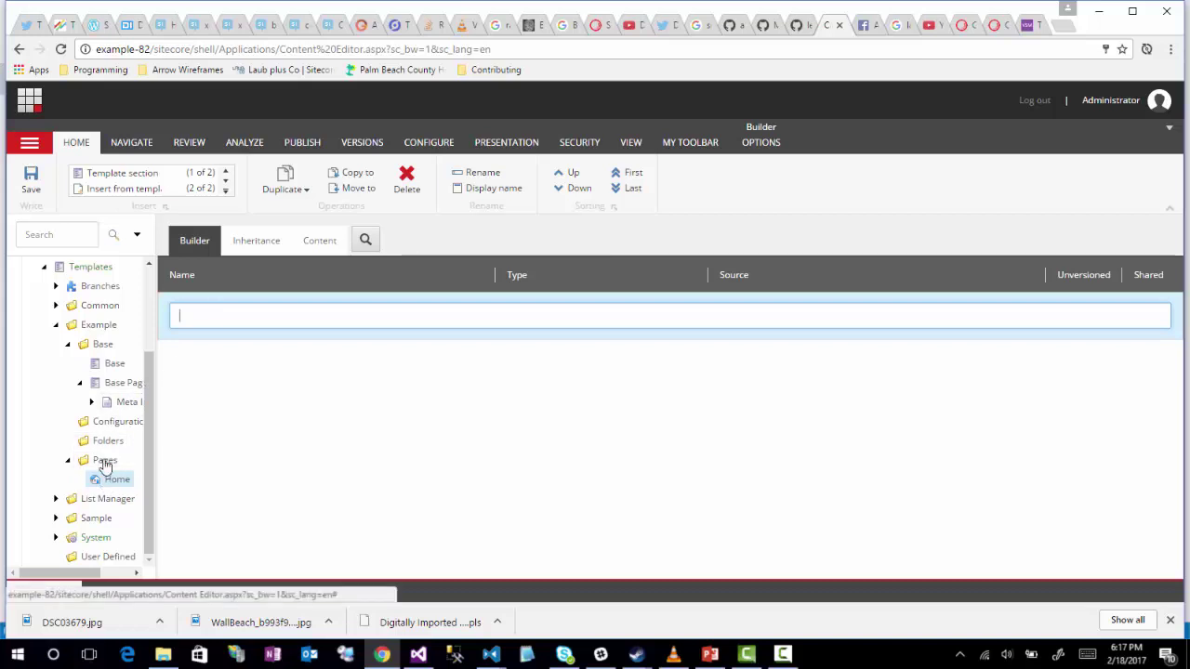
Step: Create and open the Home template's __Standard Values item
{"action": "left_click", "coordinate": [770, 146]}
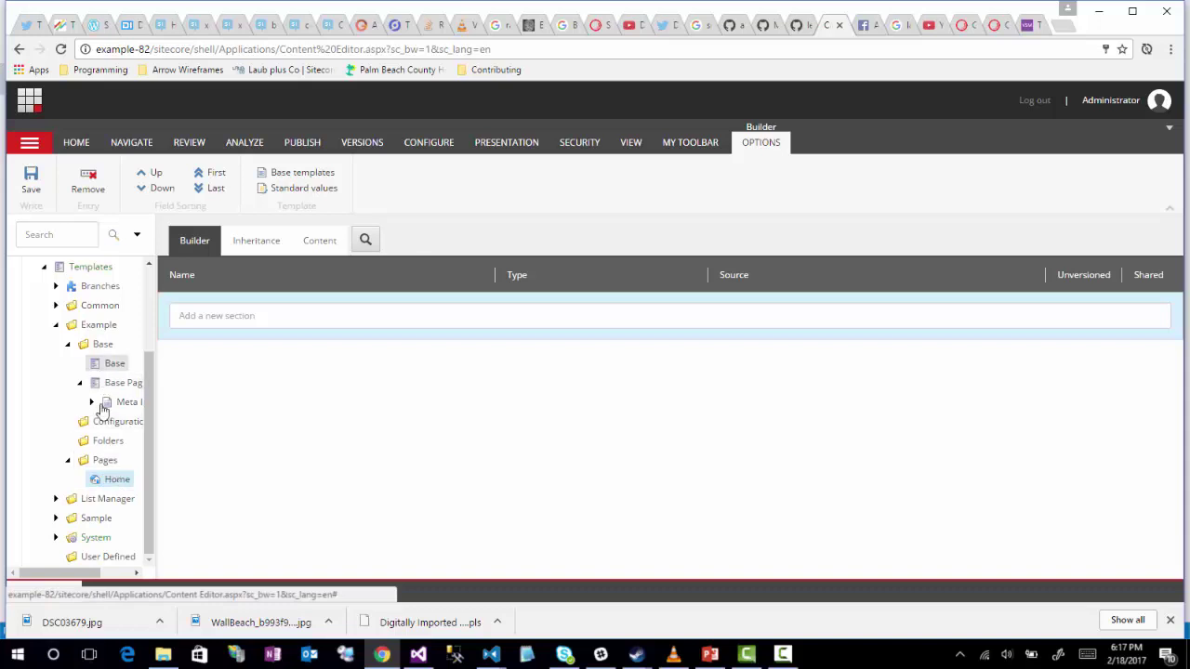
{"action": "left_click", "coordinate": [293, 192]}
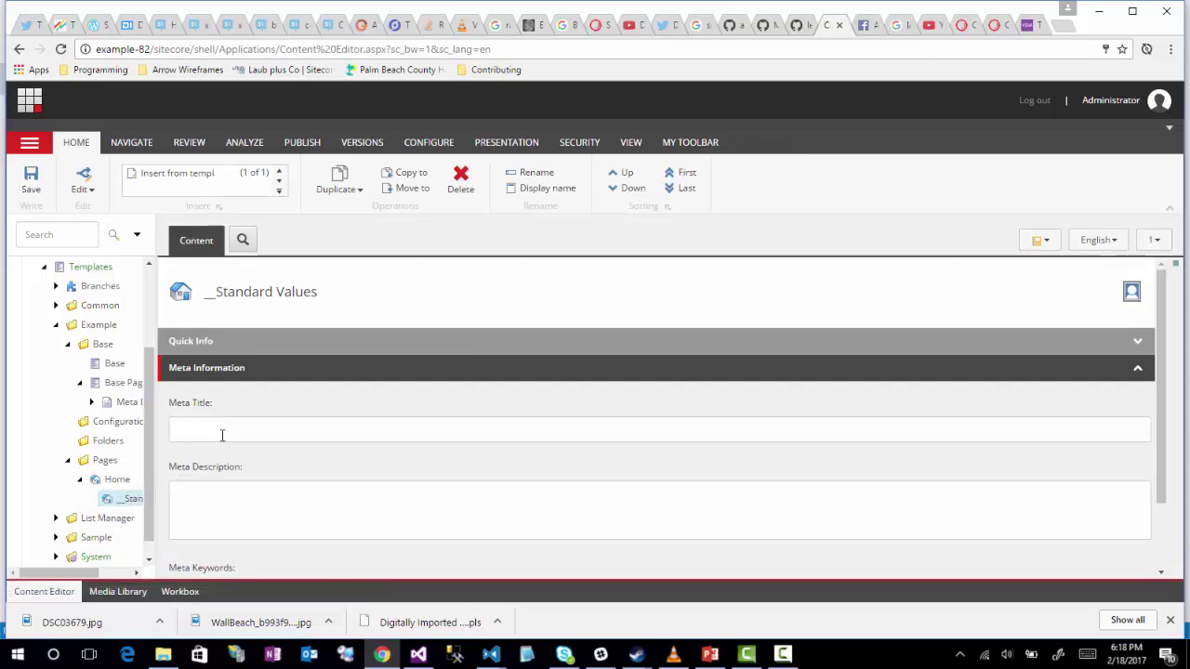
Step: Enter 'Title' as the default Meta Title in Home's standard values
{"action": "left_click", "coordinate": [227, 429]}
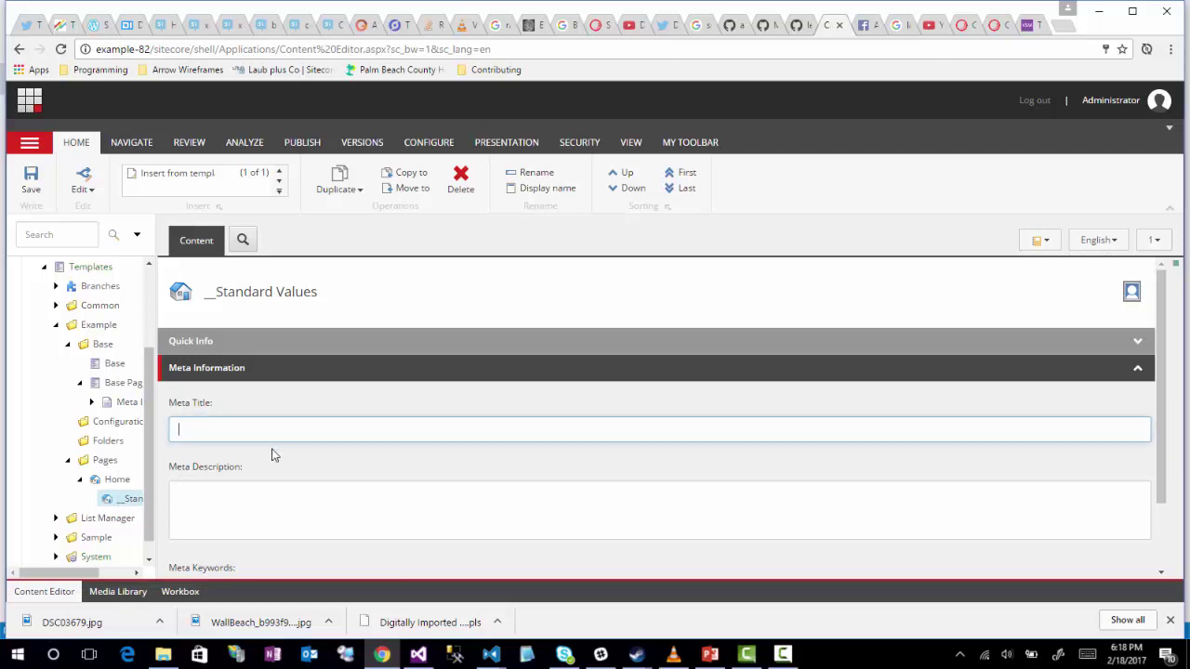
{"action": "type", "text": "Title"}
{"action": "left_click_drag", "start_coordinate": [234, 430], "coordinate": [147, 433]}
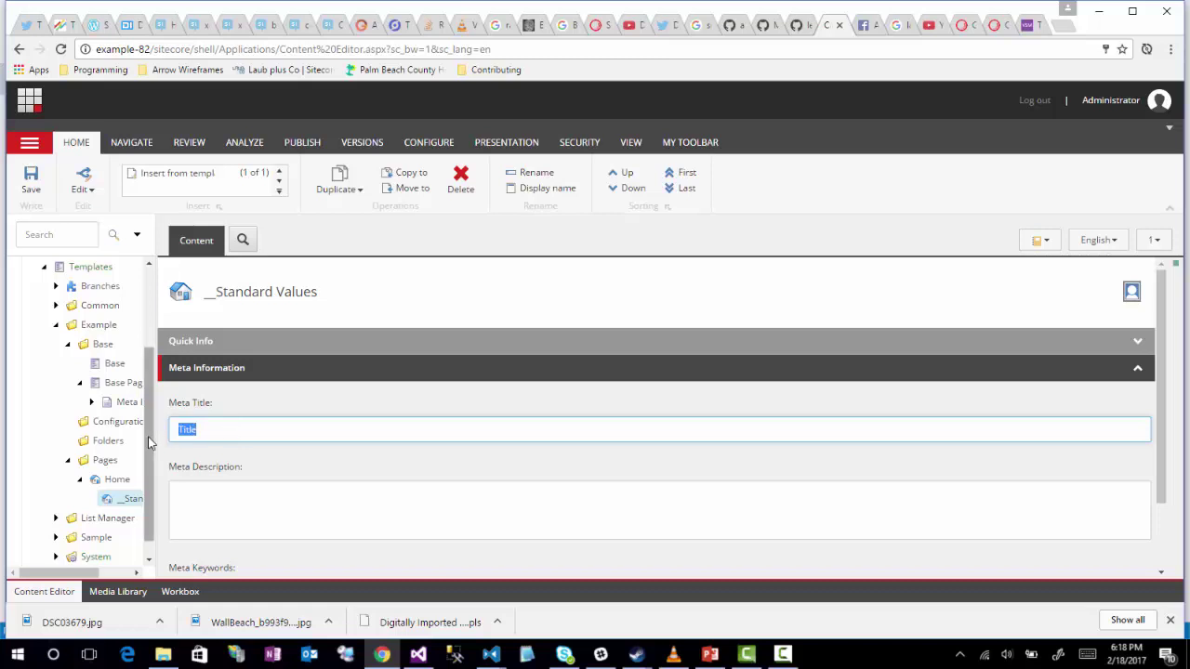
Step: Replace the Meta Title default with the $name token and collapse the Home node
{"action": "type", "text": "$name"}
{"action": "left_click_drag", "start_coordinate": [148, 370], "coordinate": [150, 390]}
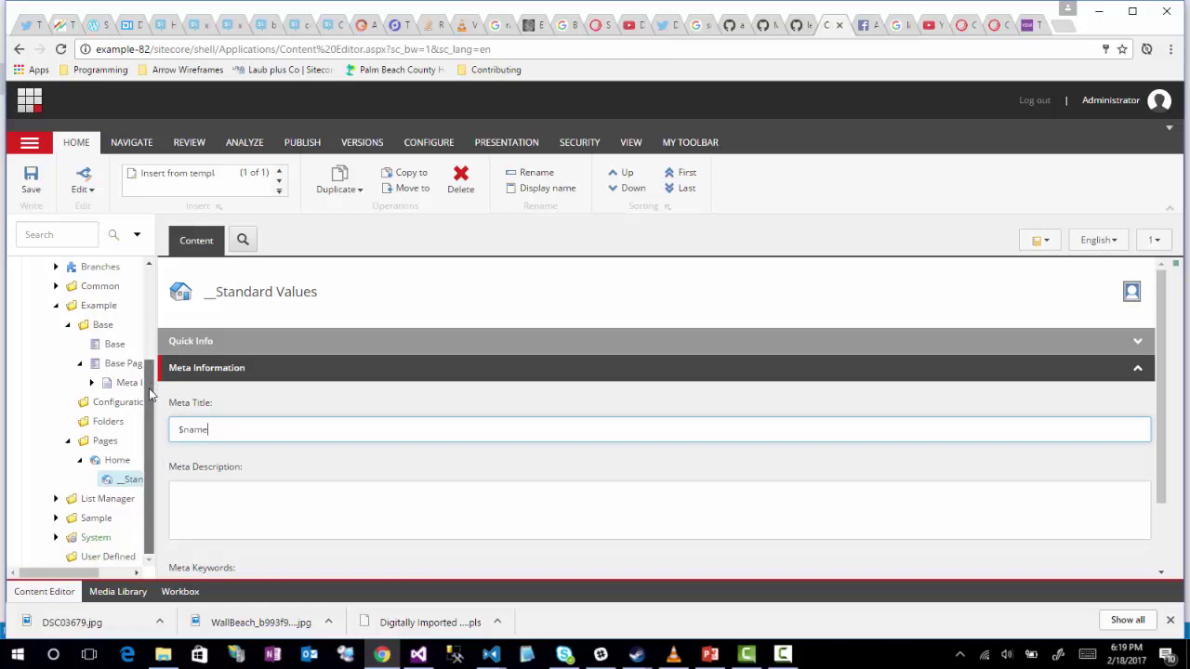
{"action": "left_click", "coordinate": [80, 460]}
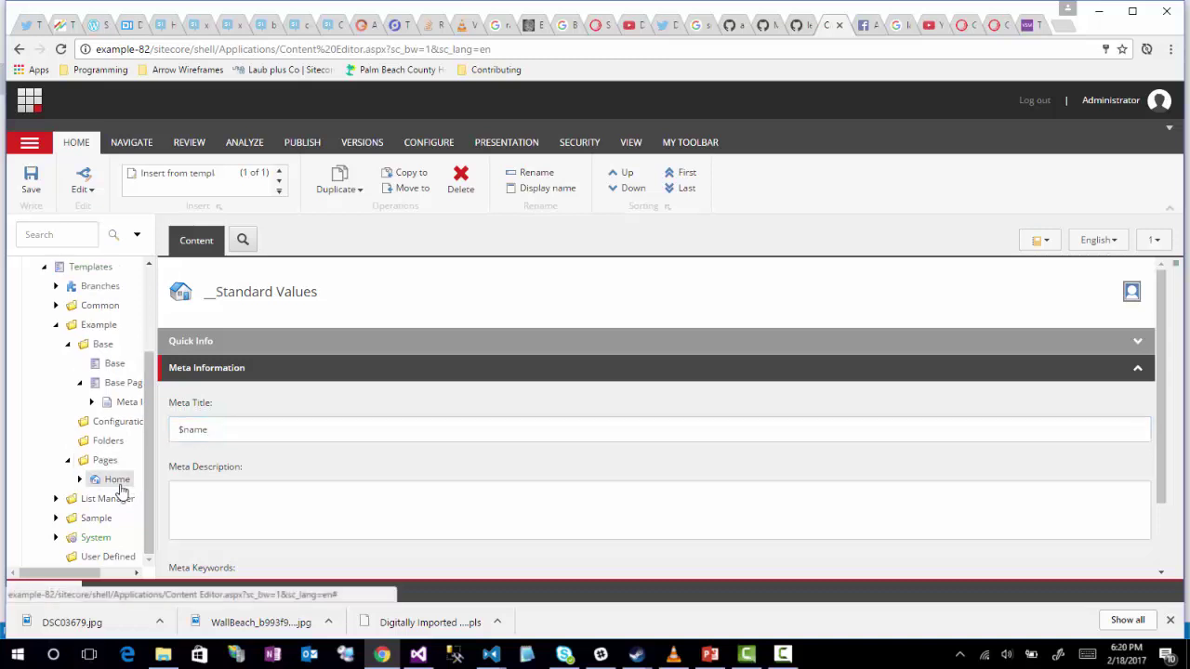
Step: Start a new template named 'Site Folder' inside the Example Folders templates folder
{"action": "right_click", "coordinate": [104, 440]}
{"action": "mouse_move", "coordinate": [140, 443]}
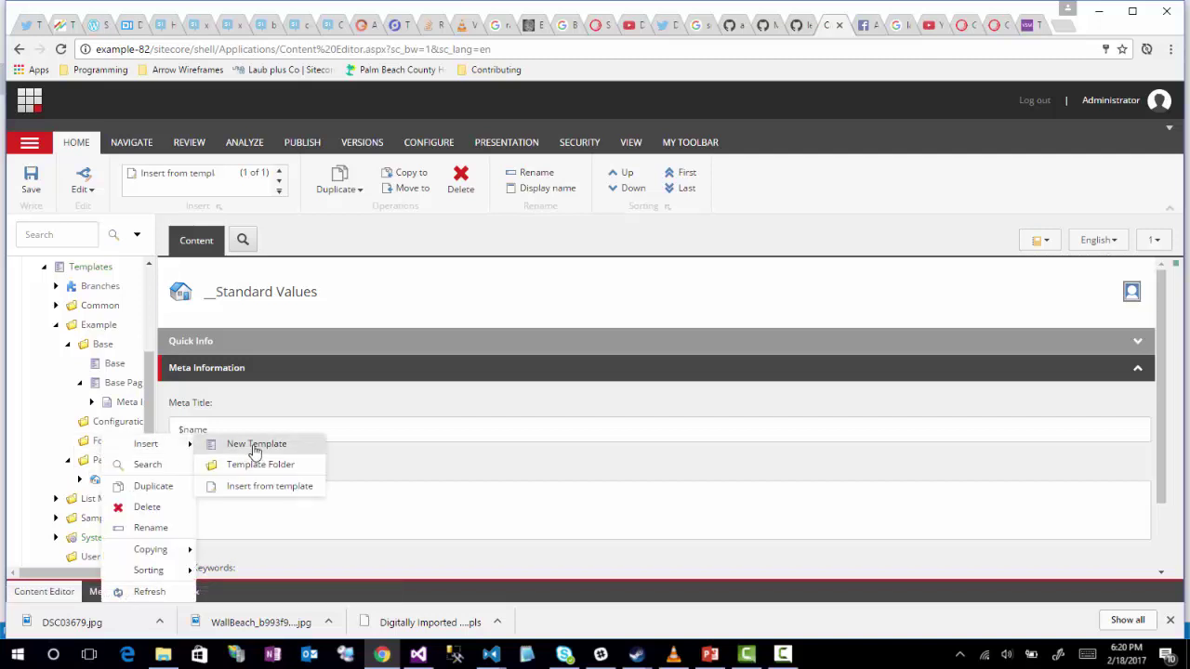
{"action": "left_click", "coordinate": [237, 446]}
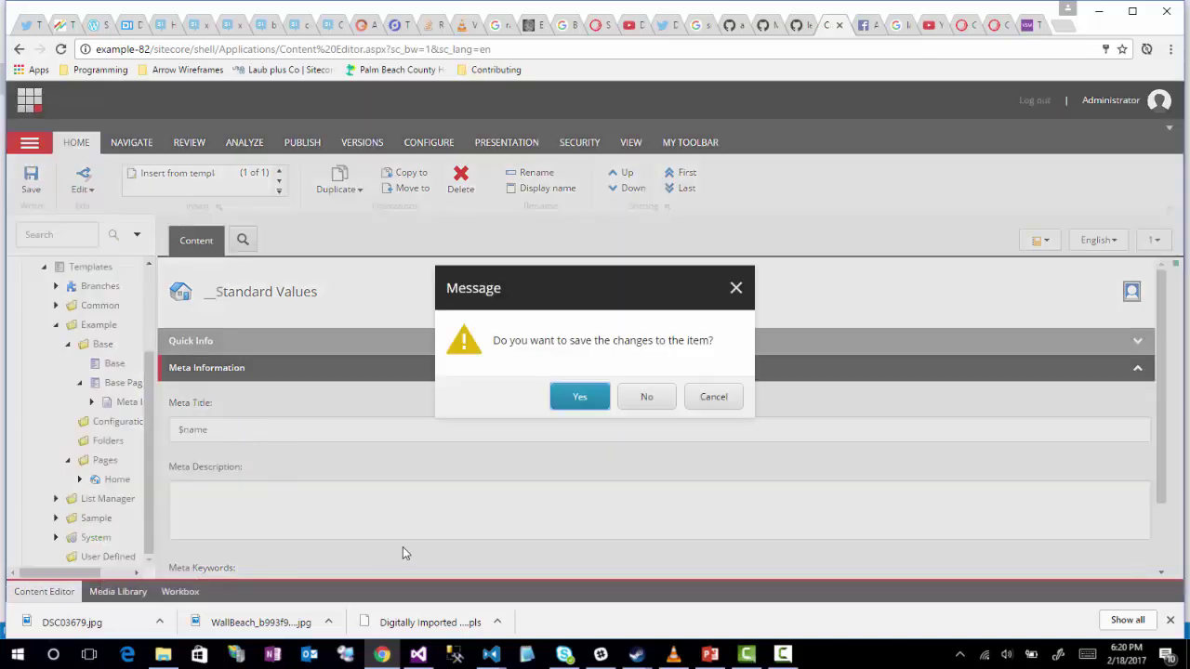
{"action": "left_click", "coordinate": [580, 400]}
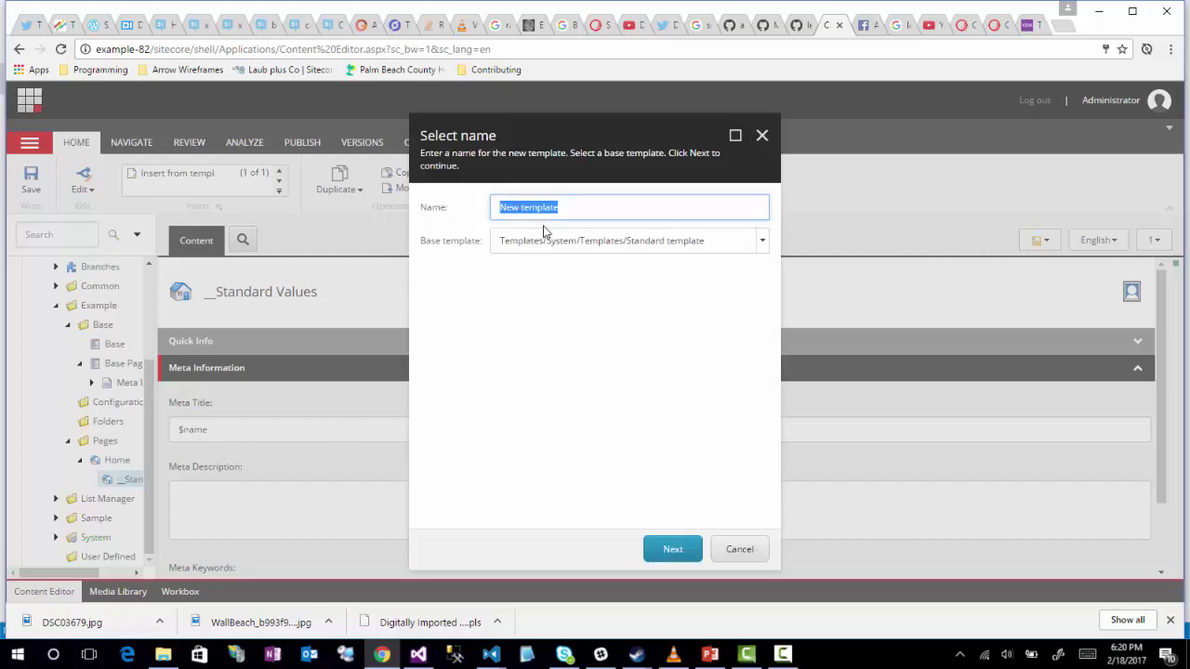
{"action": "type", "text": "Site Folder"}
Step: Base it on Example/Base/Base and create it in the Folders location
{"action": "left_click", "coordinate": [762, 240]}
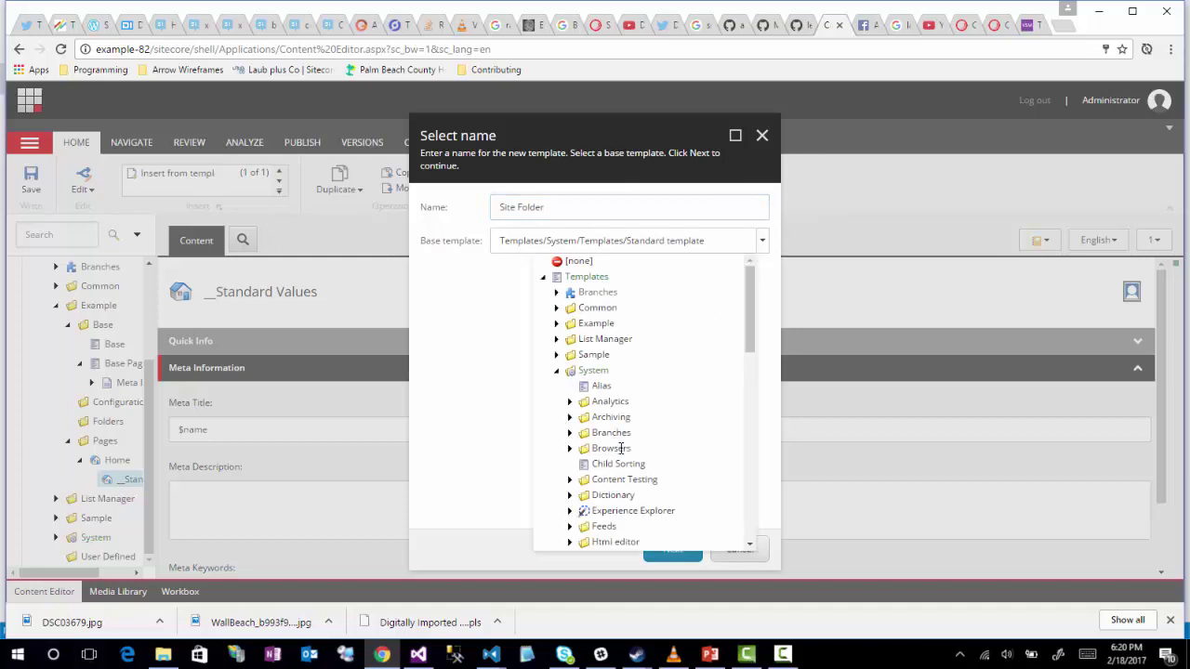
{"action": "left_click", "coordinate": [555, 322]}
{"action": "left_click", "coordinate": [570, 338]}
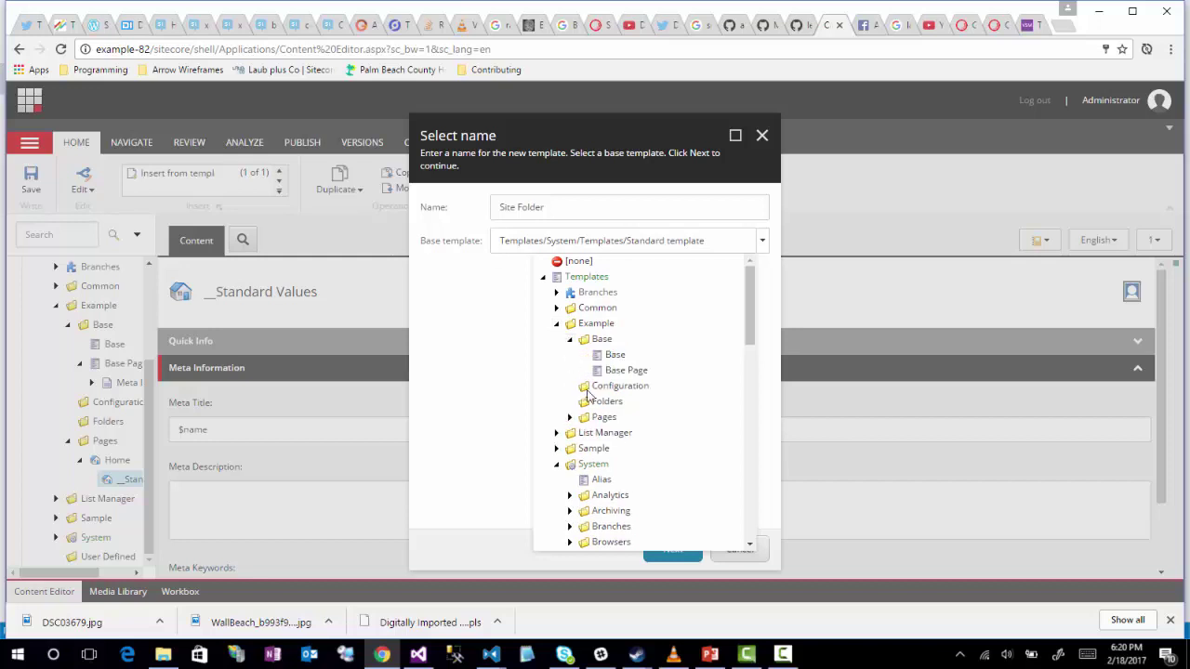
{"action": "left_click", "coordinate": [611, 355]}
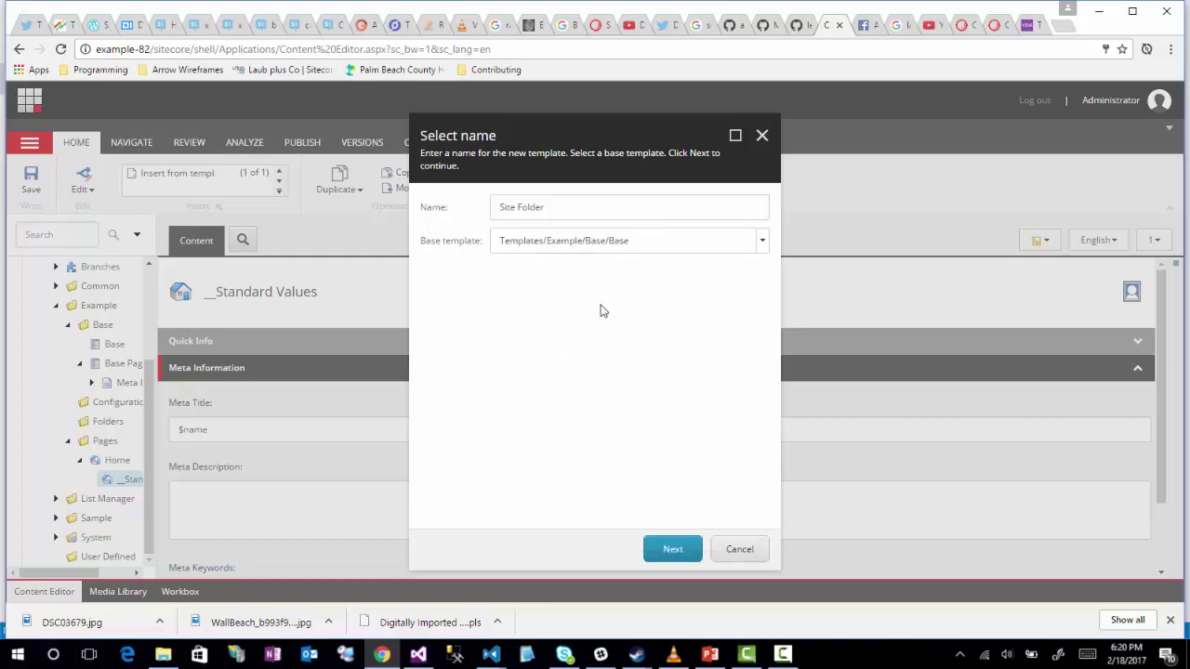
{"action": "left_click", "coordinate": [669, 550]}
{"action": "left_click", "coordinate": [671, 553]}
{"action": "left_click", "coordinate": [741, 547]}
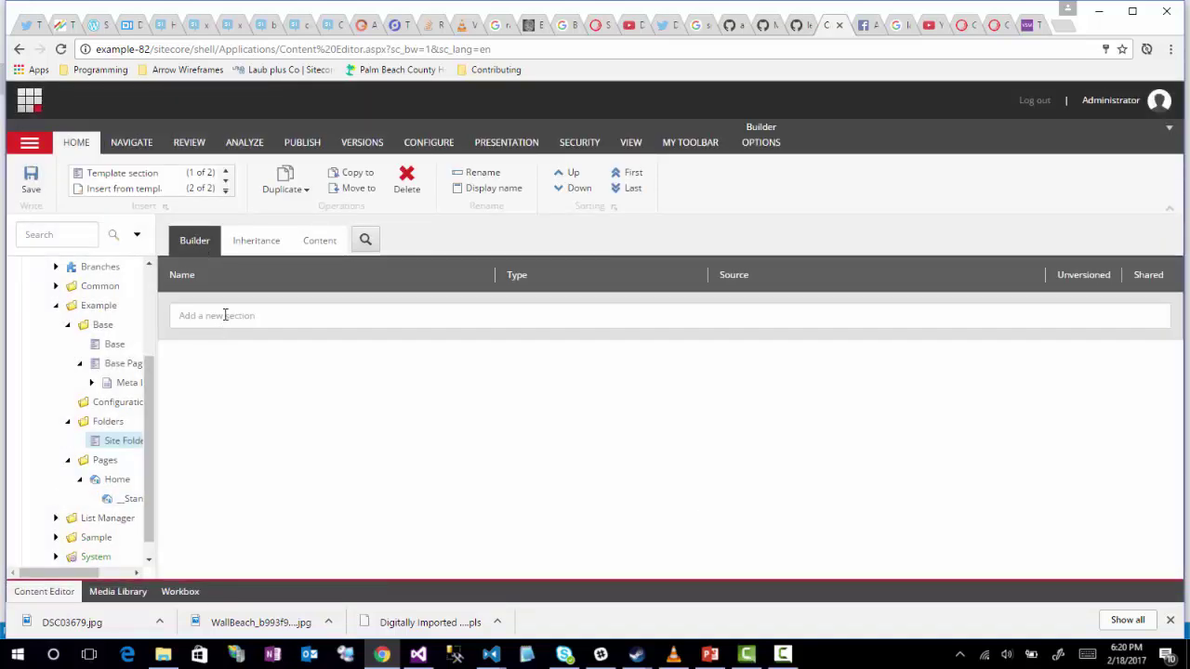
Step: Set the Site Folder template's icon to Applications/32x32/folder_blue.png
{"action": "left_click", "coordinate": [316, 244]}
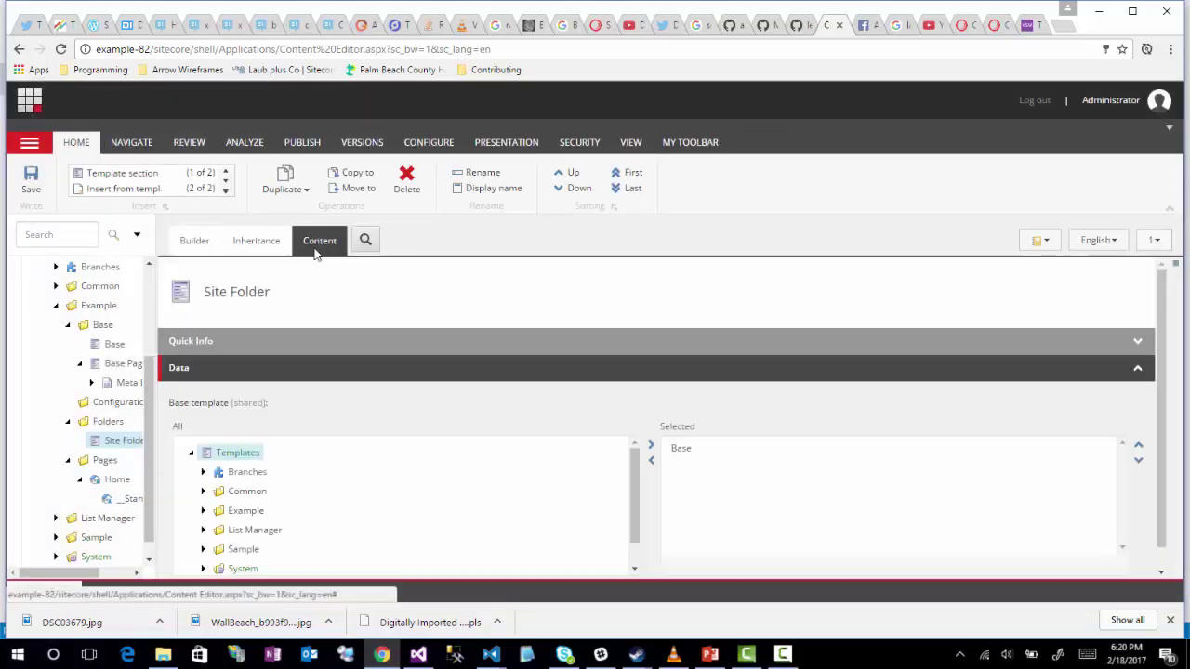
{"action": "left_click", "coordinate": [180, 294]}
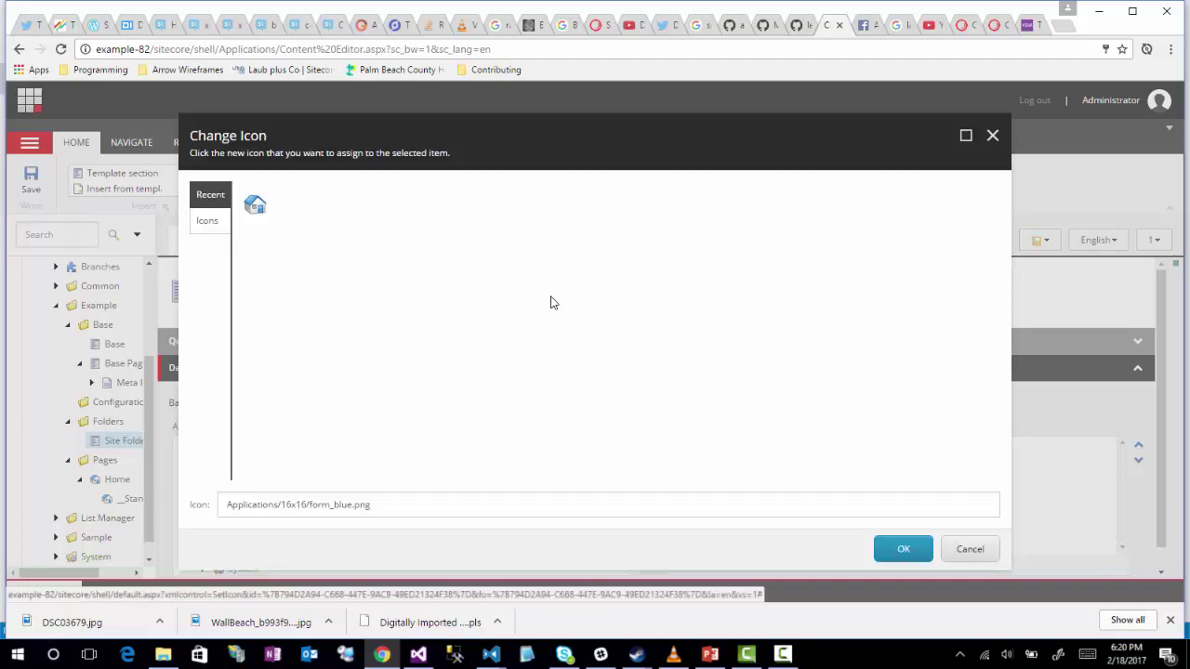
{"action": "left_click", "coordinate": [212, 223]}
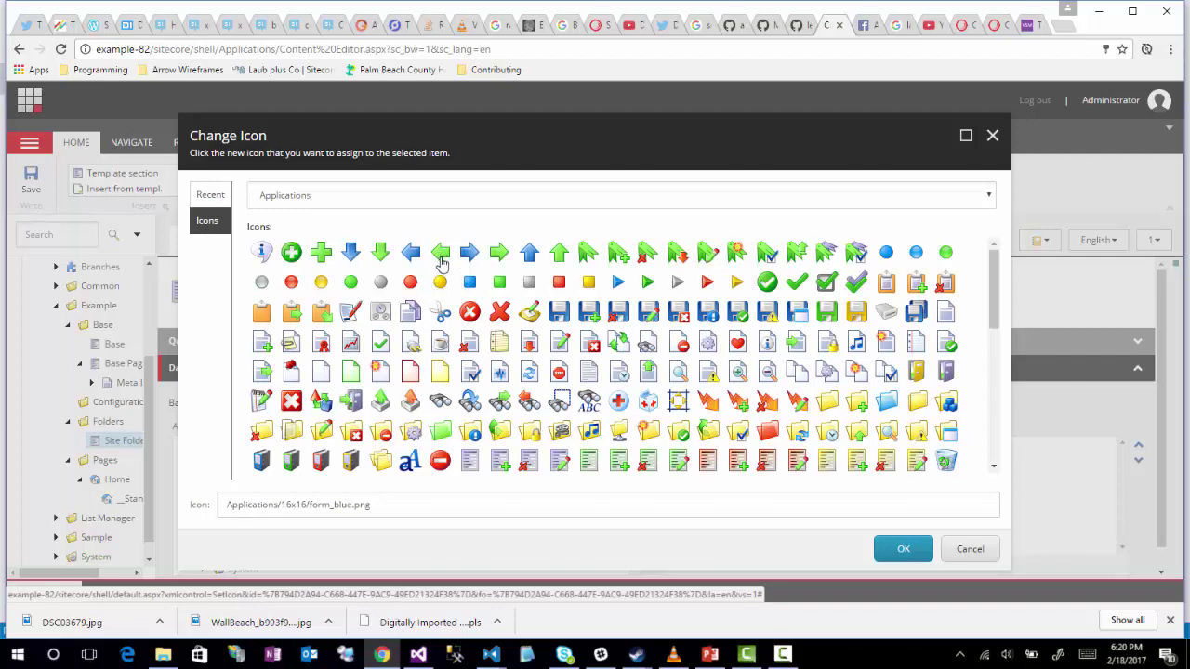
{"action": "scroll", "coordinate": [550, 361], "scroll_direction": "down", "scroll_amount": 10}
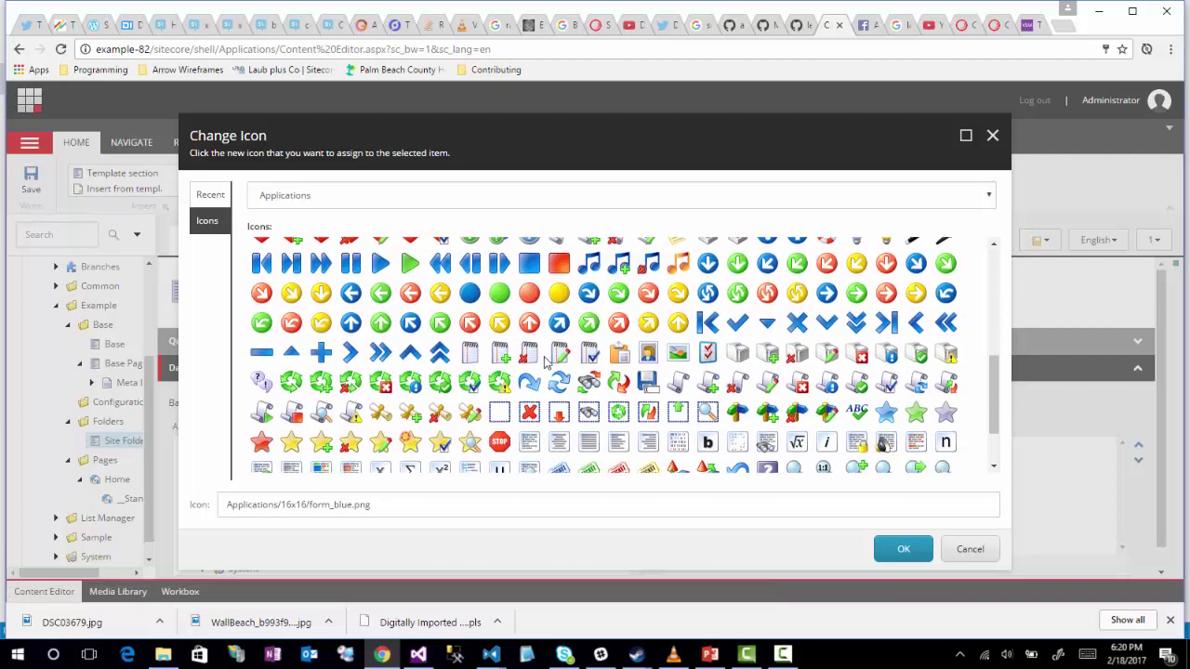
{"action": "scroll", "coordinate": [547, 363], "scroll_direction": "up", "scroll_amount": 10}
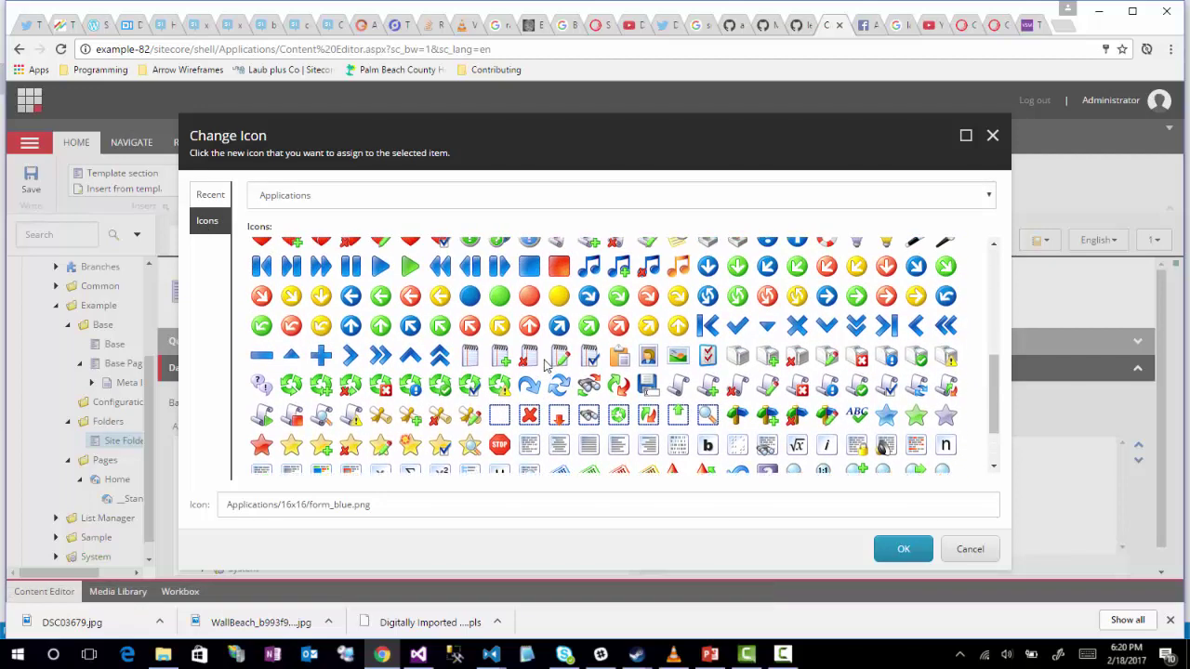
{"action": "scroll", "coordinate": [547, 365], "scroll_direction": "up", "scroll_amount": 1}
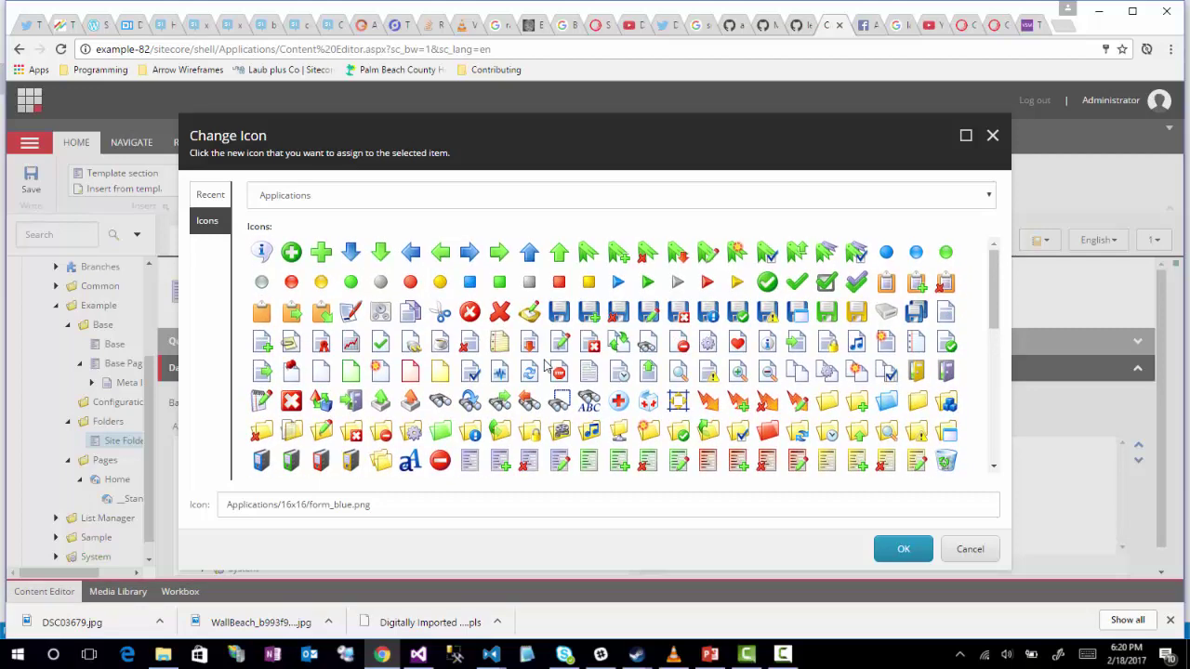
{"action": "left_click", "coordinate": [886, 401]}
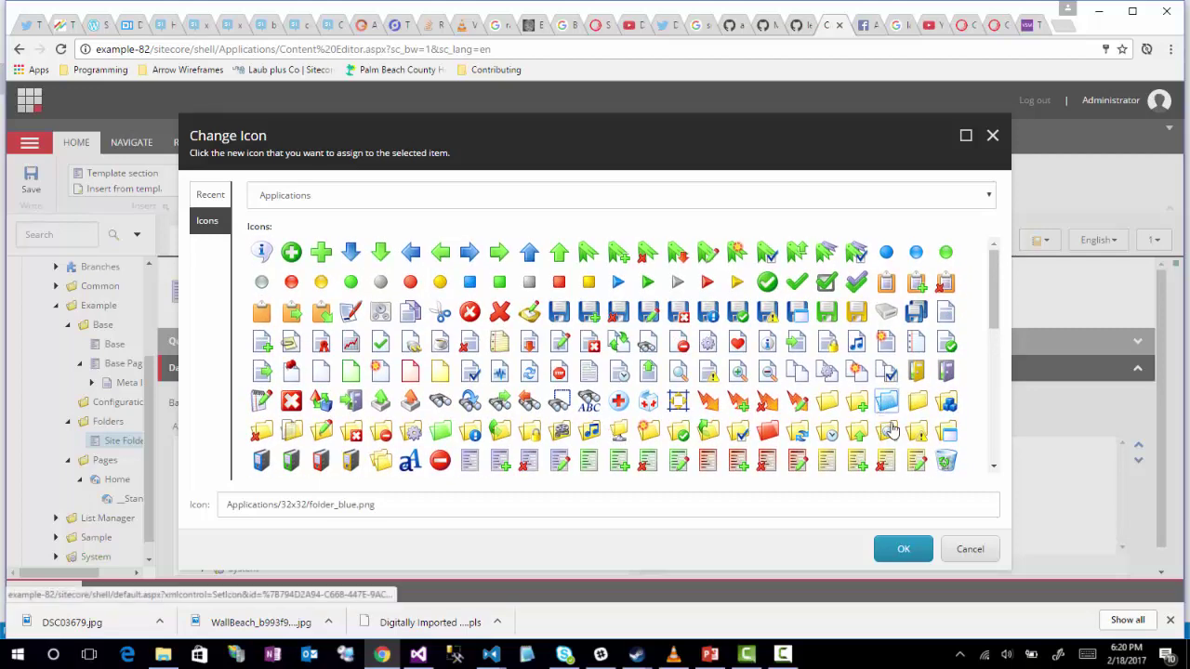
{"action": "left_click", "coordinate": [898, 552]}
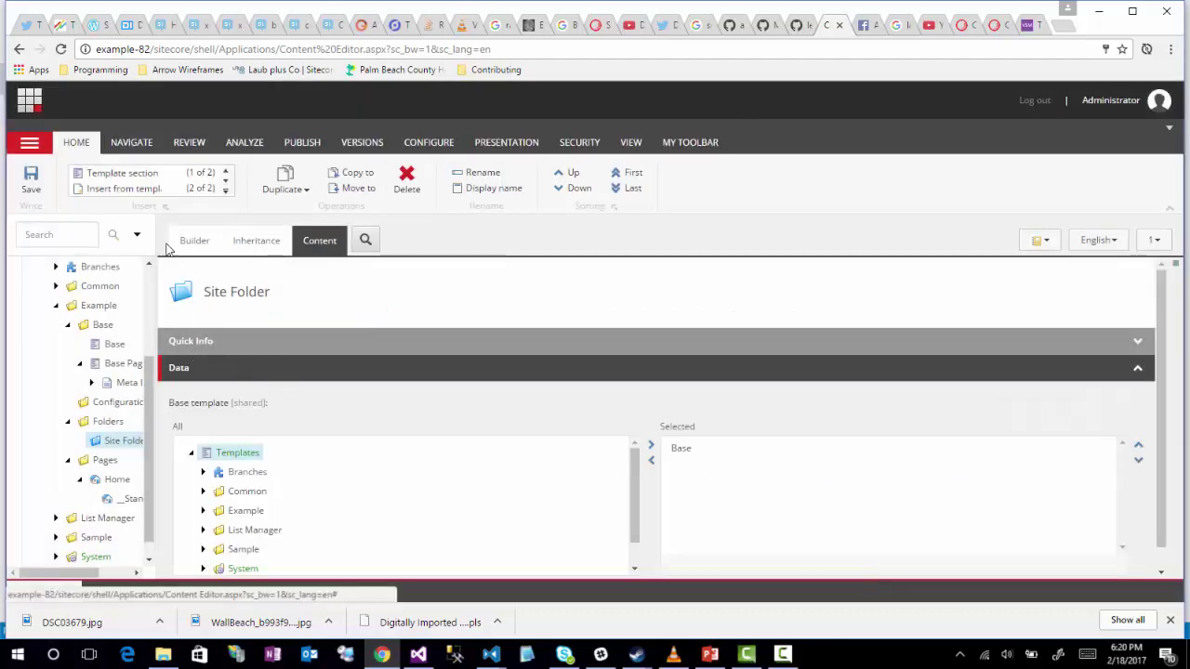
{"action": "left_click", "coordinate": [203, 241]}
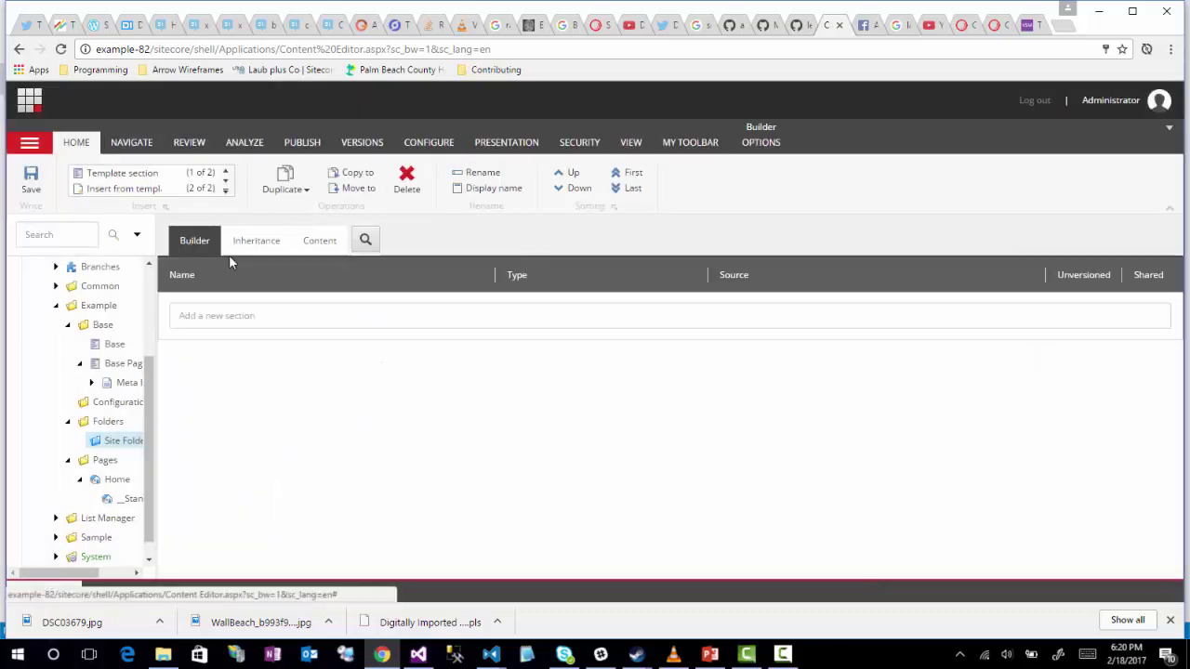
Step: Generate and open the Site Folder template's __Standard Values item
{"action": "left_click", "coordinate": [762, 145]}
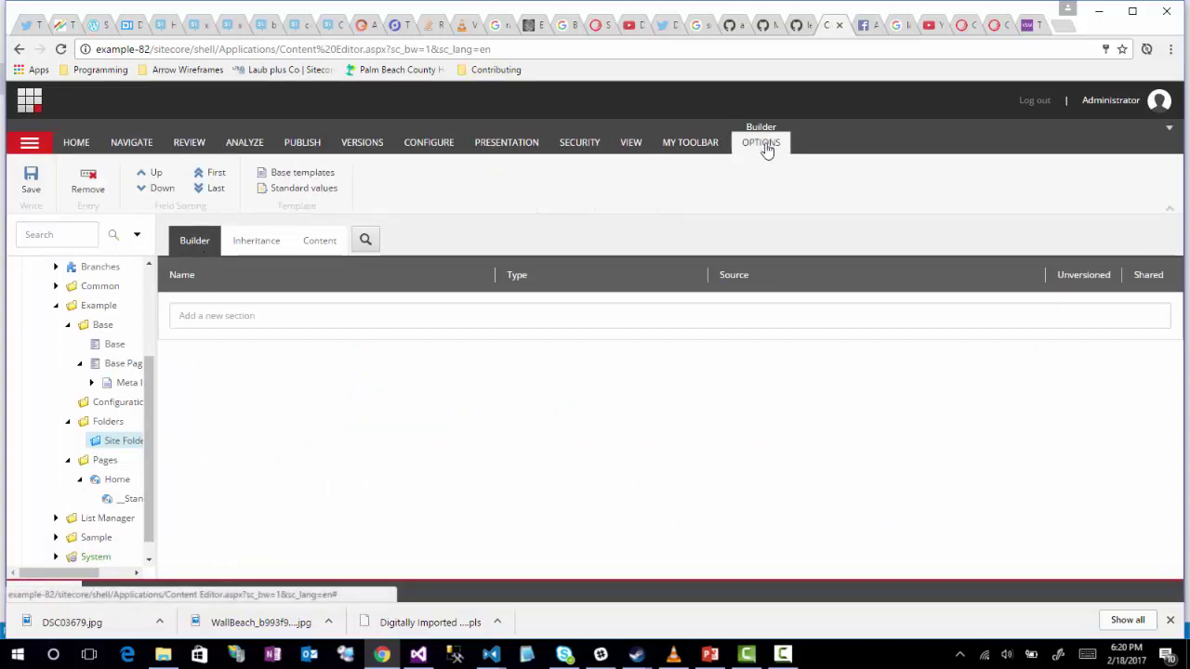
{"action": "left_click", "coordinate": [291, 190]}
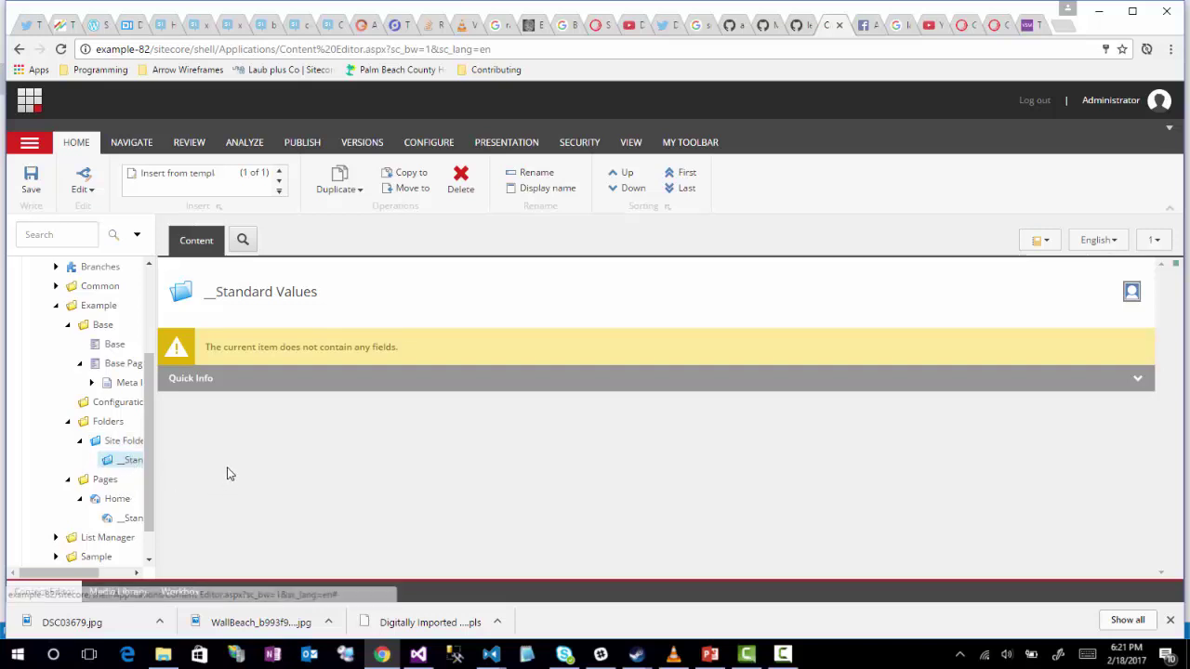
{"action": "scroll", "coordinate": [114, 426], "scroll_direction": "down", "scroll_amount": 1}
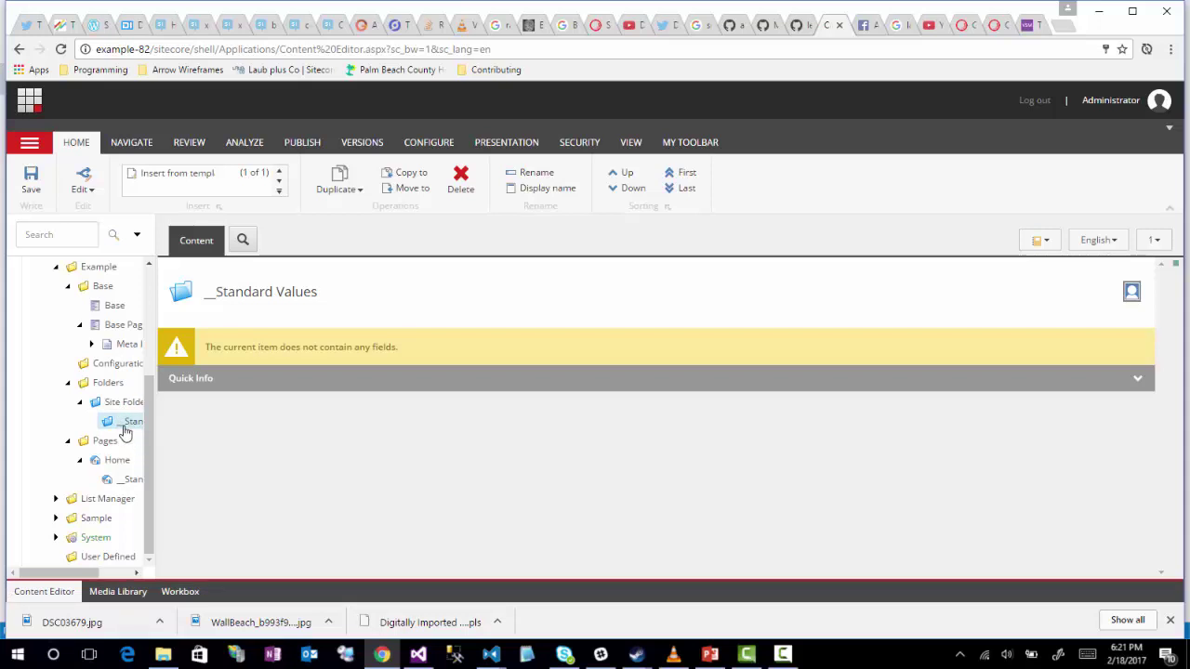
Step: Assign the Example > Pages > Home template as the Site Folder standard values' insert option
{"action": "left_click", "coordinate": [416, 145]}
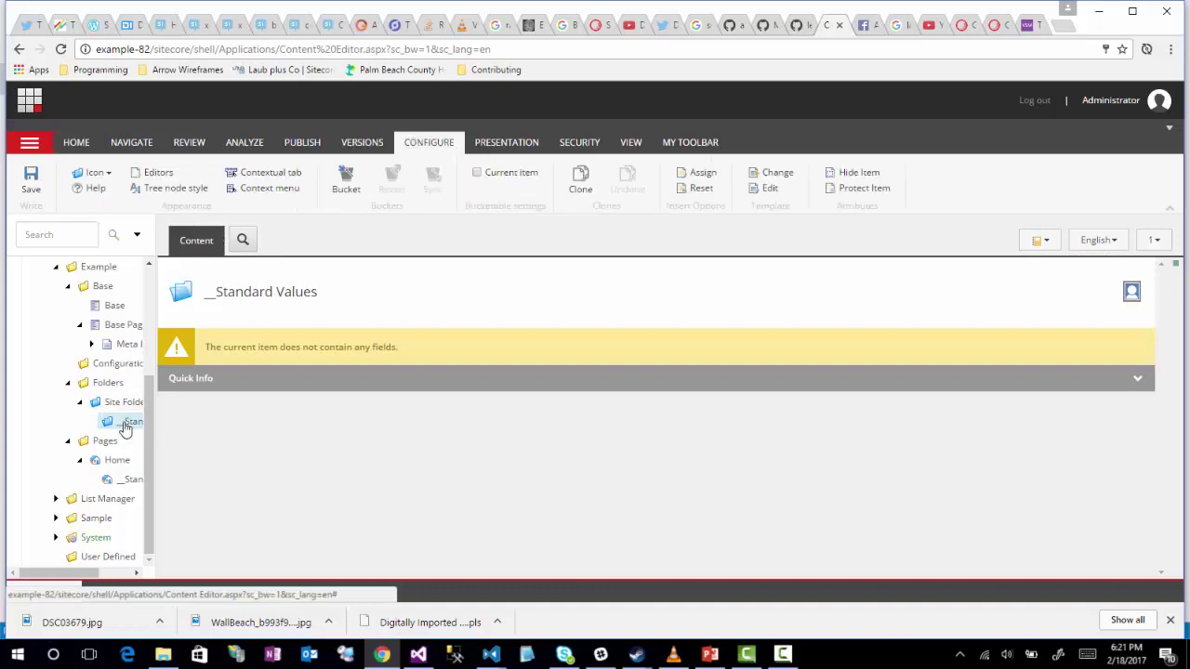
{"action": "left_click", "coordinate": [704, 175]}
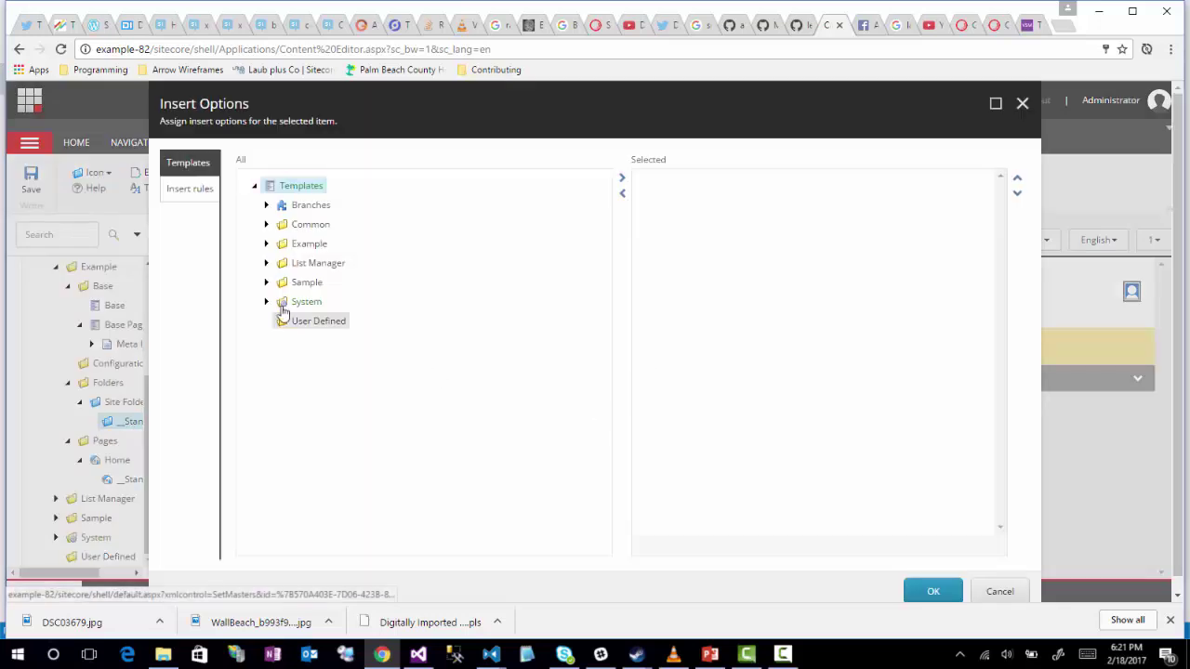
{"action": "left_click", "coordinate": [266, 243]}
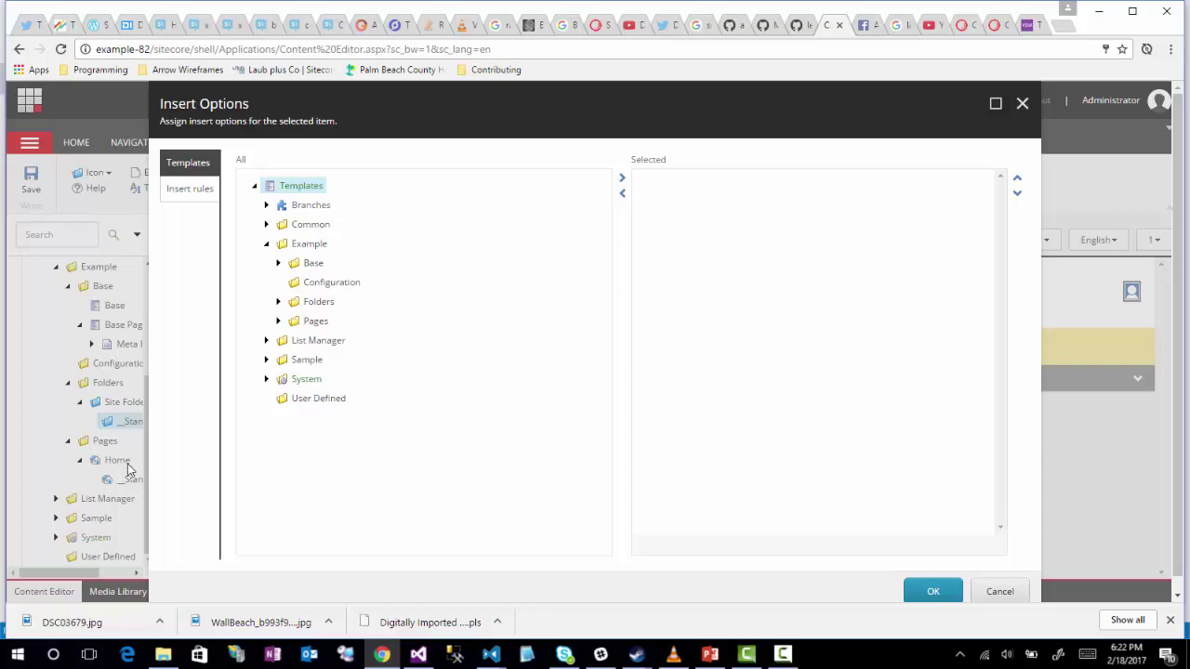
{"action": "left_click", "coordinate": [277, 321]}
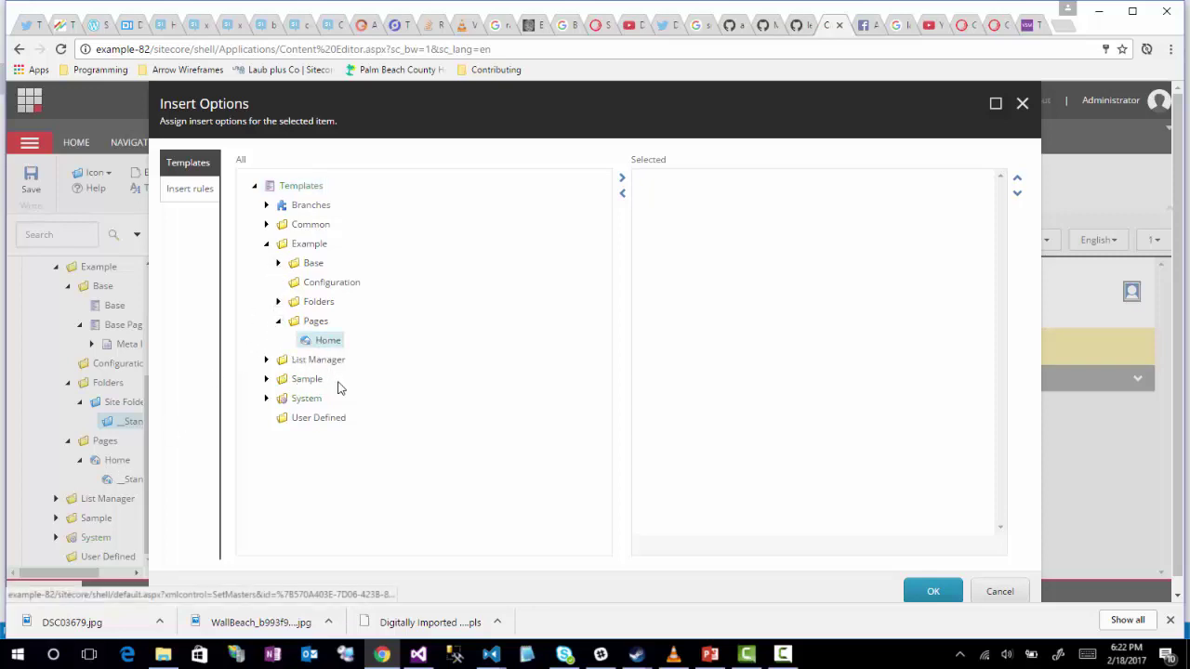
{"action": "double_click", "coordinate": [324, 342]}
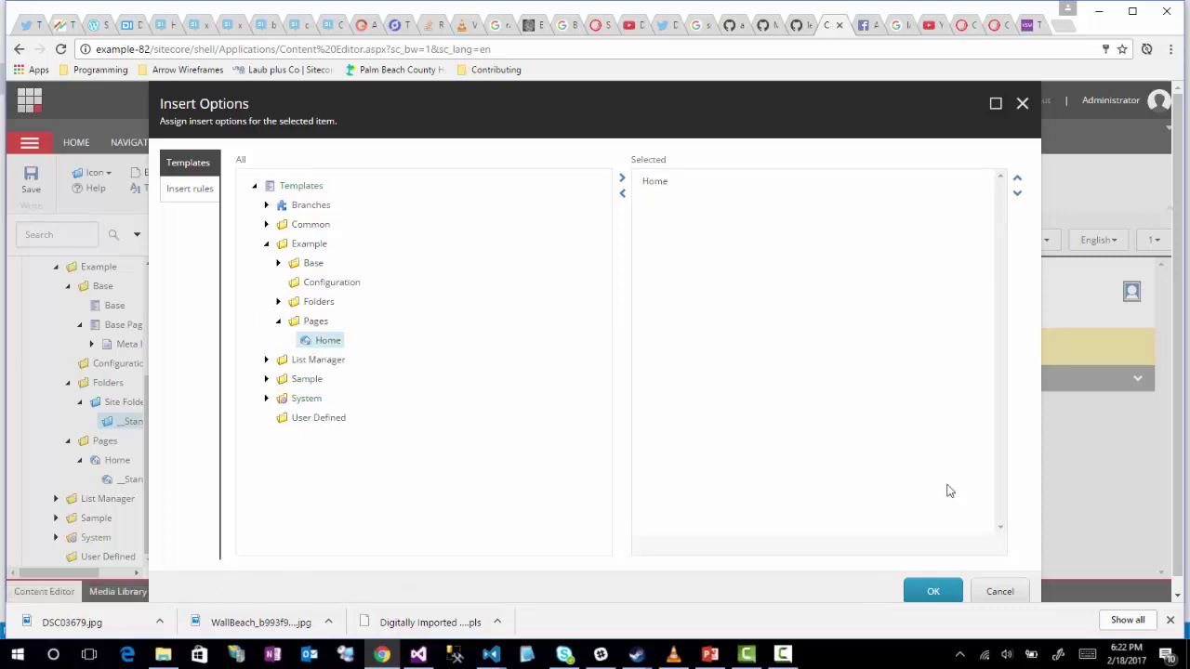
{"action": "left_click", "coordinate": [937, 593]}
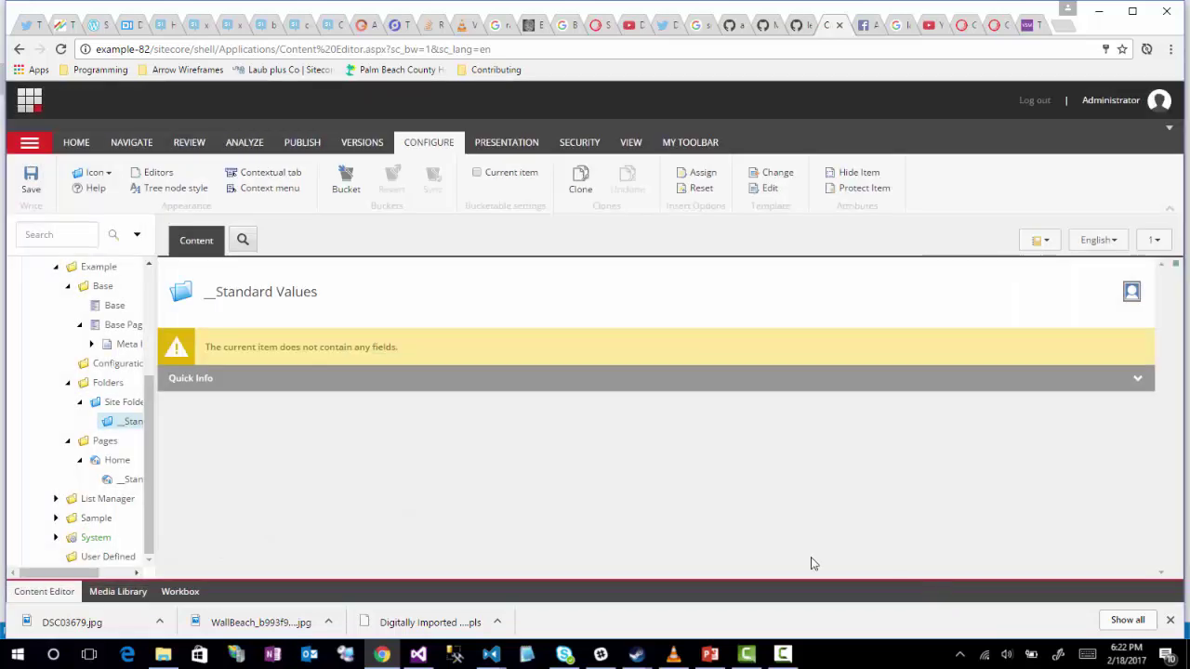
Step: Start a new template under the Folders templates folder named 'Global Configuration'
{"action": "right_click", "coordinate": [101, 385]}
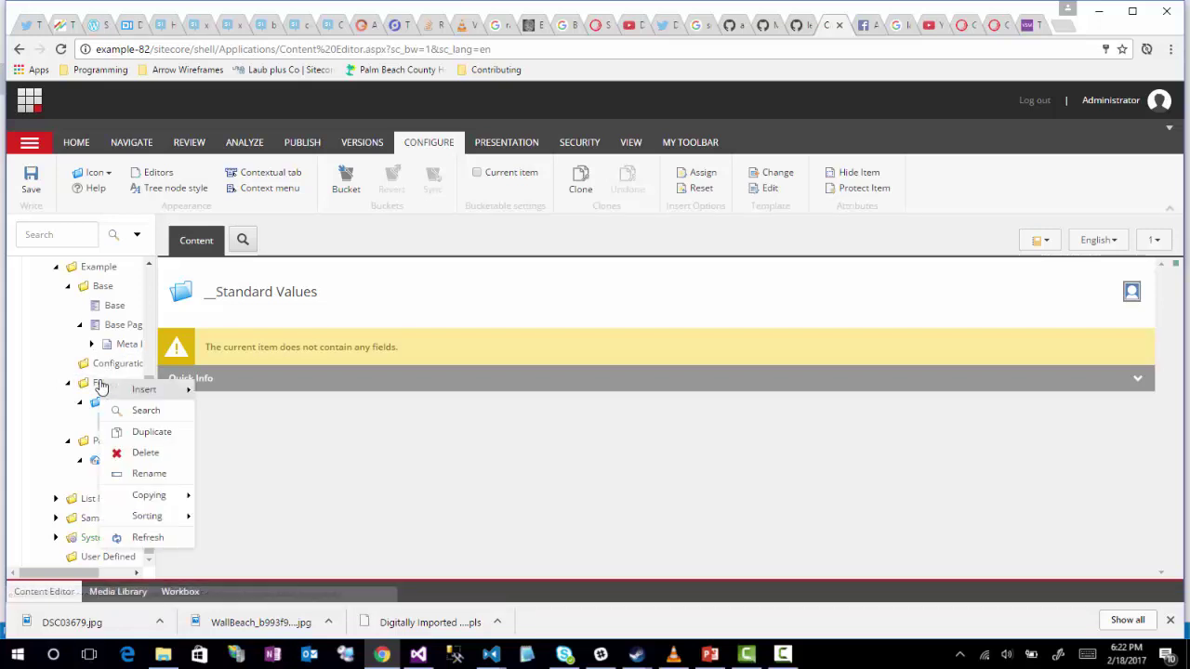
{"action": "mouse_move", "coordinate": [142, 391]}
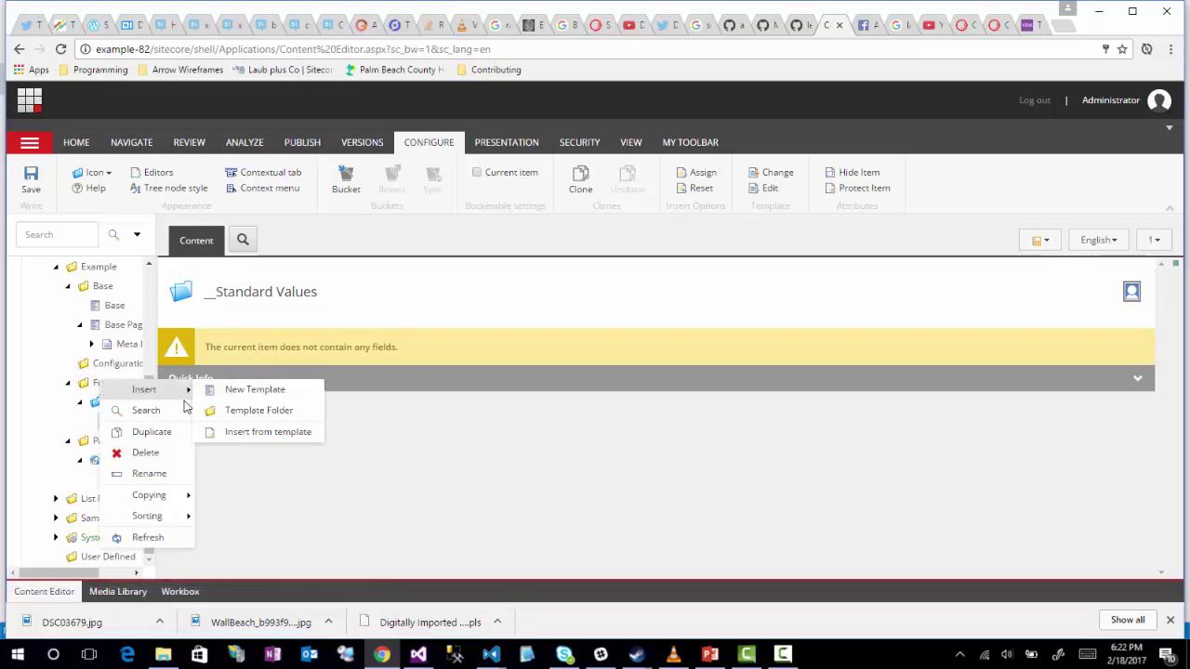
{"action": "left_click", "coordinate": [249, 390]}
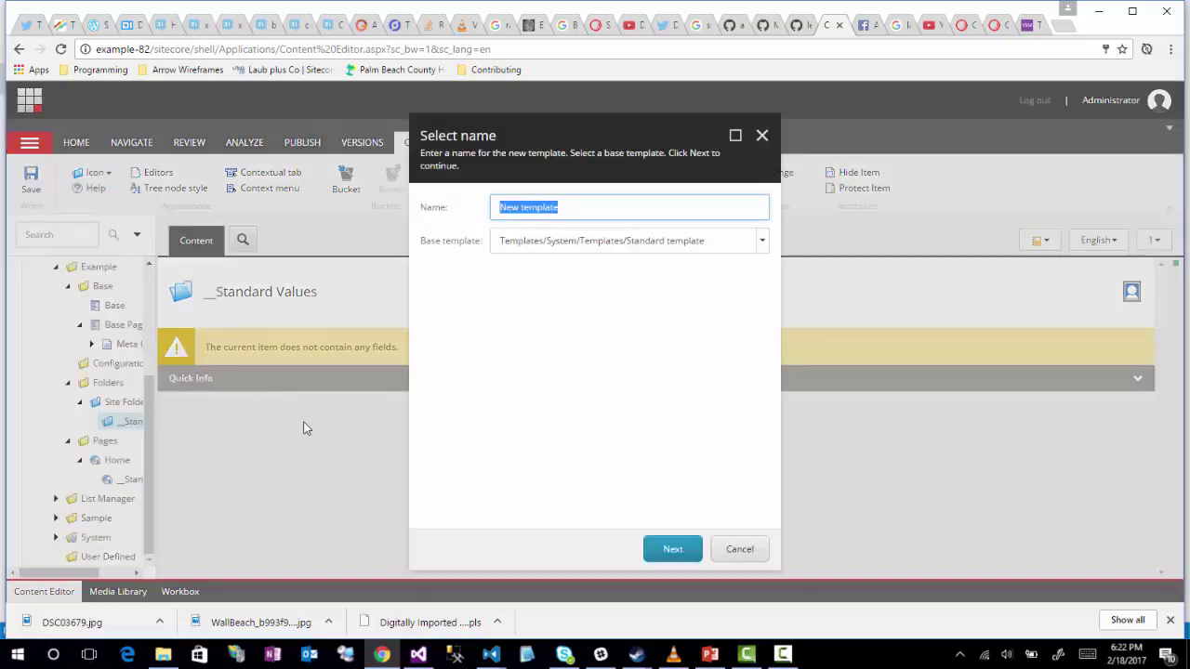
{"action": "left_click", "coordinate": [587, 210]}
{"action": "key", "text": "ctrl+a"}
{"action": "type", "text": "Global Con"}
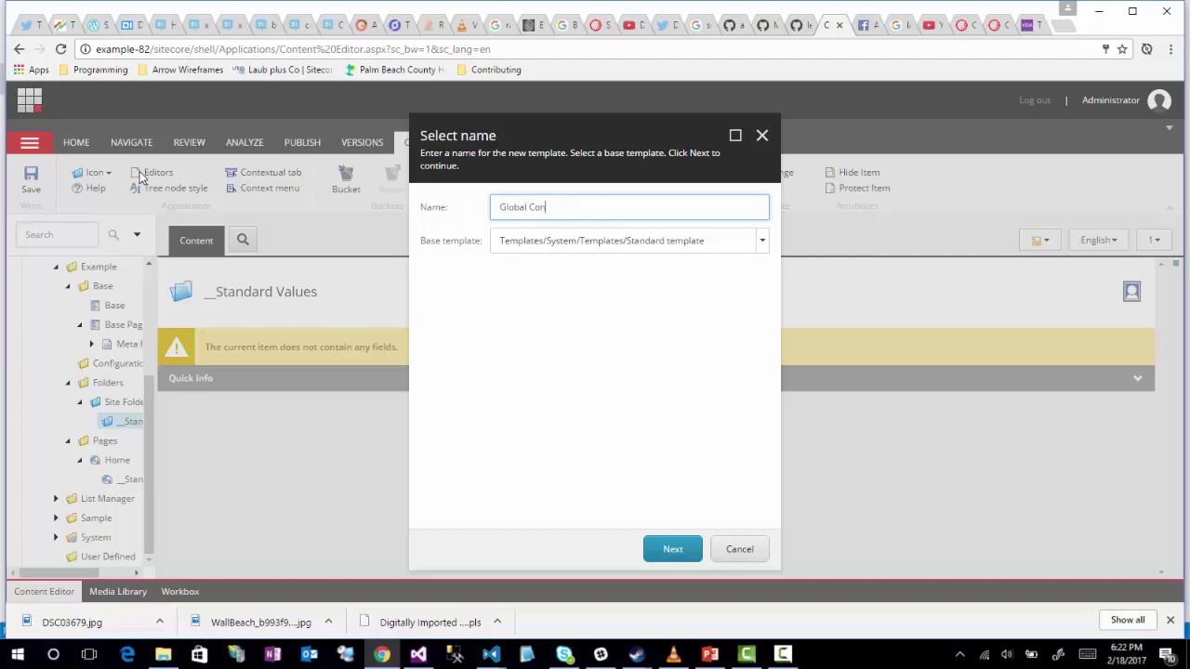
{"action": "type", "text": "figuration"}
Step: Set Example/Base/Base as its base template and finish creating it in Folders
{"action": "left_click", "coordinate": [763, 242]}
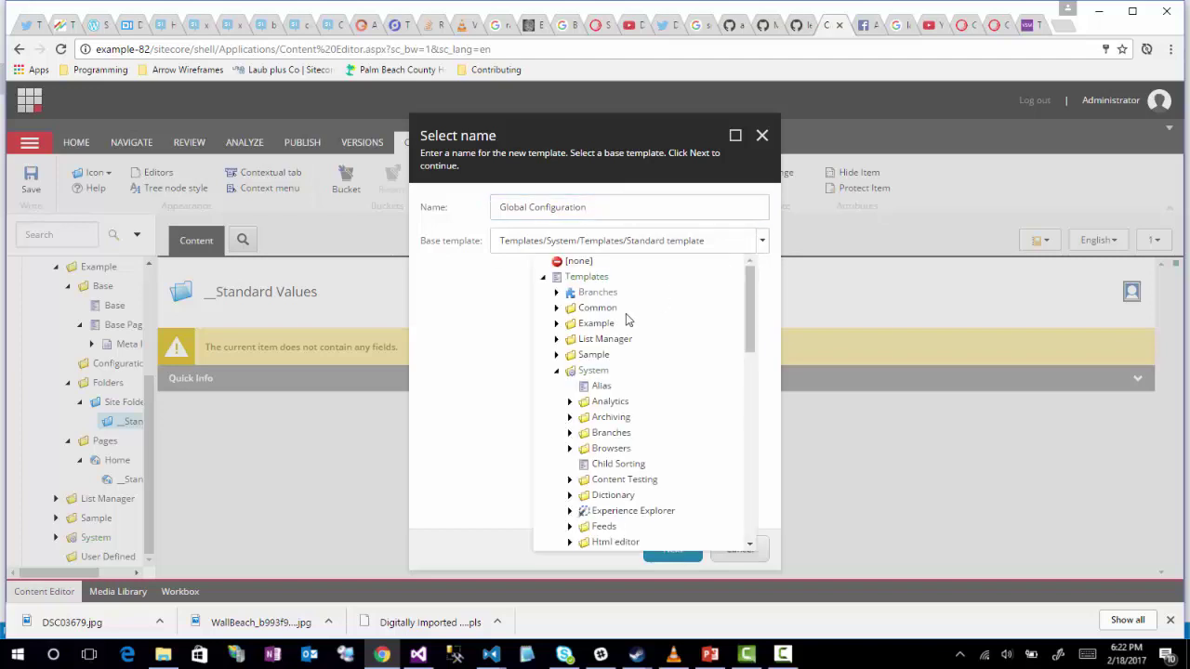
{"action": "left_click", "coordinate": [556, 325]}
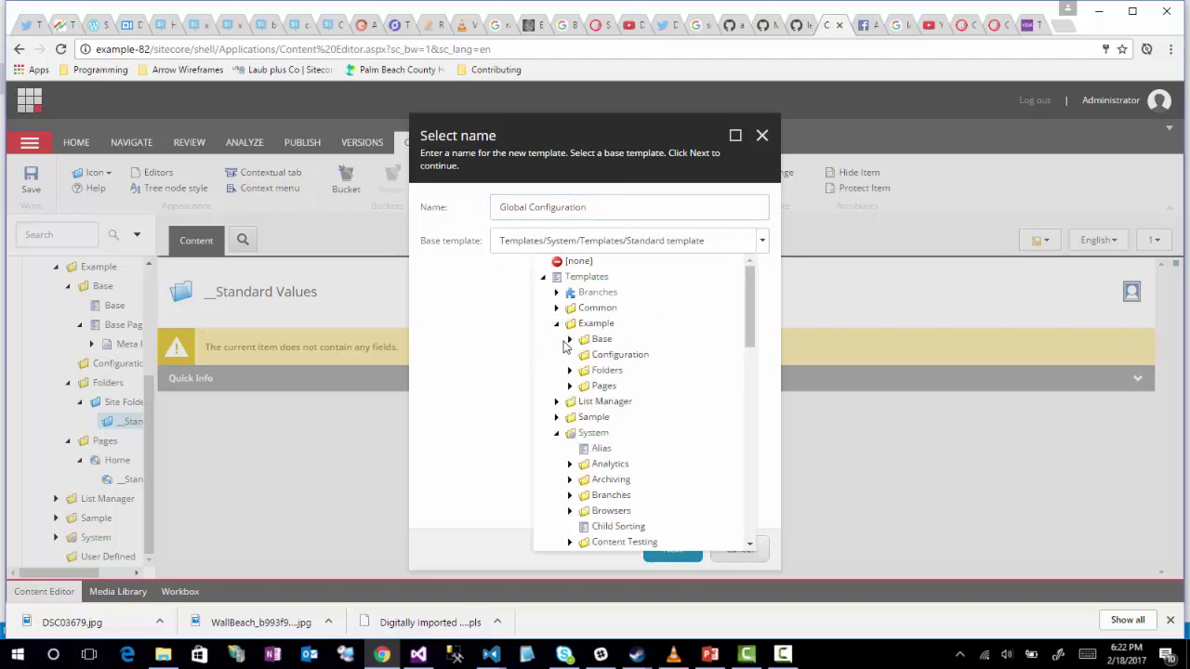
{"action": "left_click", "coordinate": [570, 339]}
{"action": "left_click", "coordinate": [606, 354]}
{"action": "left_click", "coordinate": [673, 549]}
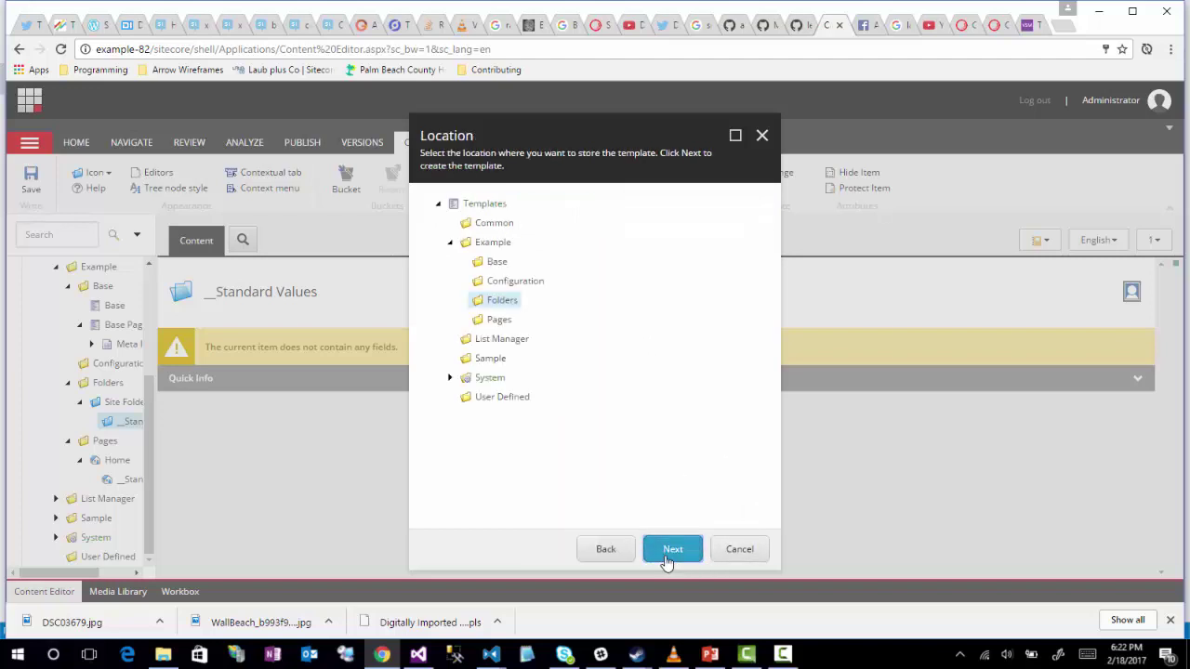
{"action": "left_click", "coordinate": [671, 549]}
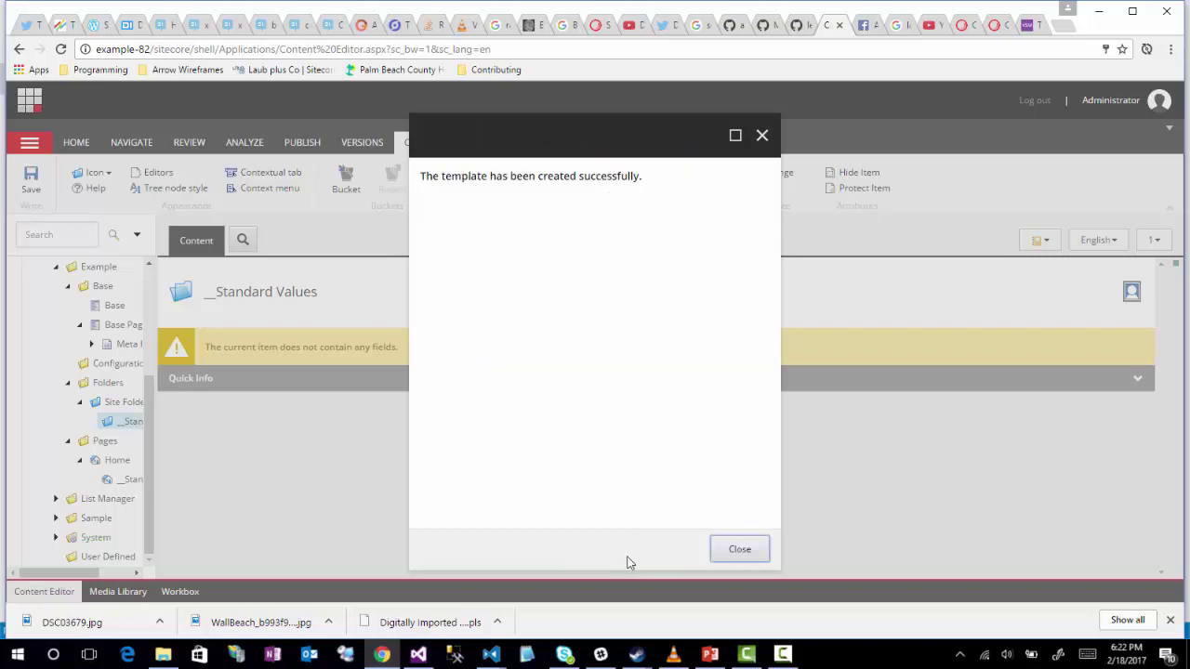
{"action": "left_click", "coordinate": [749, 554]}
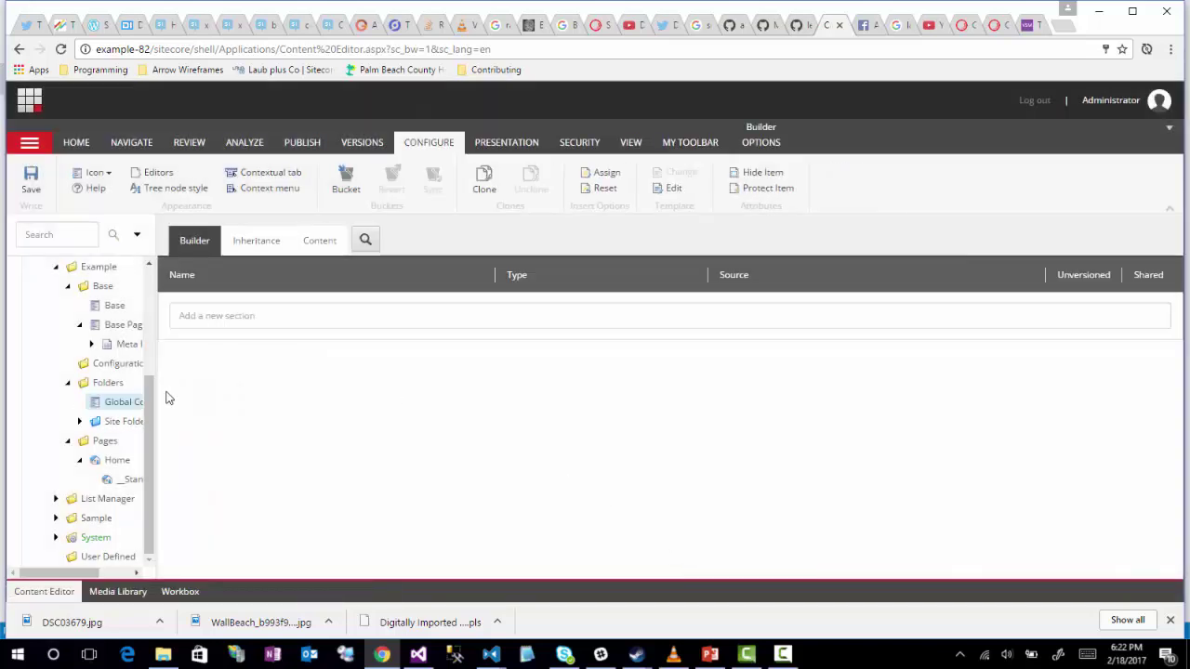
{"action": "left_click", "coordinate": [314, 244]}
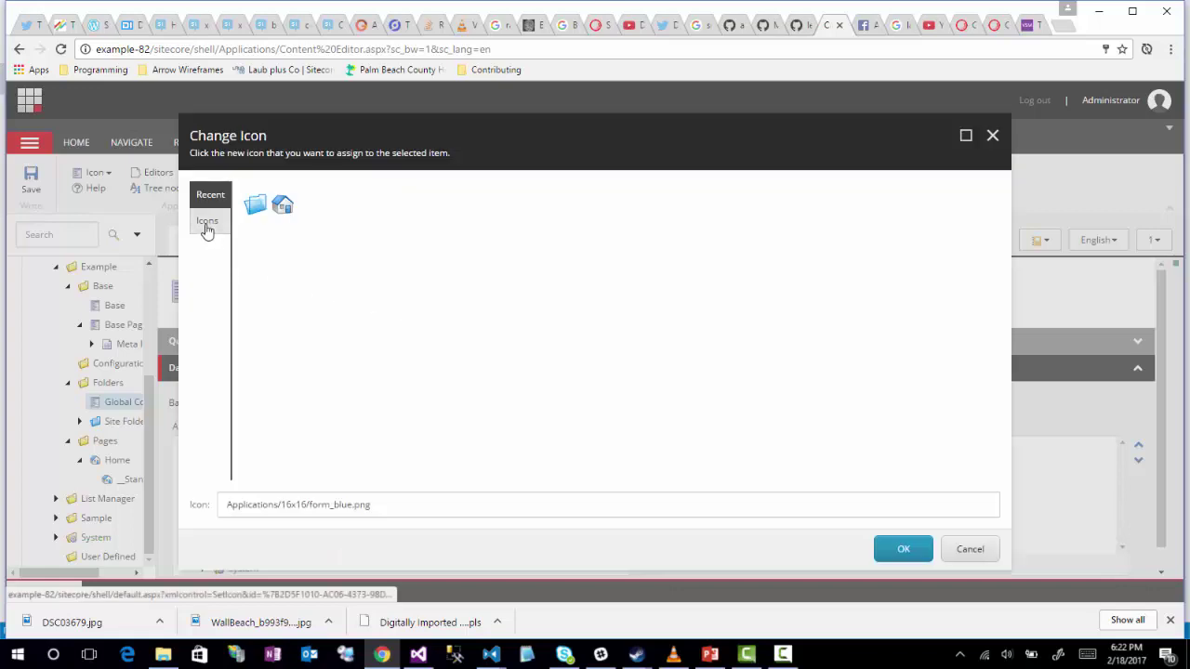
Step: Change the Global Configuration template's icon to the earth icon from the Network category
{"action": "left_click", "coordinate": [206, 223]}
{"action": "scroll", "coordinate": [739, 367], "scroll_direction": "down", "scroll_amount": 3}
{"action": "scroll", "coordinate": [739, 368], "scroll_direction": "down", "scroll_amount": 5}
{"action": "left_click", "coordinate": [403, 194]}
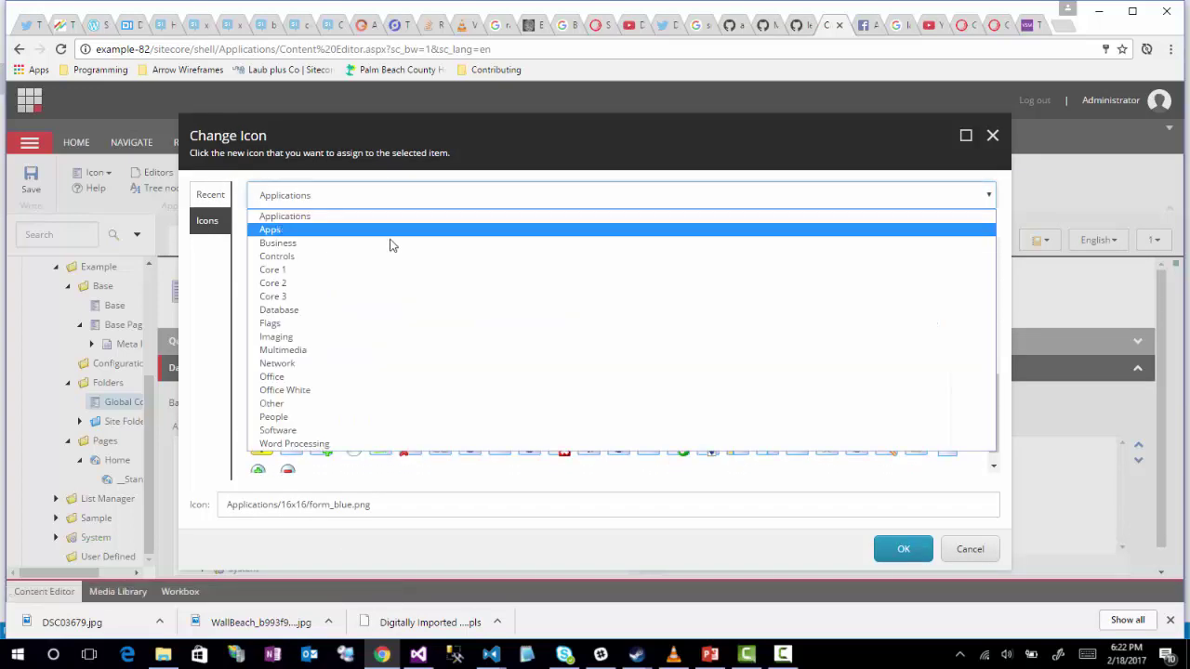
{"action": "left_click", "coordinate": [298, 362]}
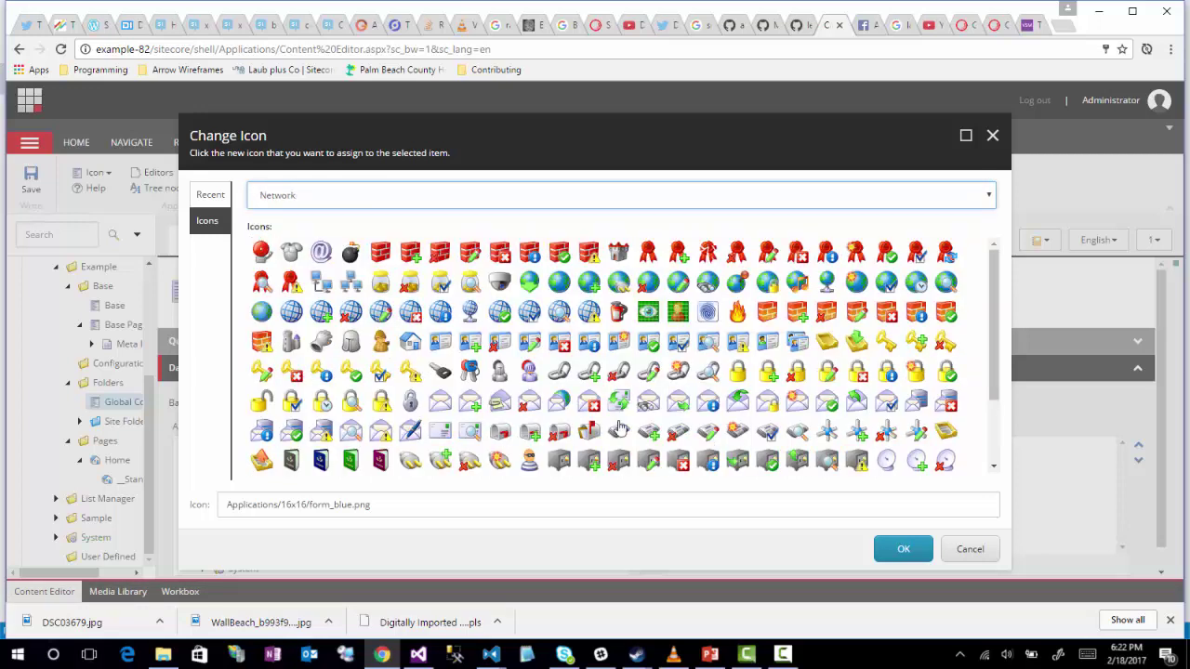
{"action": "left_click", "coordinate": [560, 284]}
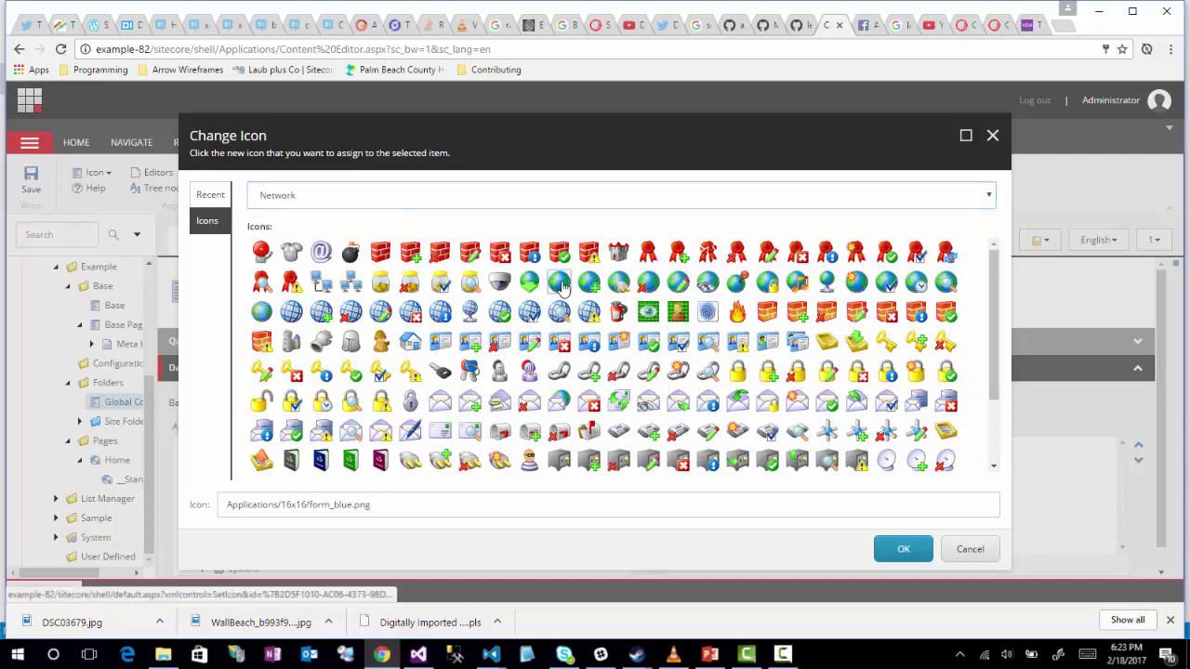
{"action": "left_click", "coordinate": [906, 551]}
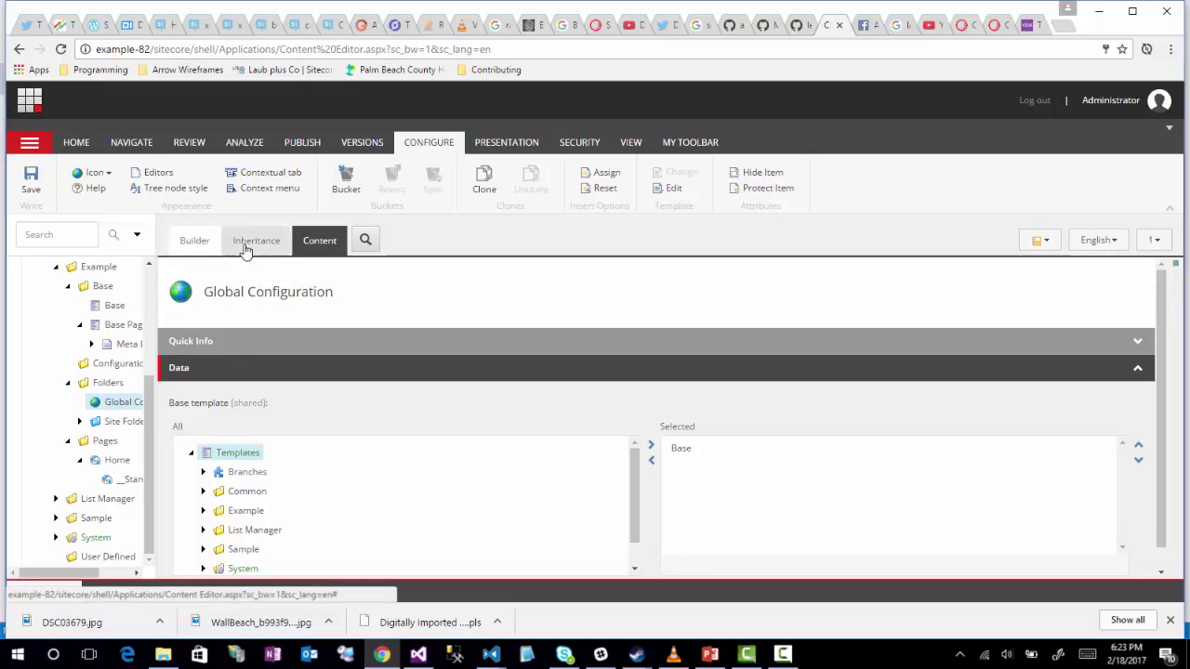
Step: Create __Standard Values for Global Configuration from the Builder Options tab, then collapse the template node
{"action": "left_click", "coordinate": [184, 244]}
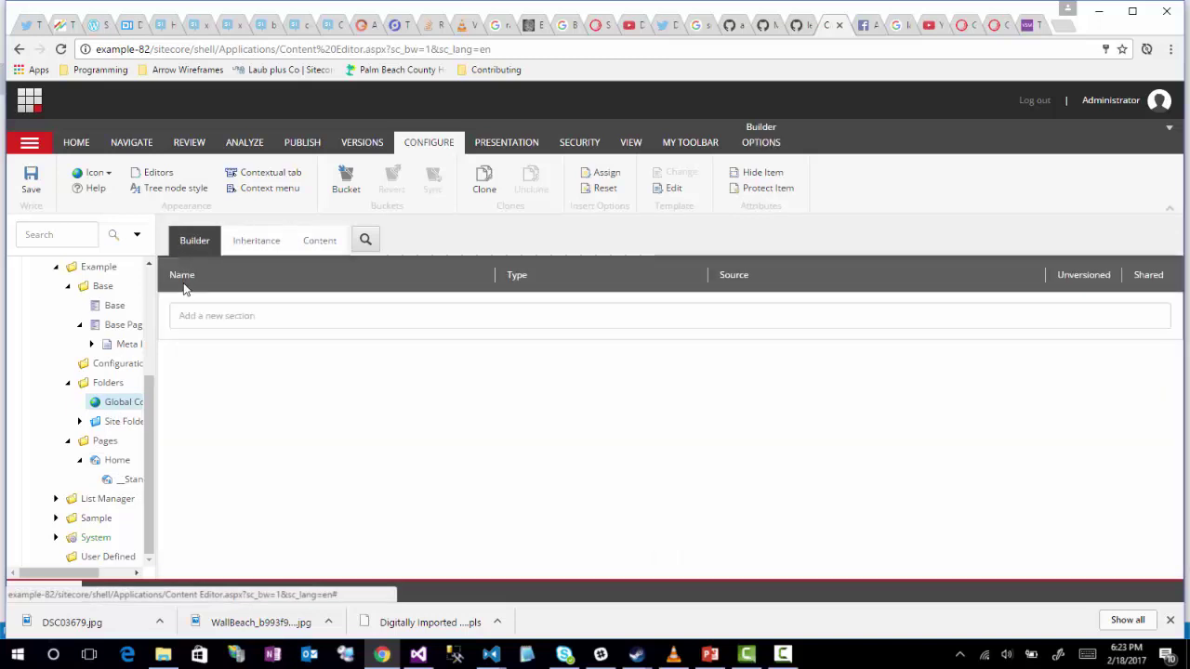
{"action": "left_click", "coordinate": [760, 146]}
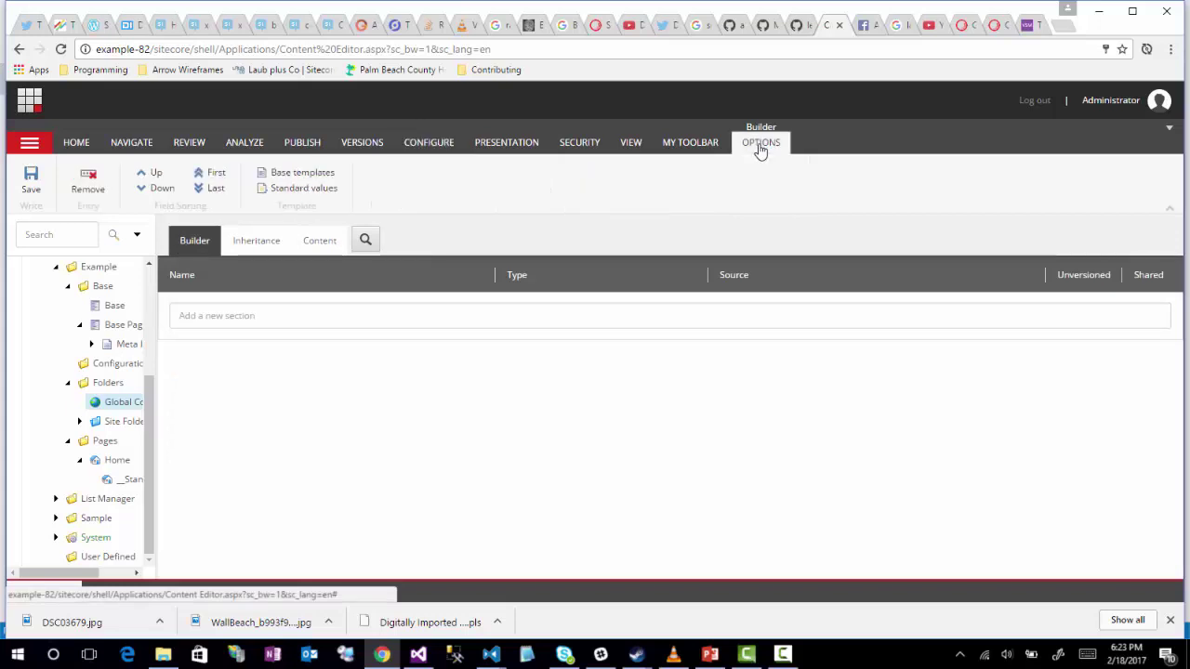
{"action": "left_click", "coordinate": [285, 198]}
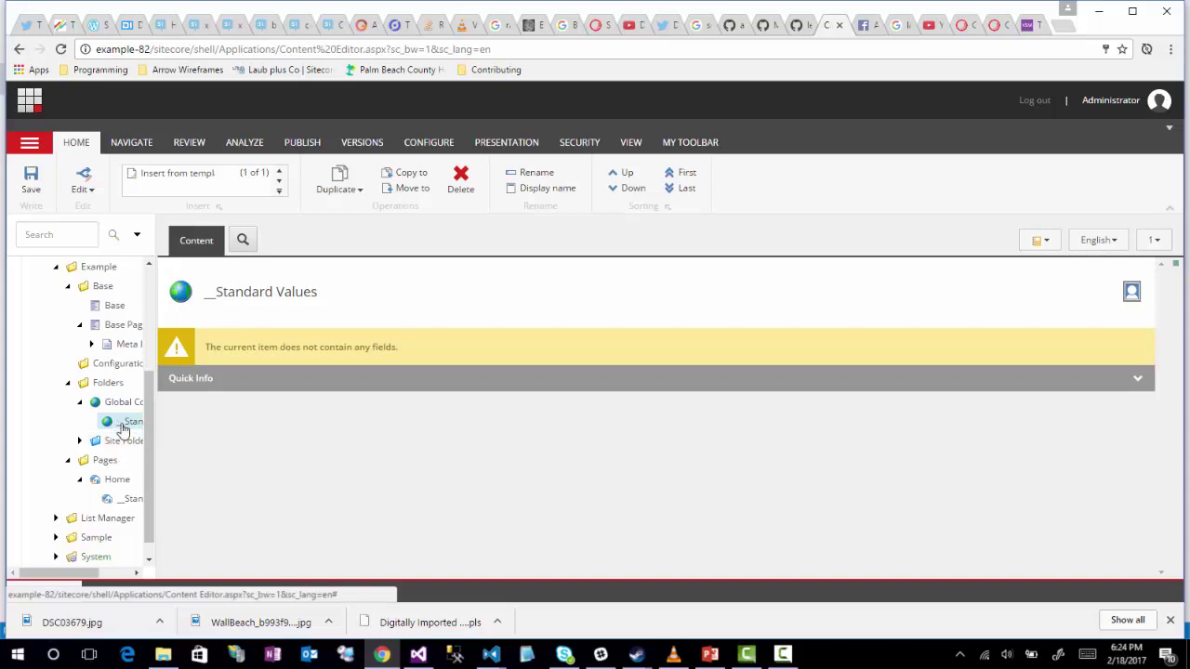
{"action": "left_click", "coordinate": [80, 402]}
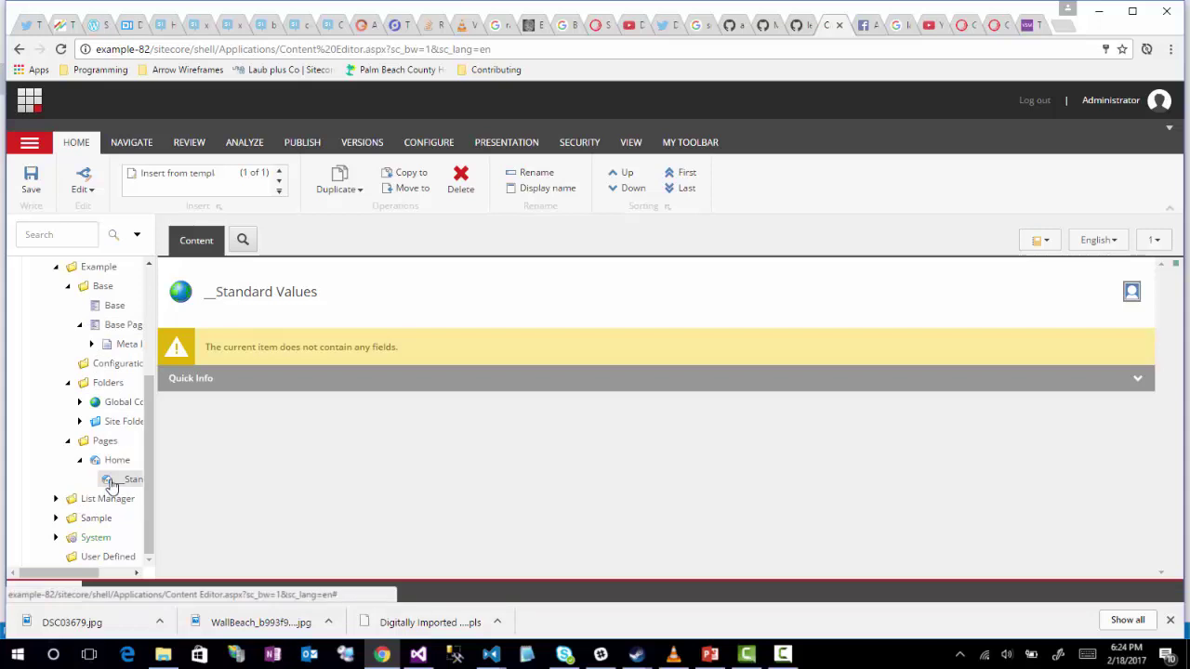
{"action": "scroll", "coordinate": [109, 483], "scroll_direction": "up", "scroll_amount": 5}
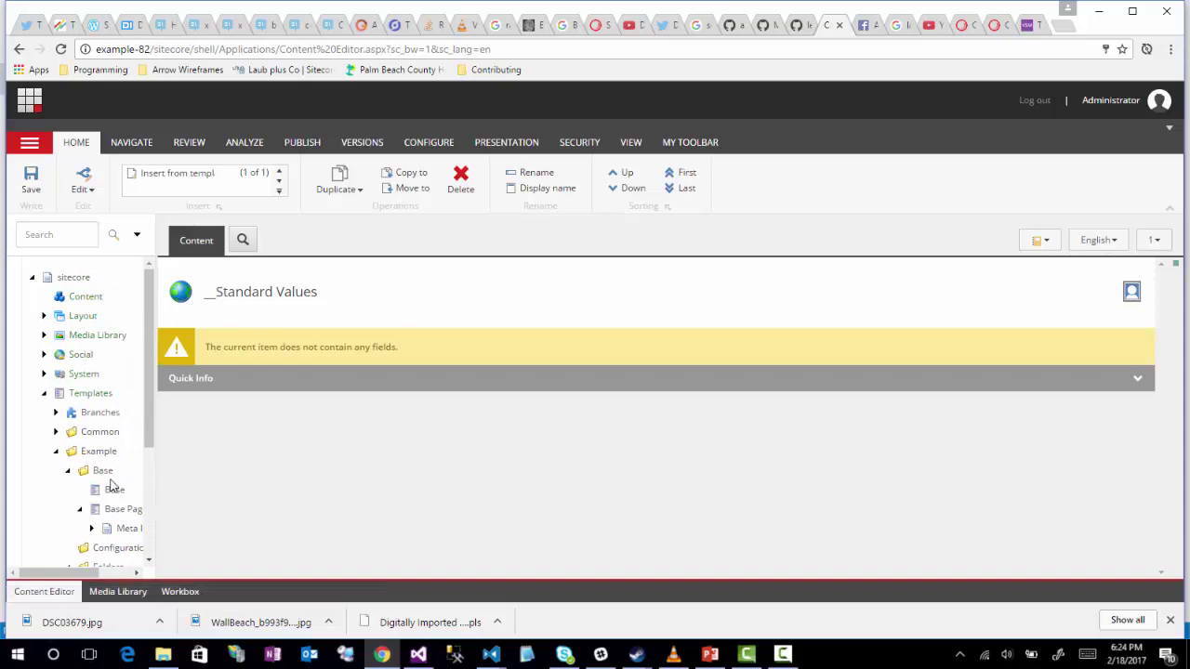
Step: Insert a New Global Configuration item under Content from the Example/Folders/Global Configuration template
{"action": "right_click", "coordinate": [69, 302]}
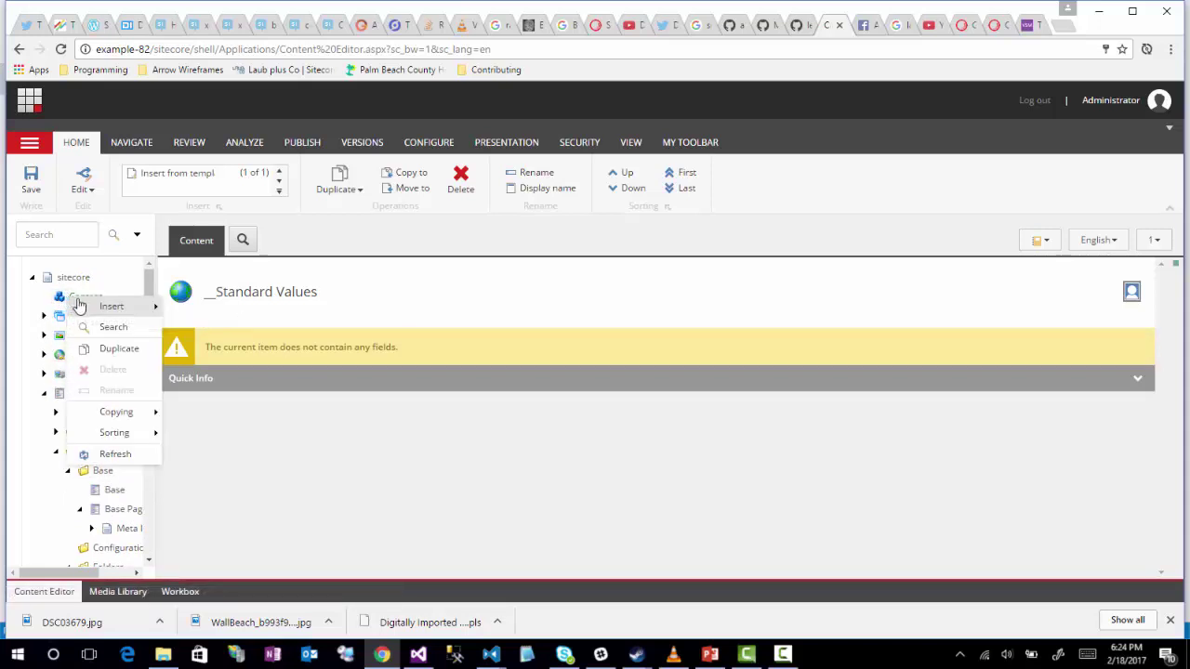
{"action": "mouse_move", "coordinate": [97, 310]}
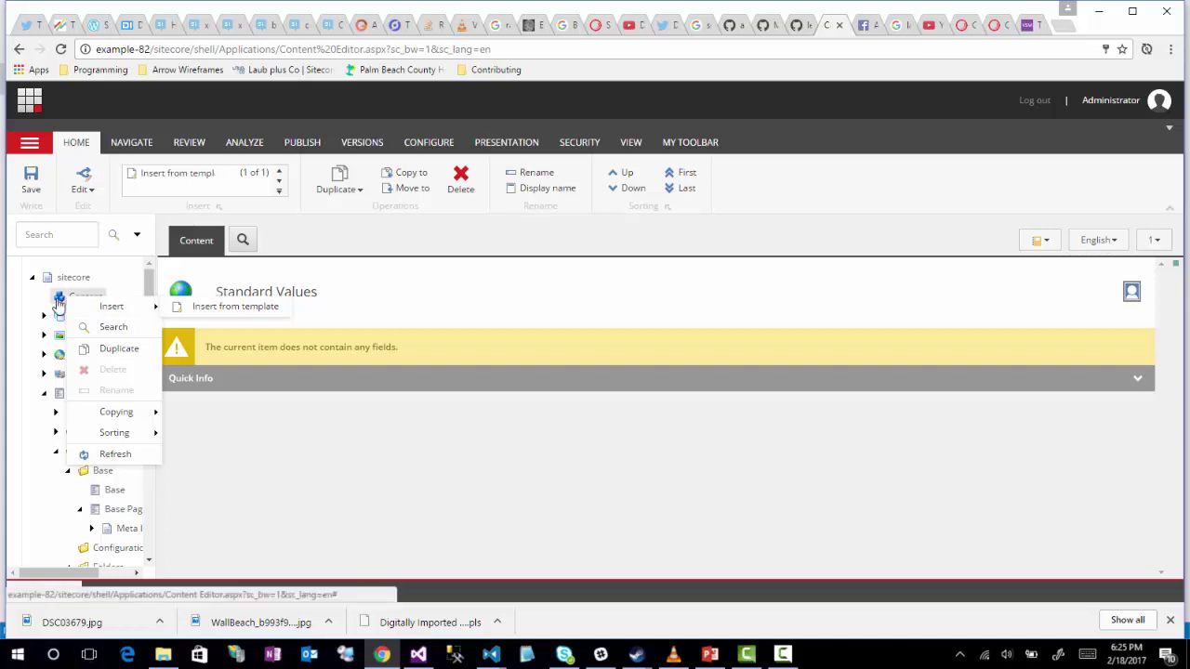
{"action": "left_click", "coordinate": [200, 308]}
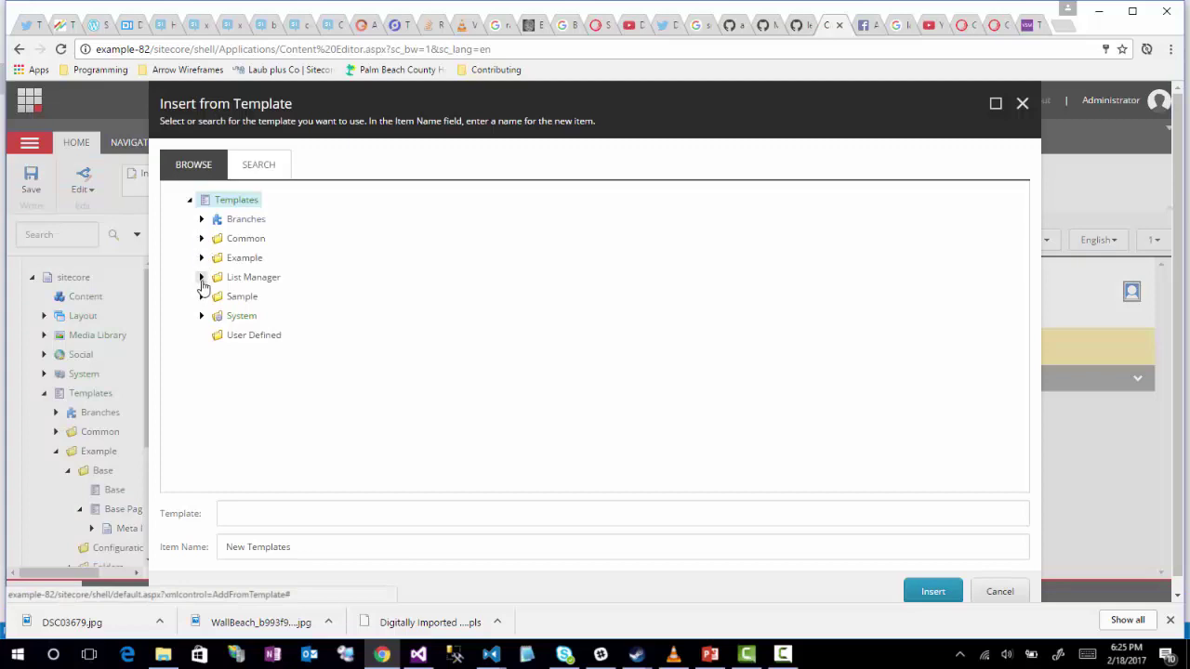
{"action": "left_click", "coordinate": [202, 257]}
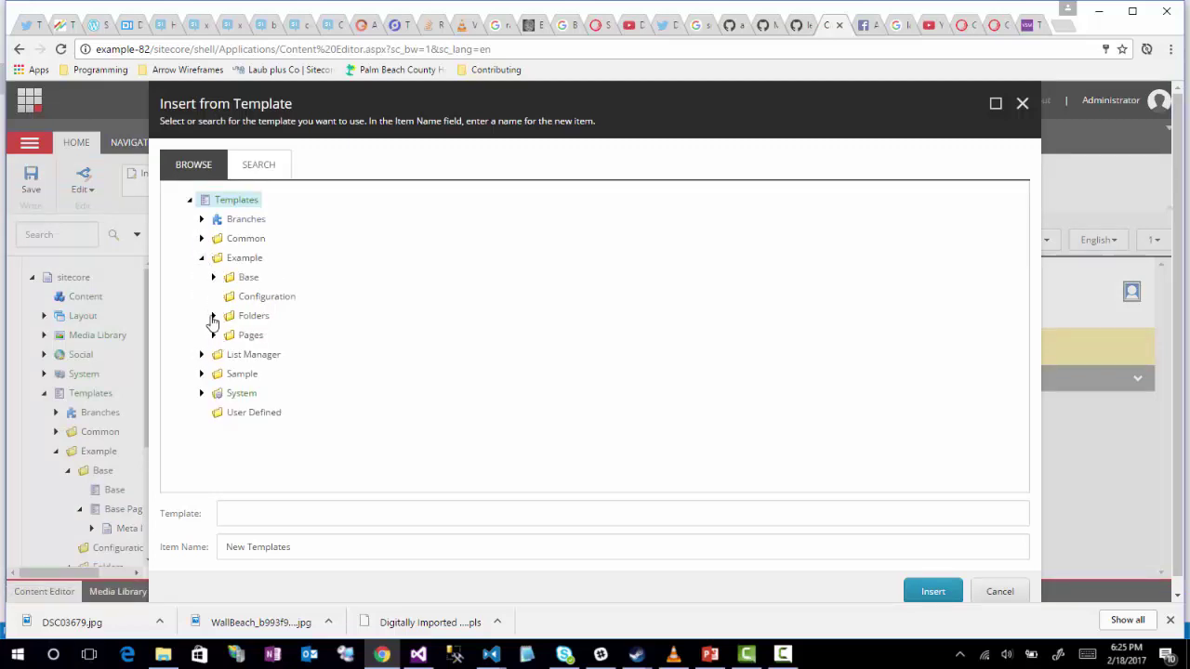
{"action": "left_click", "coordinate": [213, 316]}
{"action": "left_click", "coordinate": [288, 336]}
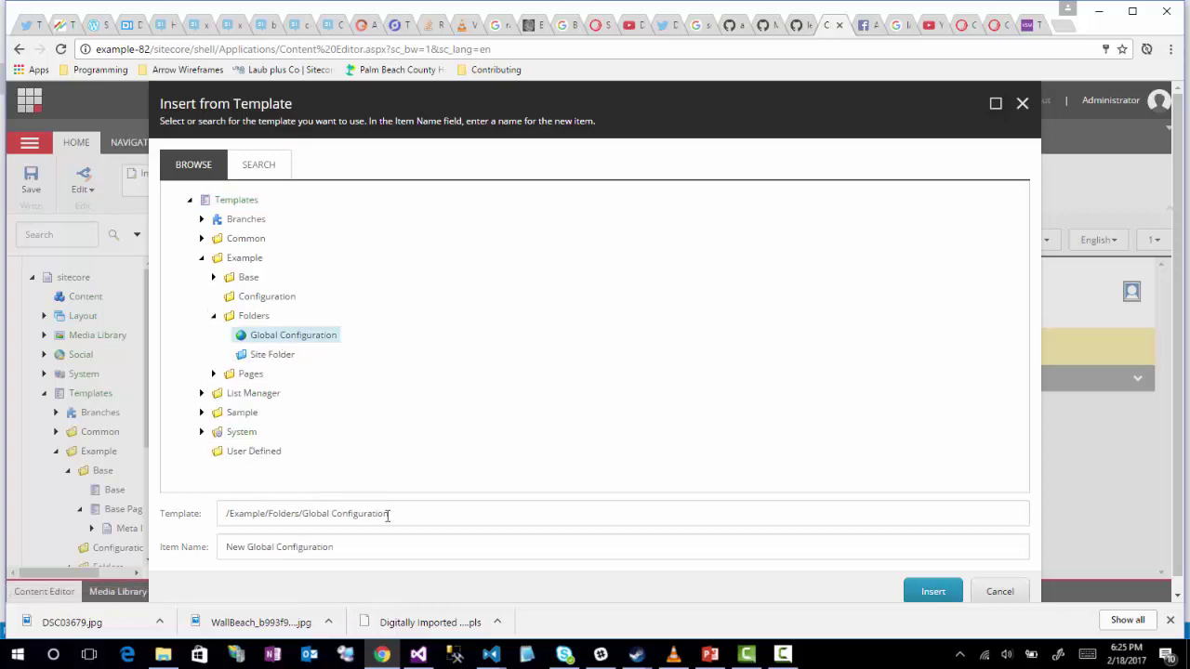
{"action": "left_click_drag", "start_coordinate": [377, 514], "coordinate": [222, 514]}
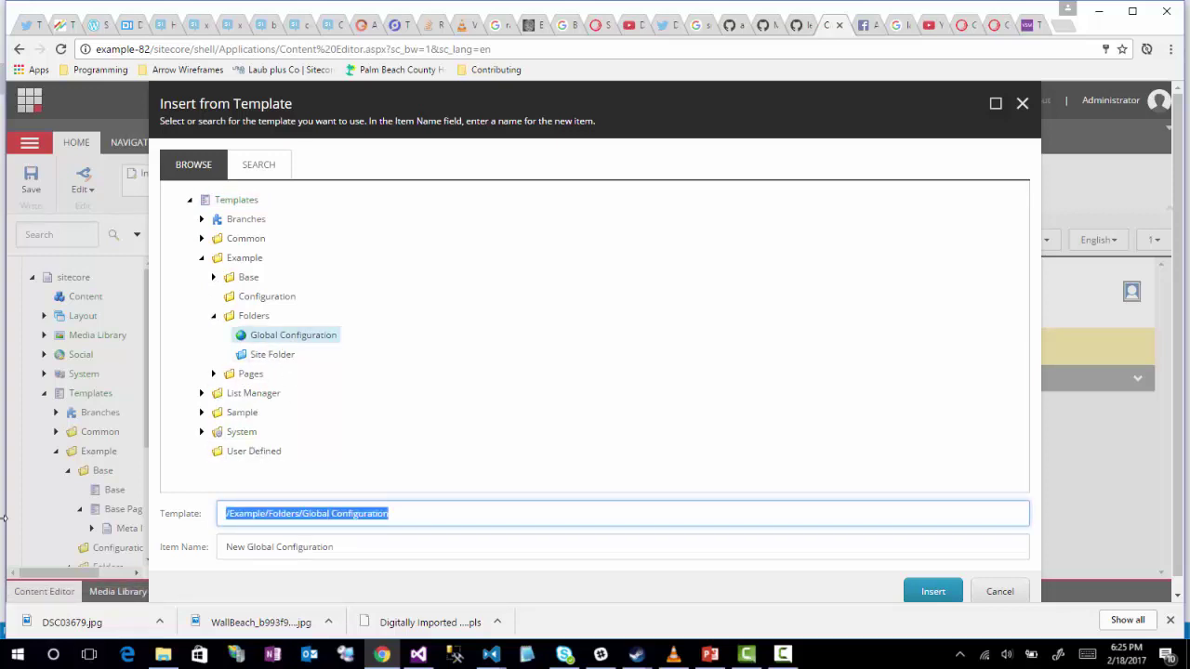
{"action": "left_click", "coordinate": [933, 591]}
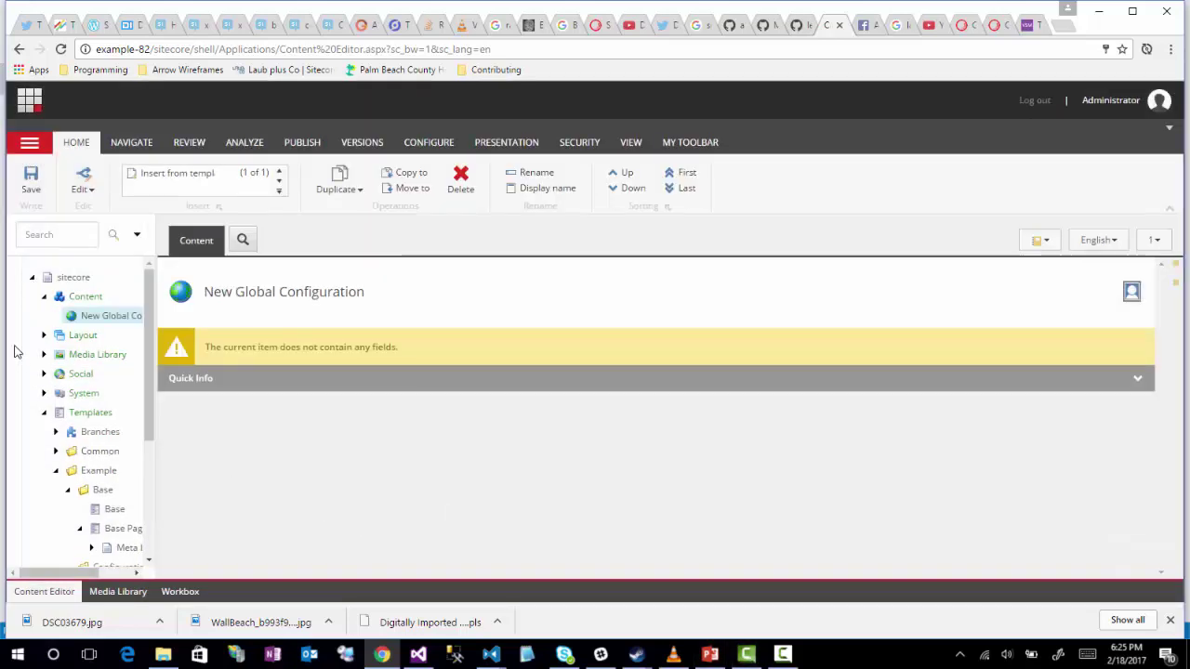
Step: Rename the new configuration item to 'Global' and expand its Quick Info
{"action": "right_click", "coordinate": [97, 316]}
{"action": "left_click", "coordinate": [140, 413]}
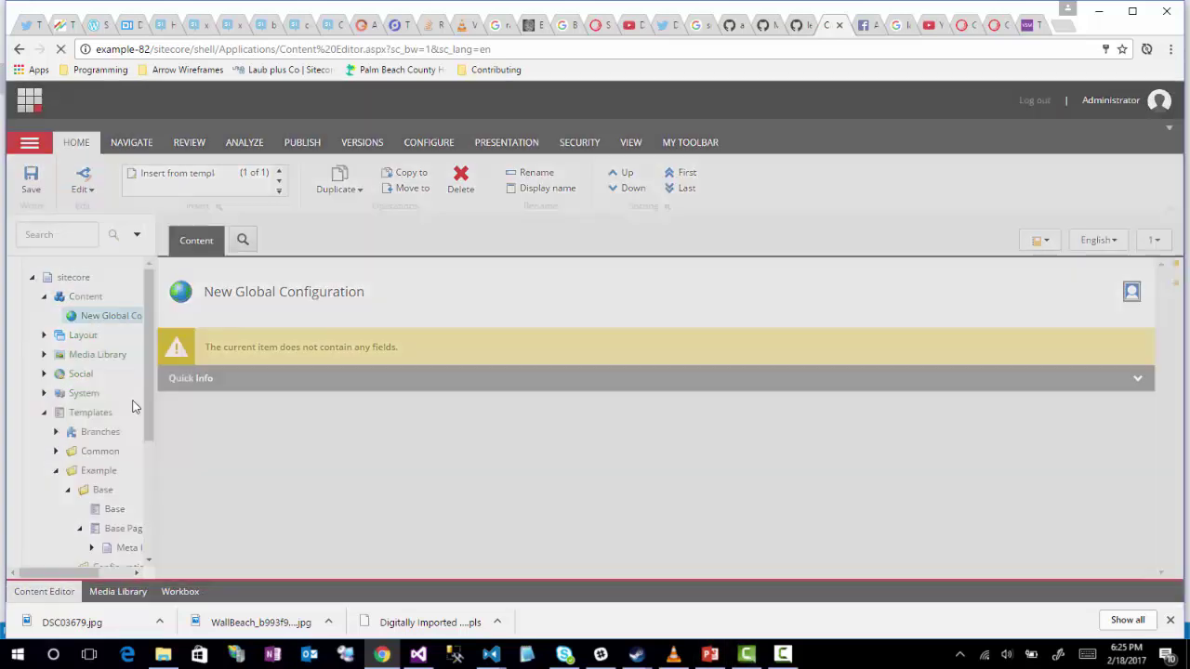
{"action": "type", "text": "Global"}
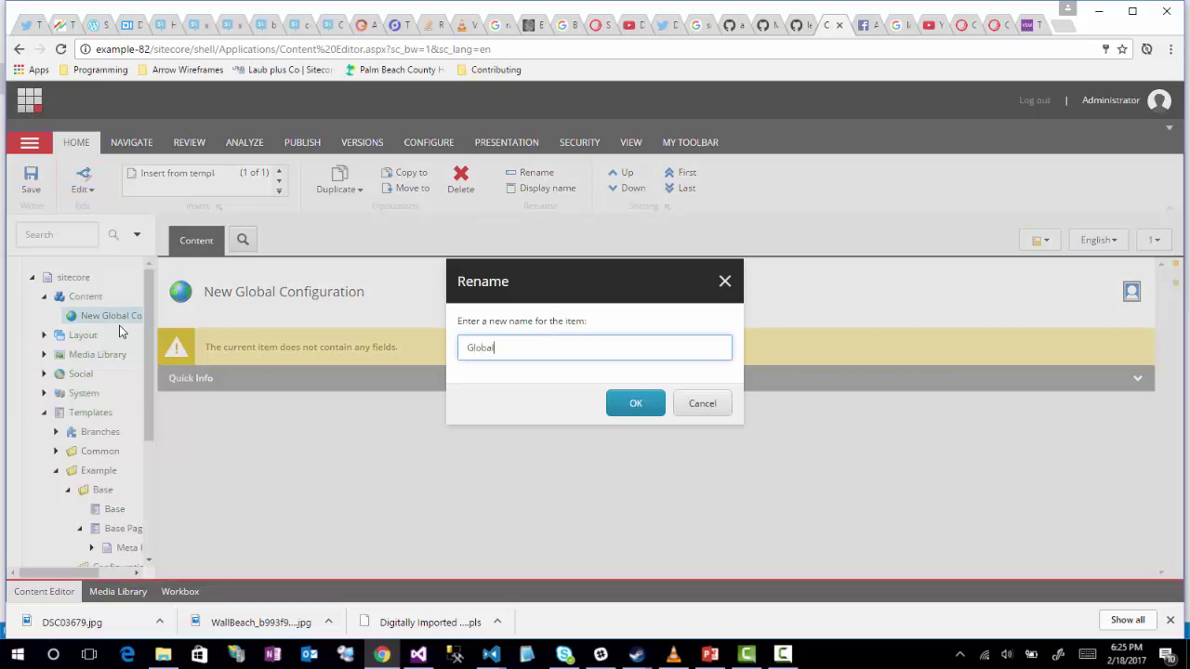
{"action": "key", "text": "Return"}
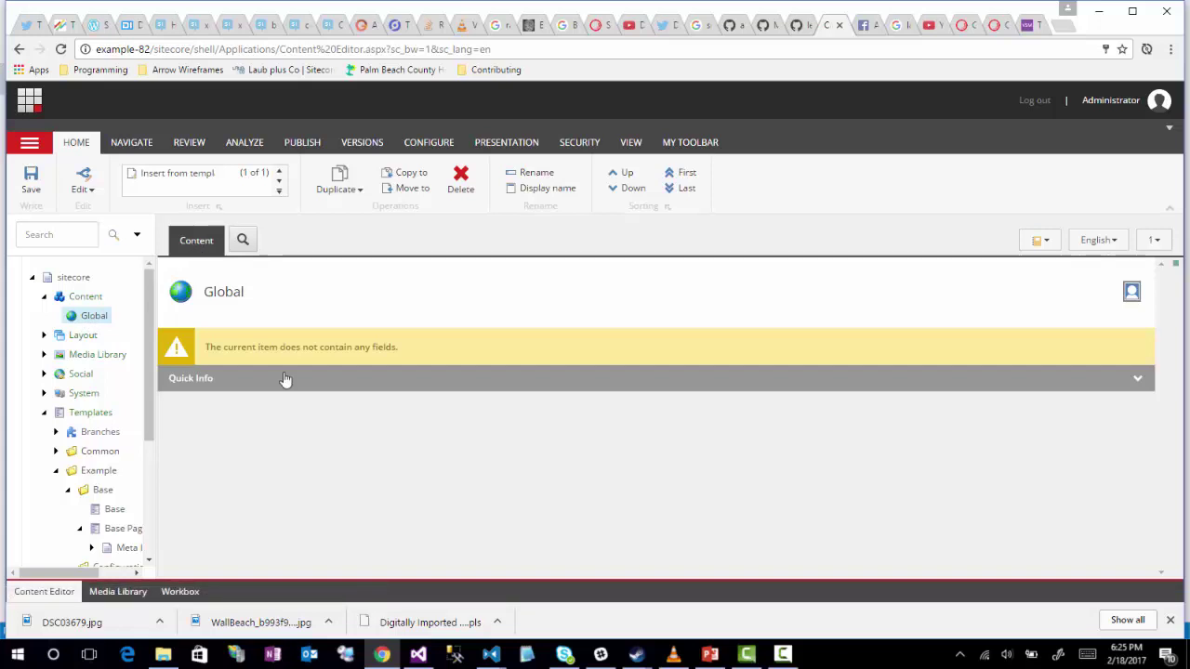
{"action": "left_click", "coordinate": [1137, 379]}
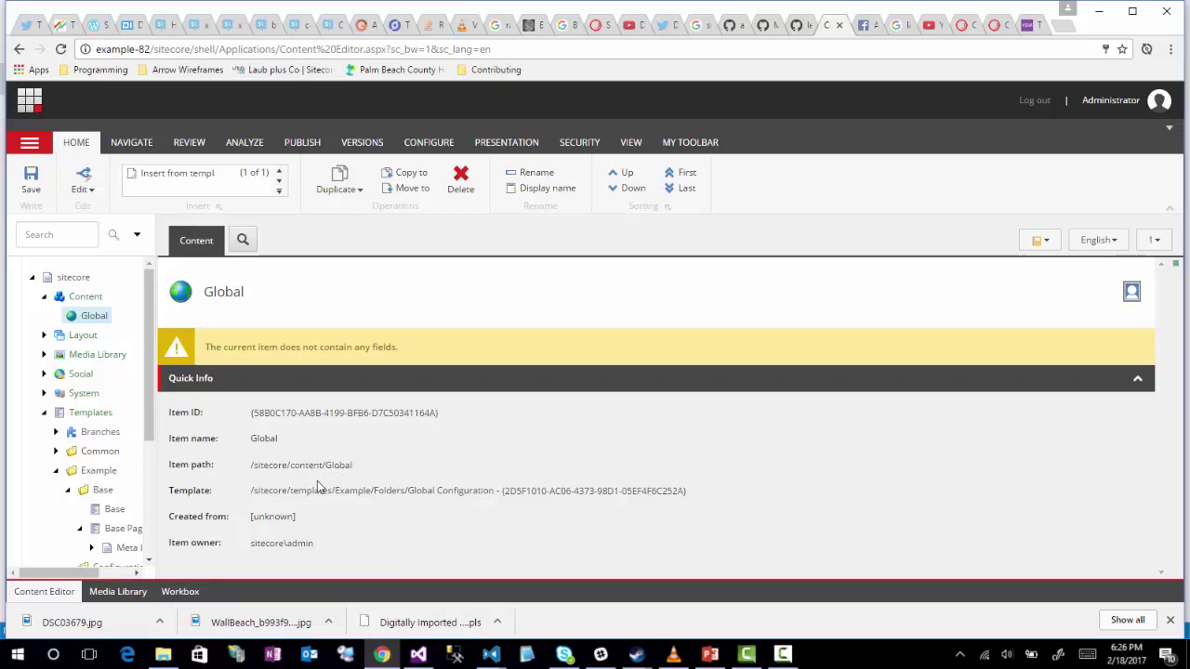
Step: Rename the Global item again to lowercase 'global'
{"action": "right_click", "coordinate": [93, 316]}
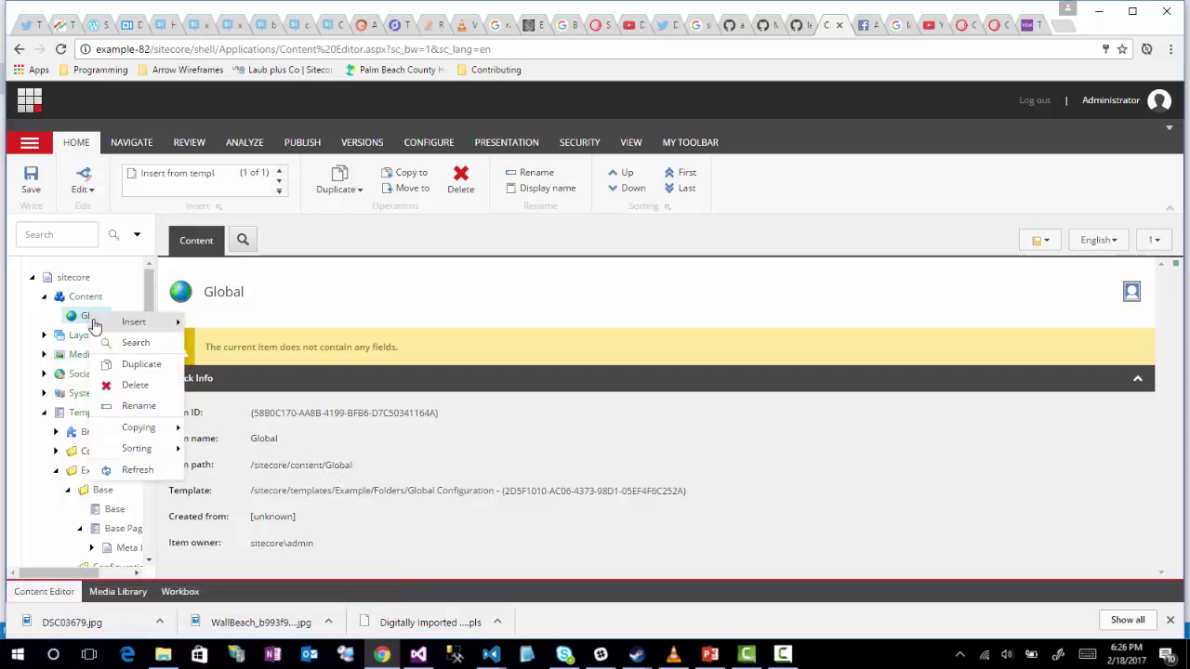
{"action": "left_click", "coordinate": [138, 406]}
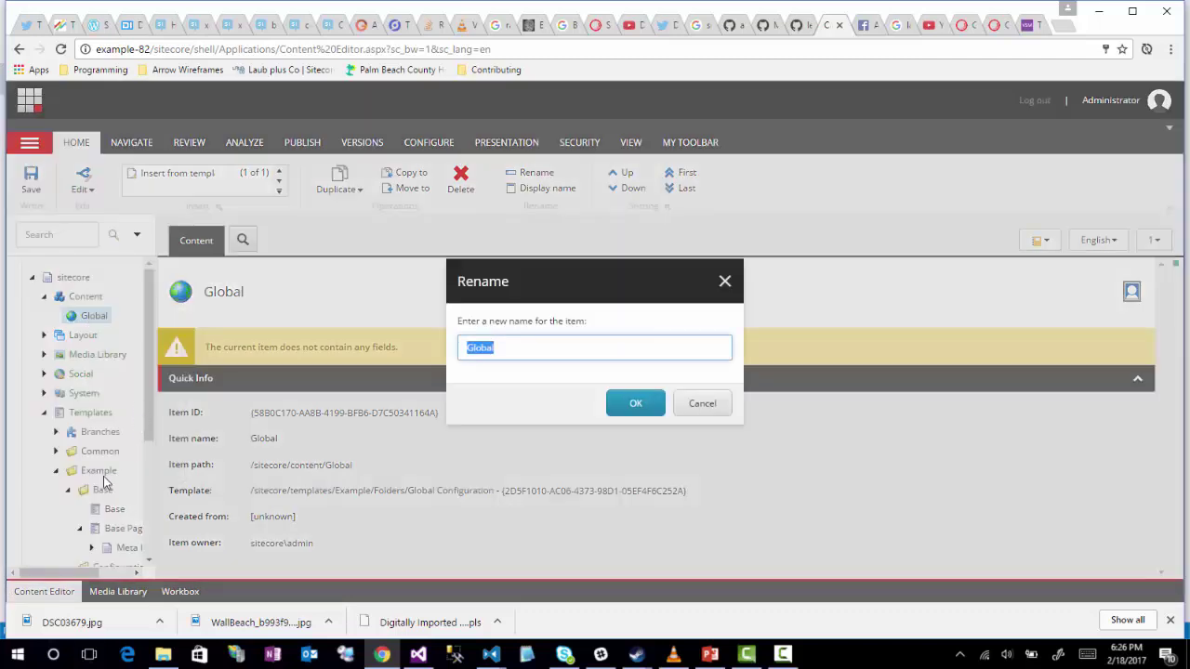
{"action": "type", "text": "gl"}
{"action": "left_click", "coordinate": [635, 405]}
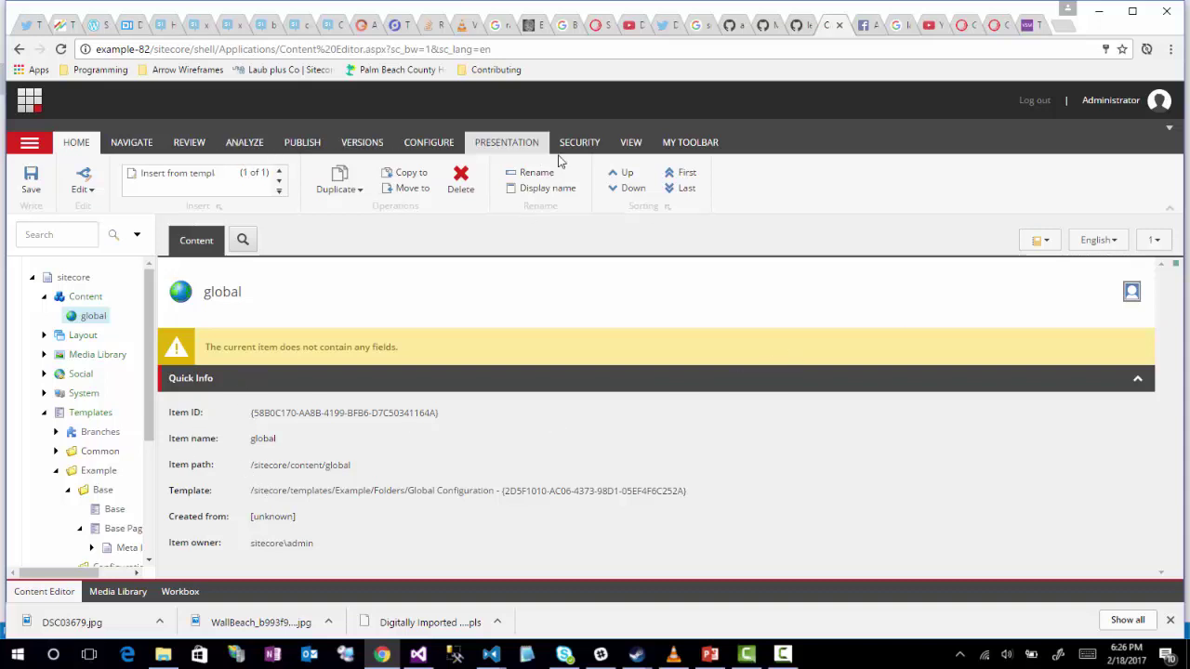
Step: Enter 'Global' in the Appearance Display name field and save the item
{"action": "left_click", "coordinate": [631, 144]}
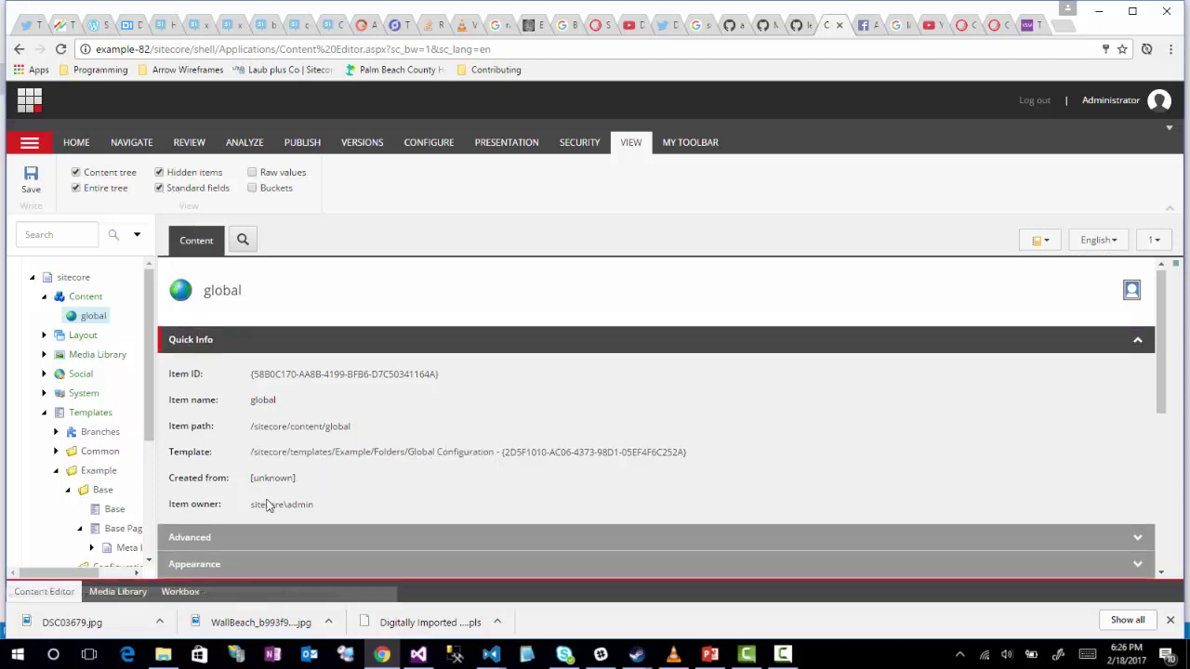
{"action": "scroll", "coordinate": [279, 500], "scroll_direction": "down", "scroll_amount": 3}
{"action": "scroll", "coordinate": [279, 497], "scroll_direction": "up", "scroll_amount": 1}
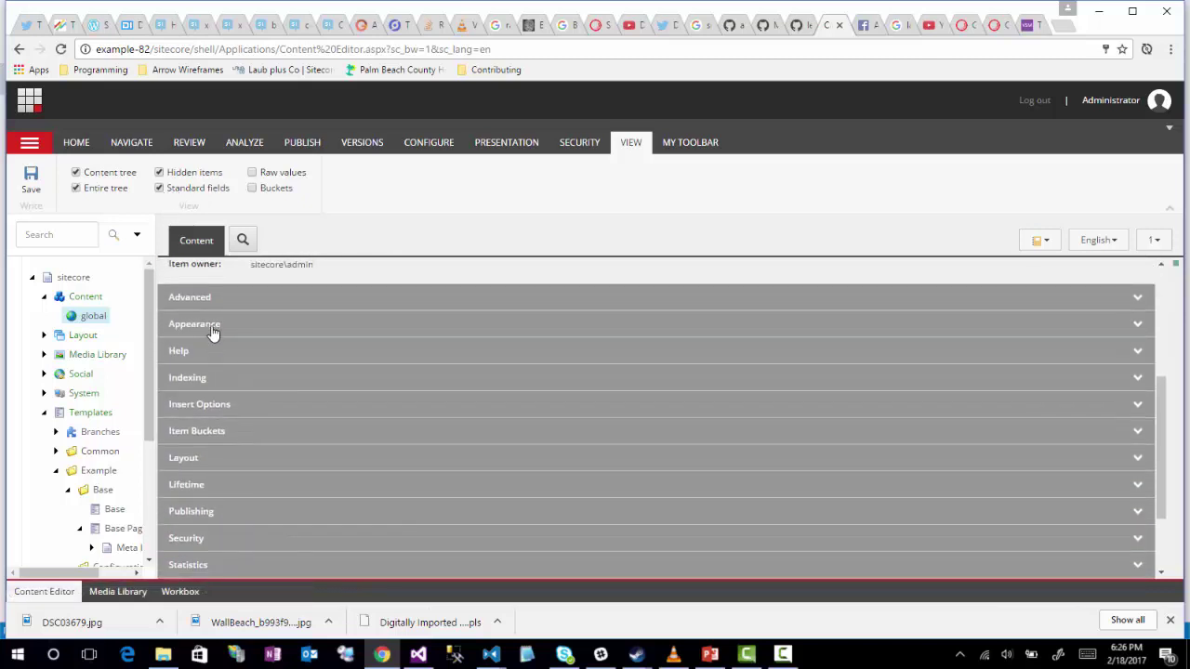
{"action": "left_click", "coordinate": [207, 325]}
{"action": "scroll", "coordinate": [263, 408], "scroll_direction": "down", "scroll_amount": 1}
{"action": "left_click", "coordinate": [218, 409]}
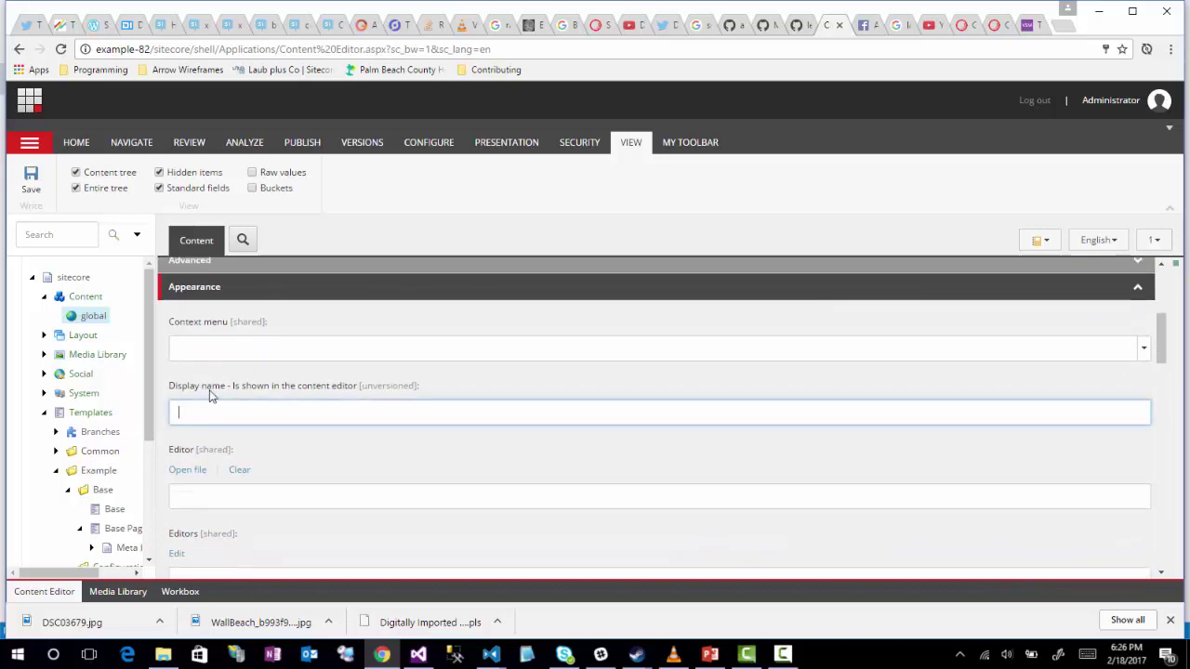
{"action": "type", "text": "Global"}
{"action": "key", "text": "ctrl+s"}
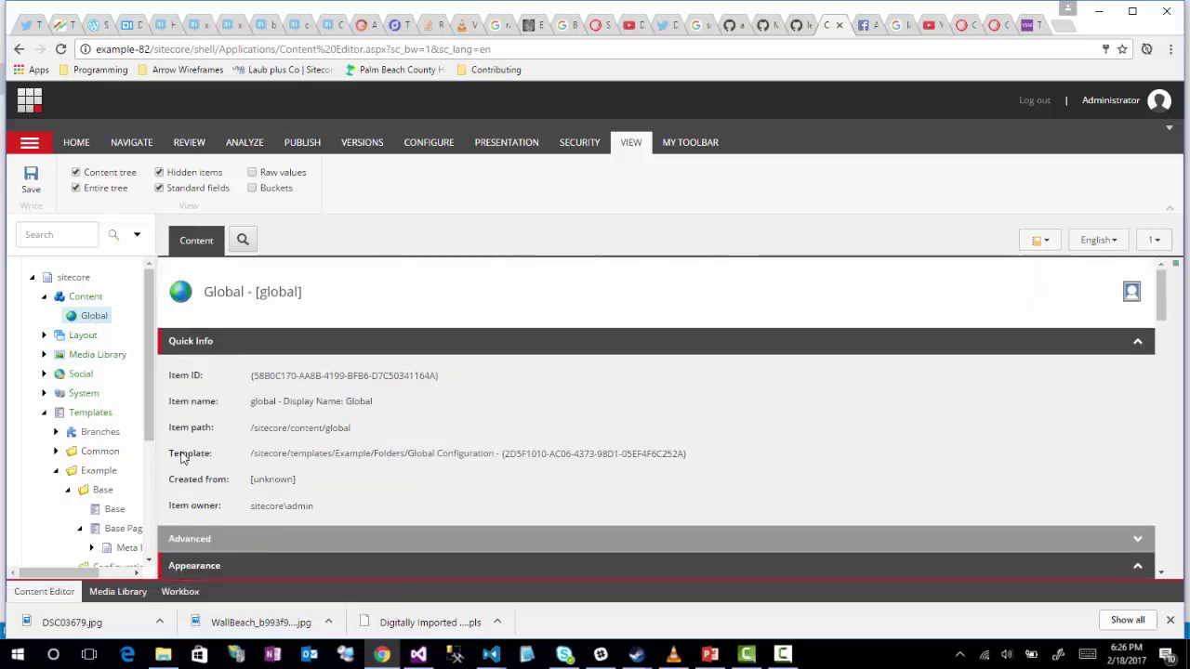
Step: Insert a Site Folder item under Content with the item name example-site
{"action": "right_click", "coordinate": [73, 299]}
{"action": "mouse_move", "coordinate": [104, 304]}
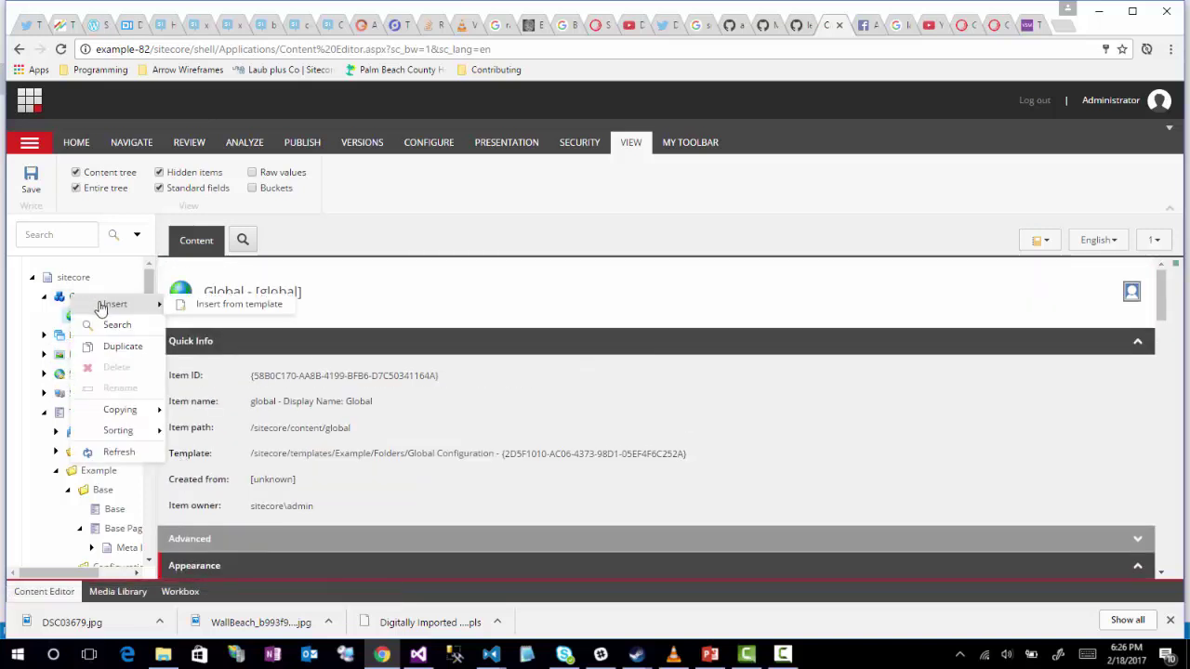
{"action": "left_click", "coordinate": [219, 307]}
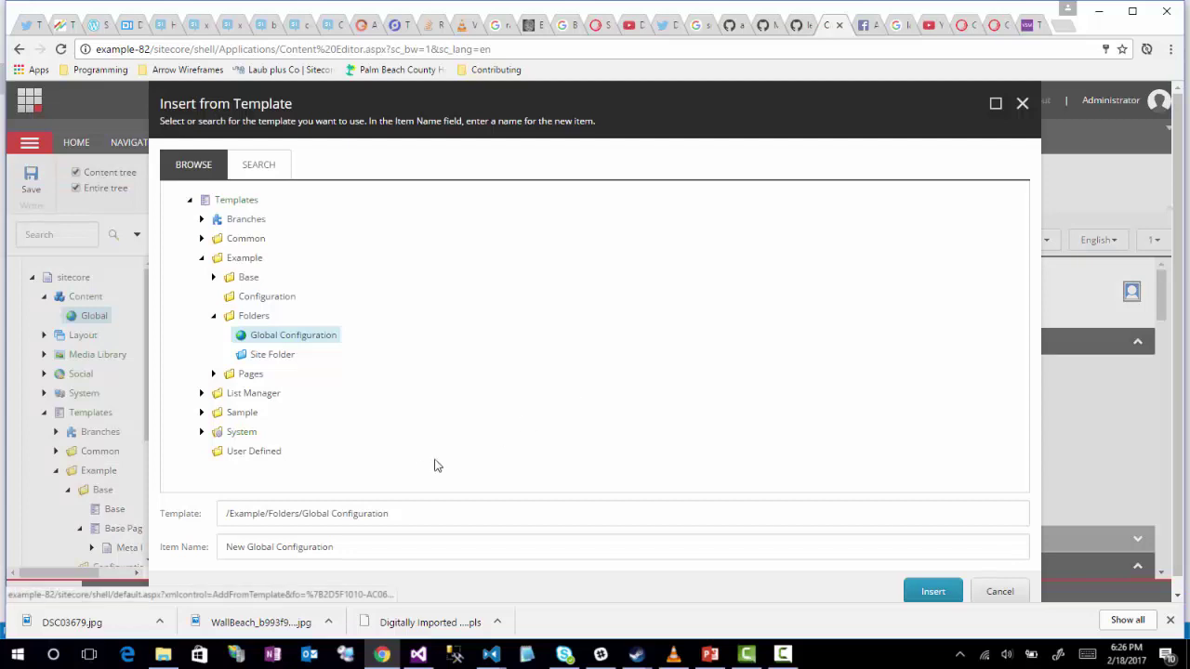
{"action": "left_click", "coordinate": [273, 355]}
{"action": "left_click_drag", "start_coordinate": [326, 544], "coordinate": [16, 542]}
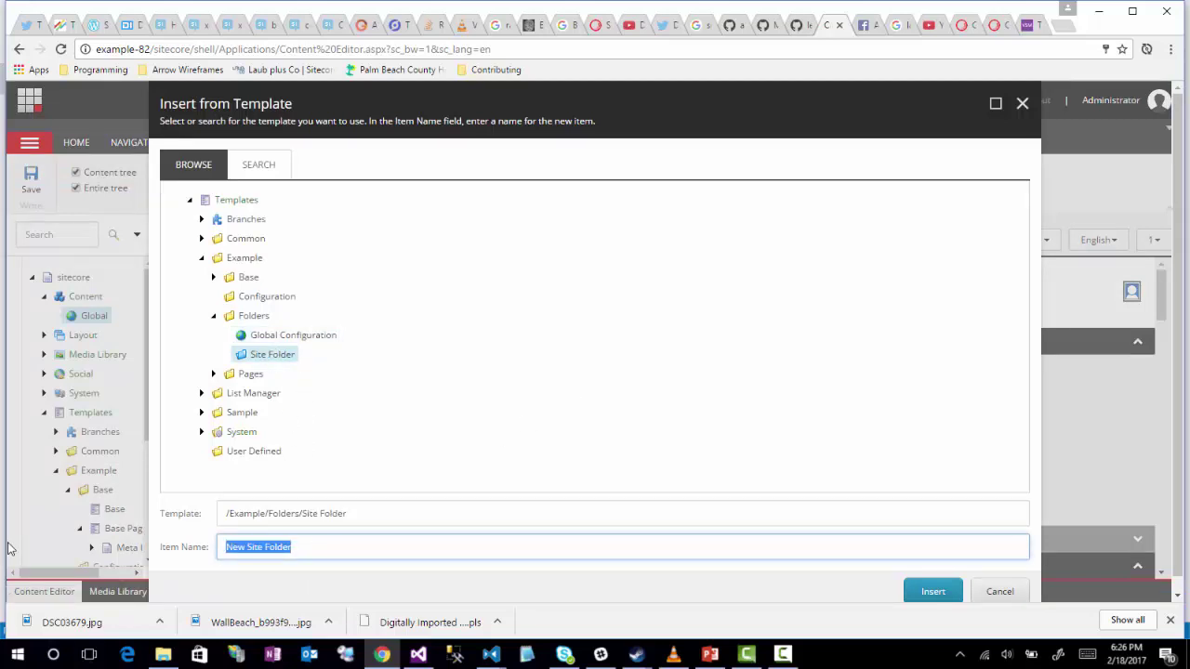
{"action": "type", "text": "Acme.com"}
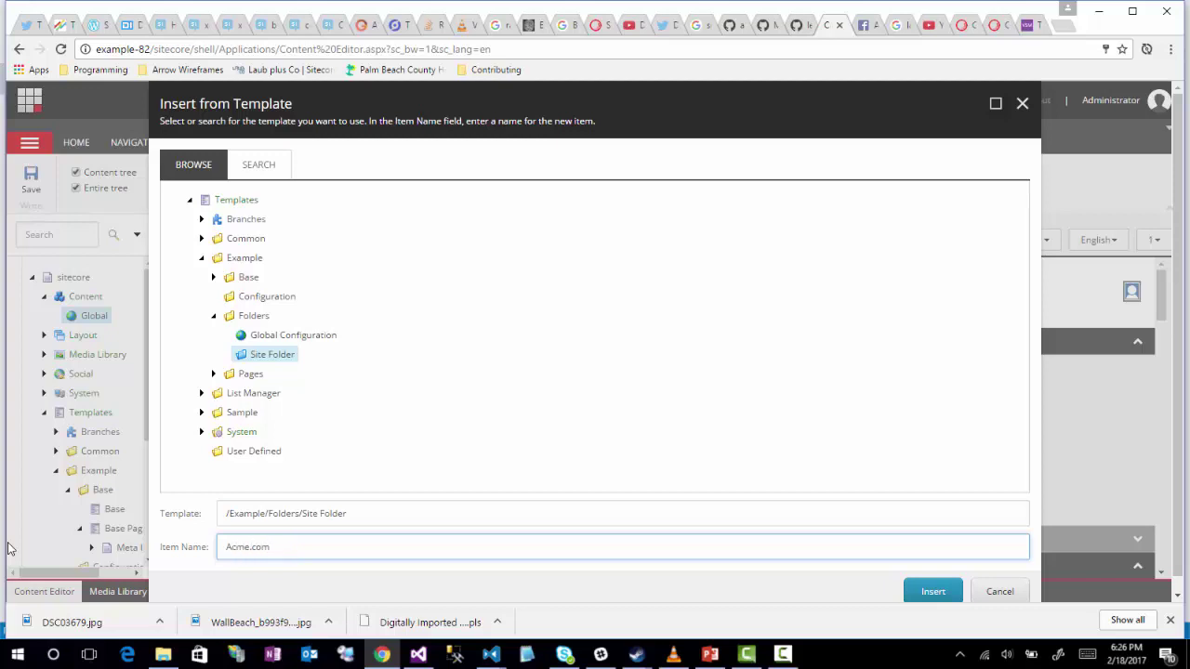
{"action": "left_click_drag", "start_coordinate": [323, 548], "coordinate": [3, 558]}
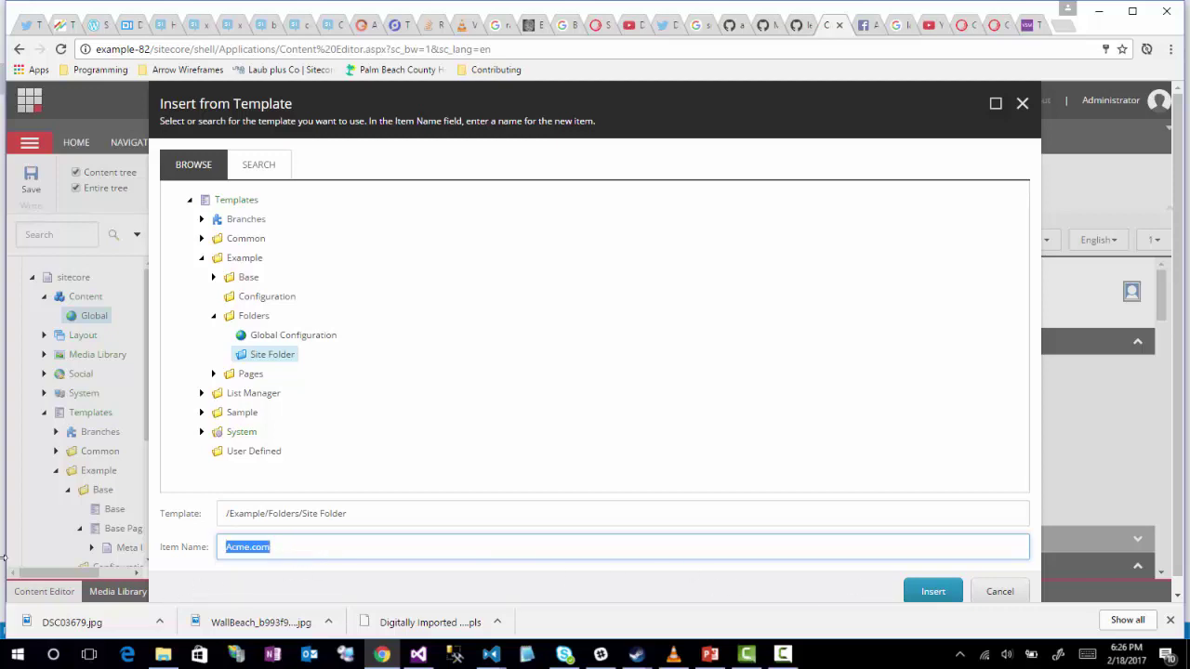
{"action": "type", "text": "Exa"}
{"action": "left_click", "coordinate": [929, 593]}
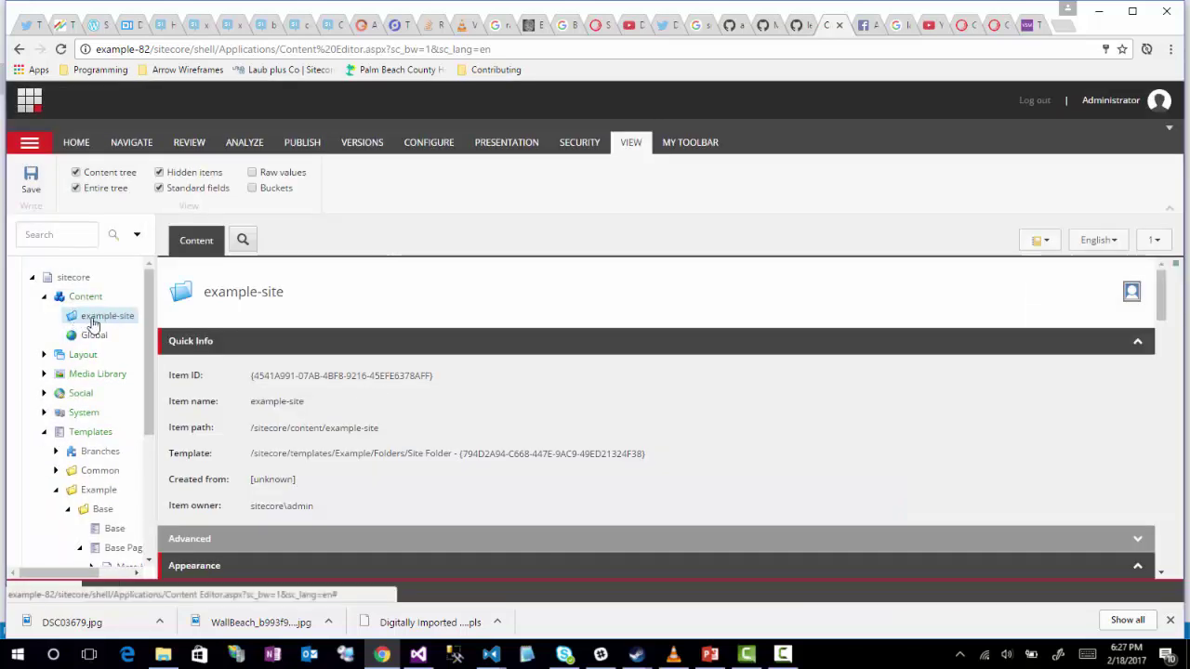
Step: Set example-site's display name to 'Example.com' and save
{"action": "scroll", "coordinate": [223, 451], "scroll_direction": "down", "scroll_amount": 6}
{"action": "scroll", "coordinate": [210, 442], "scroll_direction": "up", "scroll_amount": 2}
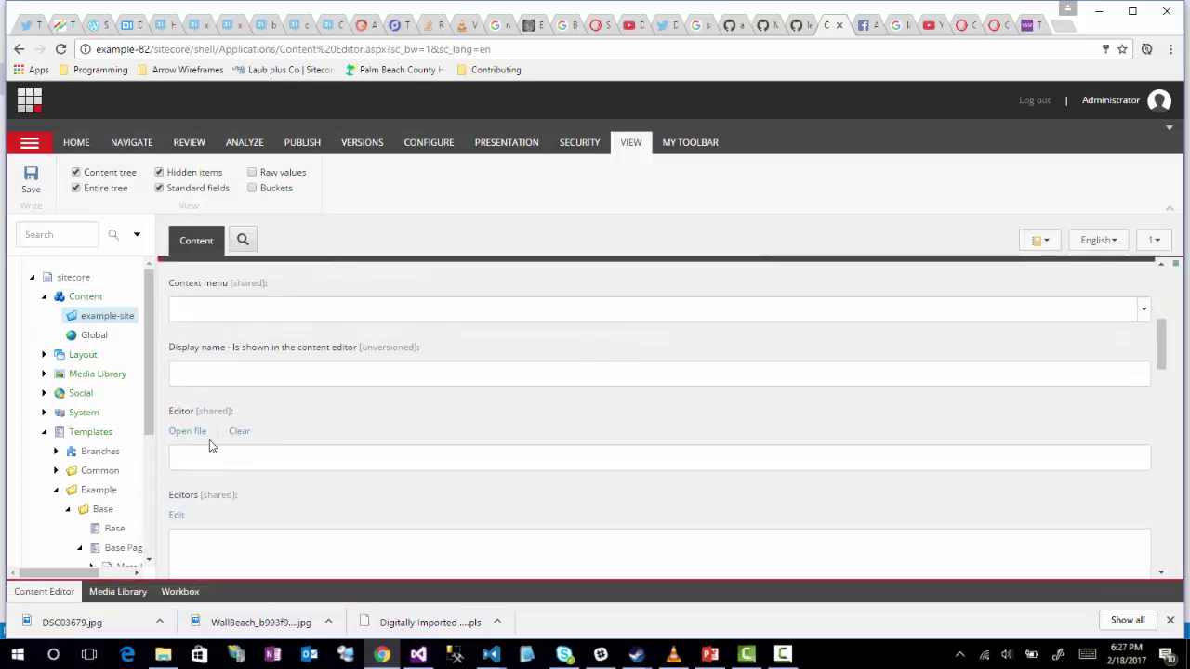
{"action": "left_click", "coordinate": [204, 395]}
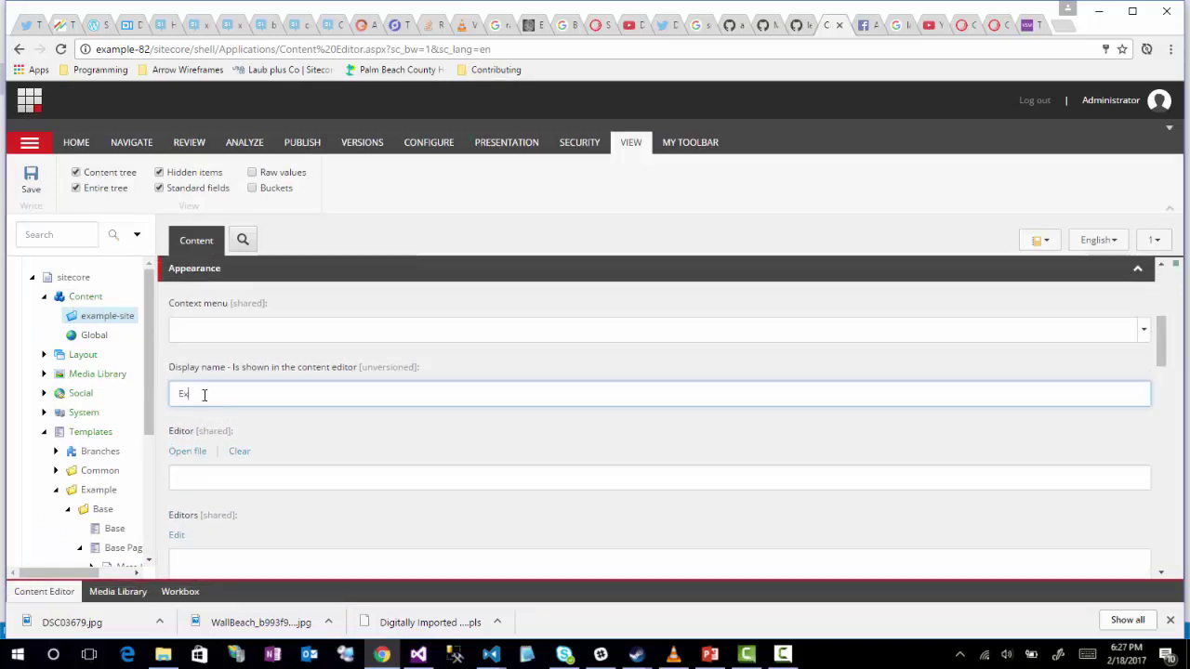
{"action": "type", "text": "Example.com"}
{"action": "left_click", "coordinate": [31, 178]}
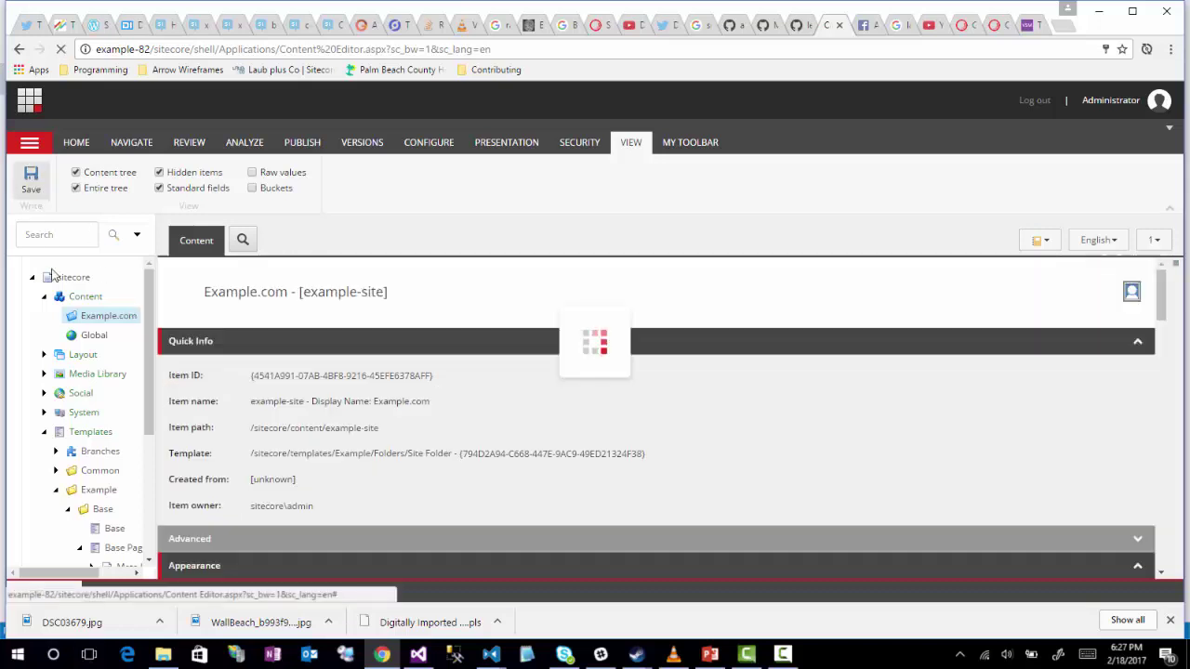
Step: Sort Global first under Content, then reselect Example.com
{"action": "mouse_move", "coordinate": [93, 320]}
{"action": "left_mouse_down"}
{"action": "mouse_move", "coordinate": [119, 329]}
{"action": "mouse_move", "coordinate": [95, 339]}
{"action": "mouse_move", "coordinate": [91, 312]}
{"action": "left_mouse_up"}
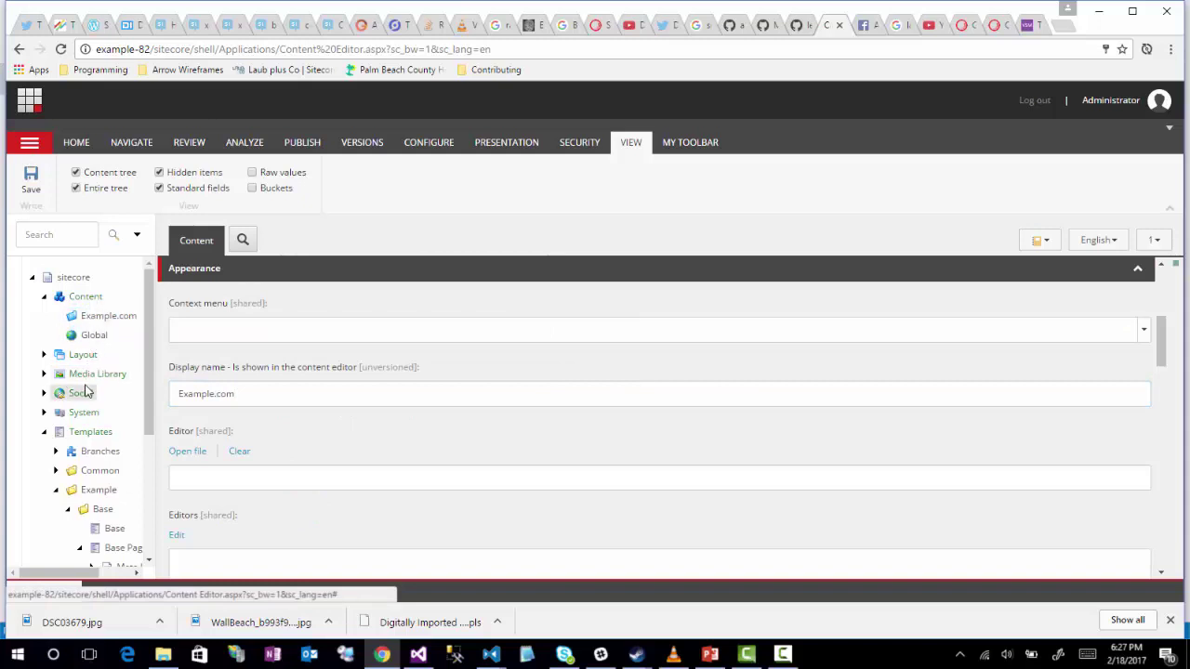
{"action": "left_click", "coordinate": [93, 335]}
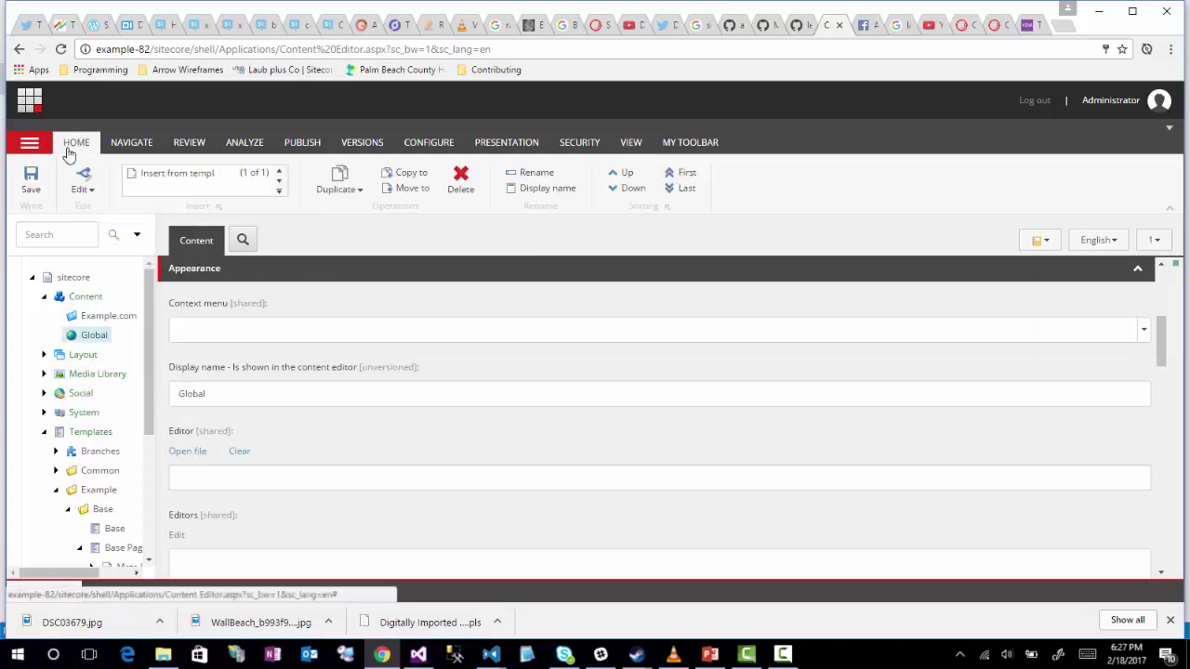
{"action": "scroll", "coordinate": [465, 343], "scroll_direction": "up", "scroll_amount": 1}
{"action": "scroll", "coordinate": [467, 343], "scroll_direction": "up", "scroll_amount": 1}
{"action": "left_click", "coordinate": [677, 174]}
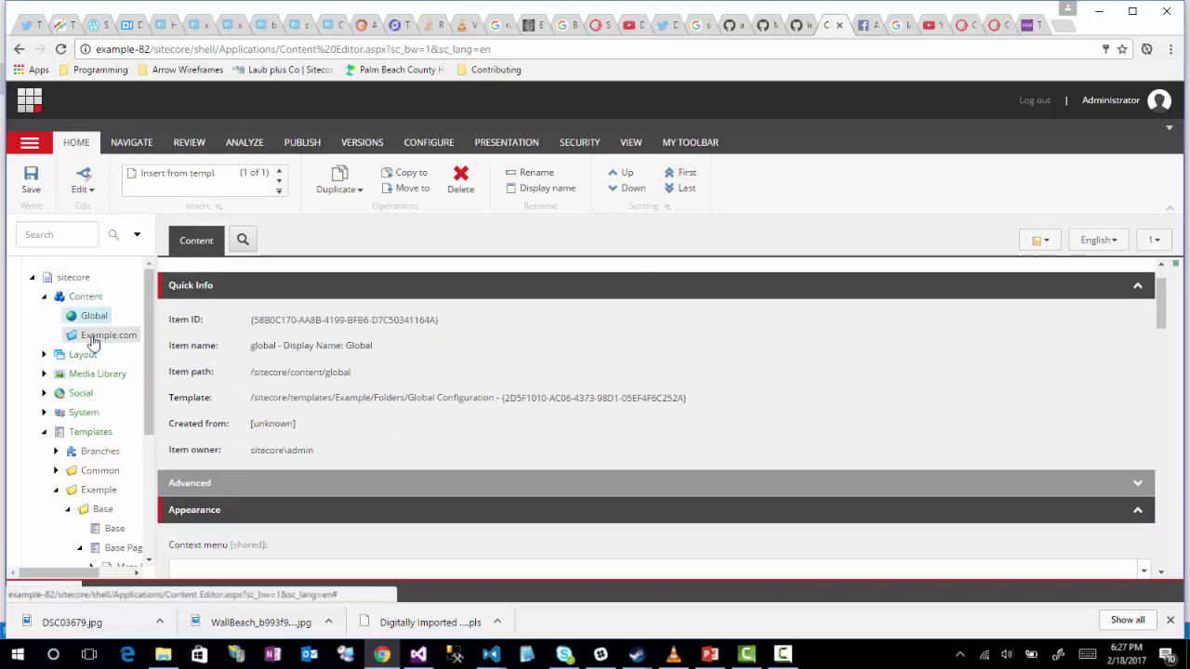
{"action": "left_click", "coordinate": [93, 337]}
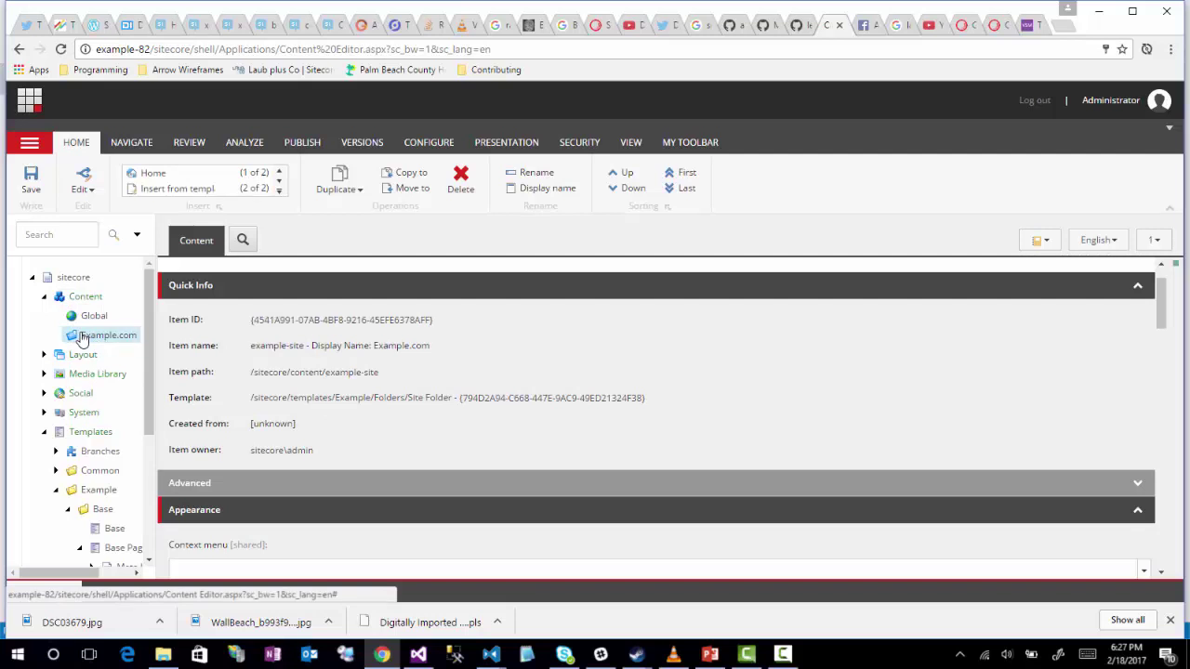
Step: Insert a Home page item under Example.com
{"action": "right_click", "coordinate": [82, 339]}
{"action": "mouse_move", "coordinate": [113, 344]}
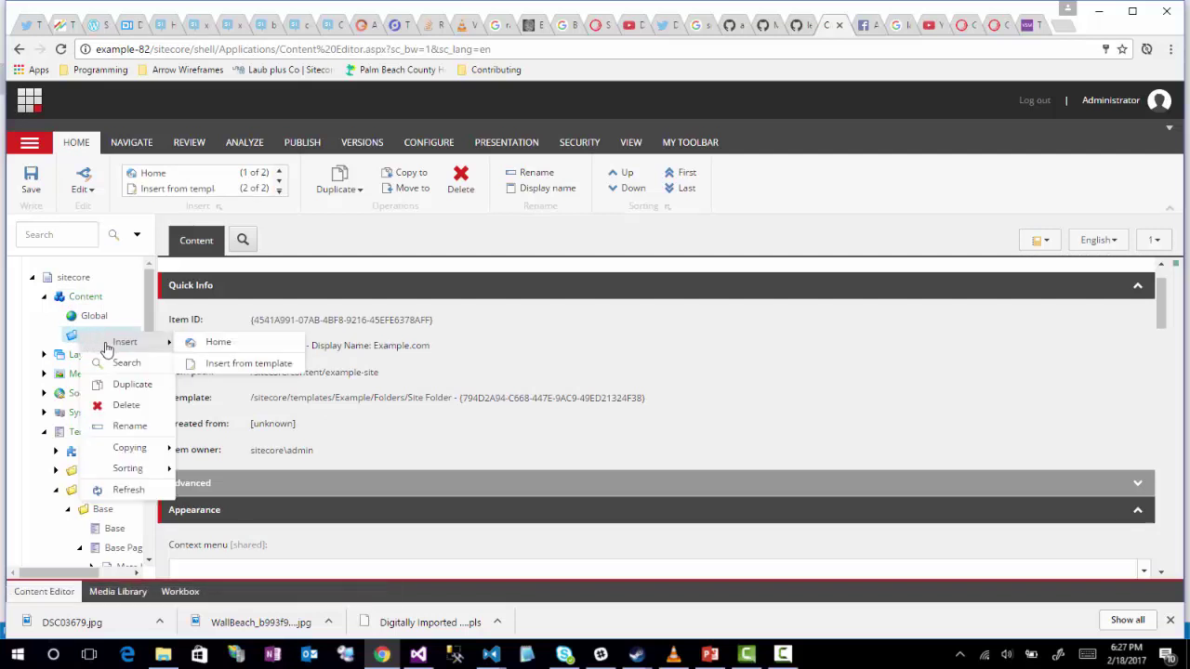
{"action": "left_click", "coordinate": [220, 343]}
{"action": "left_click", "coordinate": [632, 407]}
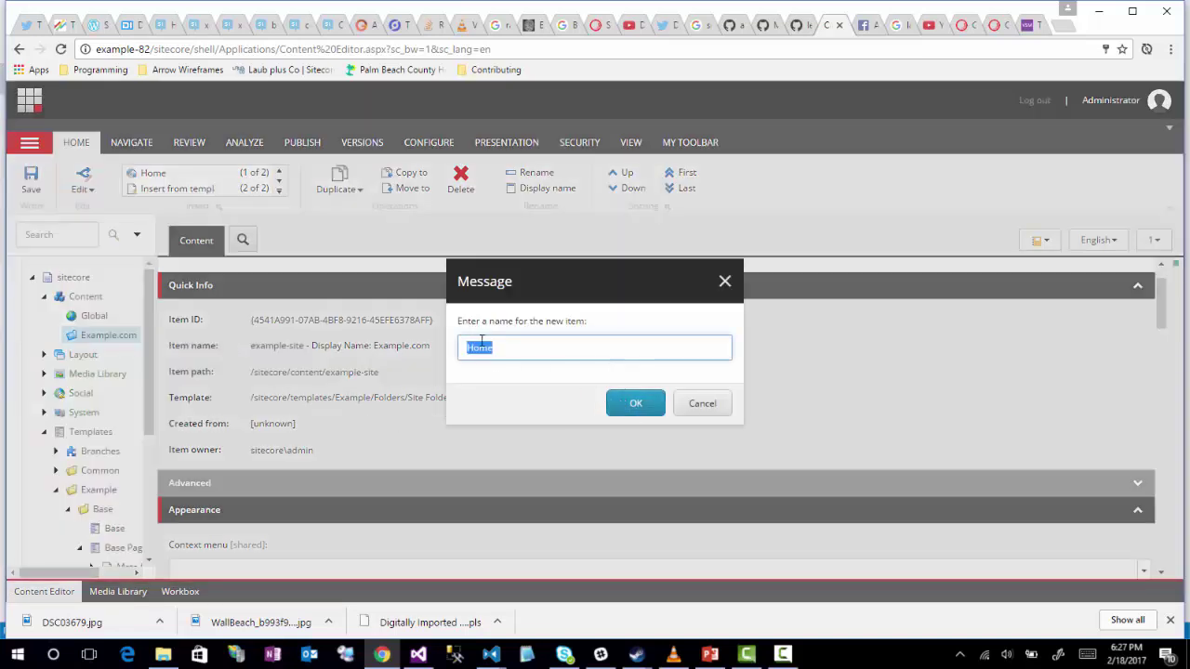
{"action": "left_click", "coordinate": [635, 406]}
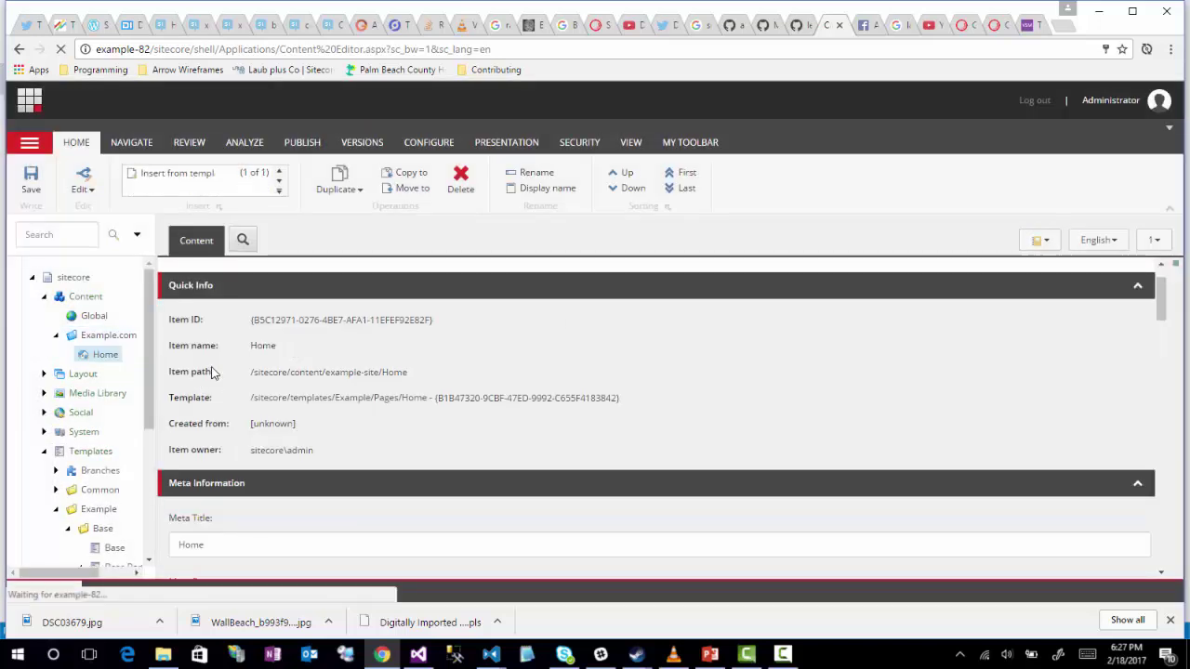
{"action": "scroll", "coordinate": [195, 345], "scroll_direction": "up", "scroll_amount": 1}
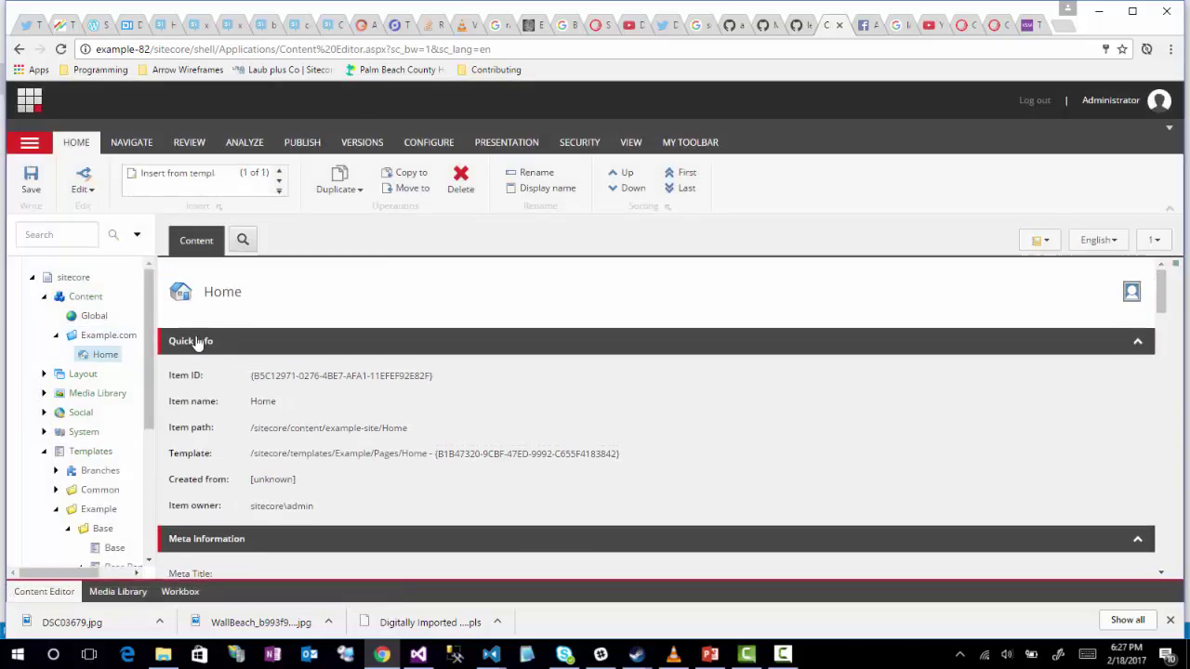
{"action": "scroll", "coordinate": [230, 409], "scroll_direction": "down", "scroll_amount": 5}
{"action": "scroll", "coordinate": [231, 418], "scroll_direction": "up", "scroll_amount": 4}
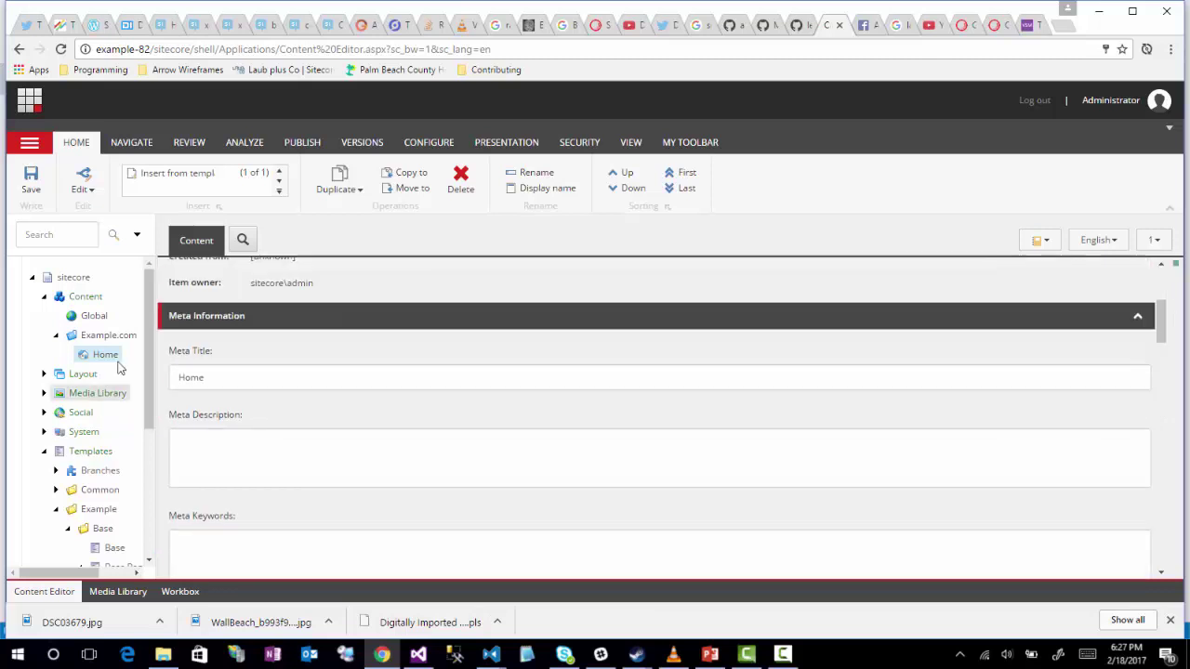
Step: Rename the Home item to lowercase 'home'
{"action": "right_click", "coordinate": [114, 355]}
{"action": "left_click", "coordinate": [148, 449]}
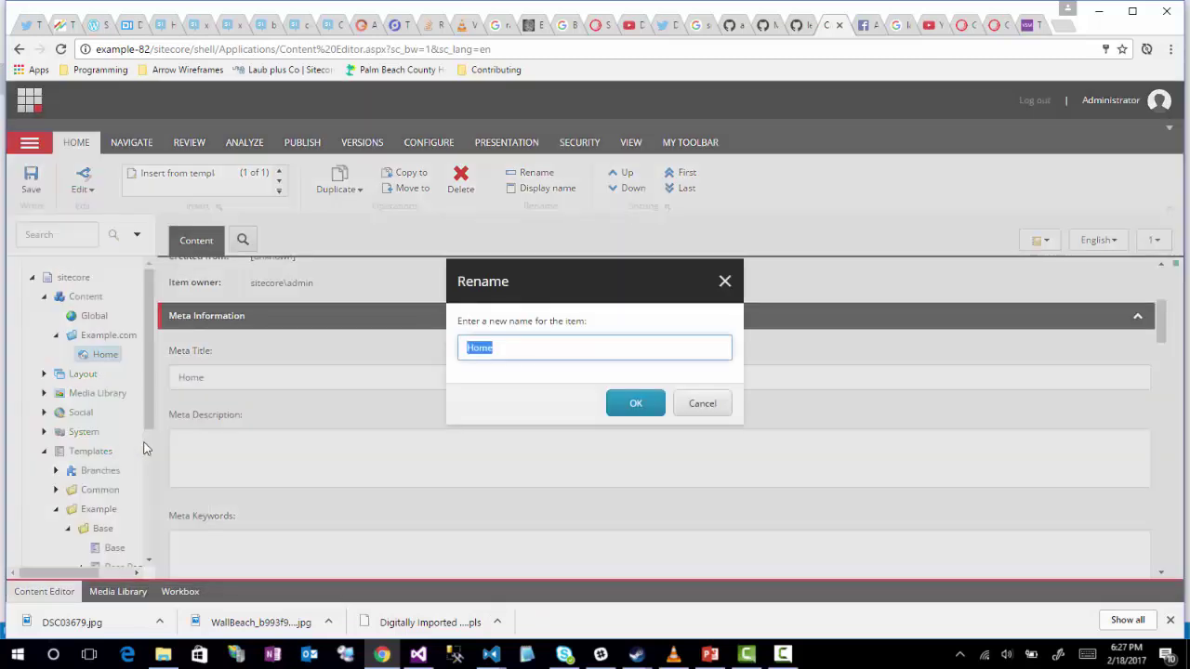
{"action": "type", "text": "home"}
{"action": "left_click", "coordinate": [629, 404]}
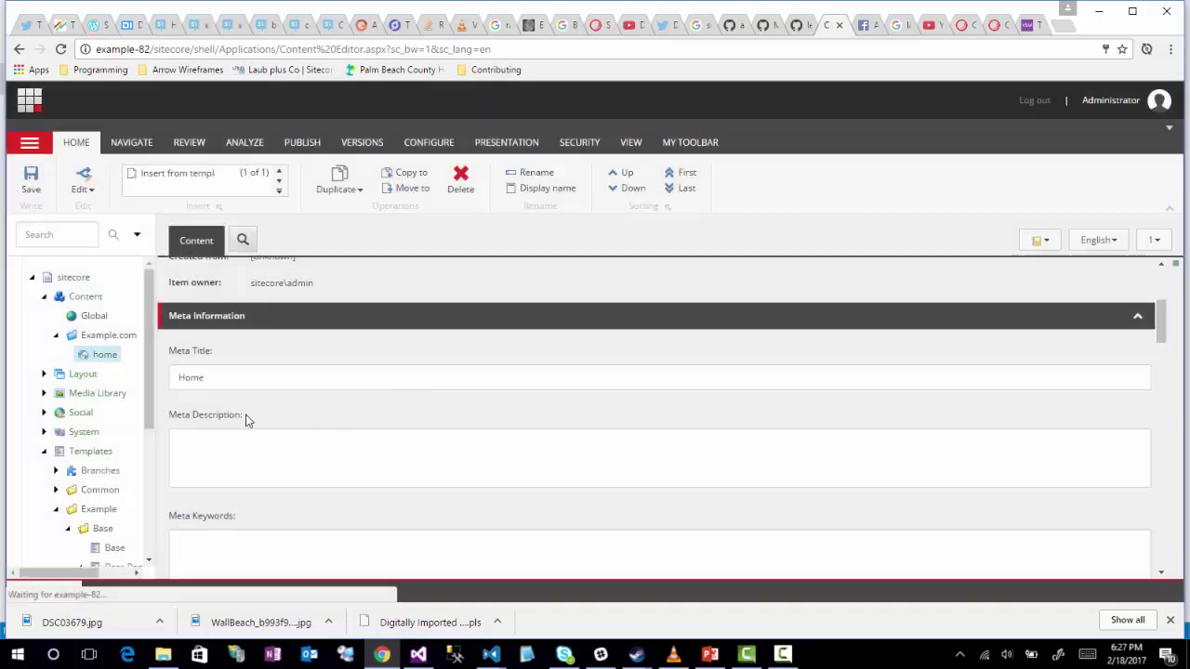
{"action": "scroll", "coordinate": [247, 417], "scroll_direction": "down", "scroll_amount": 5}
{"action": "scroll", "coordinate": [240, 418], "scroll_direction": "down", "scroll_amount": 2}
{"action": "scroll", "coordinate": [223, 414], "scroll_direction": "up", "scroll_amount": 2}
Step: Set the home item's display name to 'Home' and save
{"action": "left_click", "coordinate": [190, 405]}
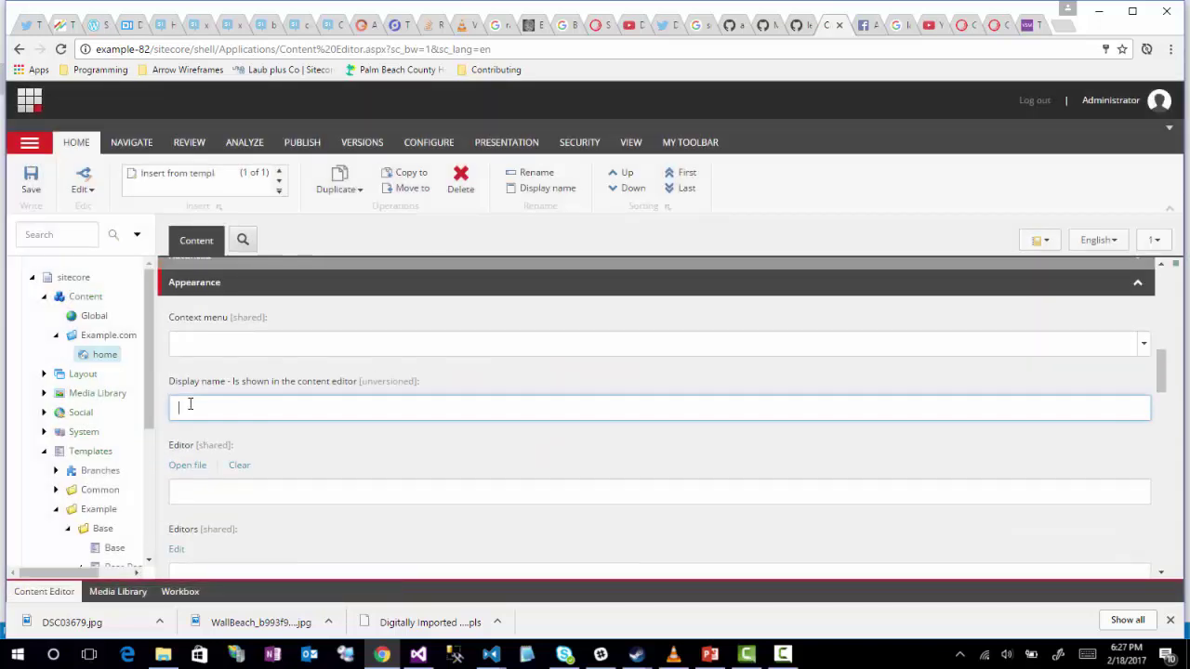
{"action": "type", "text": "Home"}
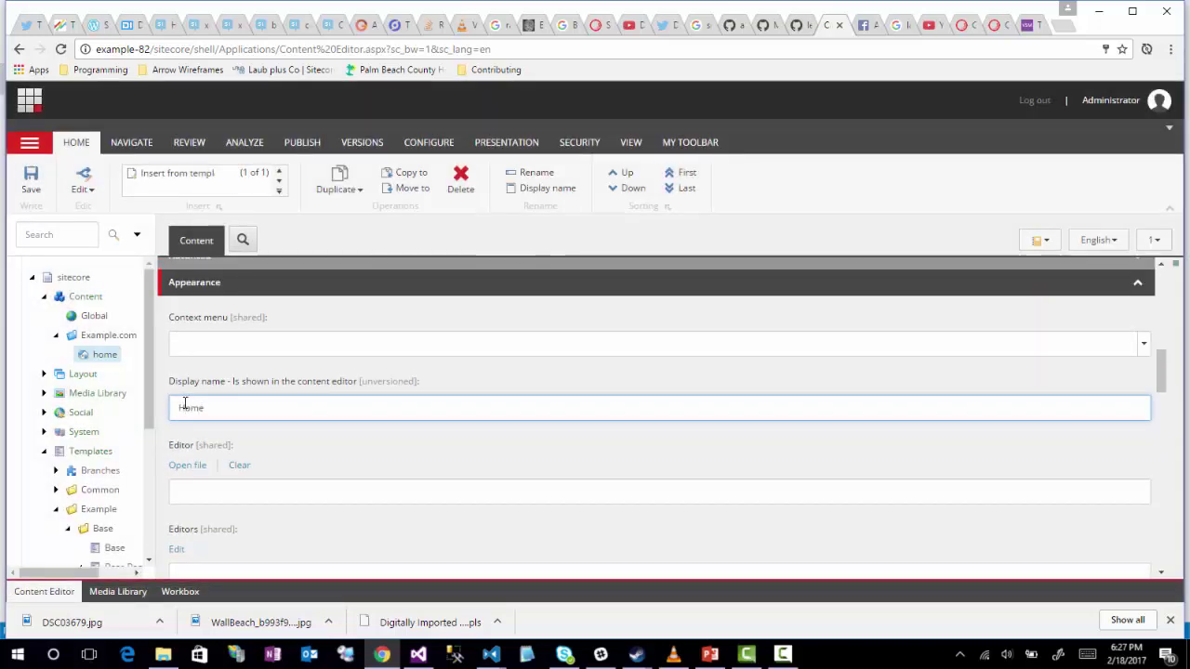
{"action": "left_click", "coordinate": [31, 185]}
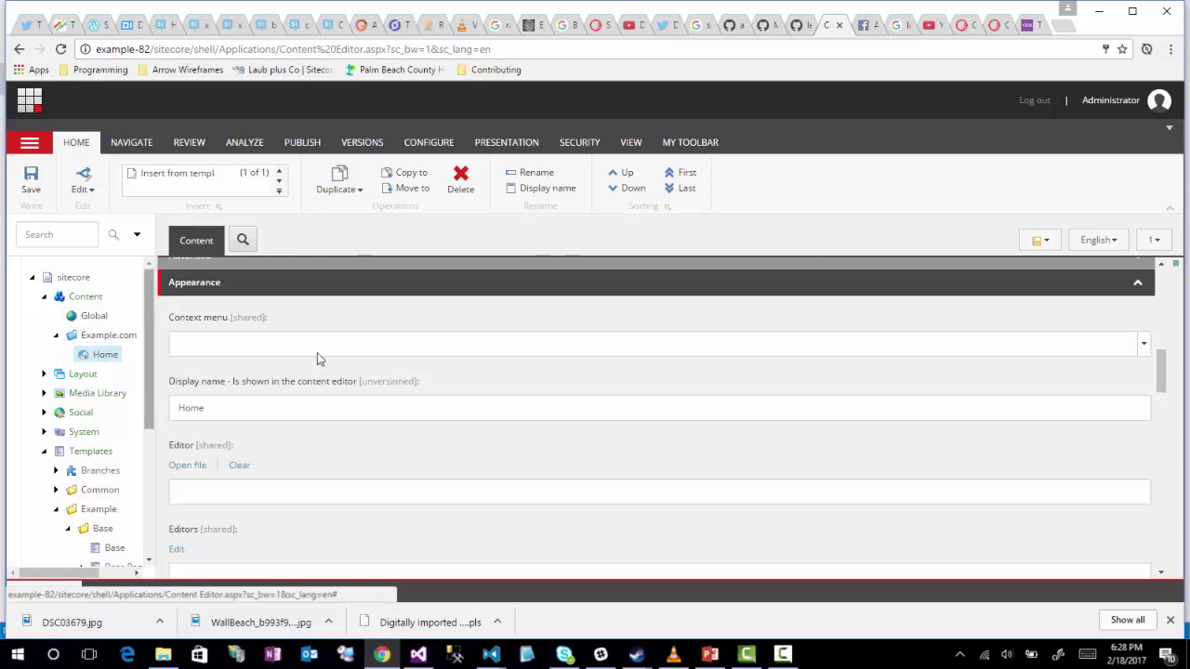
{"action": "left_click", "coordinate": [33, 192]}
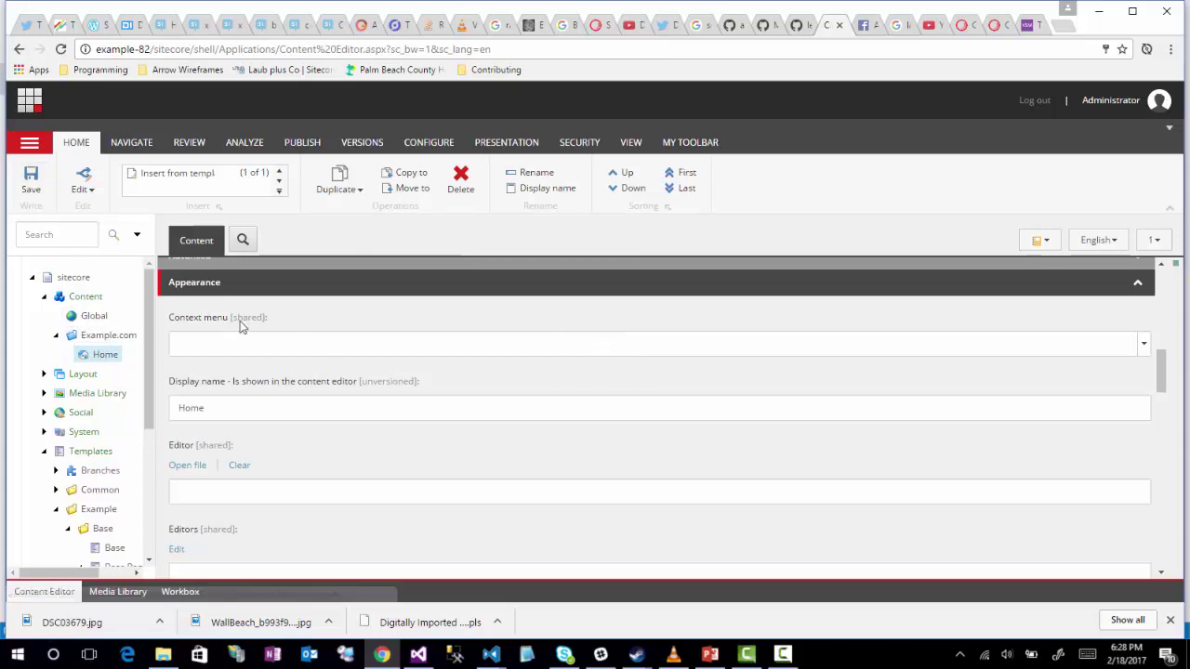
Step: Smart-publish the entire site to the web target, processing 4649 items, then close the results
{"action": "left_click", "coordinate": [302, 142]}
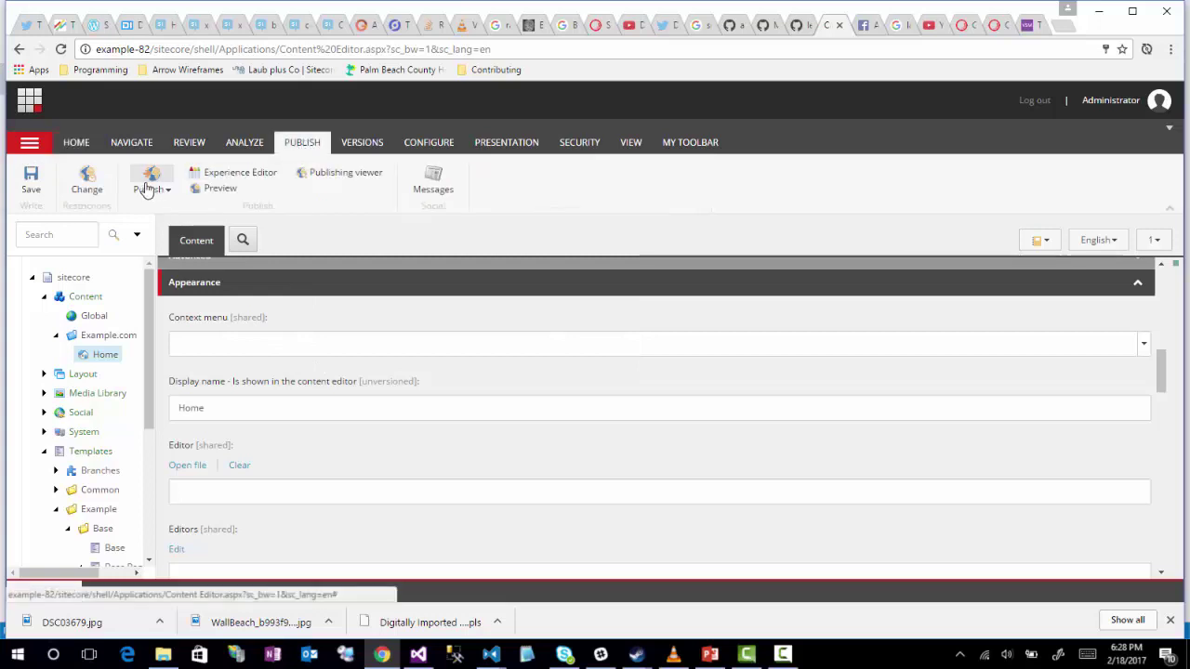
{"action": "left_click", "coordinate": [151, 186]}
{"action": "left_click", "coordinate": [160, 208]}
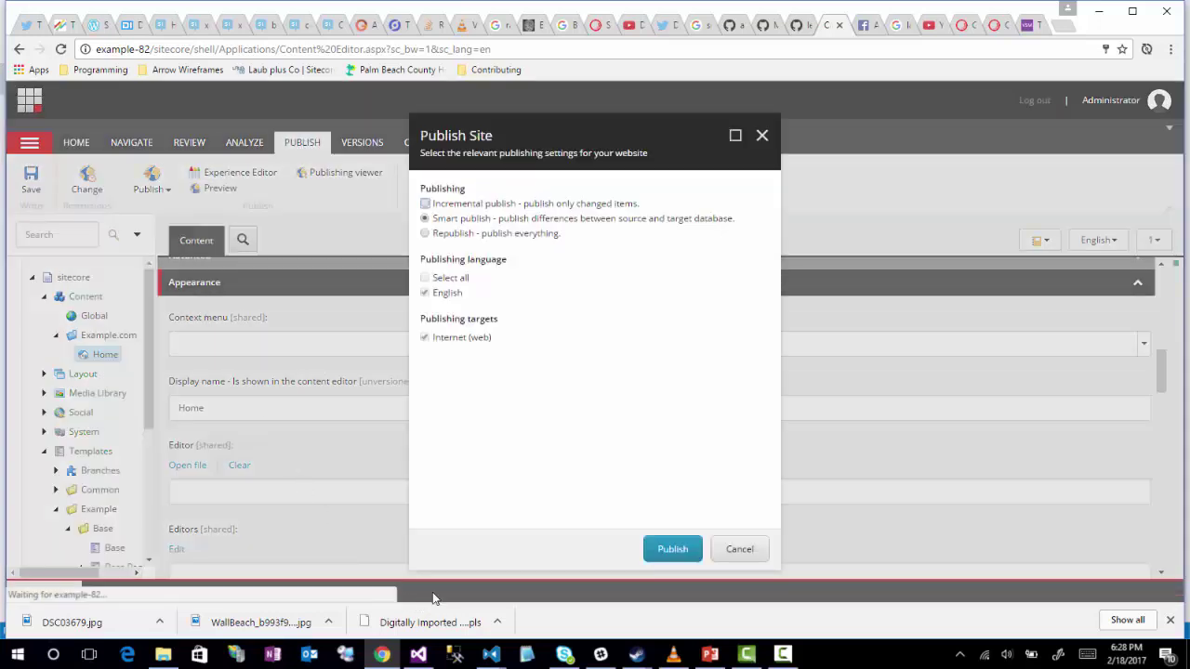
{"action": "left_click", "coordinate": [672, 550]}
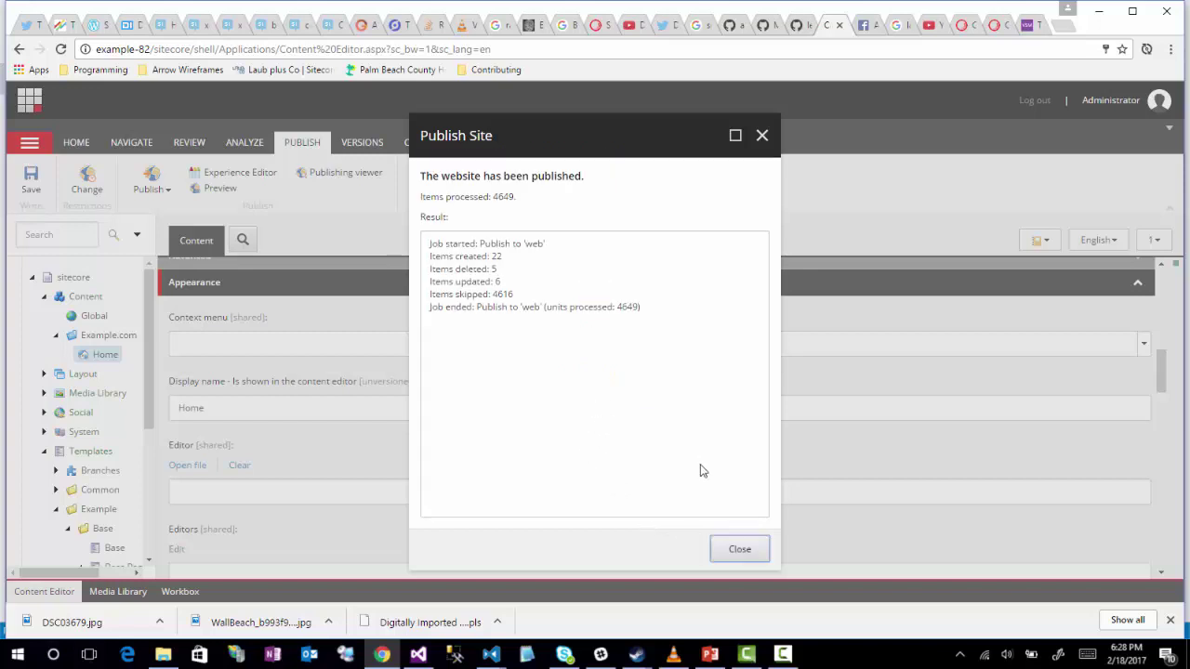
{"action": "left_click", "coordinate": [739, 550]}
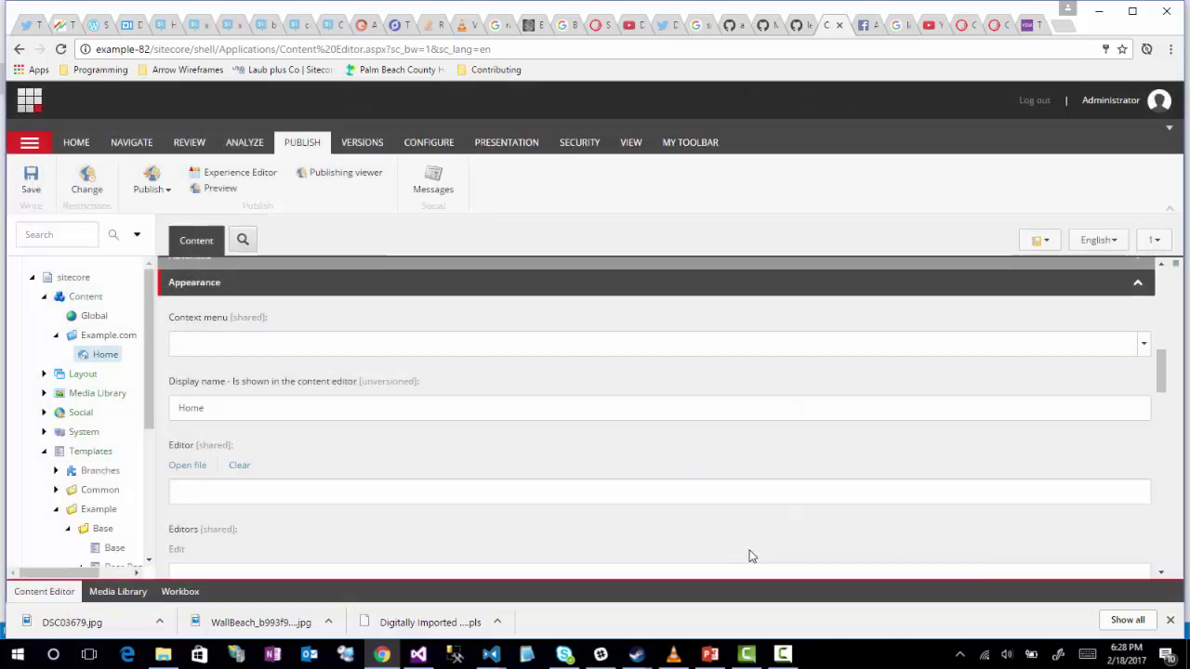
Step: In Visual Studio, bring up the Add options for the z.Example folder under App_Config/Include
{"action": "left_click", "coordinate": [419, 654]}
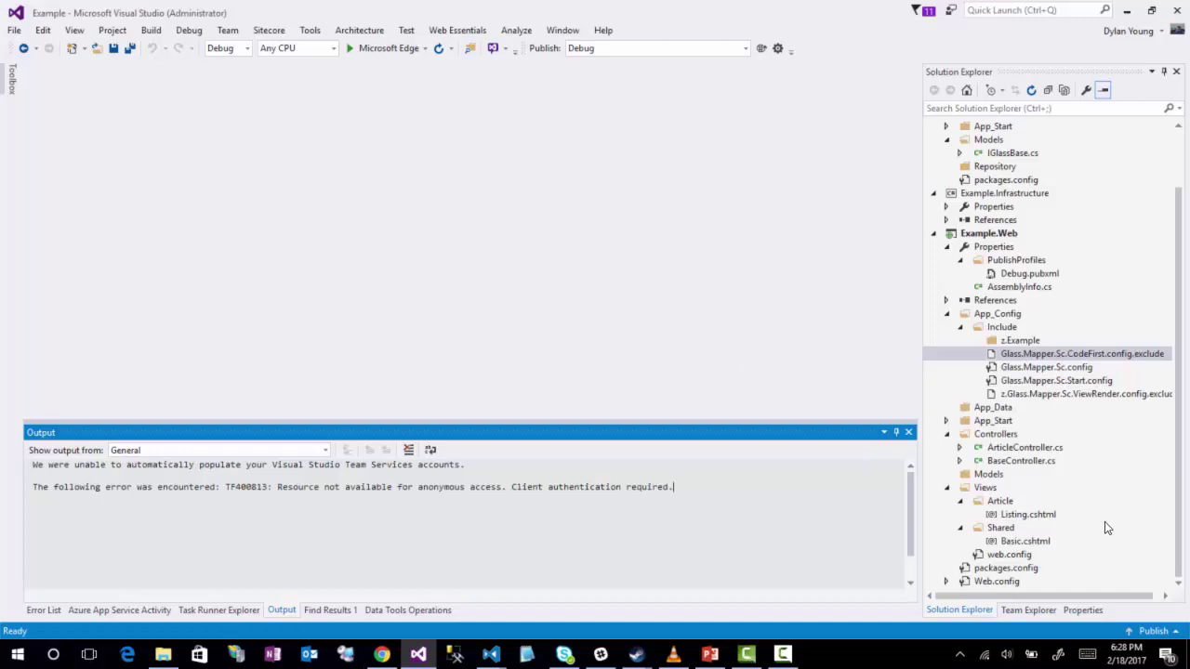
{"action": "right_click", "coordinate": [1016, 344]}
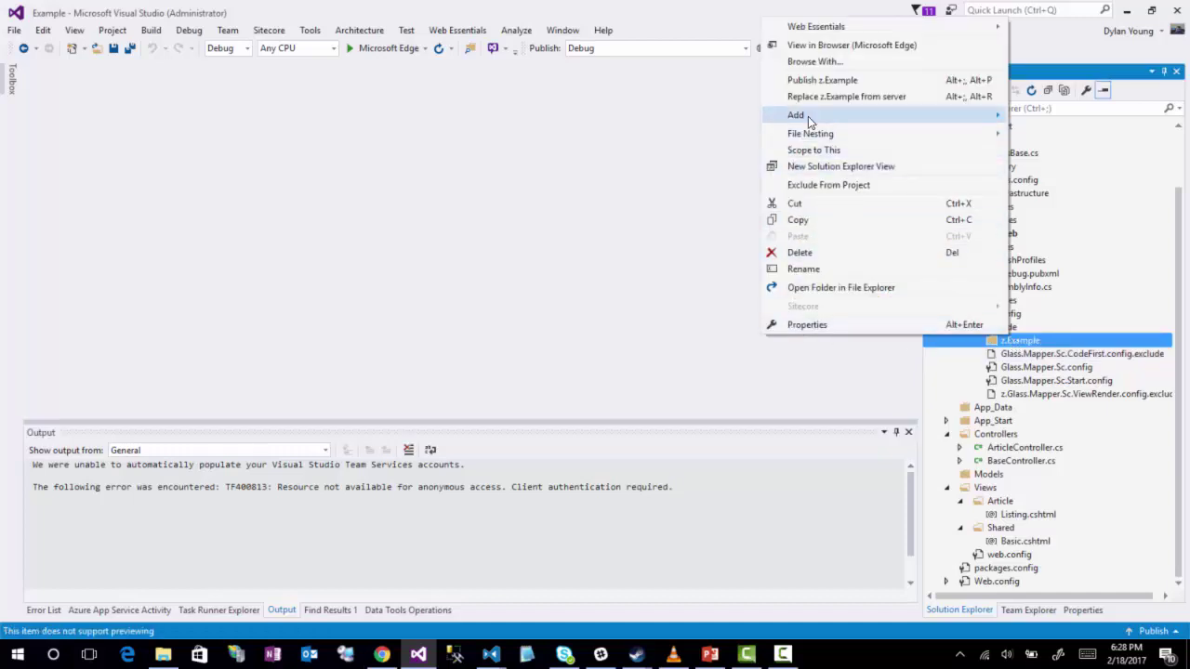
{"action": "mouse_move", "coordinate": [808, 116]}
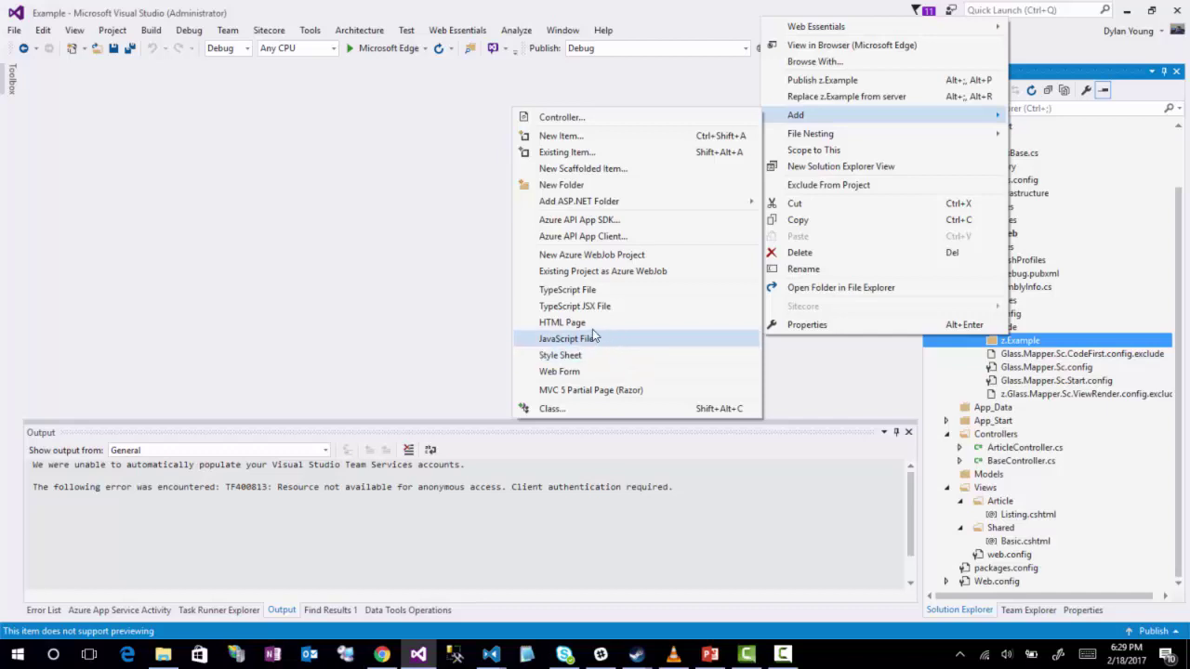
Step: Add a Web Configuration File named Sites.config to z.Example and select its default XML
{"action": "left_click", "coordinate": [586, 135]}
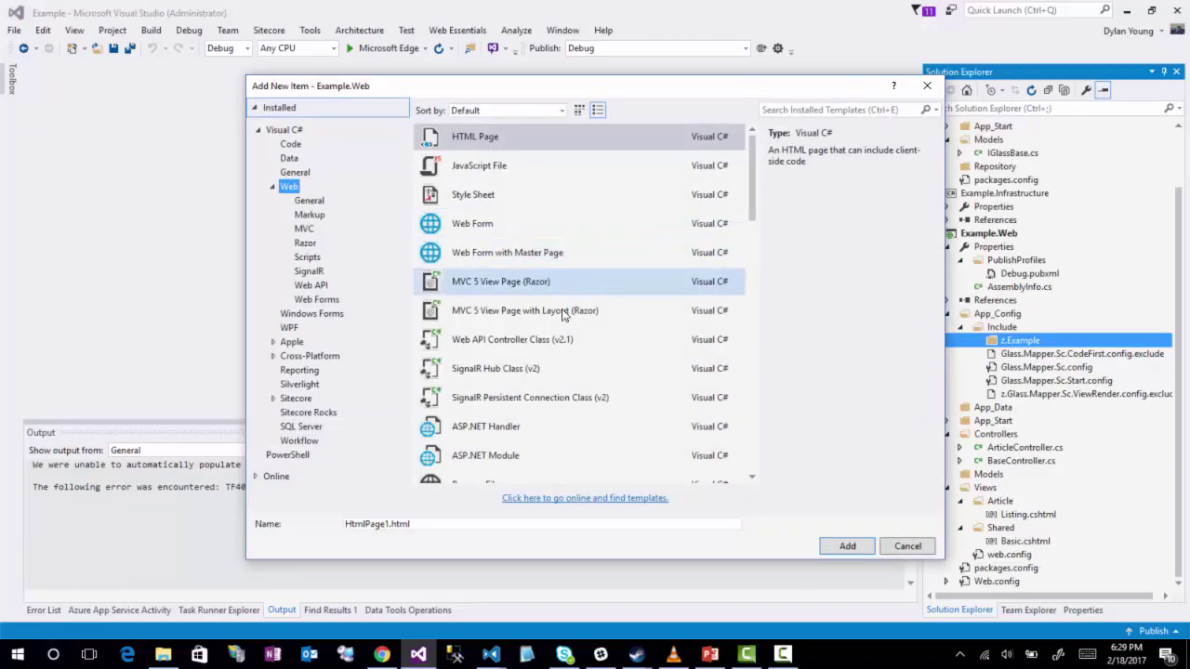
{"action": "scroll", "coordinate": [577, 307], "scroll_direction": "down", "scroll_amount": 10}
{"action": "scroll", "coordinate": [558, 335], "scroll_direction": "up", "scroll_amount": 1}
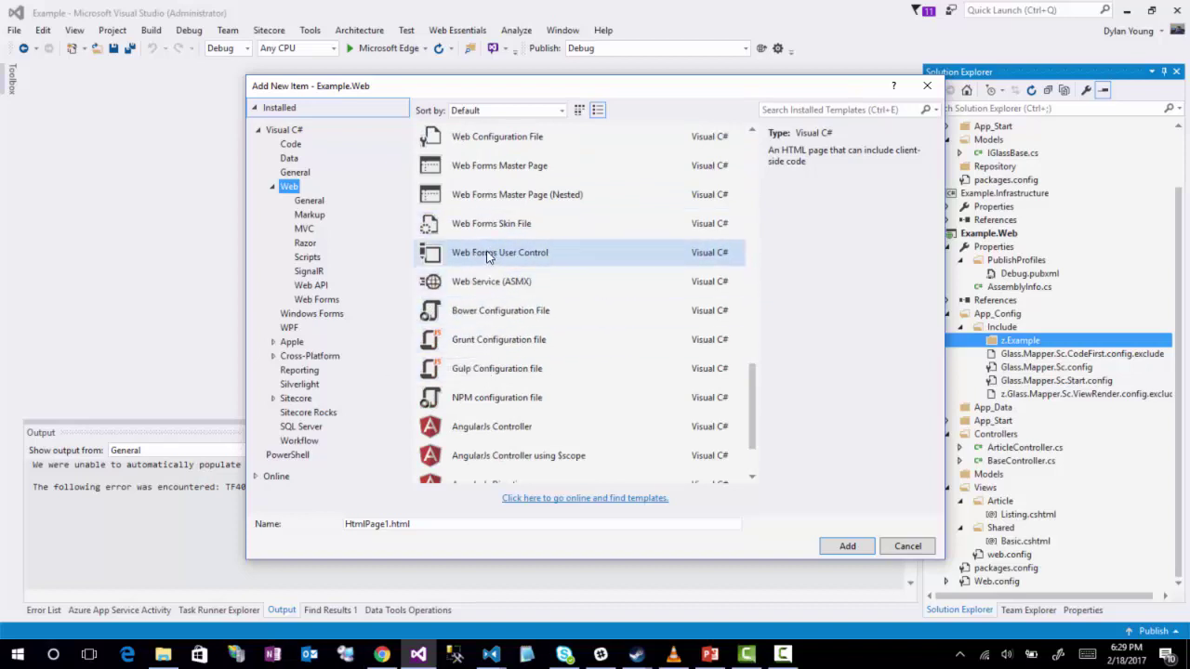
{"action": "left_click", "coordinate": [493, 139]}
{"action": "left_click", "coordinate": [364, 523]}
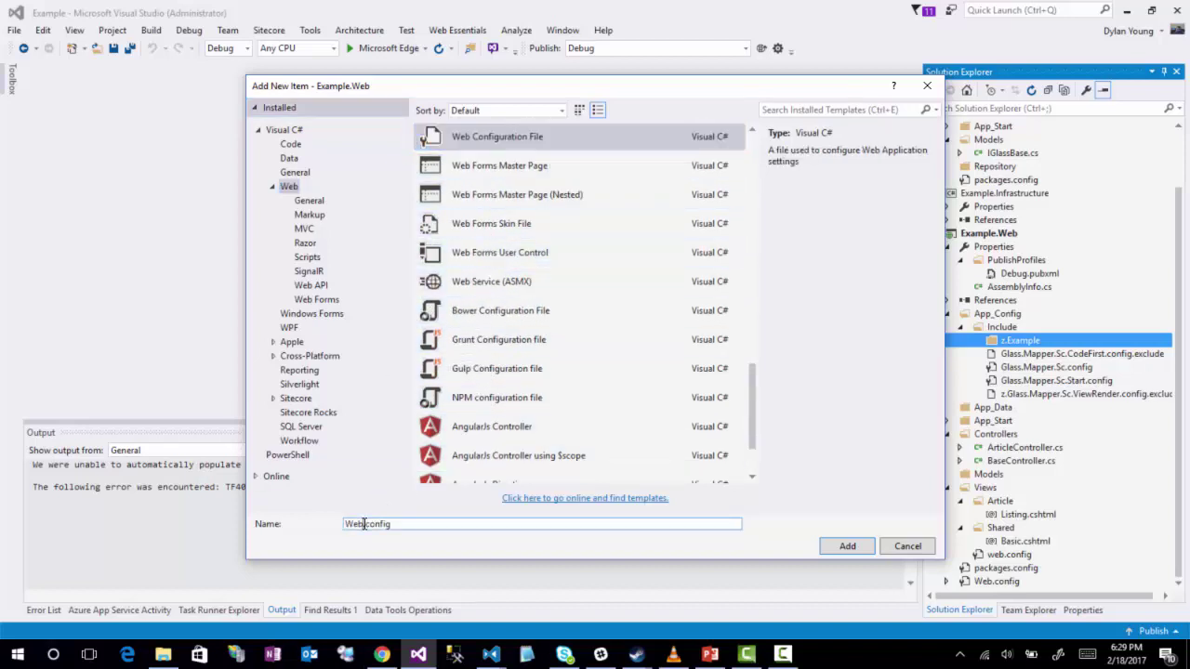
{"action": "left_click_drag", "start_coordinate": [364, 524], "coordinate": [221, 511]}
{"action": "type", "text": "Sites"}
{"action": "key", "text": "Return"}
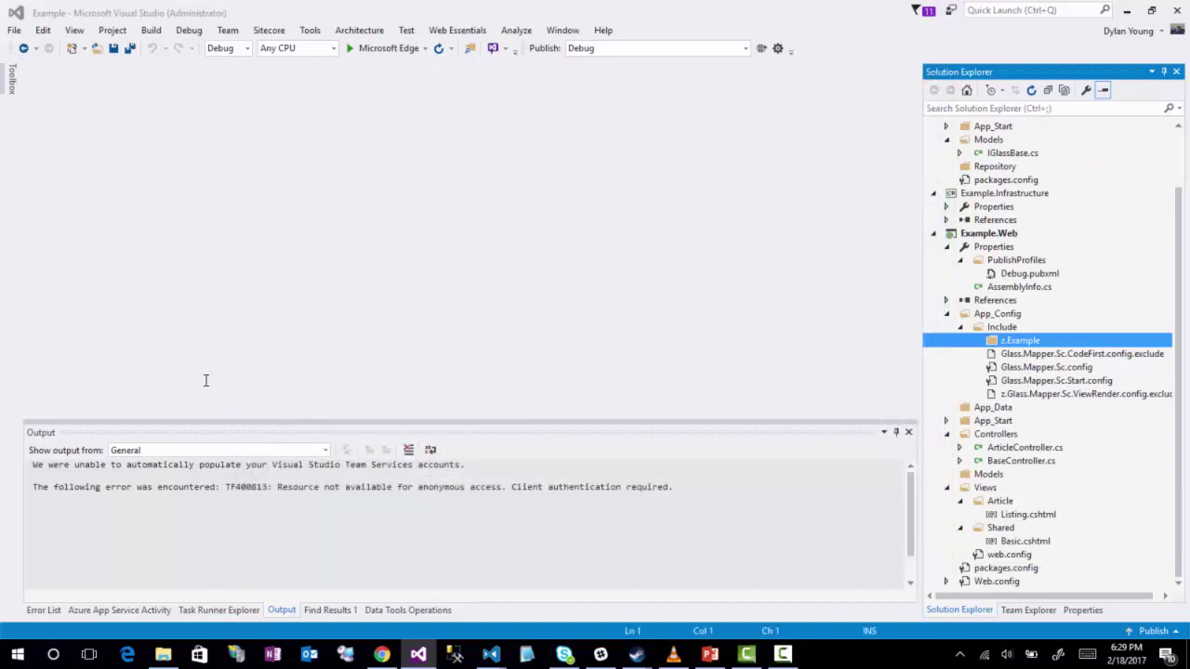
{"action": "key", "text": "ctrl+a"}
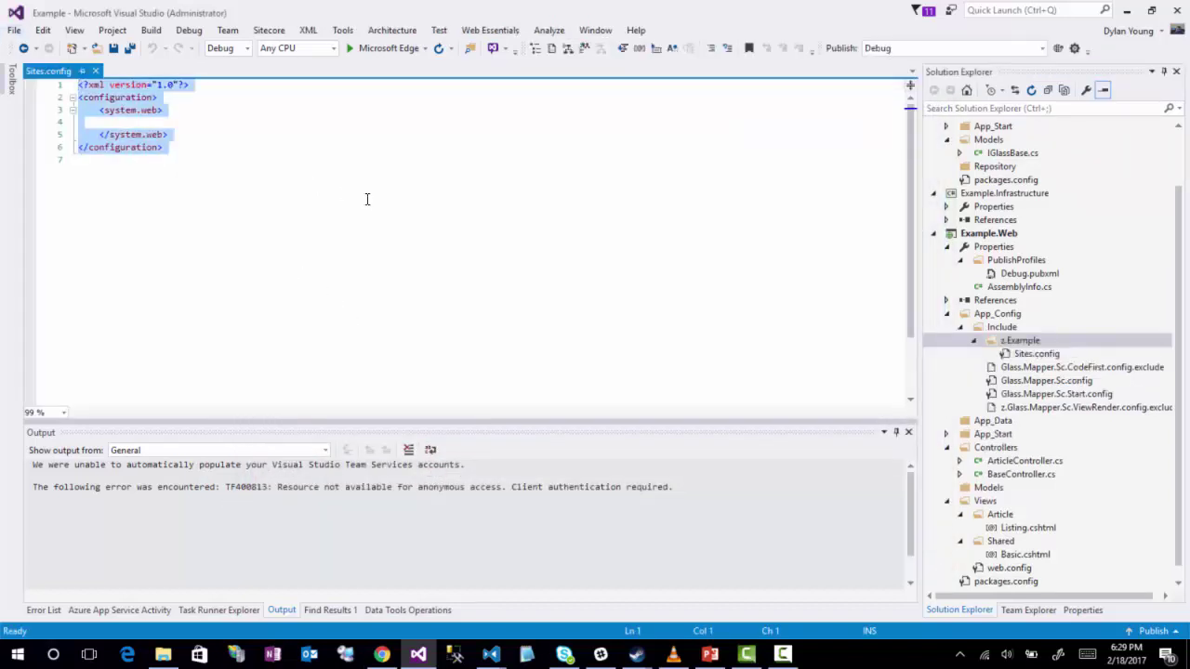
Step: Replace the default XML with a patch configuration root containing a sitecore element
{"action": "key", "text": "Delete"}
{"action": "type", "text": "<"}
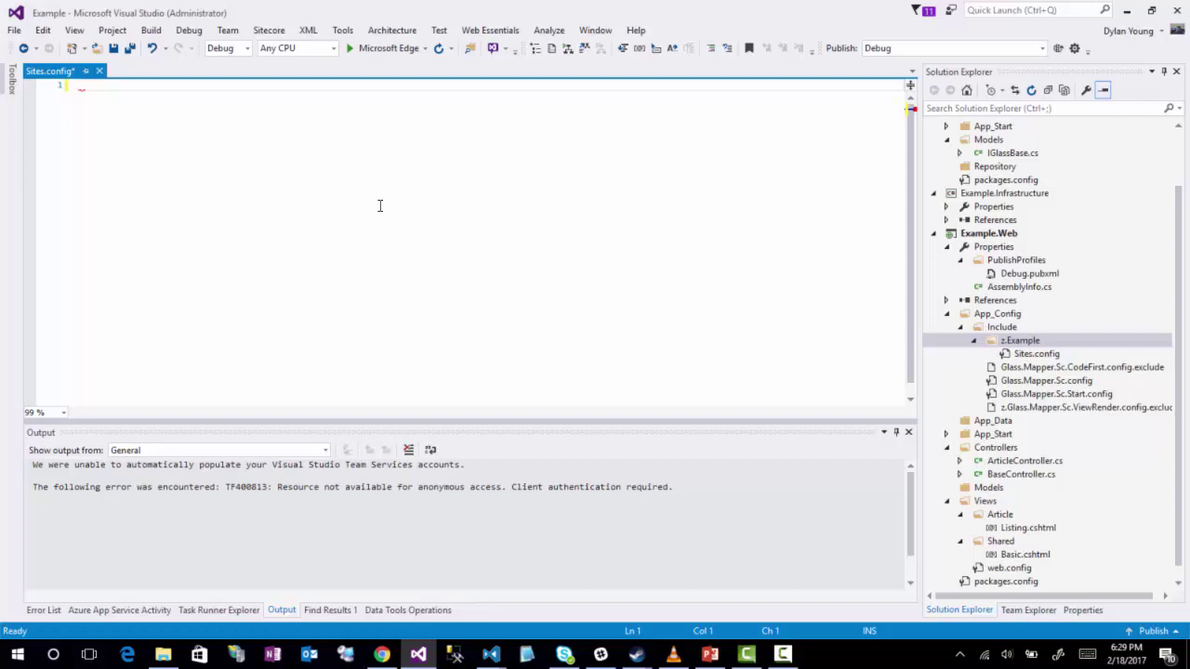
{"action": "type", "text": "<configuration"}
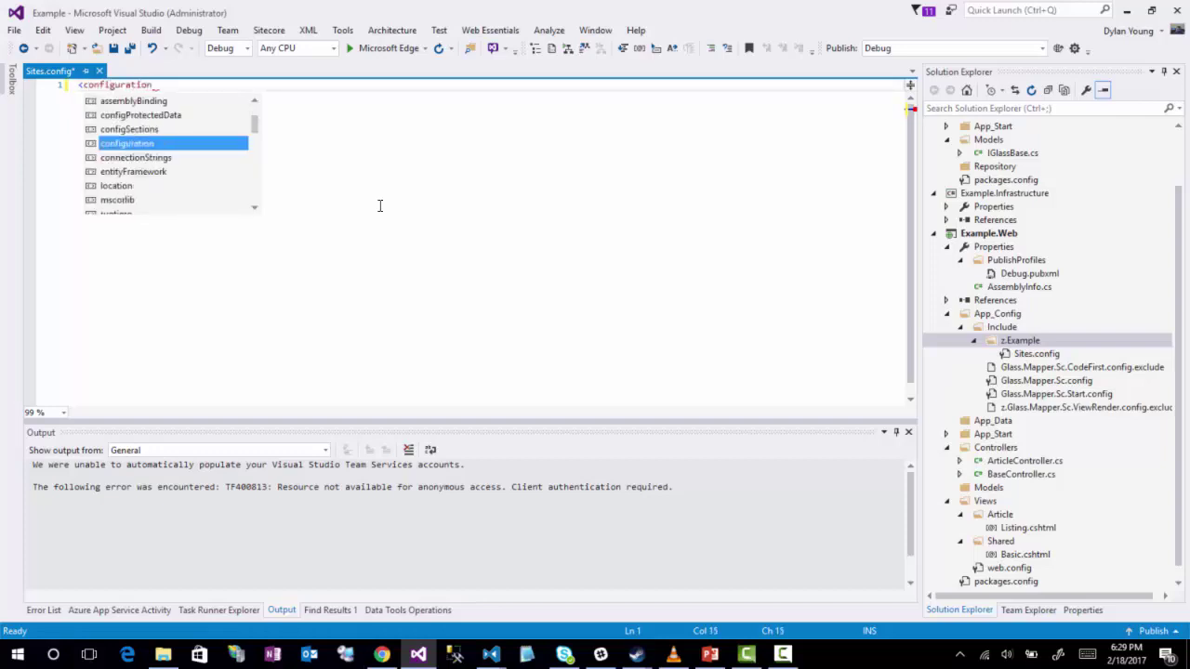
{"action": "type", "text": " xmlns:patch=h"}
{"action": "type", "text": "ttp://www.sitecore.net/xmlconfig/\">"}
{"action": "key", "text": "Return"}
{"action": "type", "text": "<"}
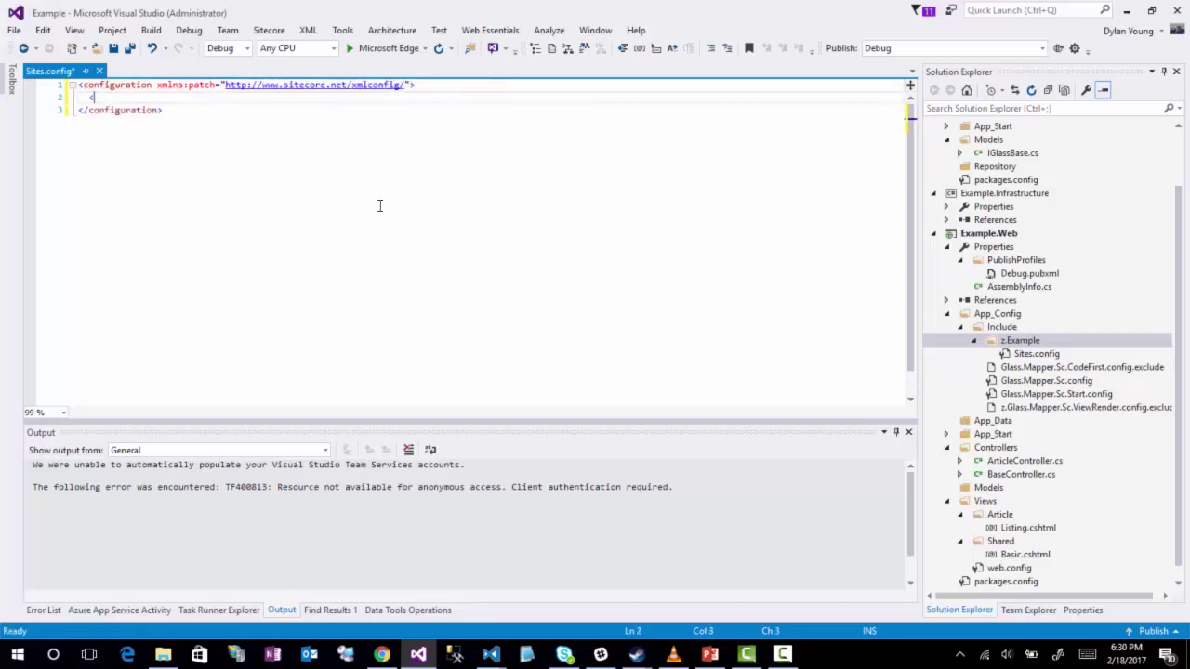
{"action": "type", "text": "sitecore></sitecore>"}
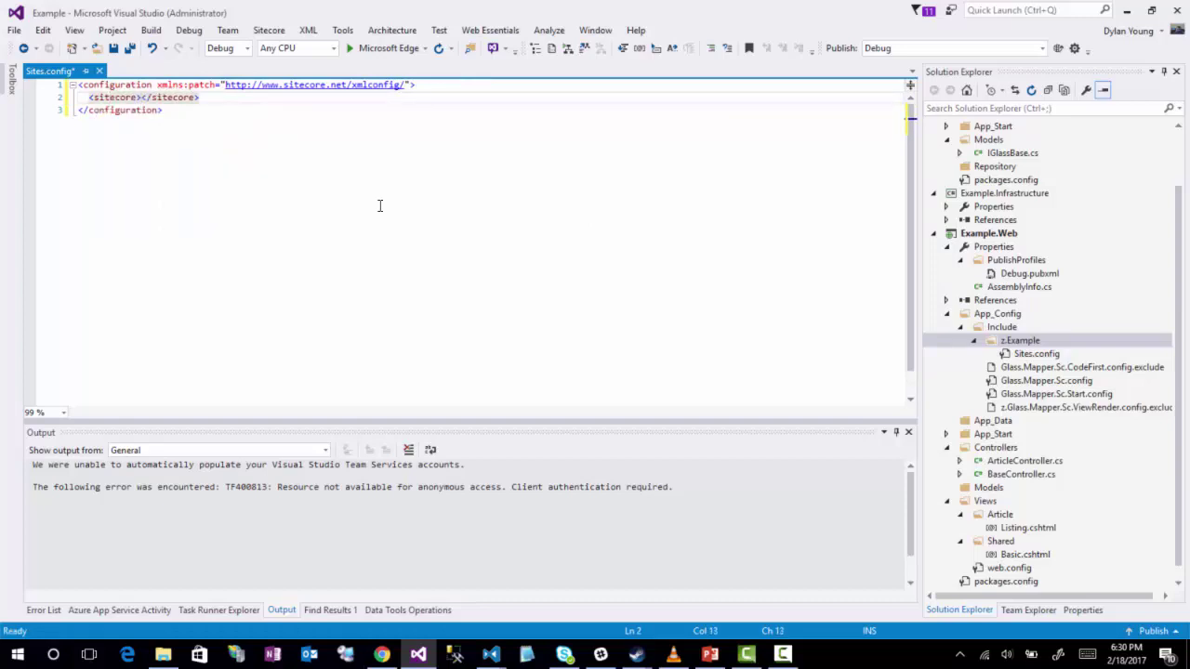
{"action": "key", "text": "Return"}
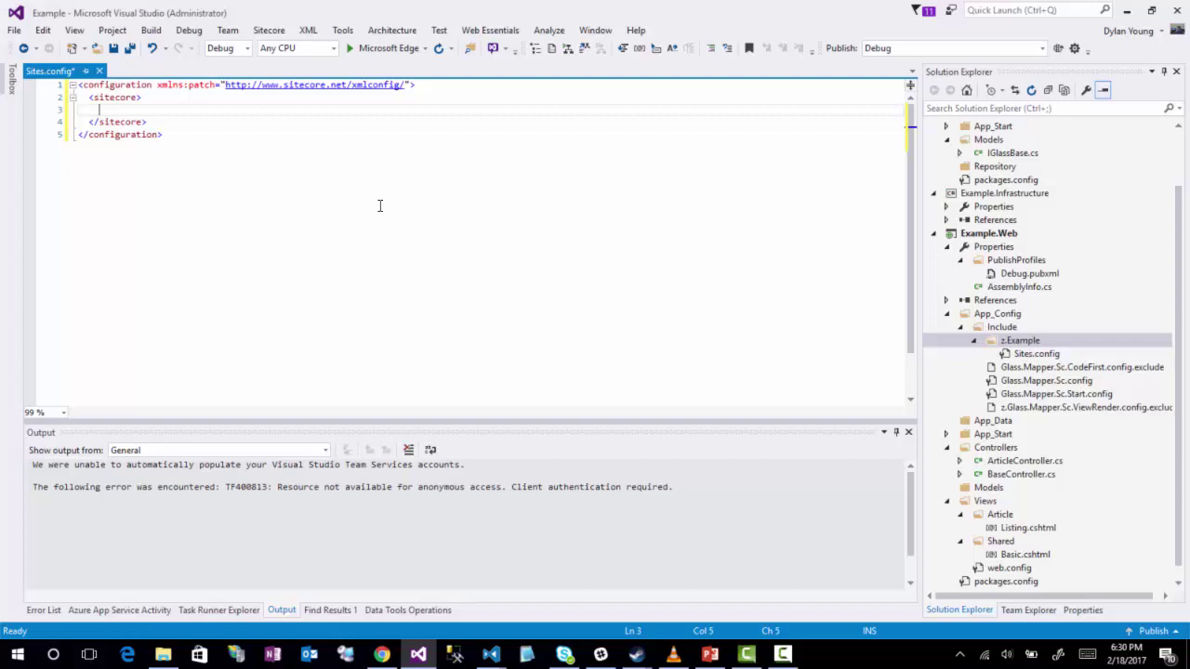
Step: Add a sites element and begin a site element named "ExampleSite"
{"action": "type", "text": "<sitec"}
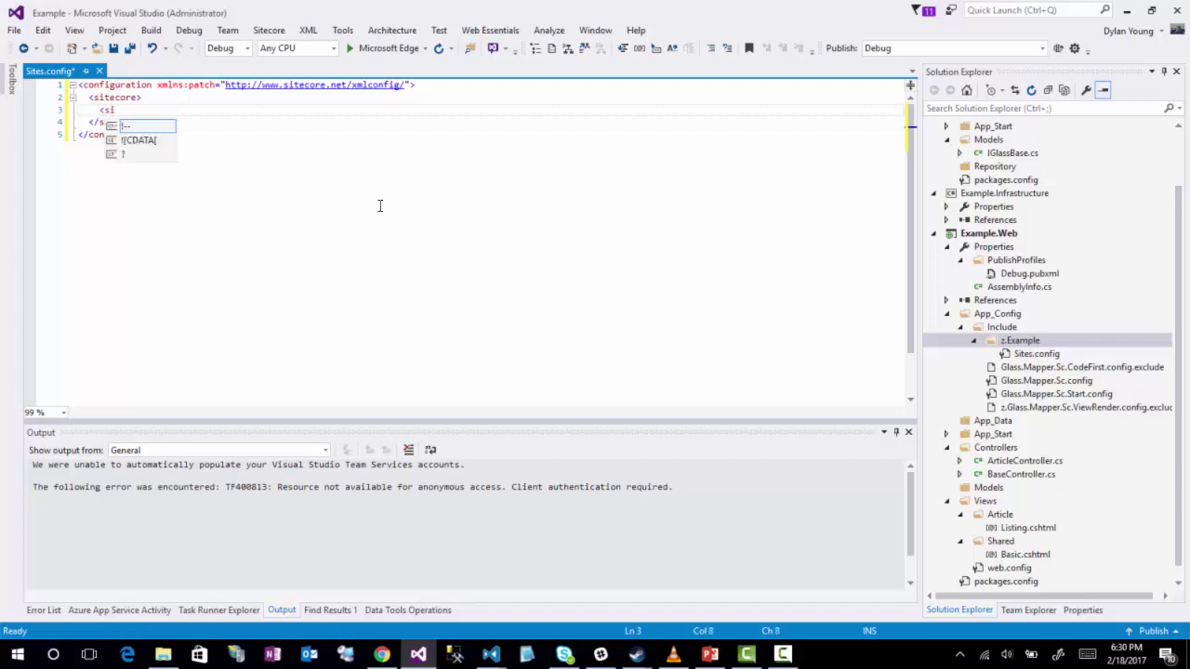
{"action": "key", "text": "BackSpace"}
{"action": "type", "text": "s></sites>"}
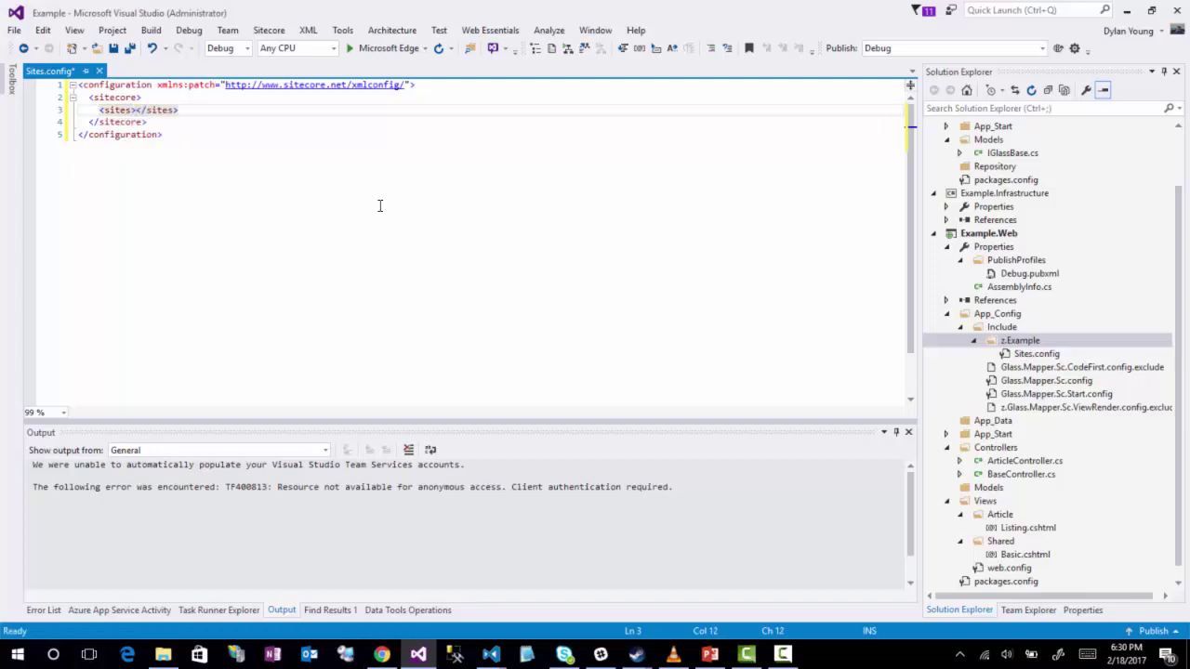
{"action": "key", "text": "Return"}
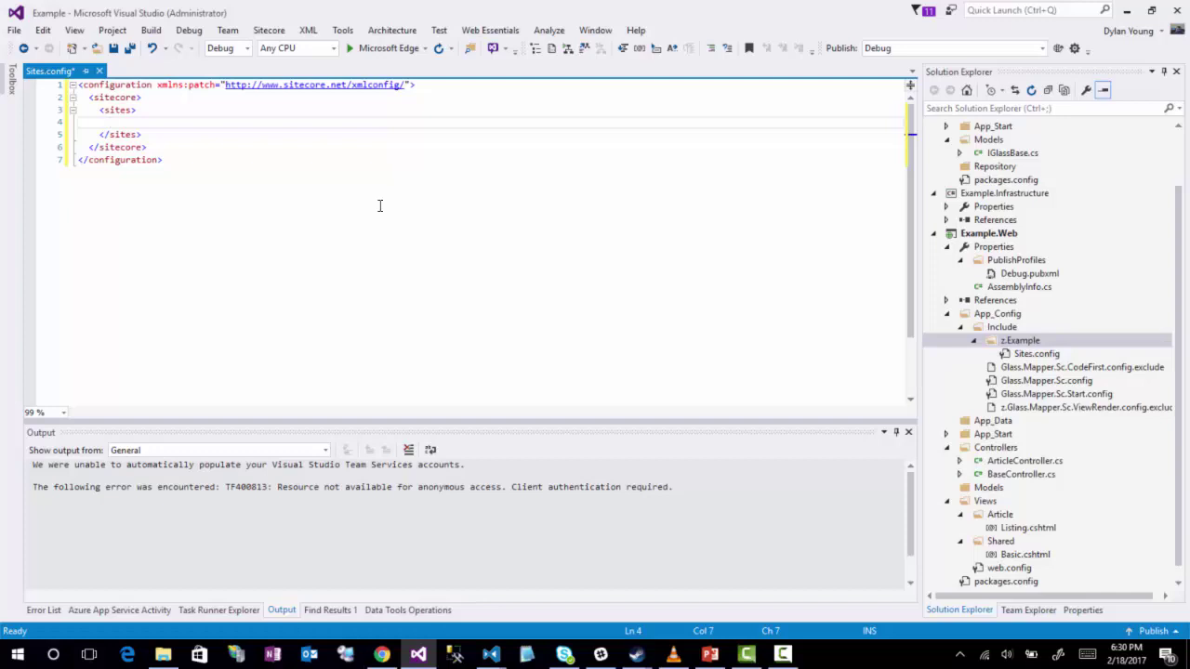
{"action": "type", "text": "<site"}
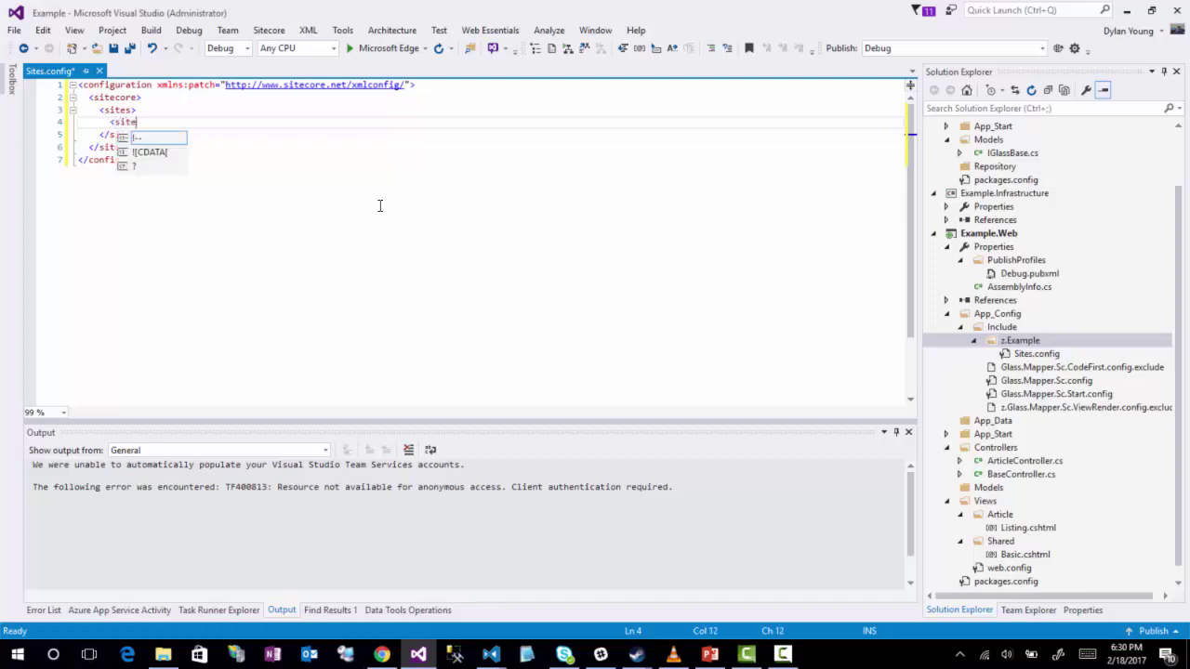
{"action": "type", "text": " name=\""}
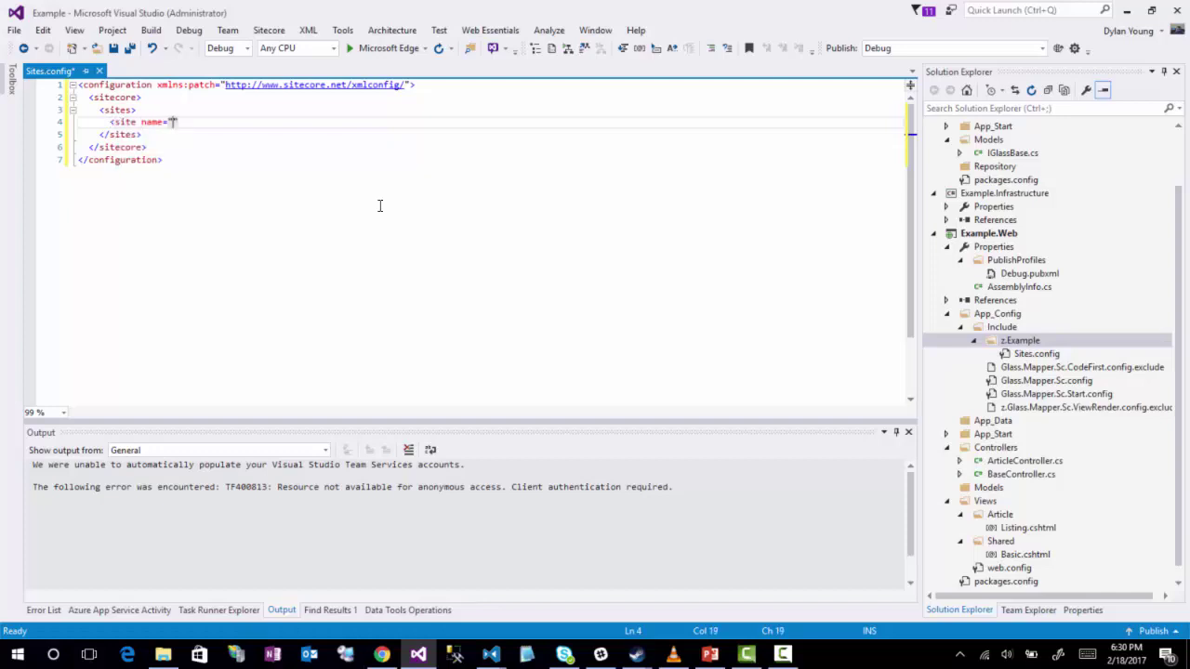
{"action": "type", "text": "ExampleSite"}
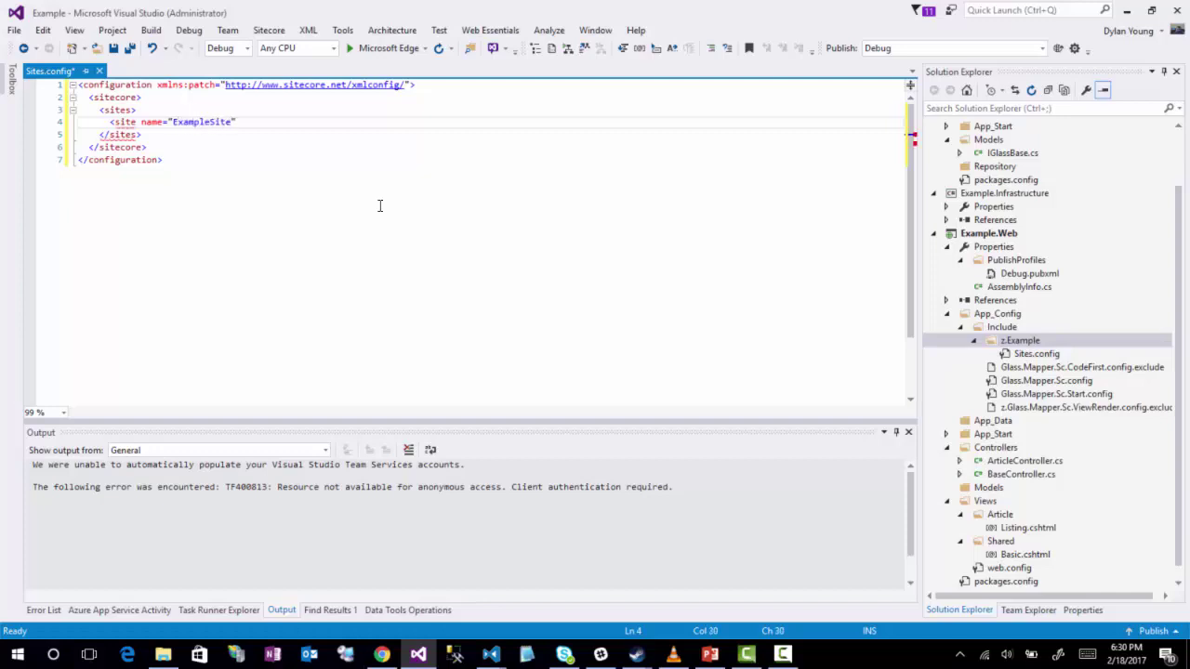
{"action": "type", "text": "\""}
{"action": "key", "text": "Delete"}
{"action": "key", "text": "Return"}
{"action": "type", "text": "pat"}
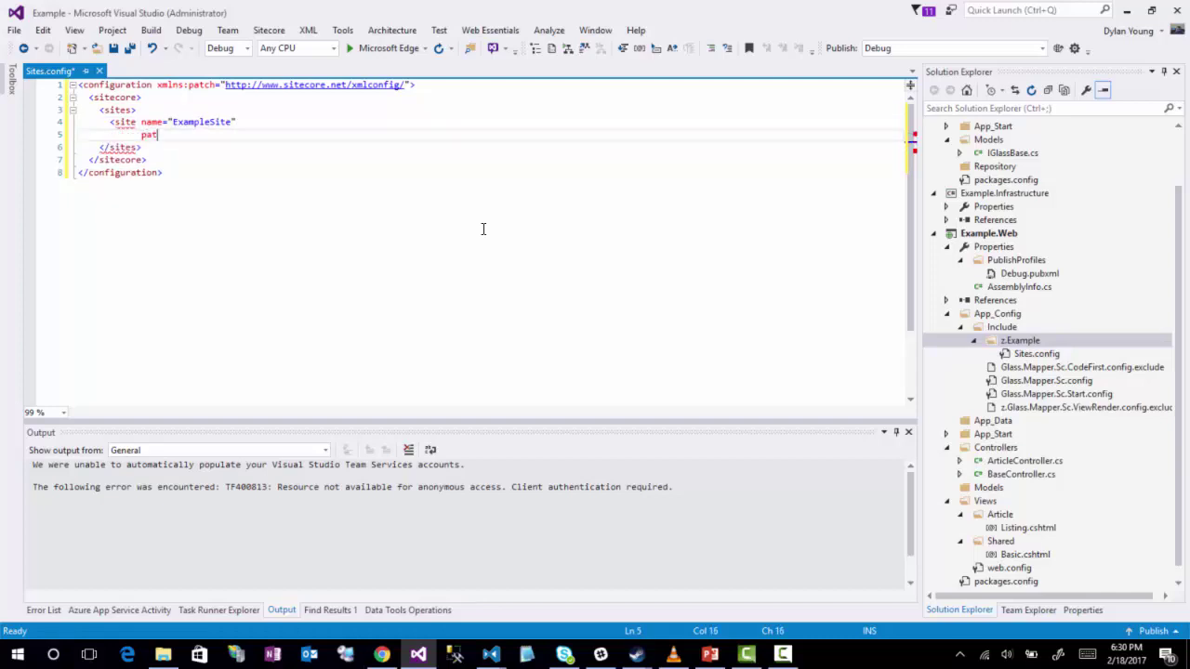
{"action": "type", "text": "ch:after"}
{"action": "type", "text": "=\"si"}
{"action": "type", "text": "te[@"}
{"action": "type", "text": "name='"}
{"action": "type", "text": "modules"}
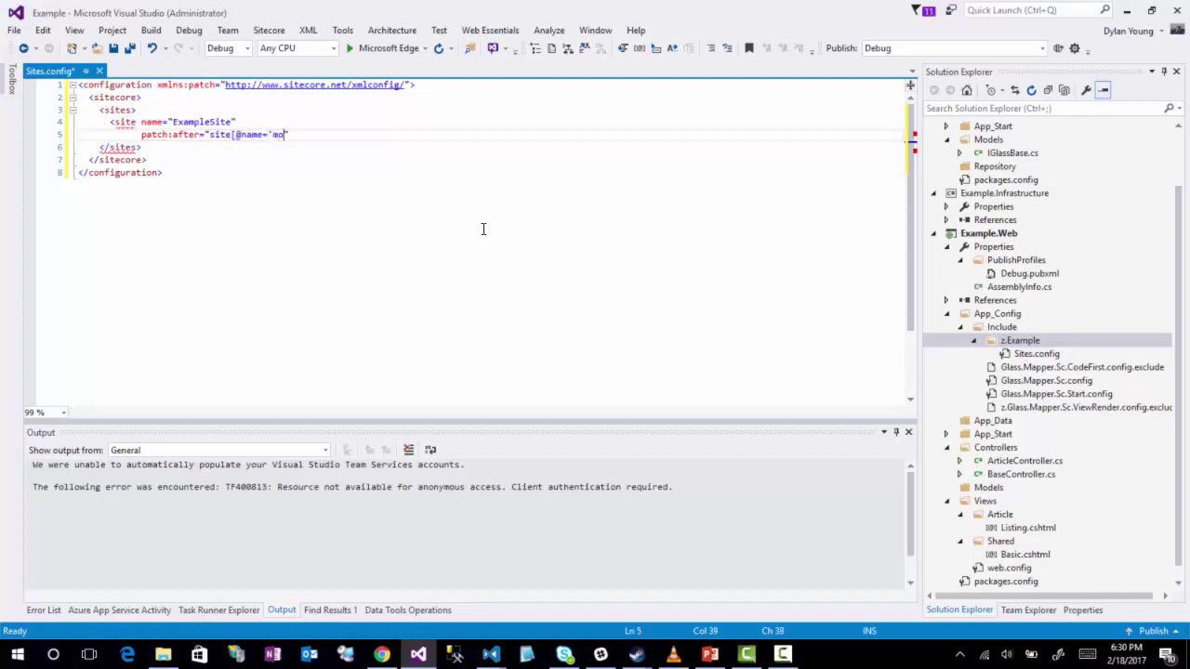
{"action": "type", "text": "_website']"}
{"action": "key", "text": "Return"}
{"action": "type", "text": "ta"}
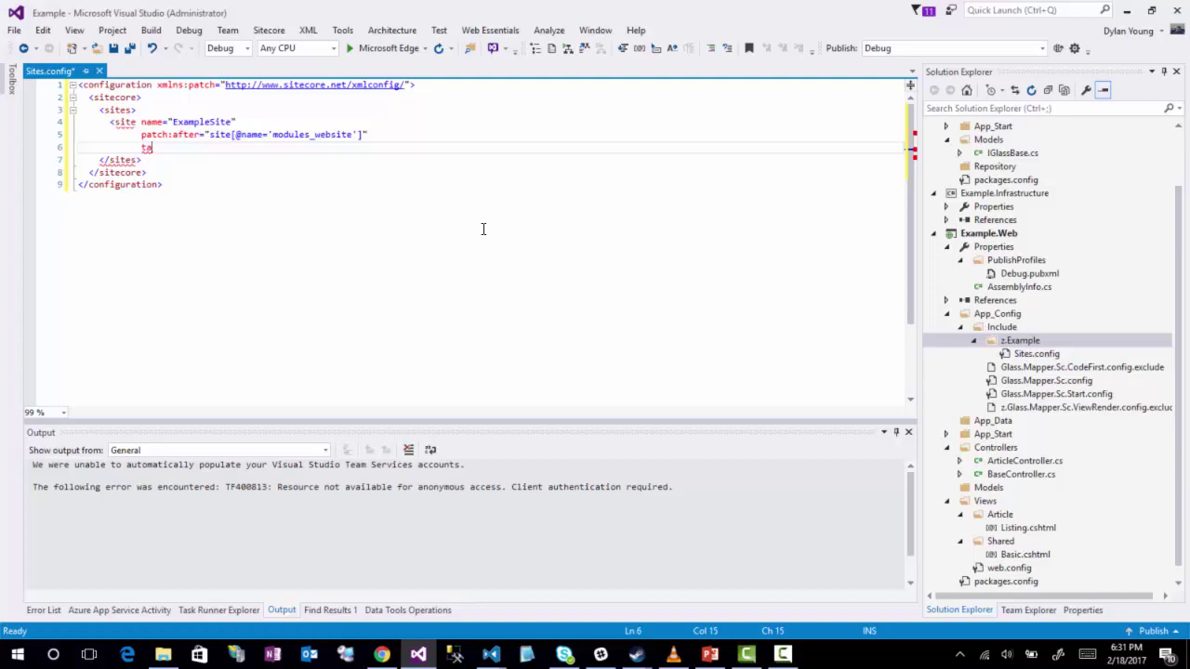
{"action": "type", "text": "rgetHostName=\"example-82\""}
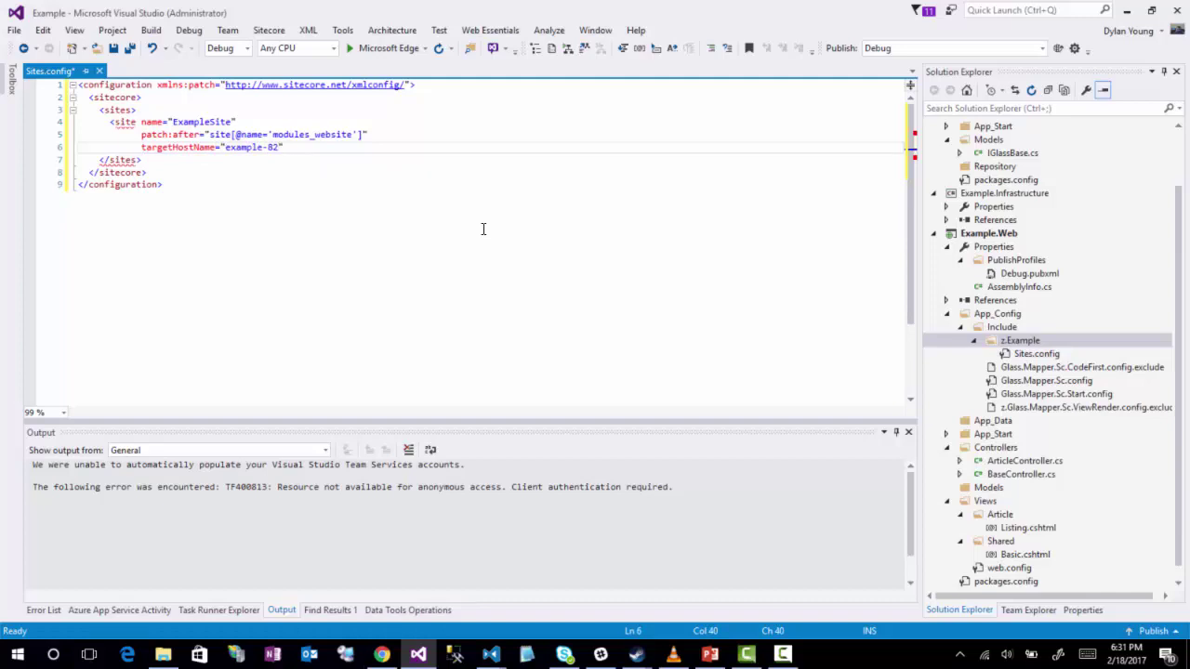
Step: Add a database="web" attribute to the ExampleSite element
{"action": "key", "text": "Return"}
{"action": "type", "text": "d"}
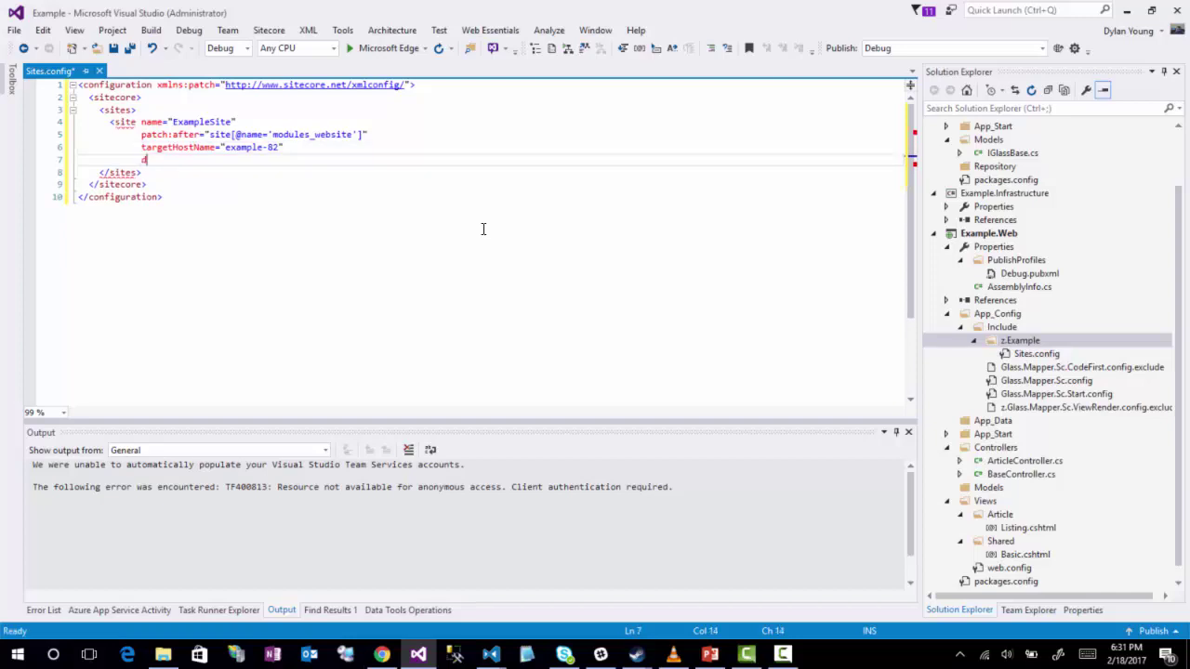
{"action": "type", "text": "atabase=\"\""}
{"action": "key", "text": "Left"}
{"action": "type", "text": "web"}
{"action": "key", "text": "End"}
Step: Add virtualFolder "/", physicalFolder "/" and rootPath "/sitecore/content/example-site" attributes
{"action": "key", "text": "Return"}
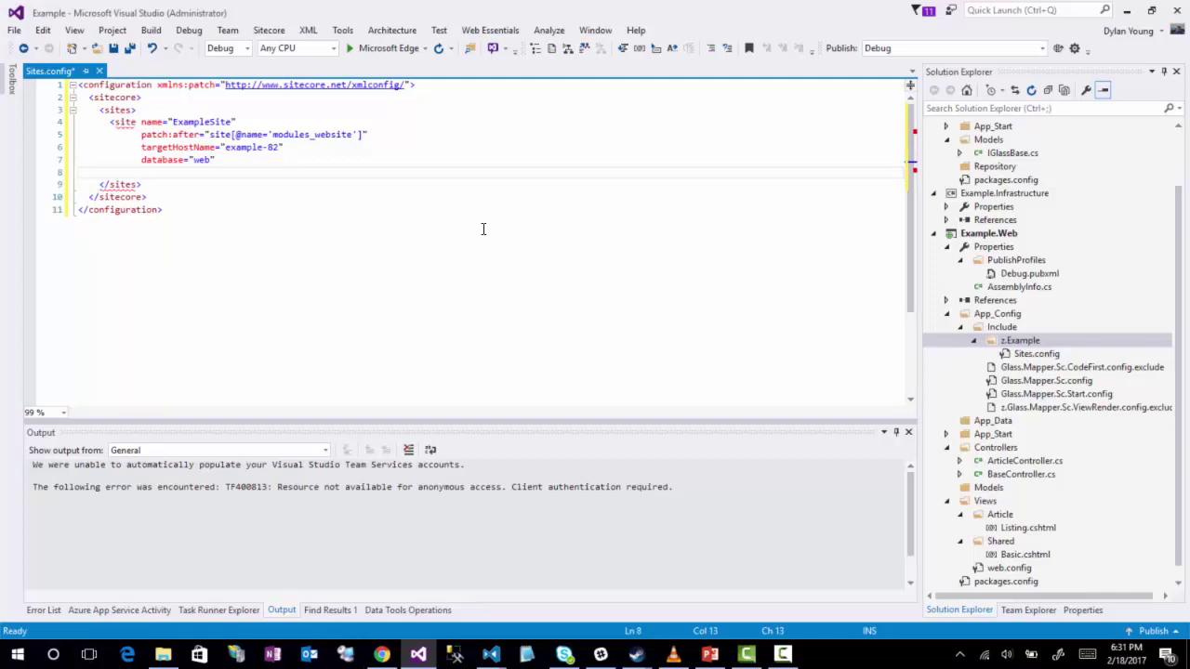
{"action": "type", "text": "virtualFolder=\"/"}
{"action": "key", "text": "Delete"}
{"action": "key", "text": "Return"}
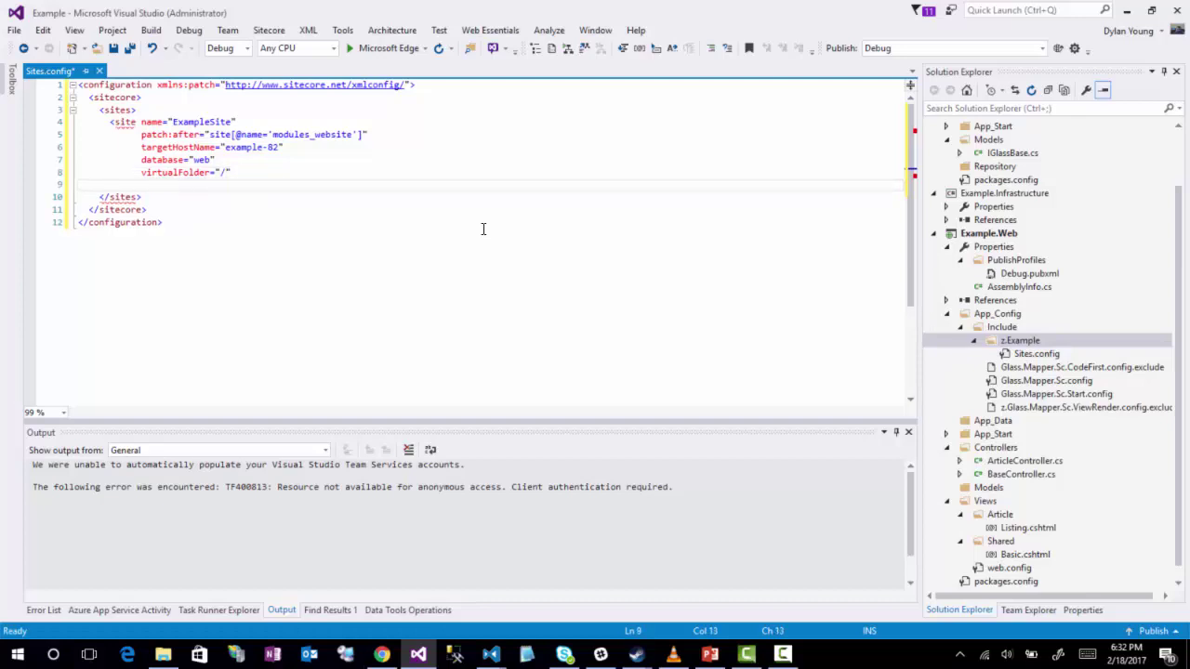
{"action": "type", "text": "physicalFolder=\"/"}
{"action": "key", "text": "Return"}
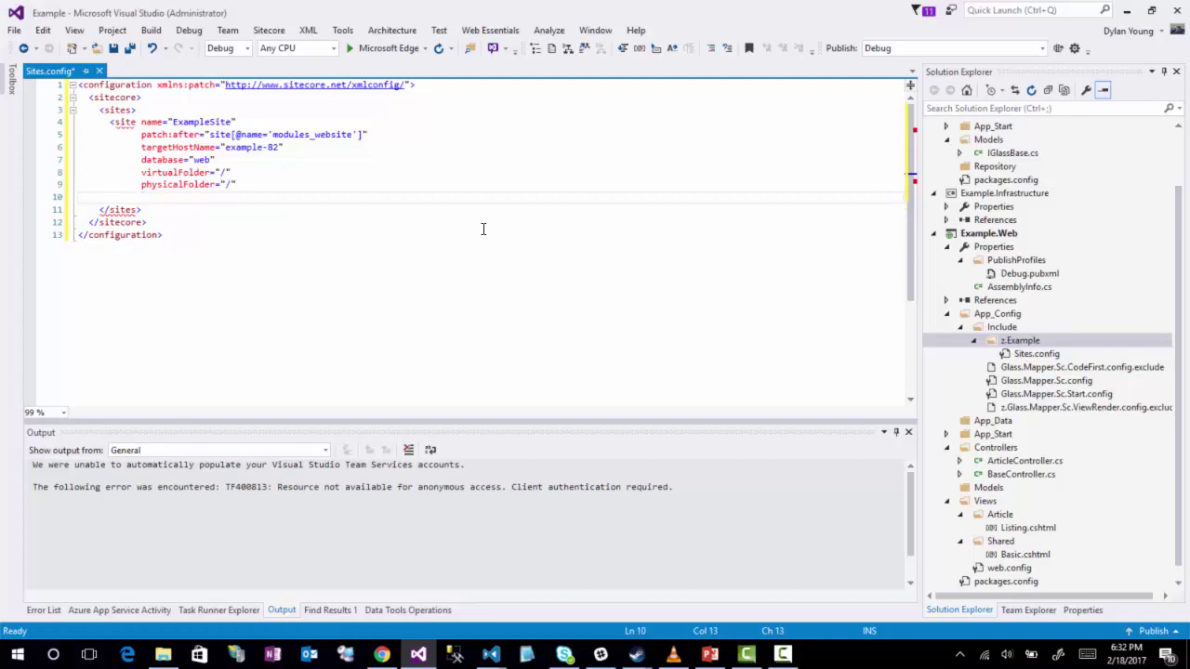
{"action": "type", "text": "root"}
{"action": "type", "text": "Path"}
{"action": "type", "text": "=\"\""}
{"action": "type", "text": "/sitecore/co"}
{"action": "type", "text": "ntent/exa"}
{"action": "type", "text": "mple-site"}
{"action": "type", "text": "\""}
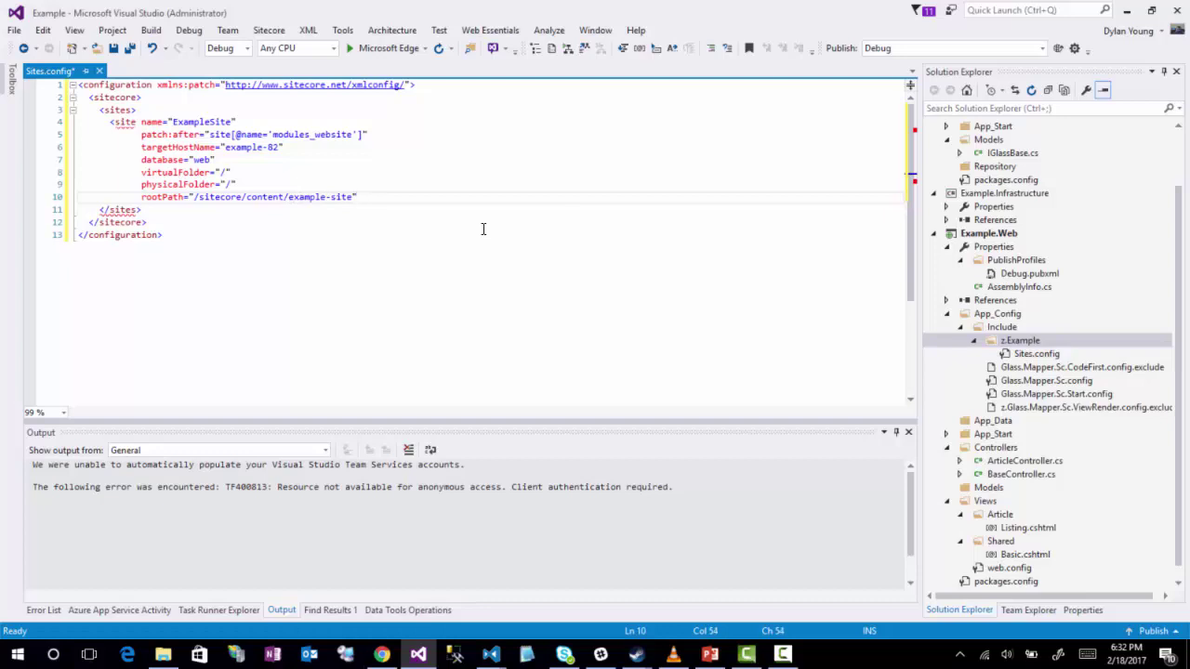
Step: Add startItem "/home" and domain "extranet", then begin an allowDebug attribute
{"action": "key", "text": "Return"}
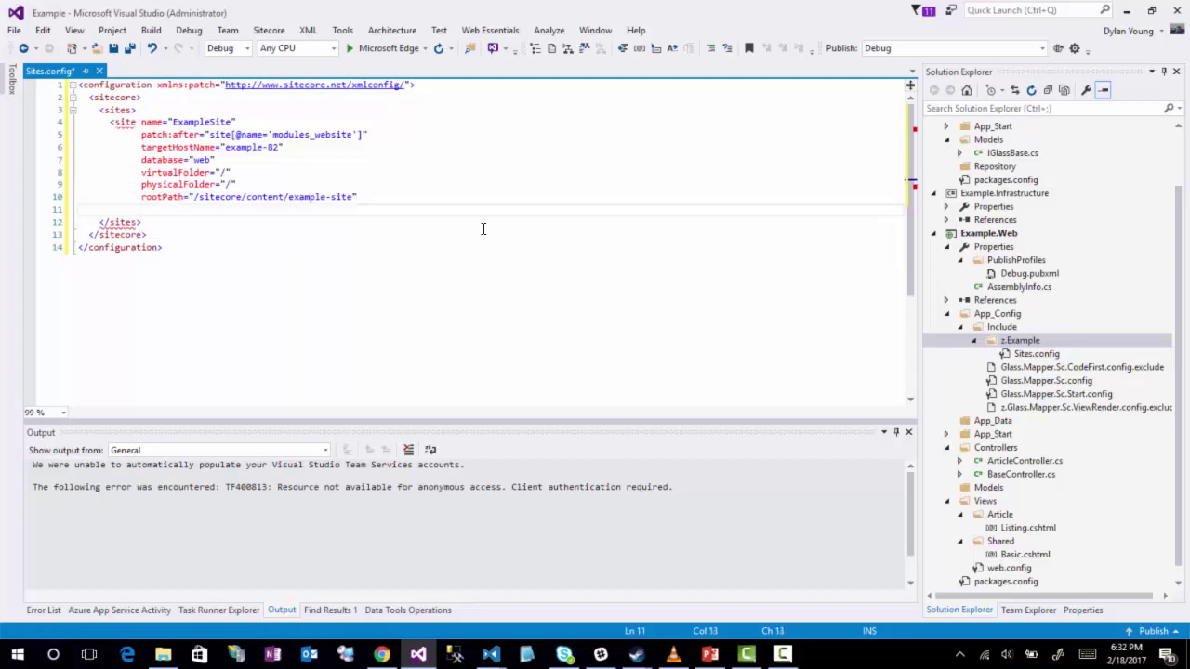
{"action": "type", "text": "startItem =\""}
{"action": "key", "text": "BackSpace"}
{"action": "key", "text": "BackSpace"}
{"action": "key", "text": "BackSpace"}
{"action": "key", "text": "BackSpace"}
{"action": "type", "text": "=\"\""}
{"action": "key", "text": "Left"}
{"action": "type", "text": "/home"}
{"action": "key", "text": "Return"}
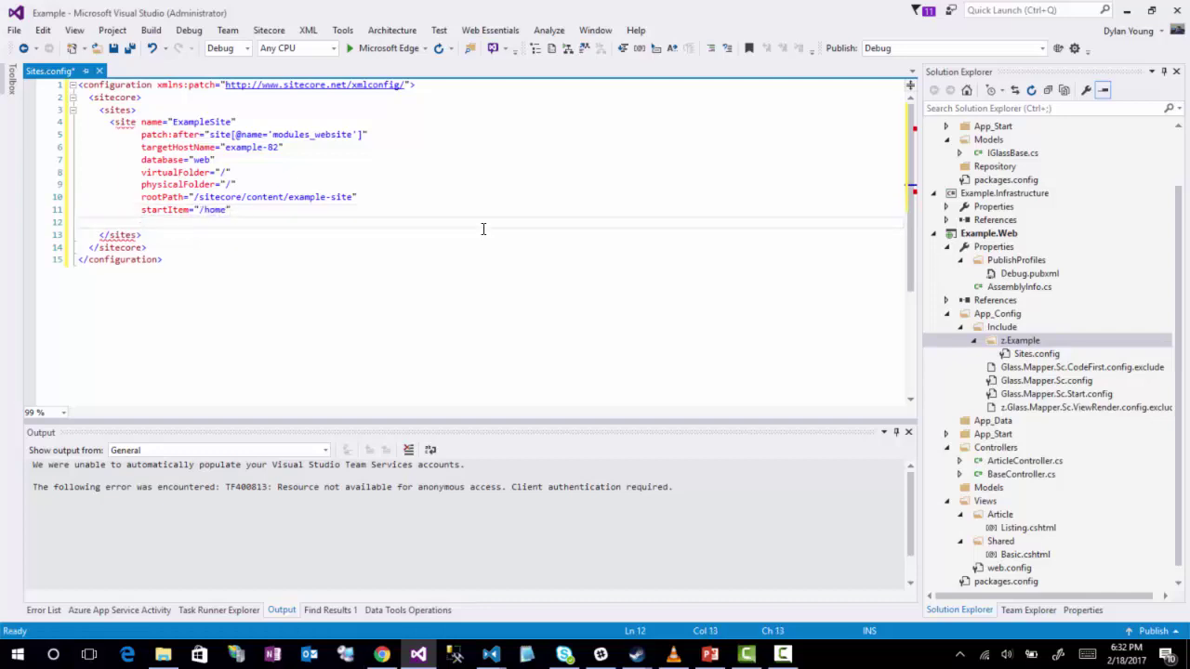
{"action": "type", "text": "domain=\"extranet"}
{"action": "key", "text": "Return"}
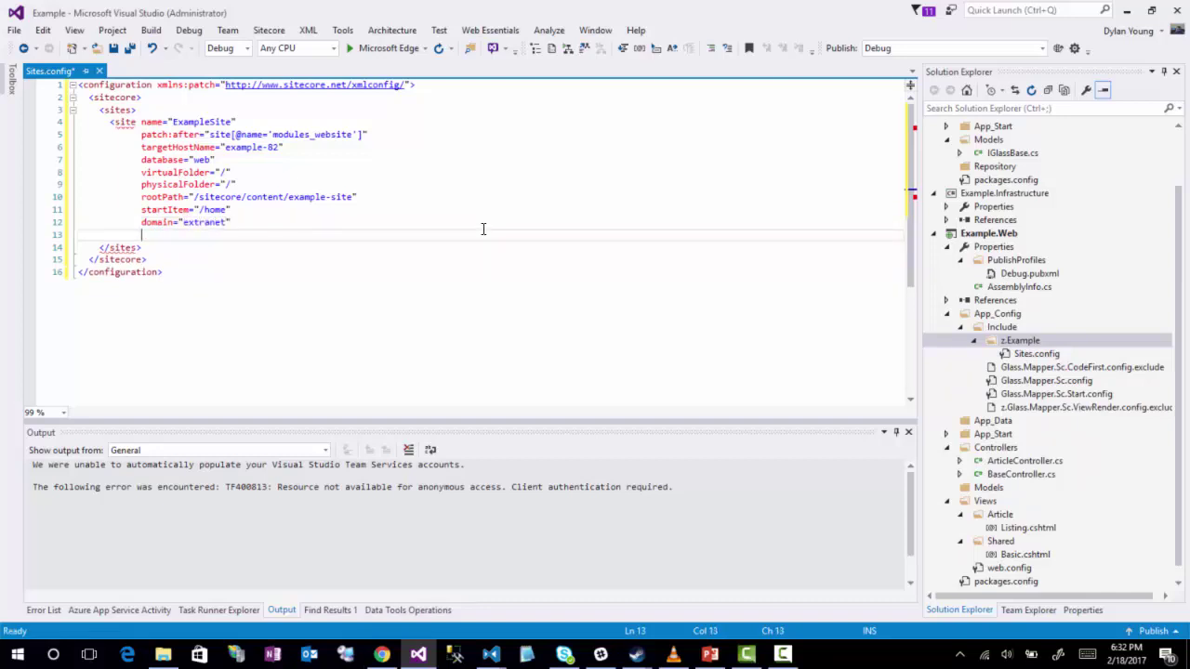
{"action": "type", "text": "allowDebug=\"true"}
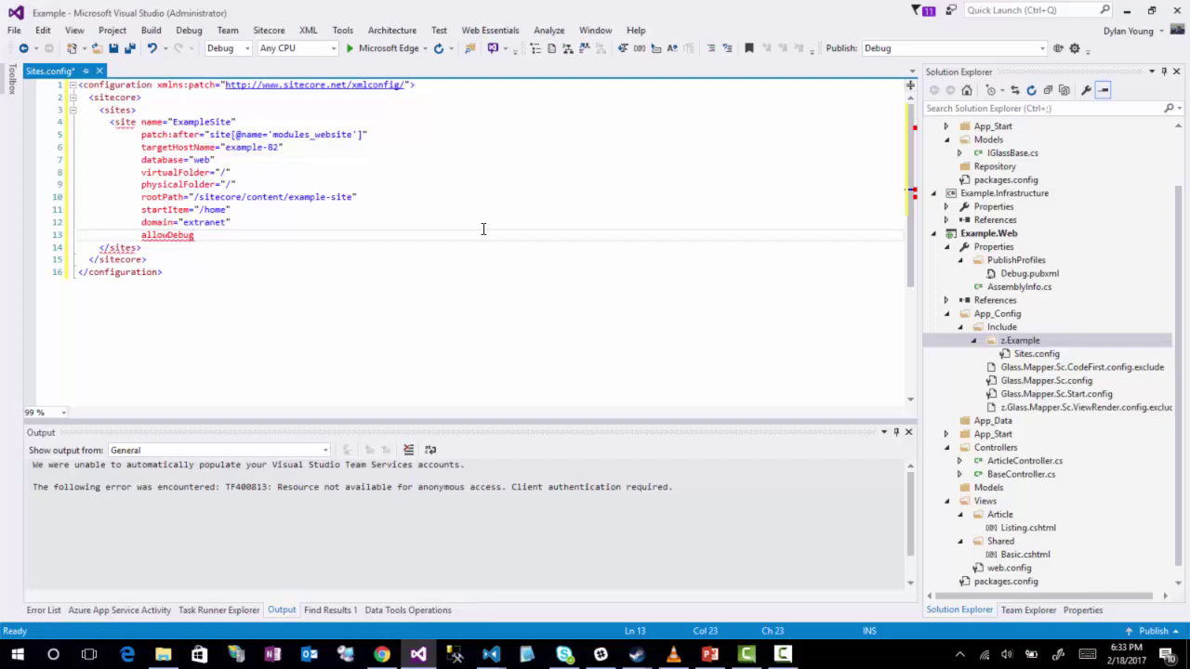
Step: Set allowDebug and cacheHtml to true on the ExampleSite entry
{"action": "type", "text": "="}
{"action": "type", "text": "true"}
{"action": "key", "text": "Return"}
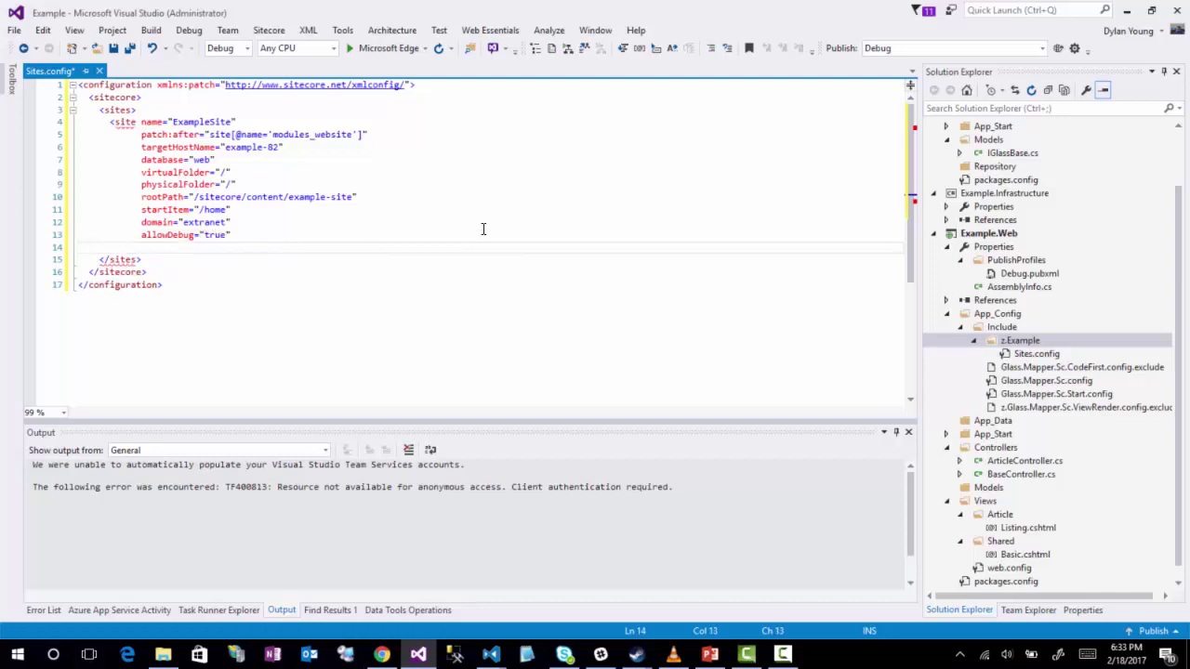
{"action": "type", "text": "cacheHtml=\"true\""}
{"action": "key", "text": "Return"}
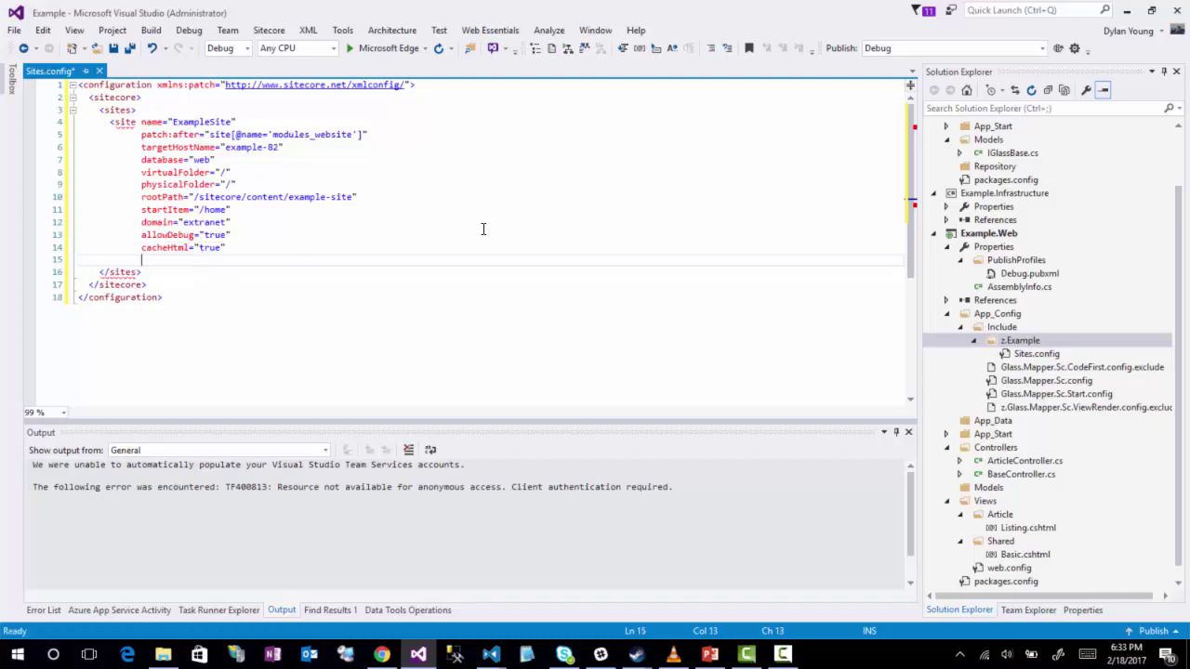
Step: Add htmlCacheSize="50MB" and registryCacheSize="0" on separate lines
{"action": "type", "text": "htmlCacheSize="}
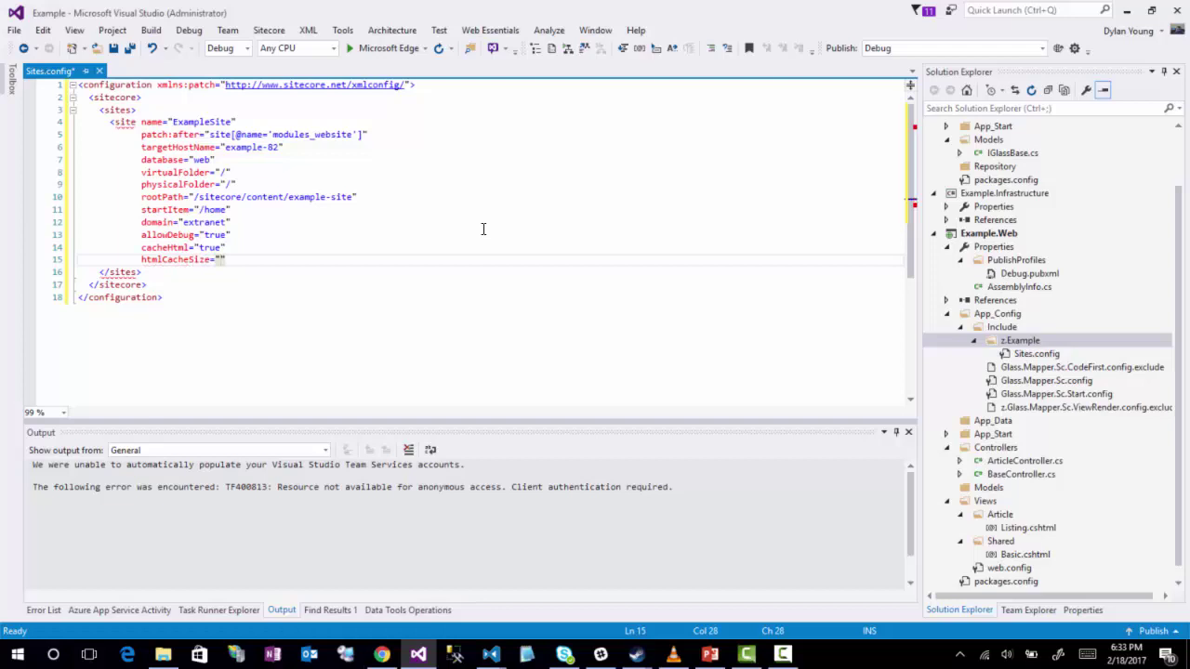
{"action": "type", "text": "50MB"}
{"action": "key", "text": "Return"}
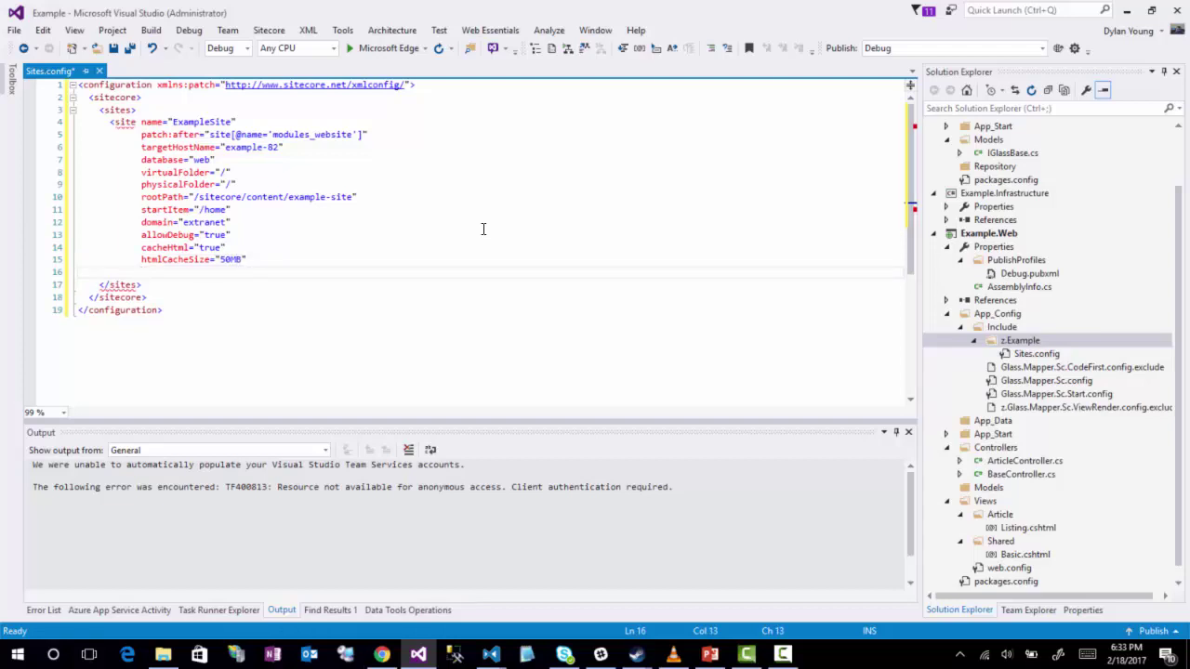
{"action": "type", "text": "registe"}
{"action": "type", "text": "yCacheSize=0"}
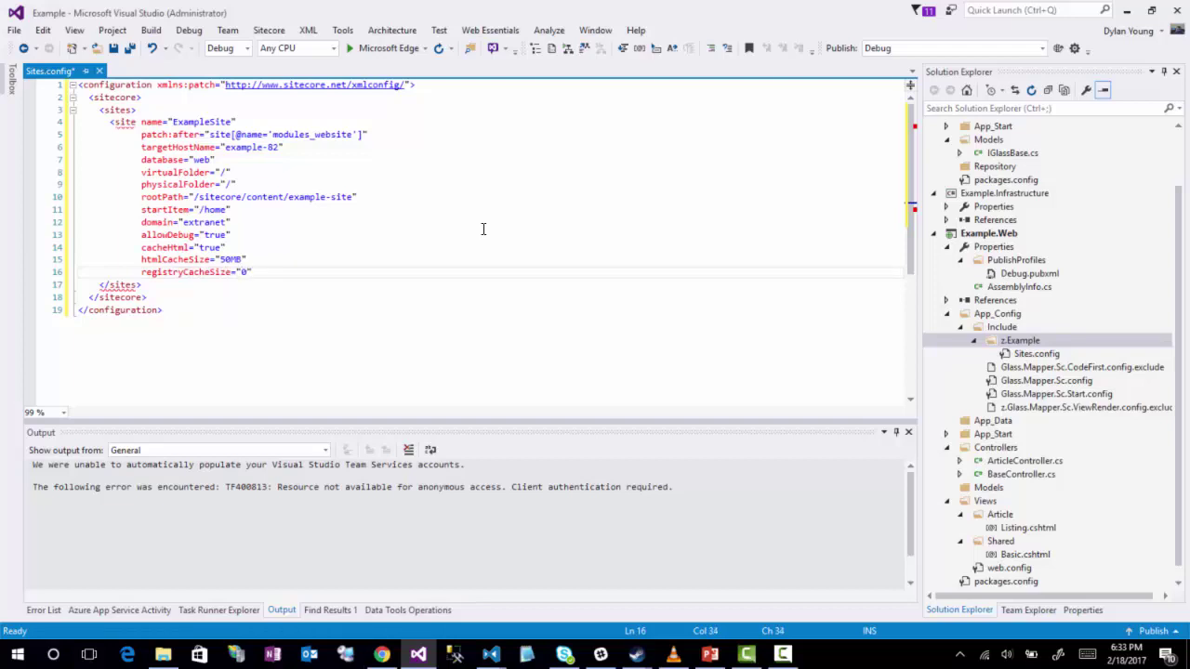
{"action": "key", "text": "Return"}
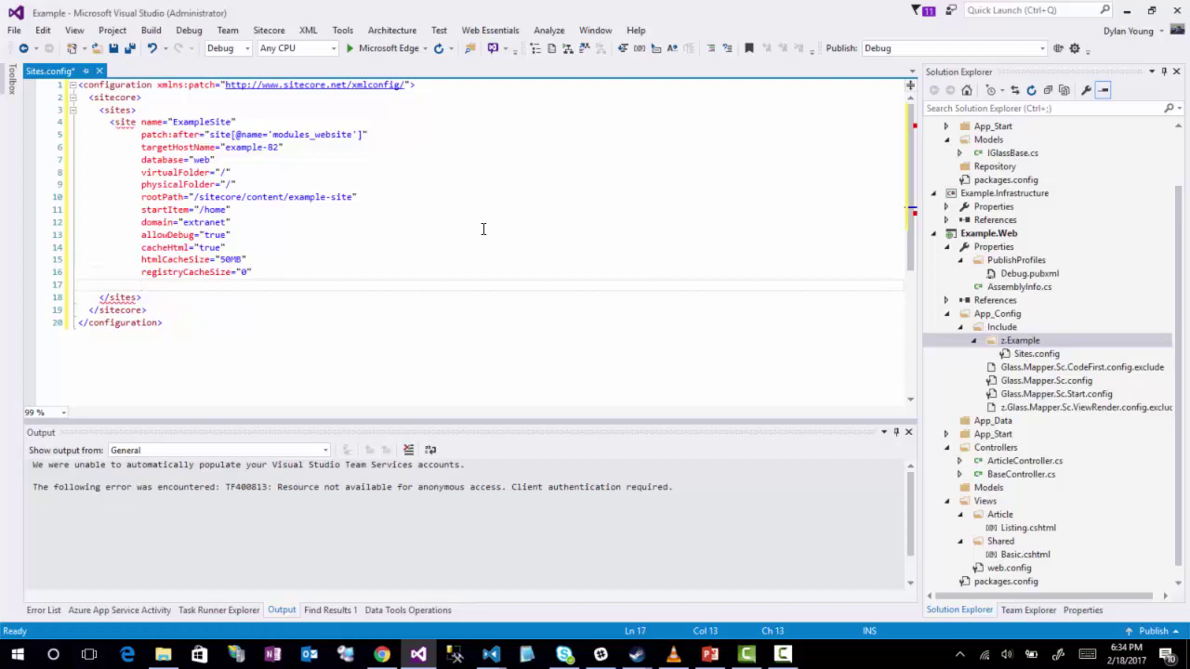
Step: Add viewStateCacheSize="0" and xslCacheSize="25MB" to the ExampleSite entry
{"action": "type", "text": "viewStateCacheSize=\""}
{"action": "key", "text": "BackSpace"}
{"action": "type", "text": "0"}
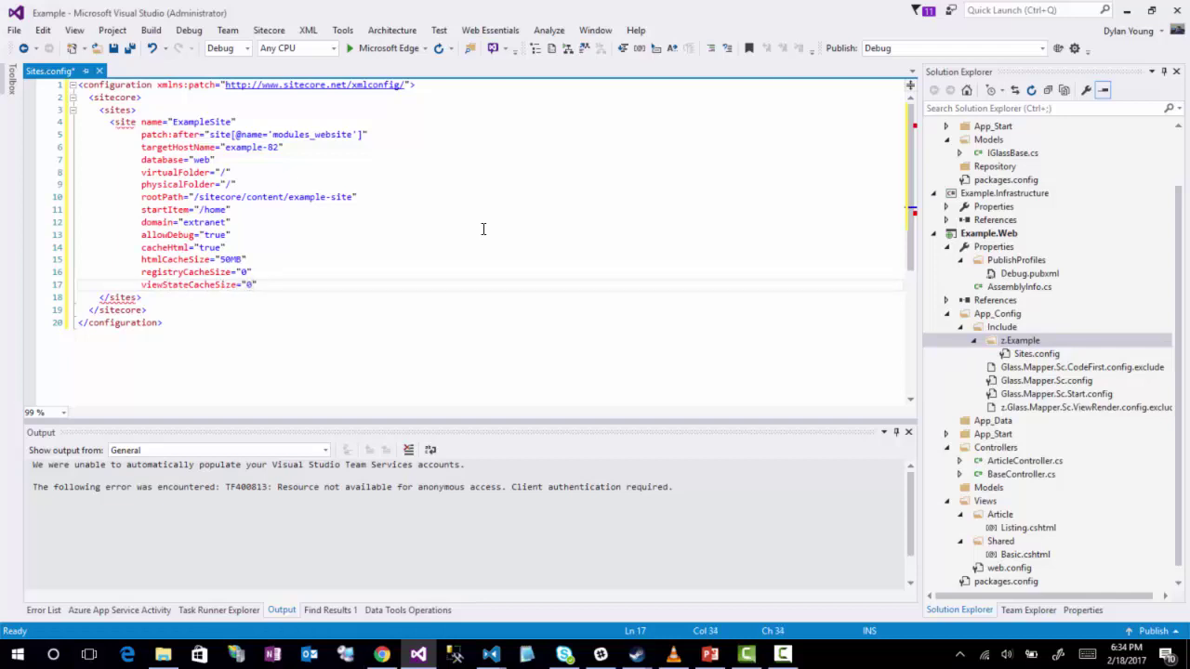
{"action": "key", "text": "Return"}
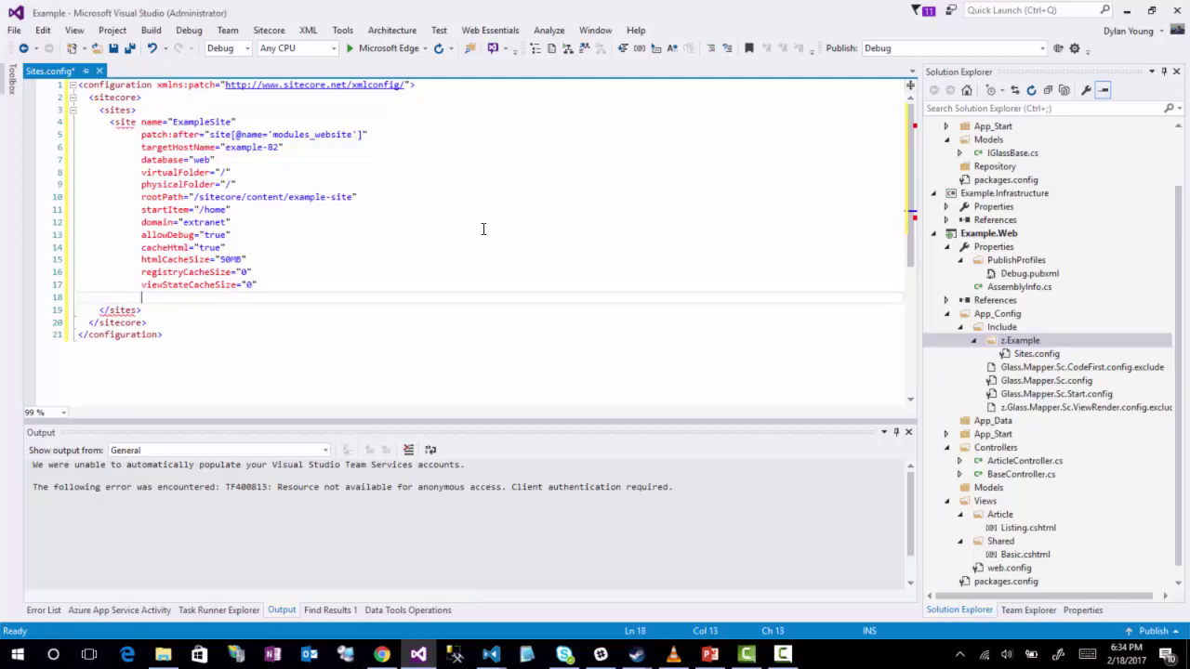
{"action": "type", "text": "xslCacheSize=\"25MB"}
{"action": "key", "text": "End"}
{"action": "key", "text": "Return"}
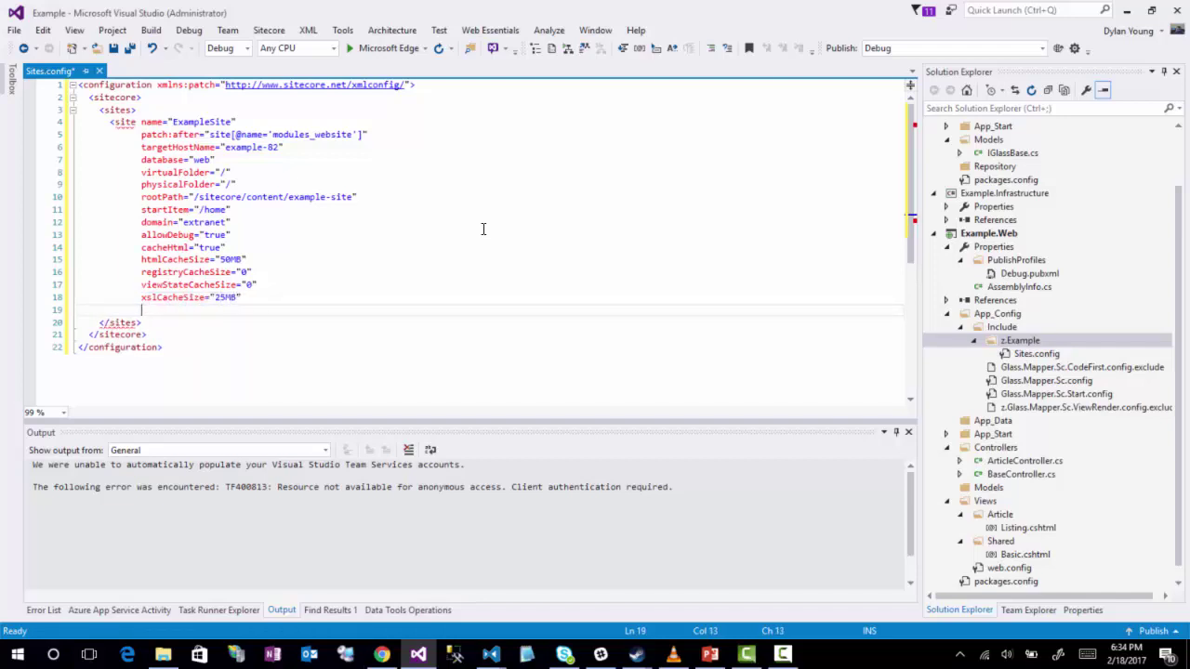
Step: Add filteredItemsCacheSize="10MB" and enablePreview="true", then begin the enableWebEdit attribute
{"action": "type", "text": "filteredItemsCacheSize=\""}
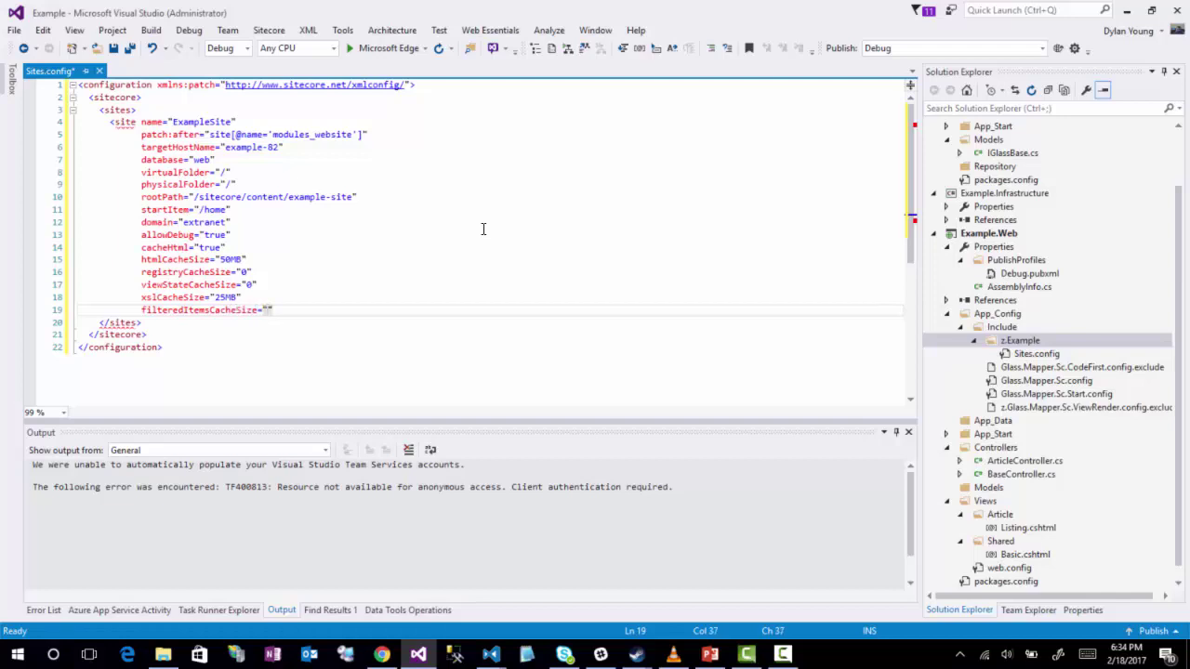
{"action": "type", "text": "10MB"}
{"action": "key", "text": "Return"}
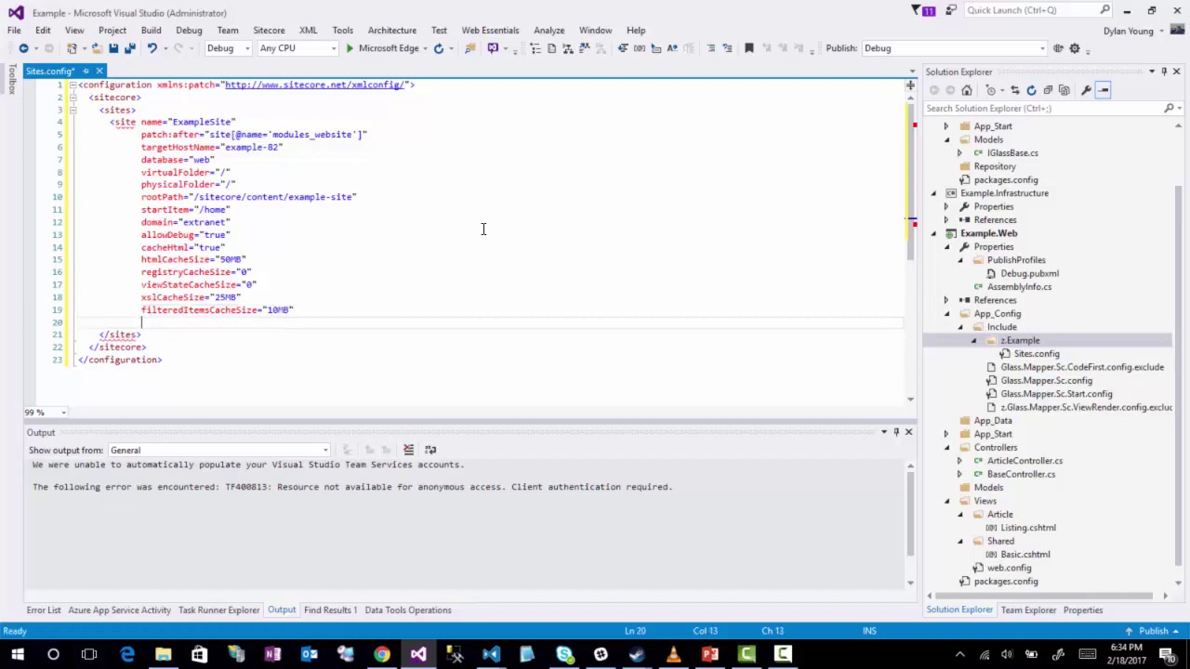
{"action": "type", "text": "enable"}
{"action": "type", "text": "Preview"}
{"action": "type", "text": "=\"t"}
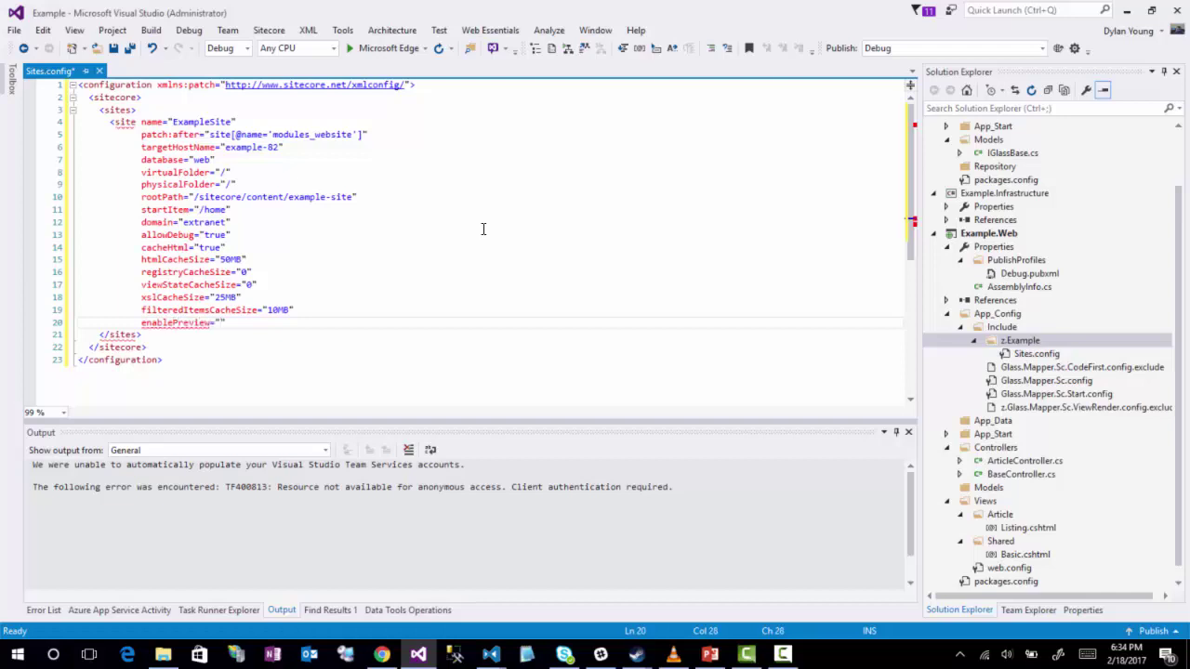
{"action": "type", "text": "rue\""}
{"action": "key", "text": "Return"}
{"action": "type", "text": "en"}
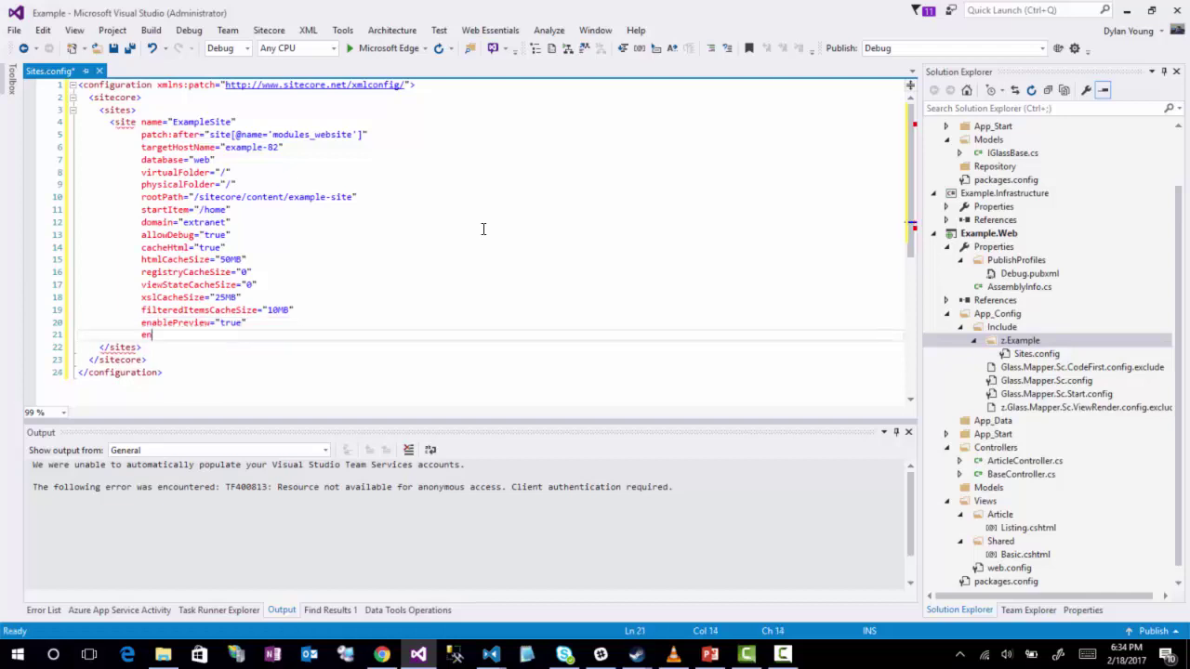
{"action": "type", "text": "ableWeb"}
Step: Set enableWebEdit and enableDebugger to true and add a disableClientData attribute
{"action": "type", "text": "Edit=\""}
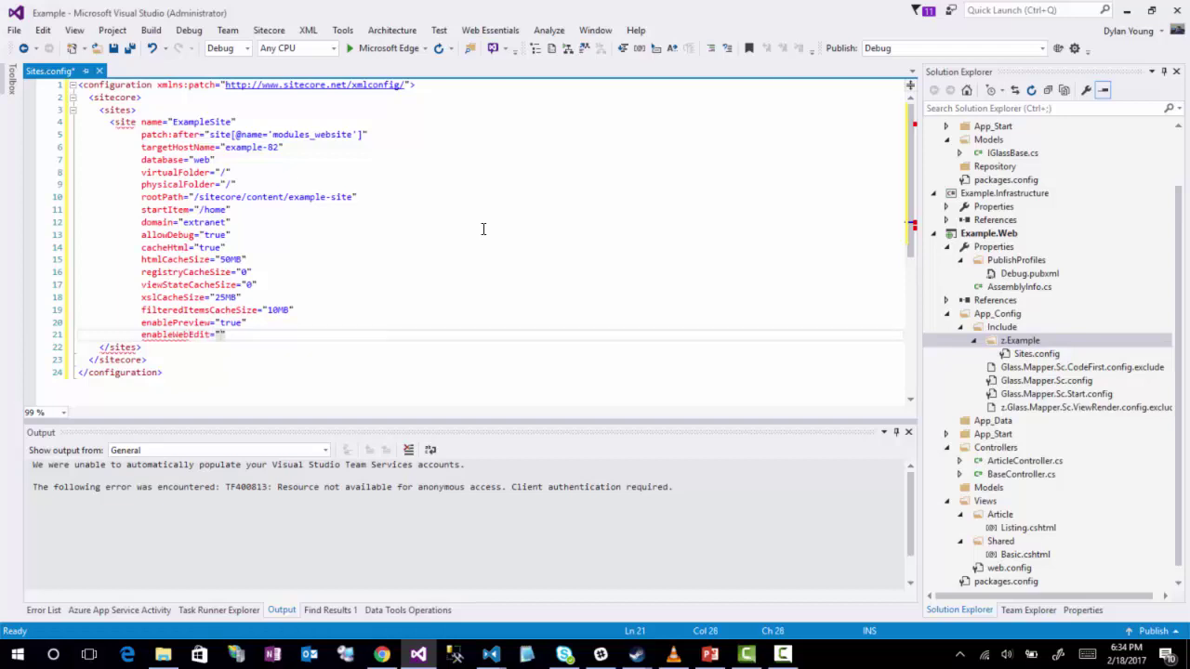
{"action": "type", "text": "true"}
{"action": "key", "text": "Return"}
{"action": "type", "text": "en"}
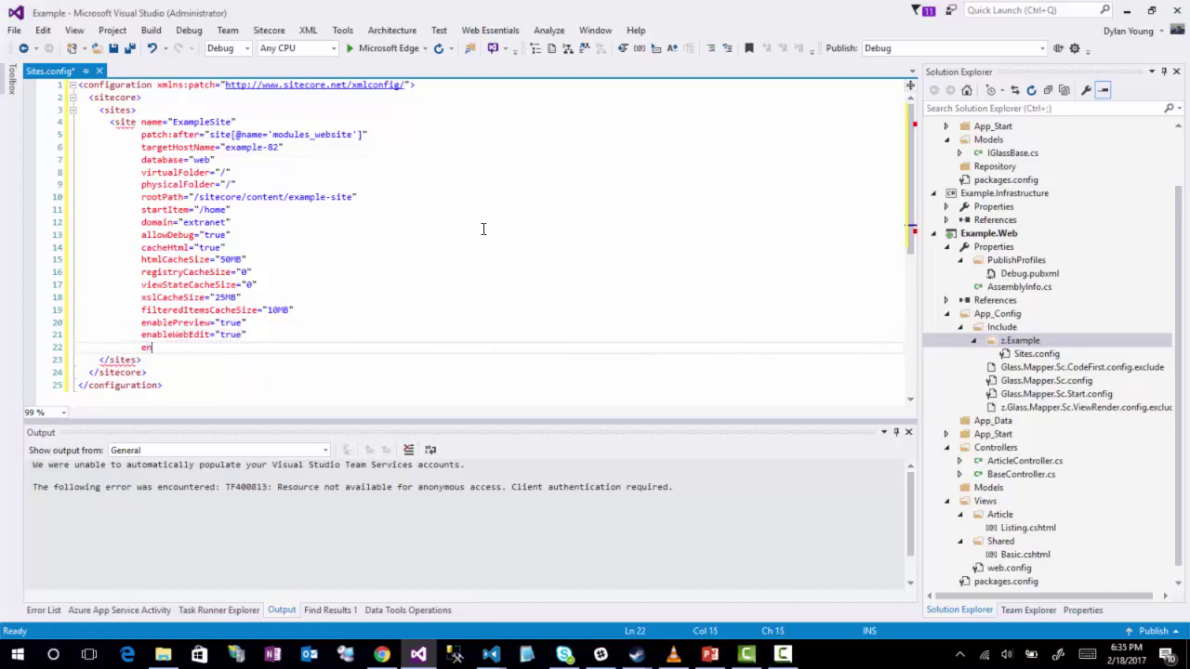
{"action": "type", "text": "able"}
{"action": "type", "text": "Debugge"}
{"action": "type", "text": "r=t"}
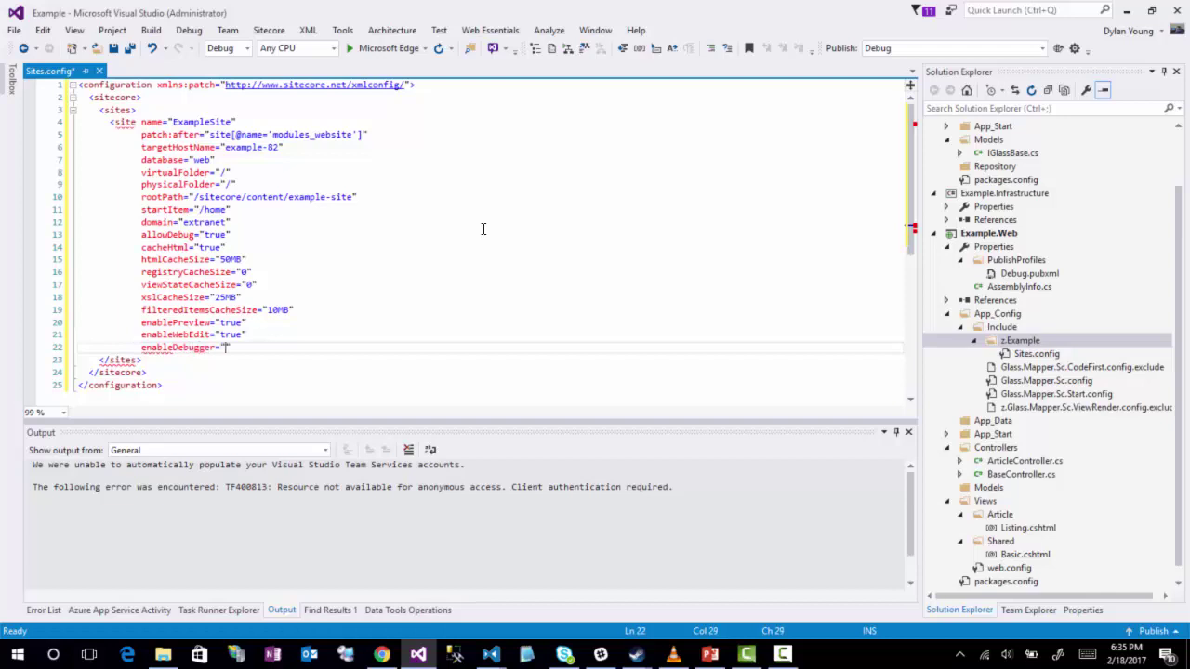
{"action": "type", "text": "rue\""}
{"action": "key", "text": "Return"}
{"action": "type", "text": "disabl"}
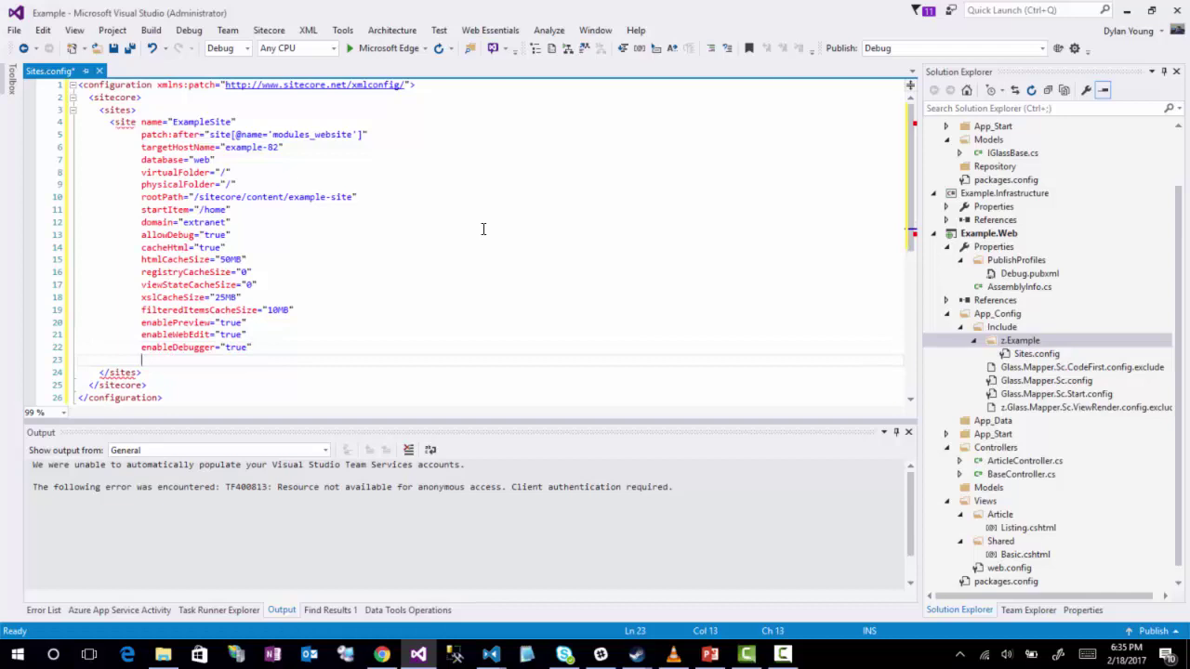
{"action": "type", "text": "eClientData=\""}
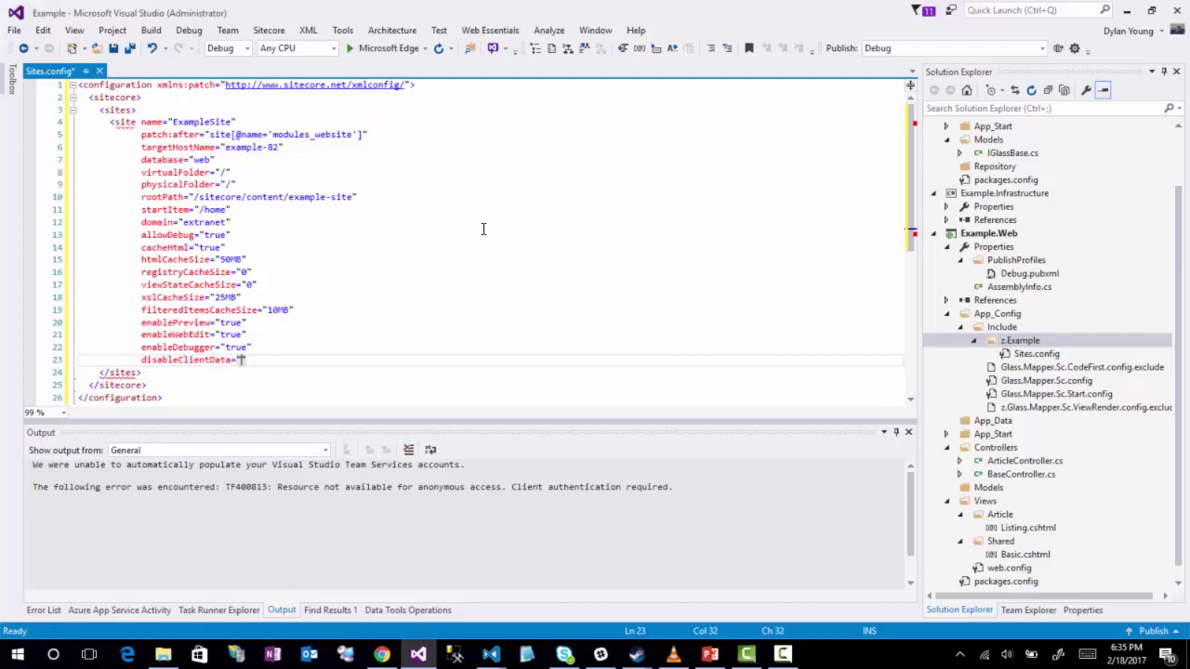
{"action": "type", "text": "false"}
{"action": "key", "text": "Return"}
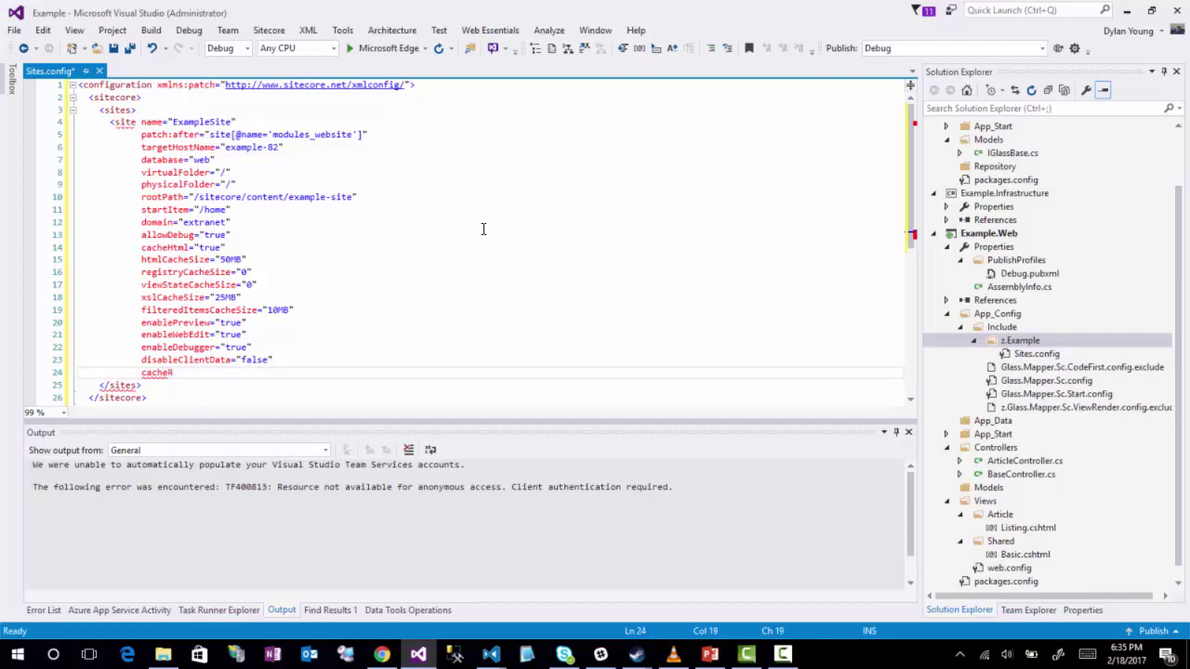
Step: Add cacheRenderingParameters="true" and renderingParametersCacheSize="10MB", close the element, and save Sites.config
{"action": "type", "text": "cacheRenderingParameters=\"true\""}
{"action": "key", "text": "Return"}
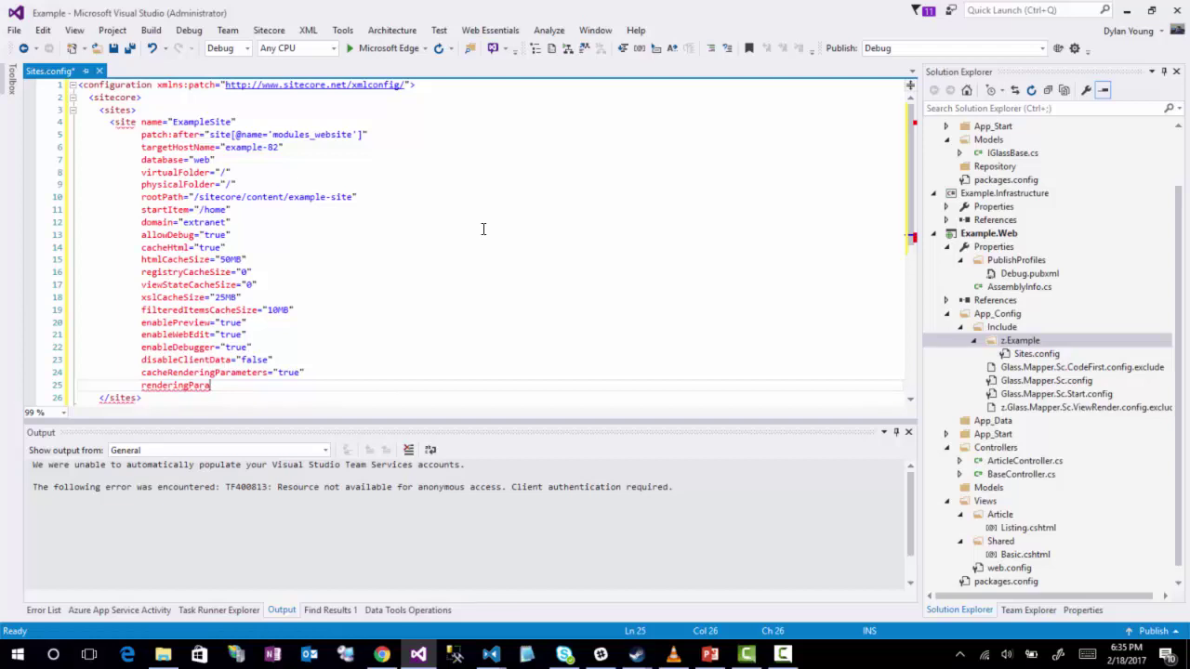
{"action": "type", "text": "tersCacheSize=\"10MB\""}
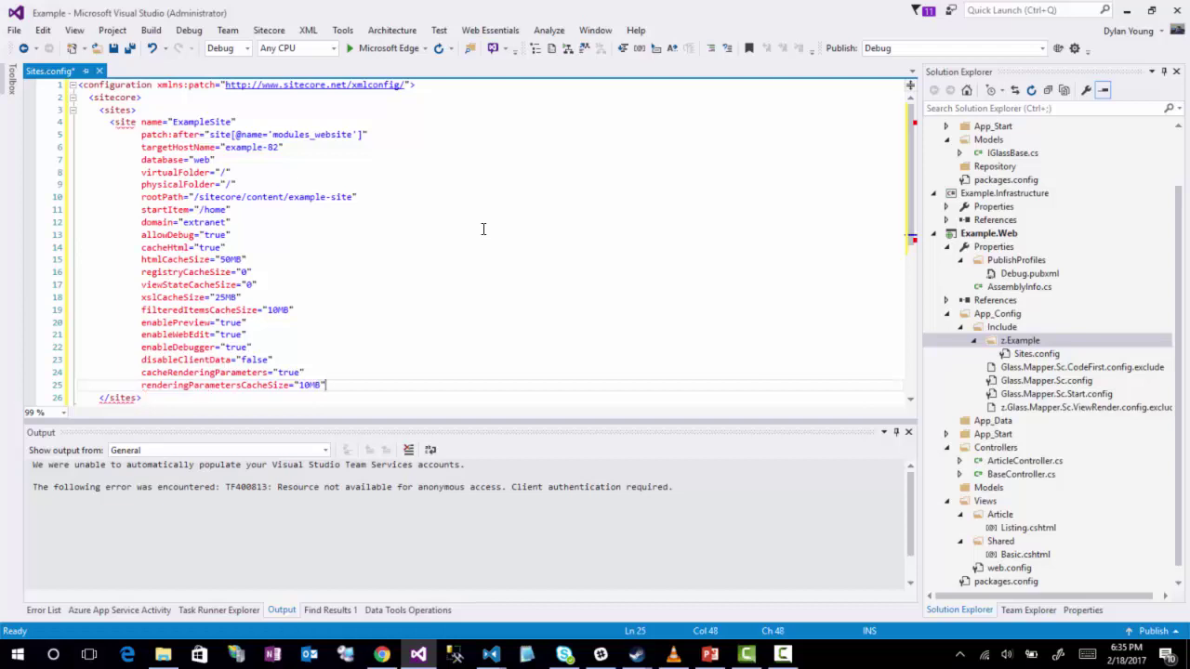
{"action": "type", "text": " />"}
{"action": "left_click", "coordinate": [387, 250]}
{"action": "key", "text": "ctrl+s"}
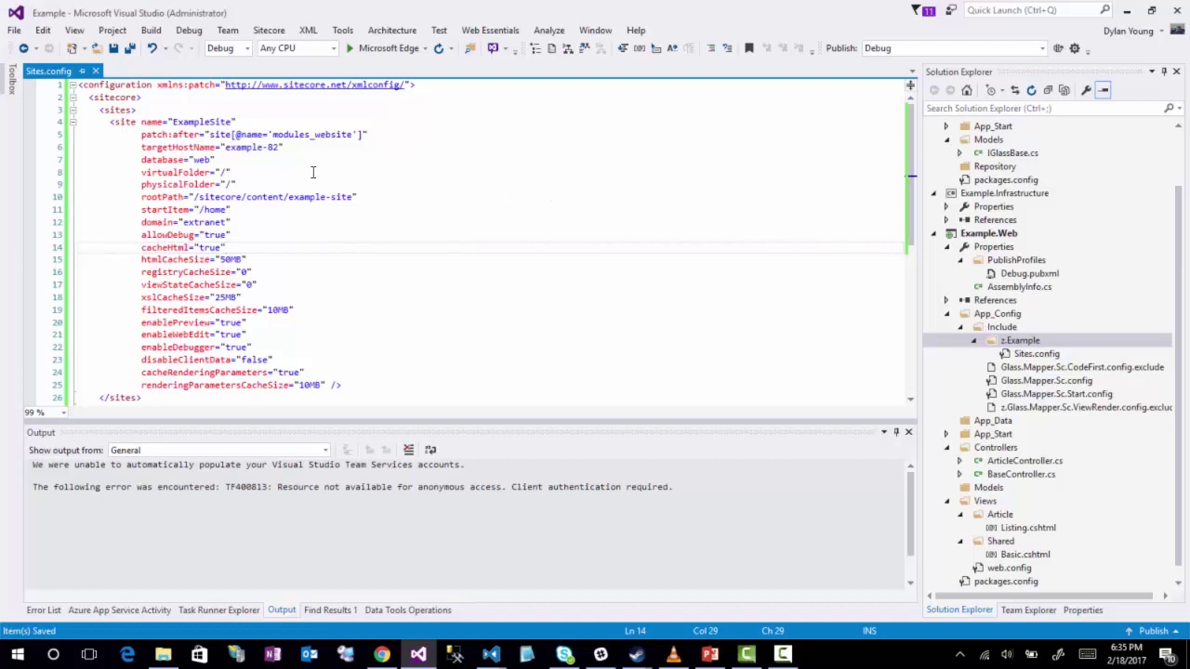
{"action": "left_click", "coordinate": [1042, 49]}
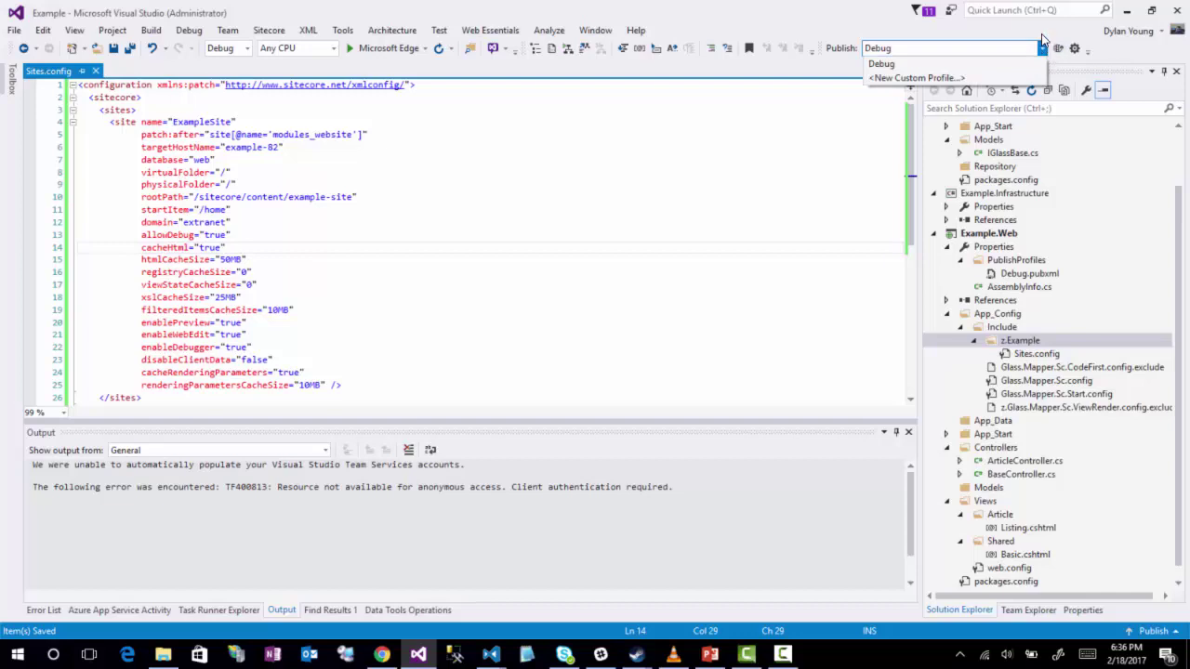
{"action": "left_click", "coordinate": [1042, 49]}
{"action": "left_click", "coordinate": [1074, 47]}
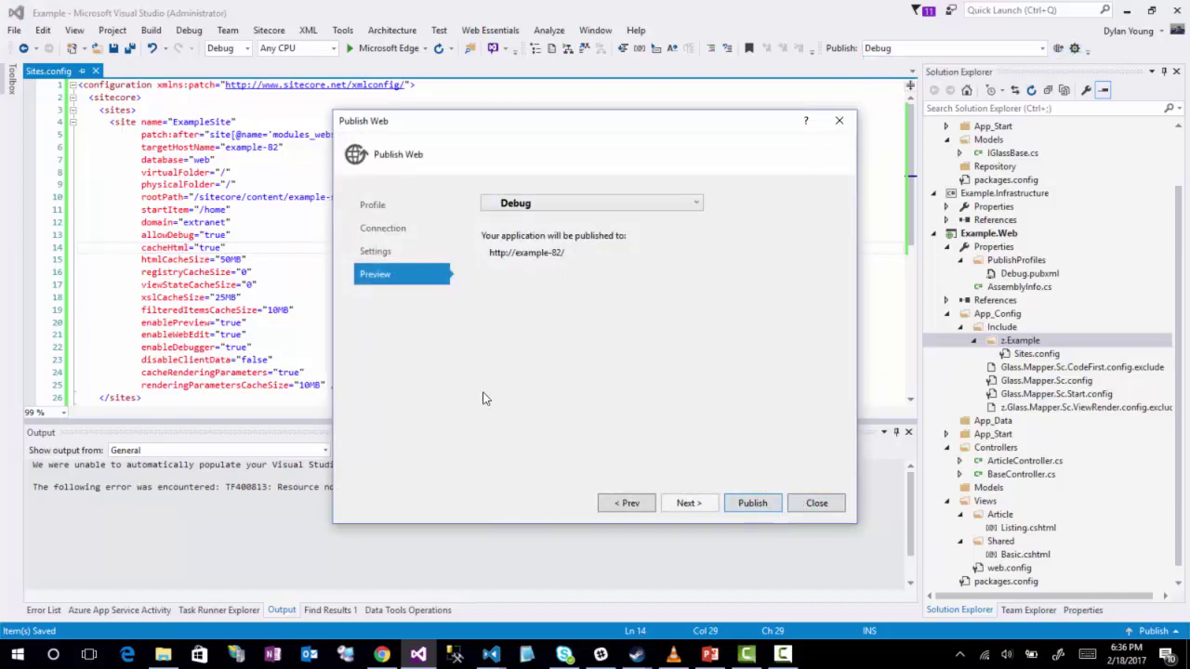
{"action": "left_click", "coordinate": [382, 228]}
{"action": "left_click", "coordinate": [816, 505]}
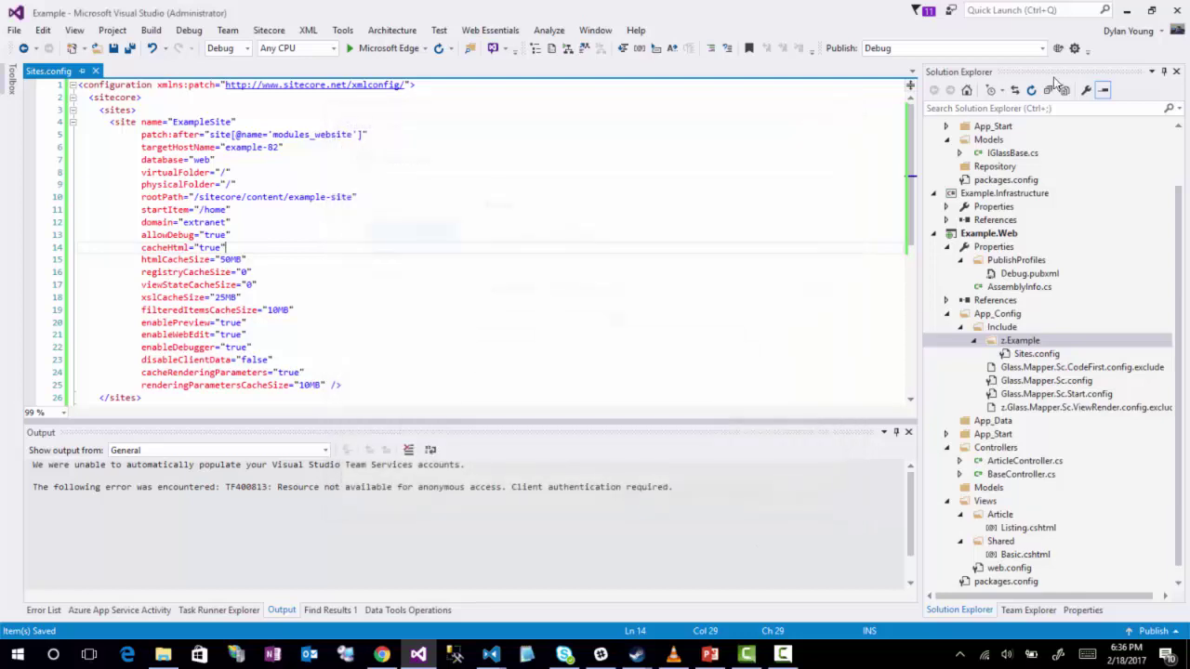
{"action": "left_click", "coordinate": [1058, 47]}
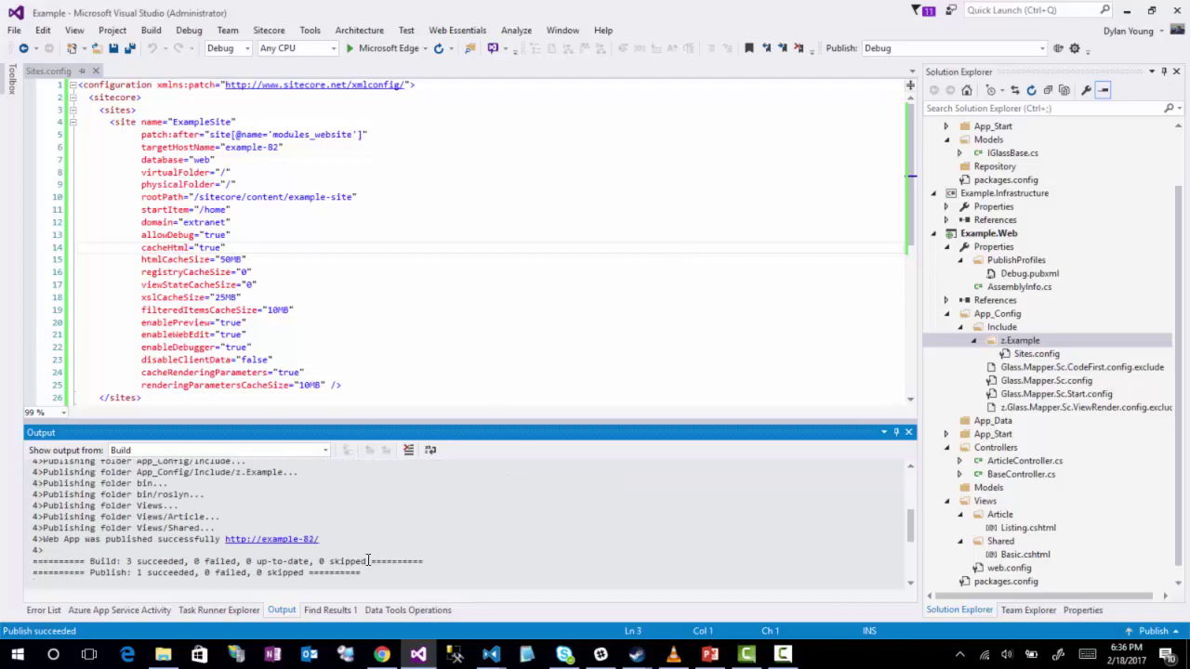
{"action": "left_click", "coordinate": [381, 655]}
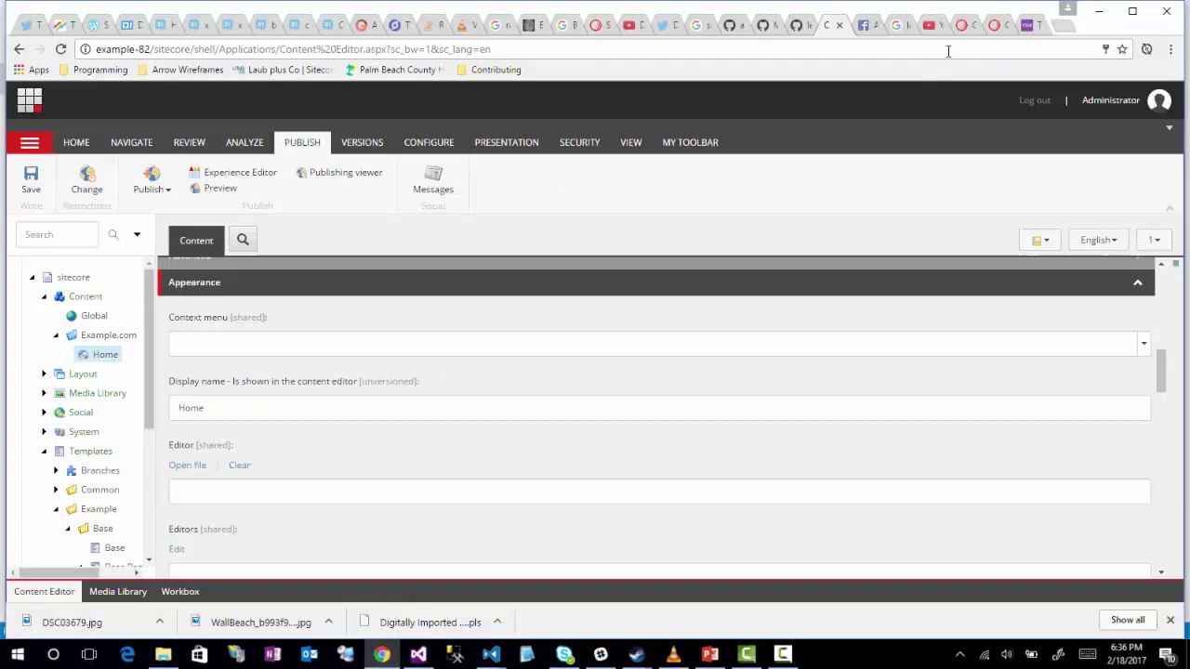
{"action": "left_click", "coordinate": [1065, 28]}
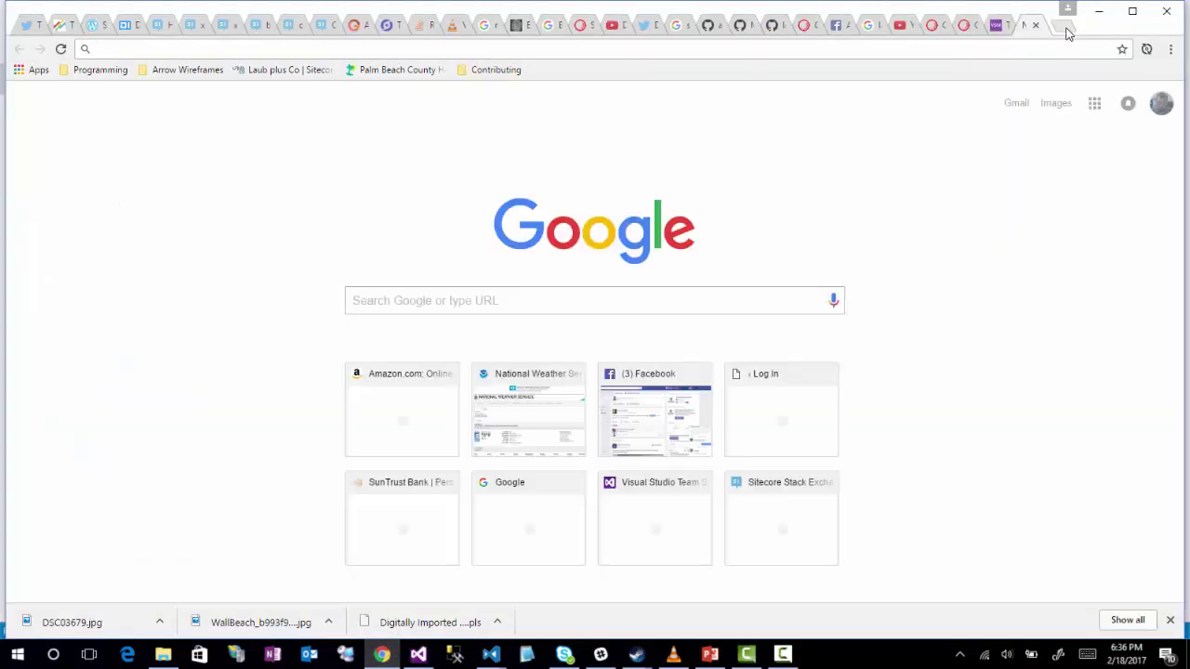
{"action": "type", "text": "http://example-82"}
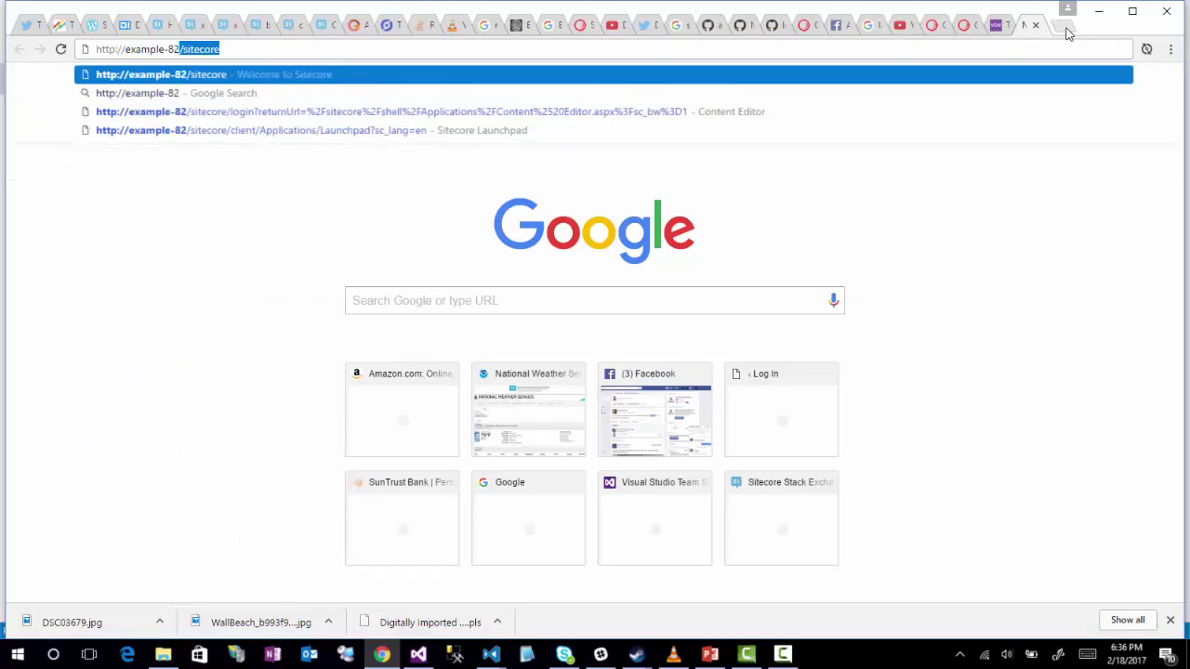
{"action": "type", "text": "/"}
{"action": "key", "text": "Return"}
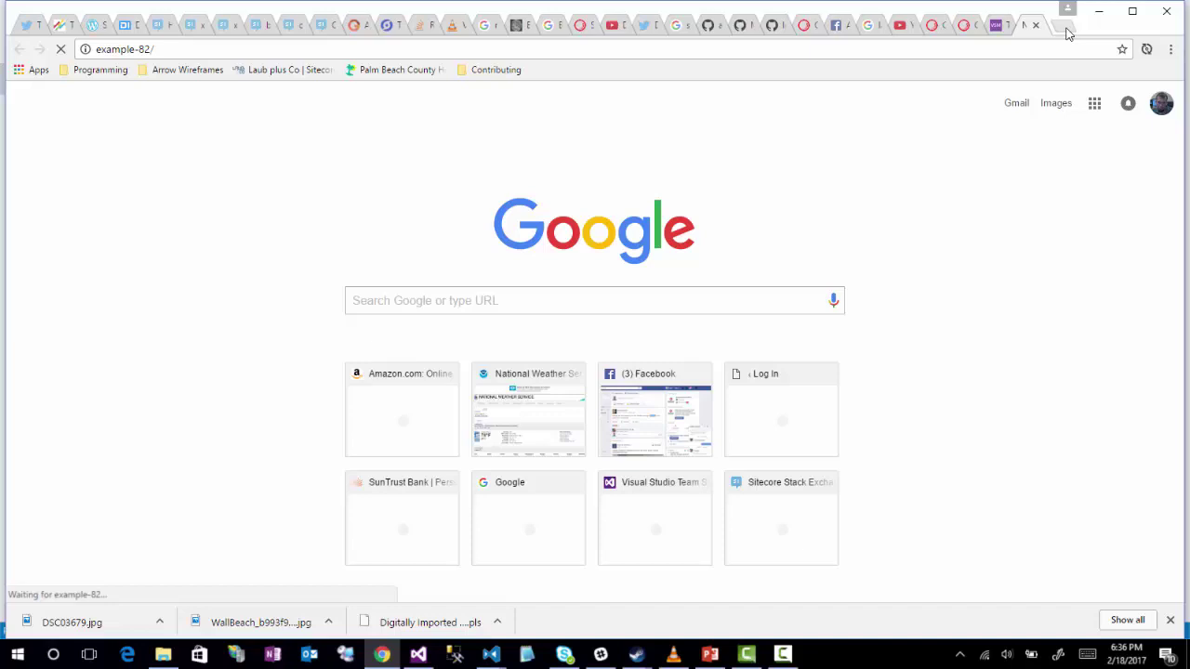
{"action": "left_click", "coordinate": [809, 26]}
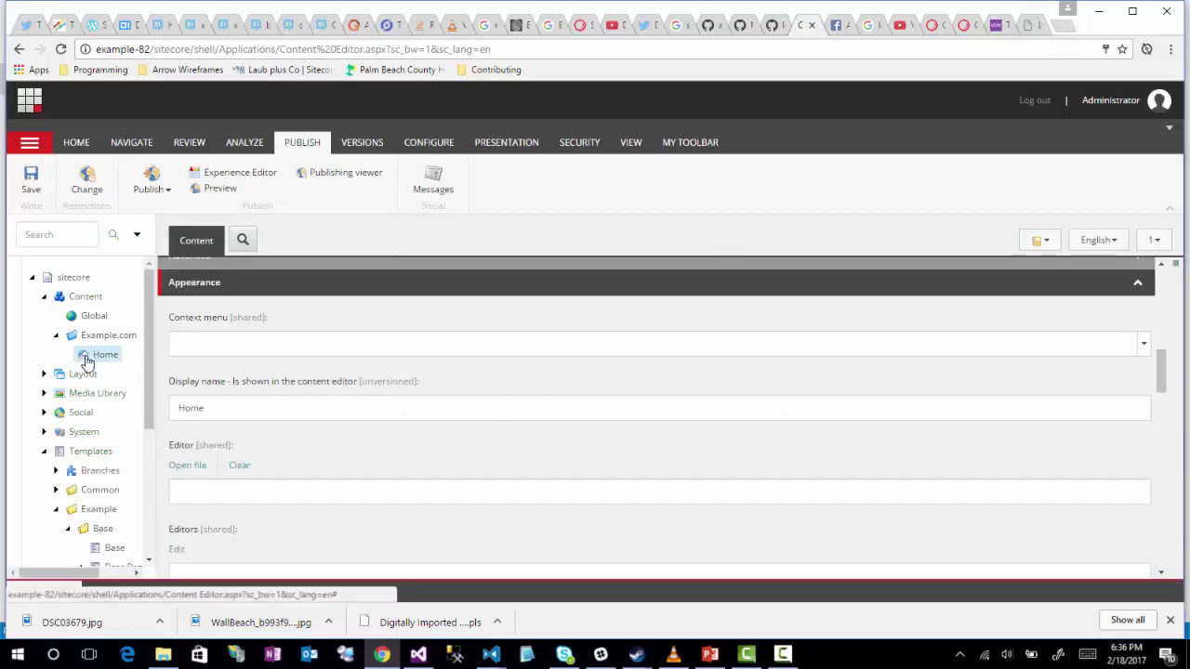
Step: Open Layout Details for the Home template's __Standard Values from the Presentation tab
{"action": "scroll", "coordinate": [93, 465], "scroll_direction": "down", "scroll_amount": 3}
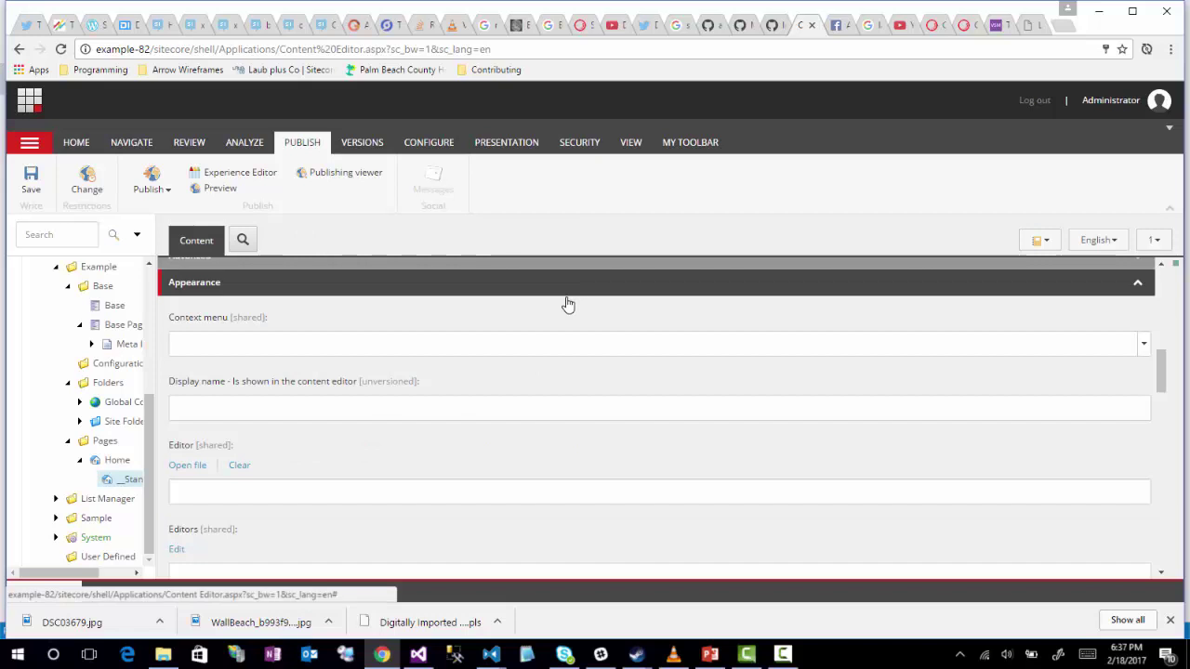
{"action": "left_click", "coordinate": [506, 142]}
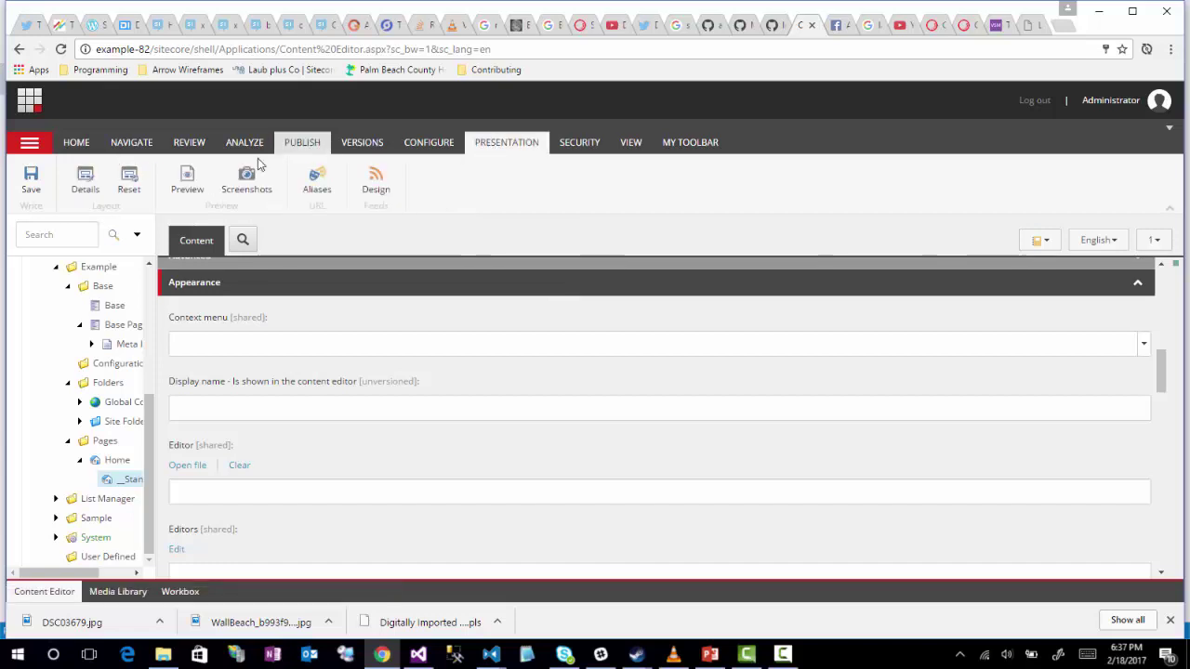
{"action": "left_click", "coordinate": [84, 180]}
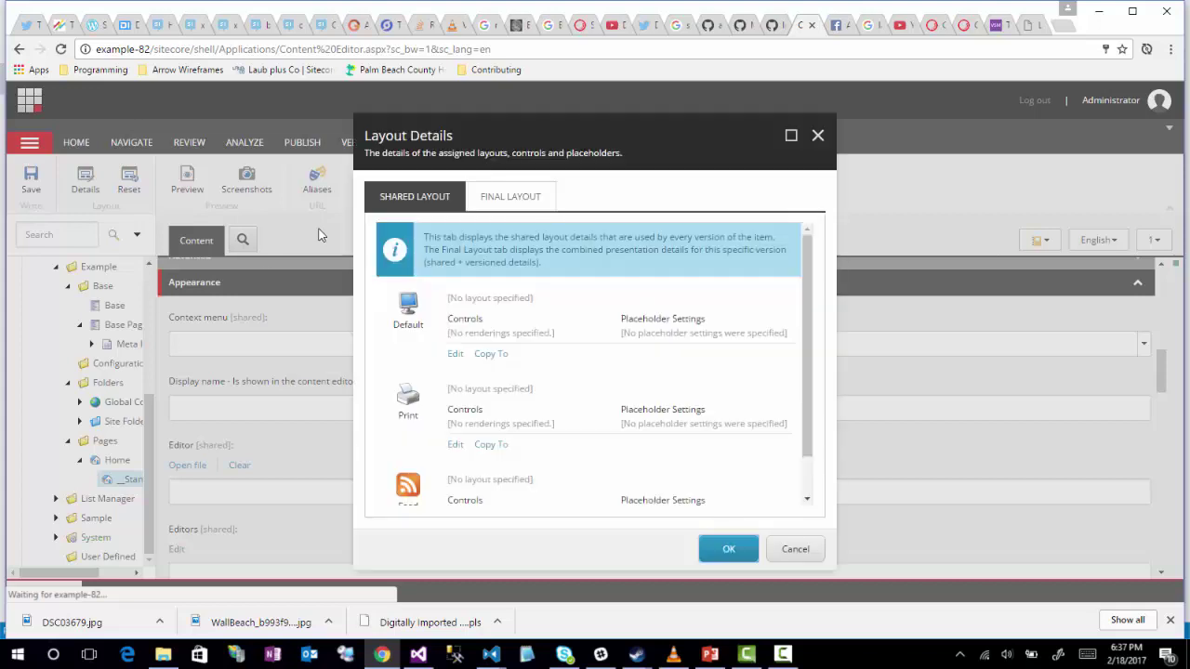
Step: Set the Default device layout to Layouts/Example/Basic without adding renderings, and confirm
{"action": "left_click", "coordinate": [456, 354]}
{"action": "left_click", "coordinate": [581, 196]}
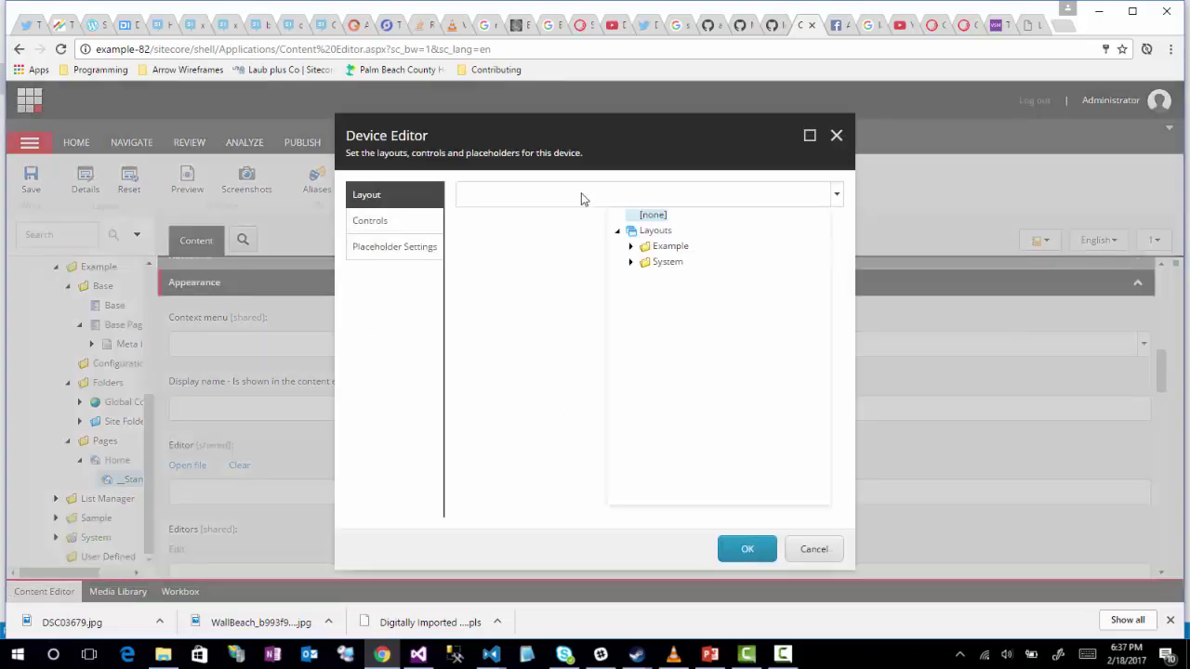
{"action": "left_click", "coordinate": [632, 247]}
{"action": "left_click", "coordinate": [660, 263]}
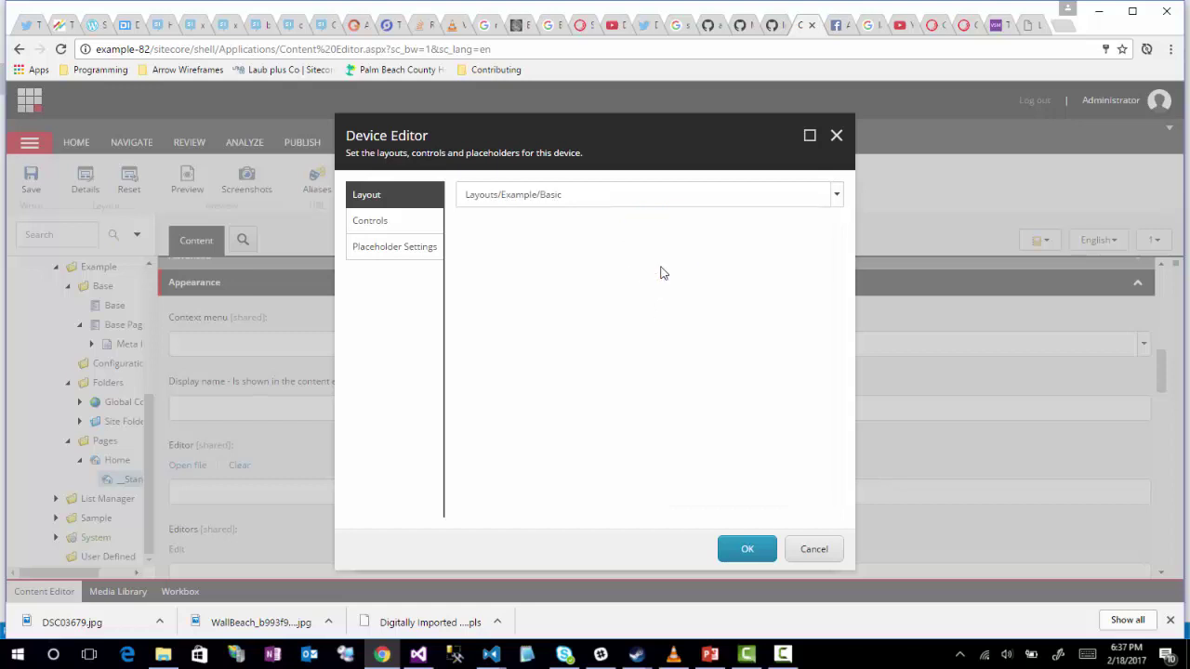
{"action": "left_click", "coordinate": [374, 223]}
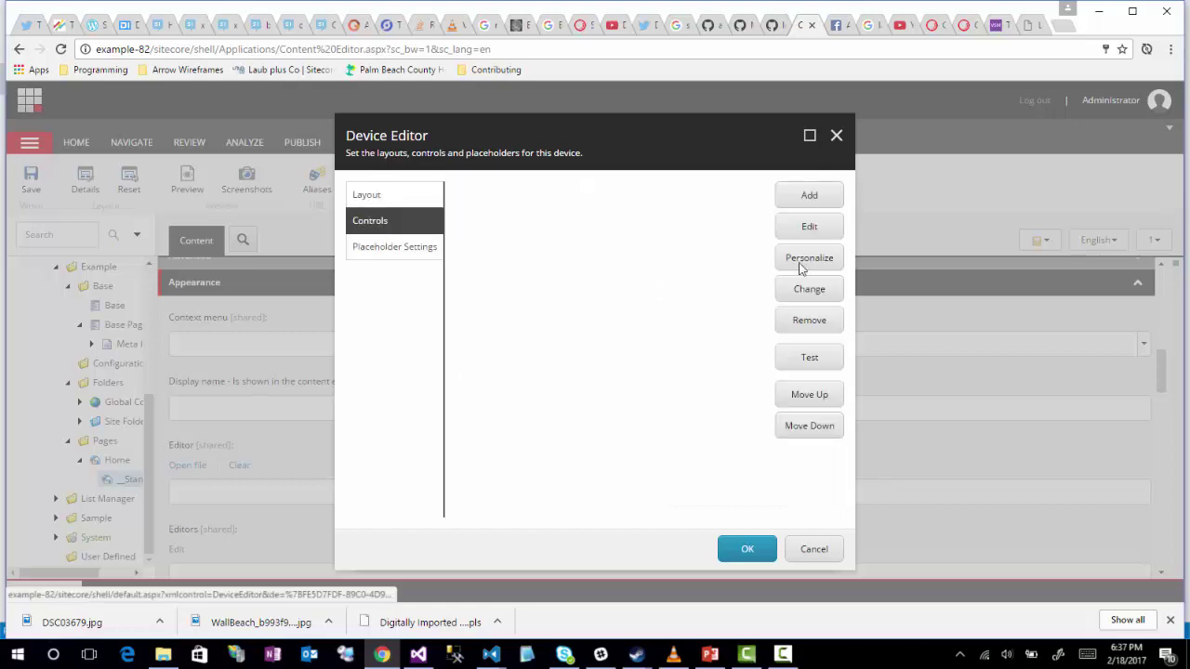
{"action": "left_click", "coordinate": [810, 195]}
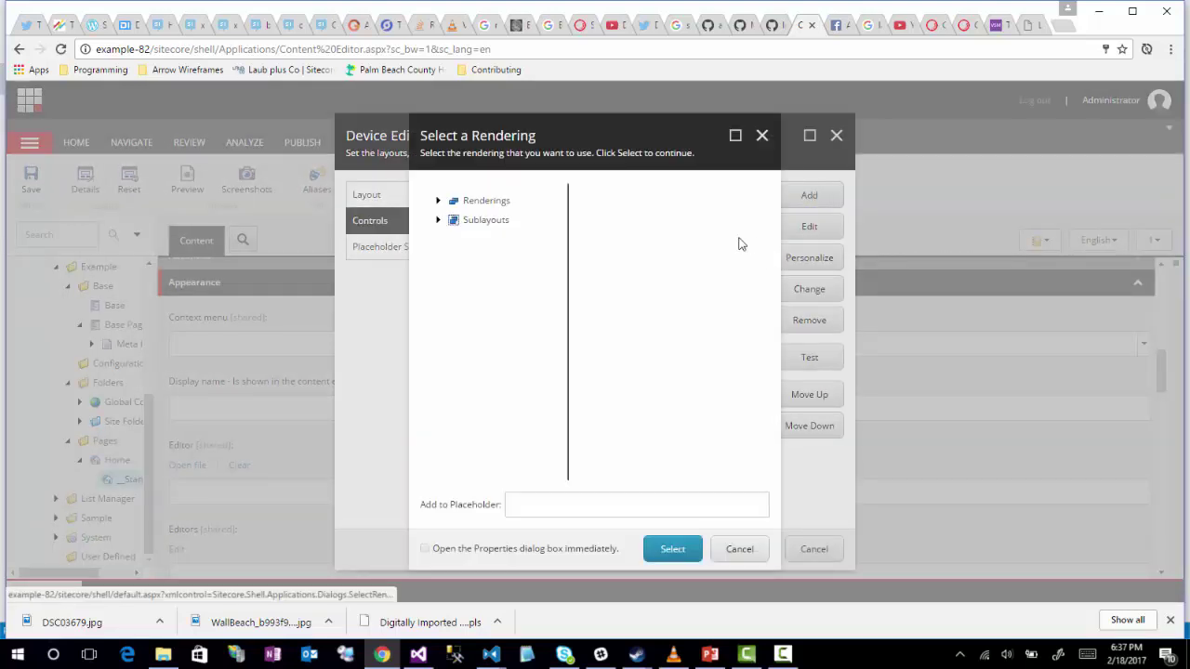
{"action": "left_click", "coordinate": [439, 200]}
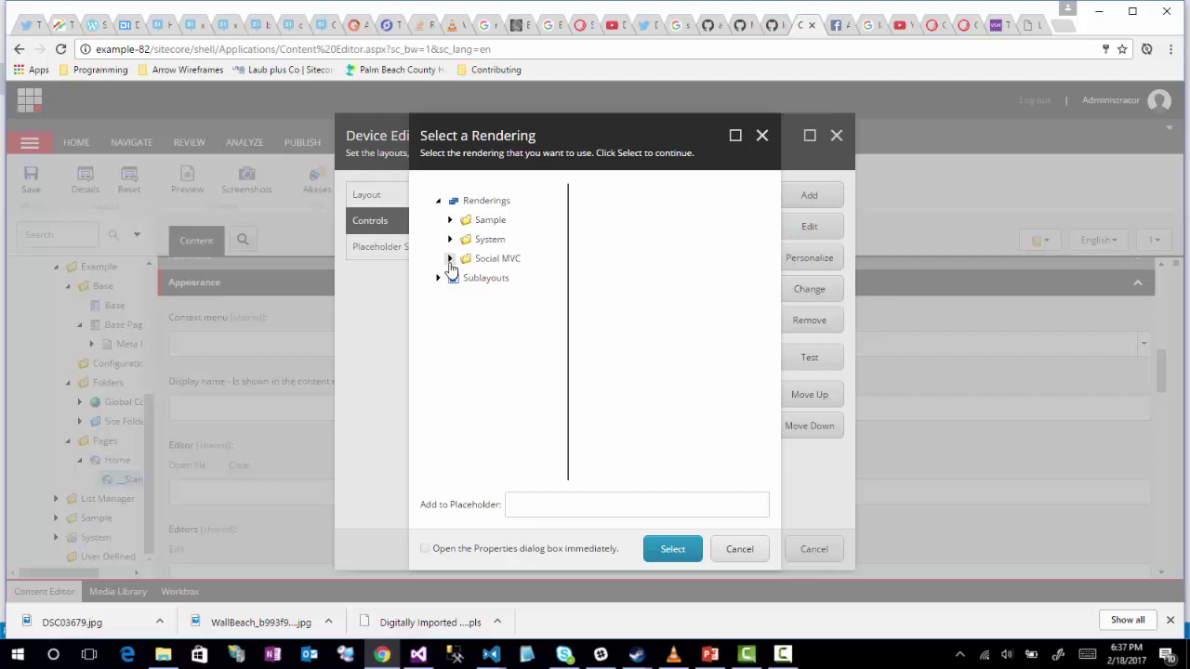
{"action": "left_click", "coordinate": [741, 549]}
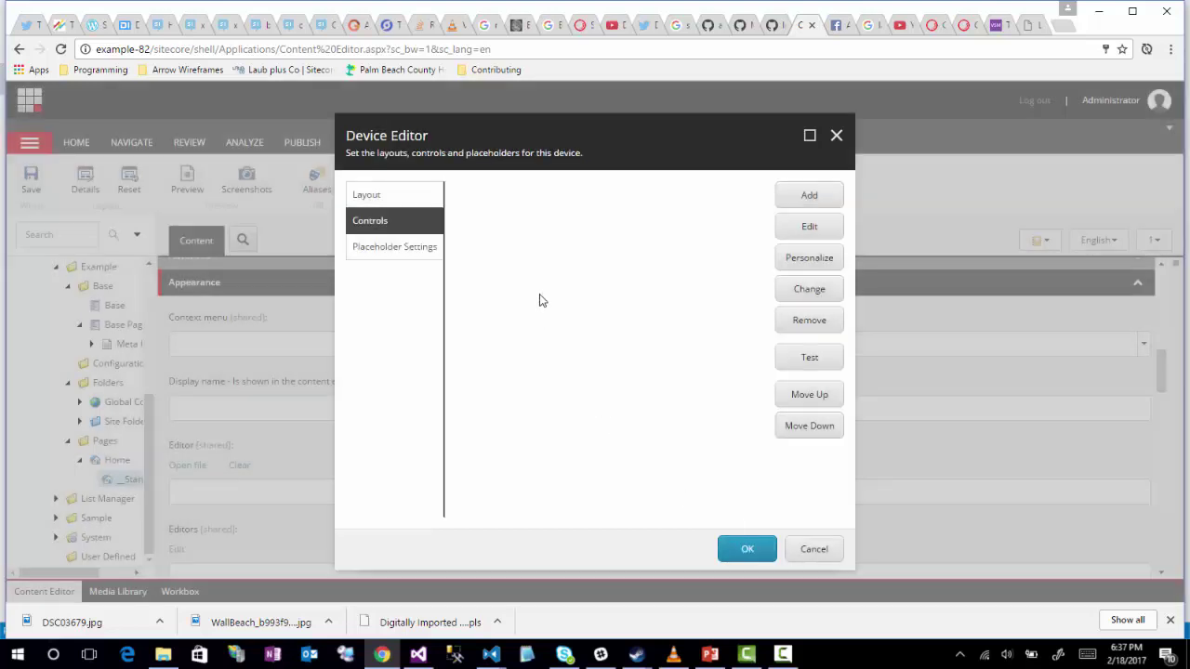
{"action": "left_click", "coordinate": [367, 196]}
{"action": "left_click", "coordinate": [369, 223]}
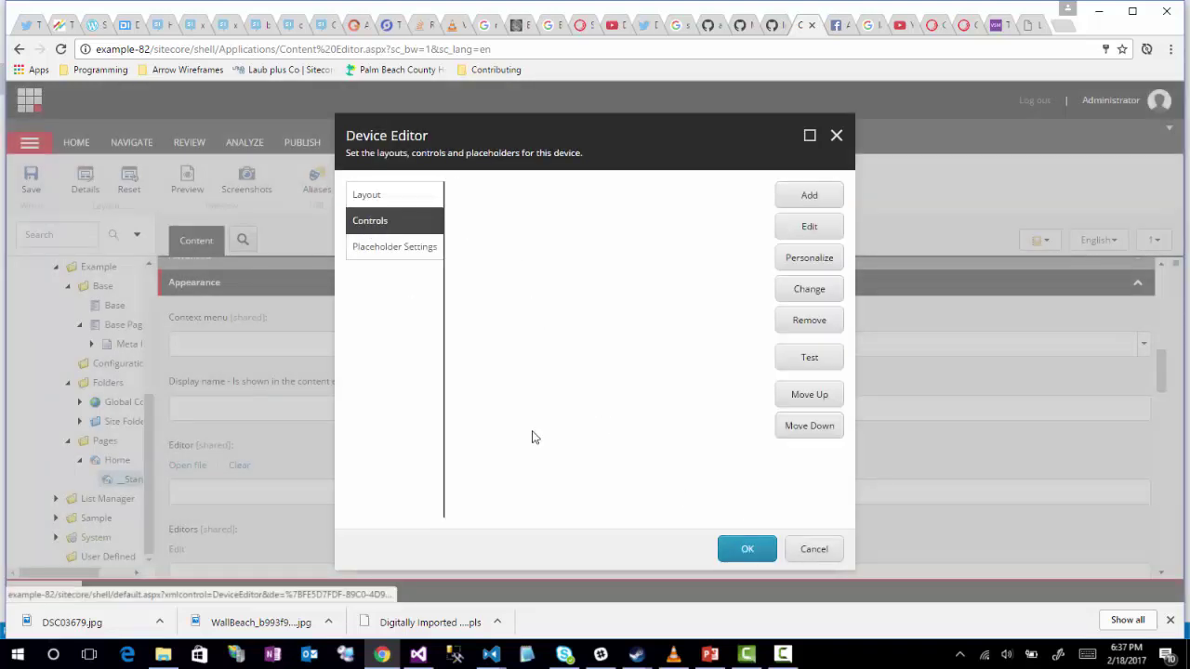
{"action": "left_click", "coordinate": [736, 547]}
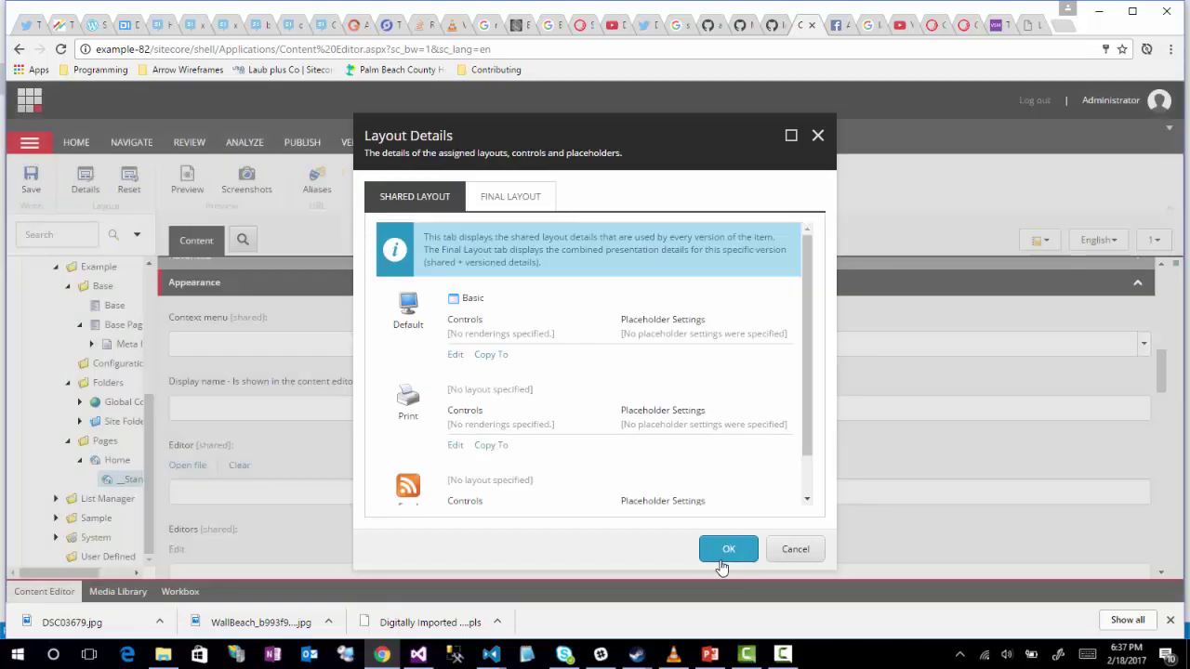
{"action": "left_click", "coordinate": [733, 558]}
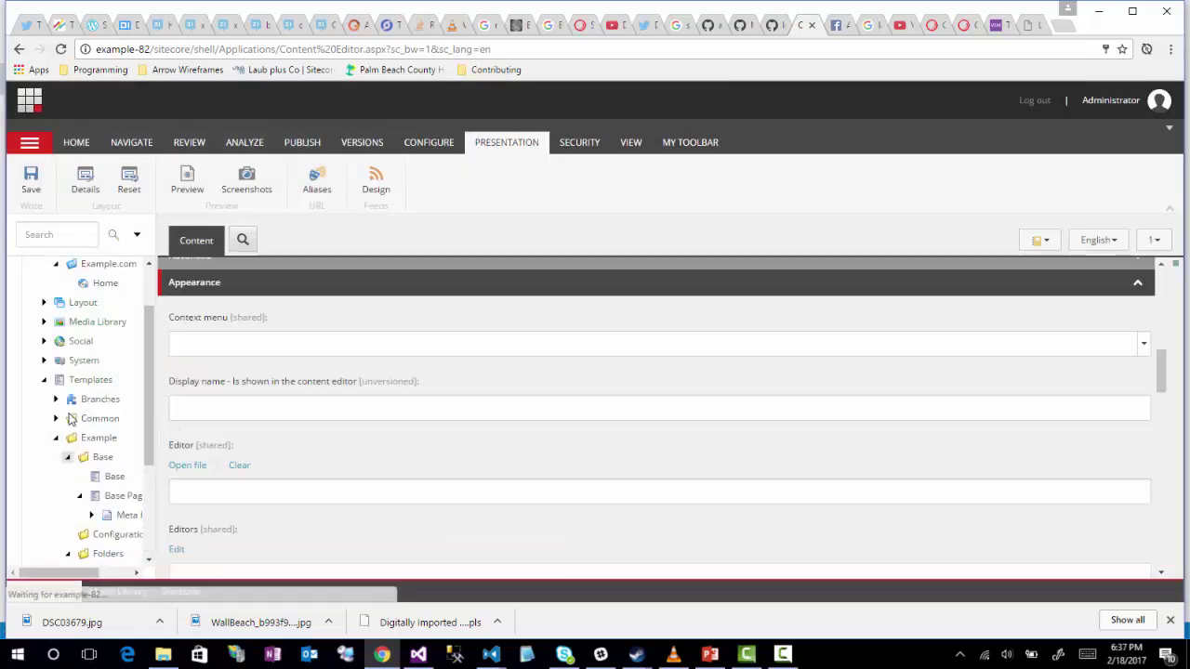
Step: Check the Home item's layout details, then publish Home with its subitems to web
{"action": "left_click", "coordinate": [107, 353]}
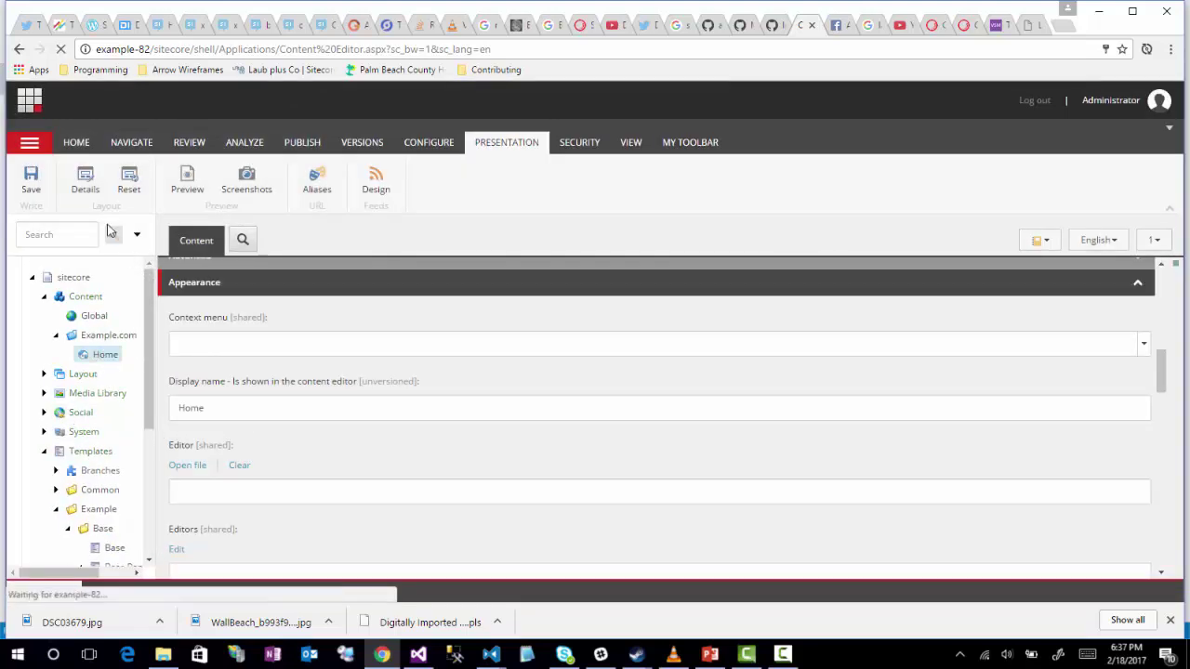
{"action": "left_click", "coordinate": [85, 186]}
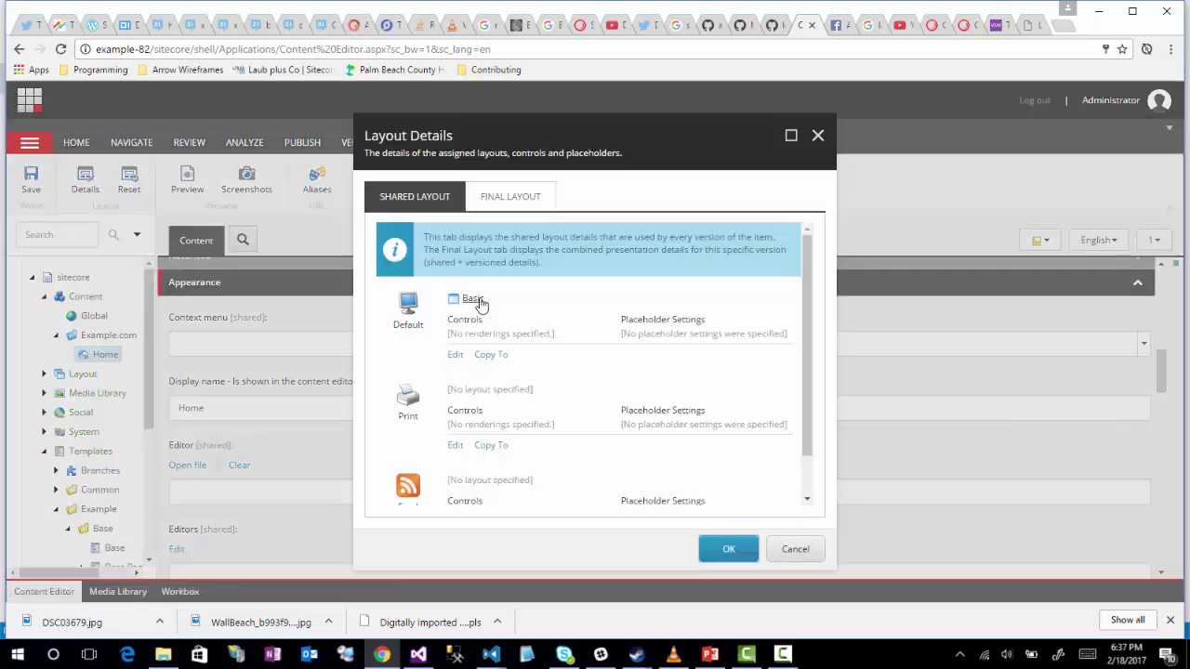
{"action": "left_click", "coordinate": [729, 550]}
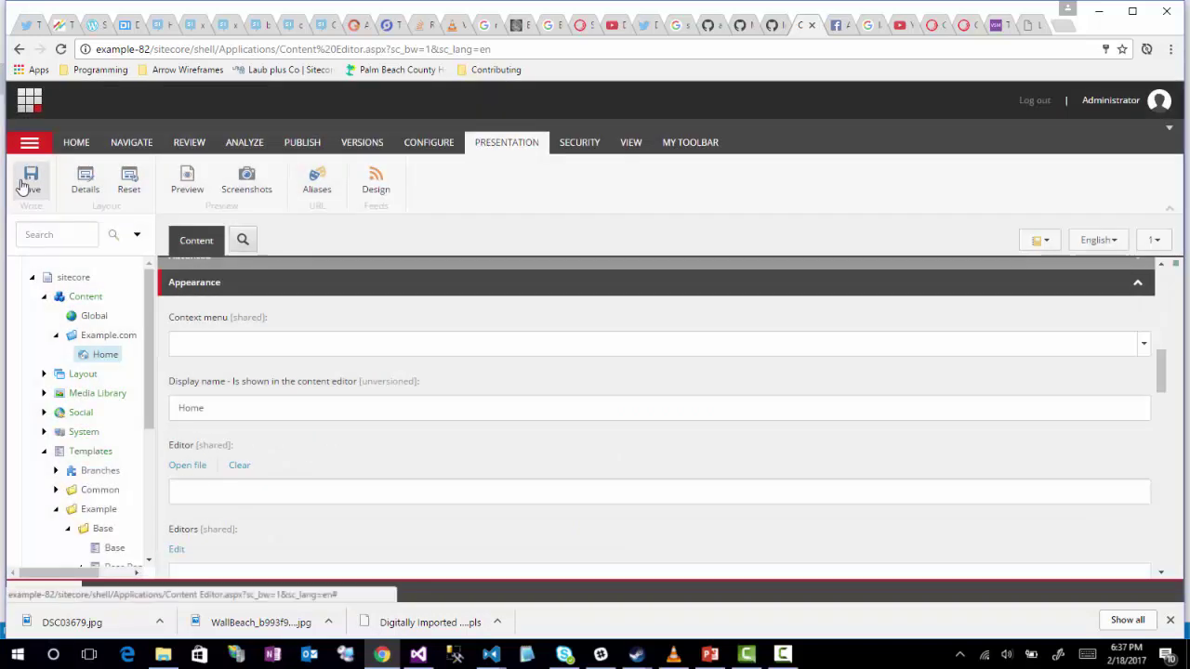
{"action": "left_click", "coordinate": [279, 147]}
{"action": "left_click", "coordinate": [151, 189]}
{"action": "left_click", "coordinate": [186, 230]}
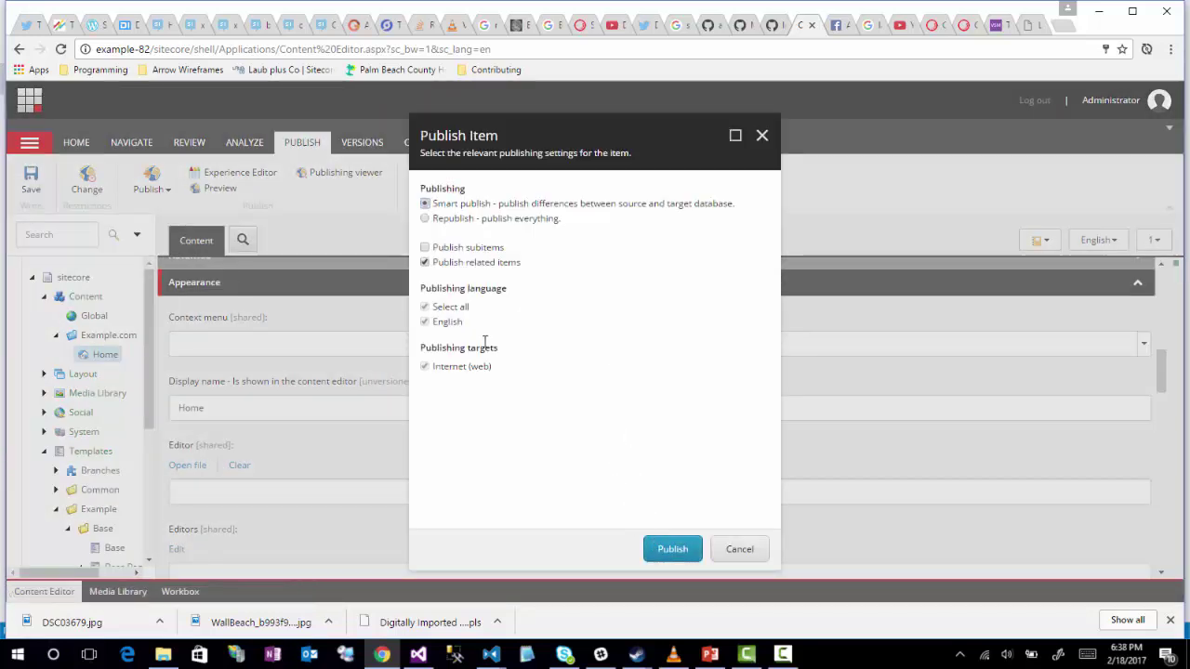
{"action": "left_click", "coordinate": [425, 247]}
{"action": "left_click", "coordinate": [671, 546]}
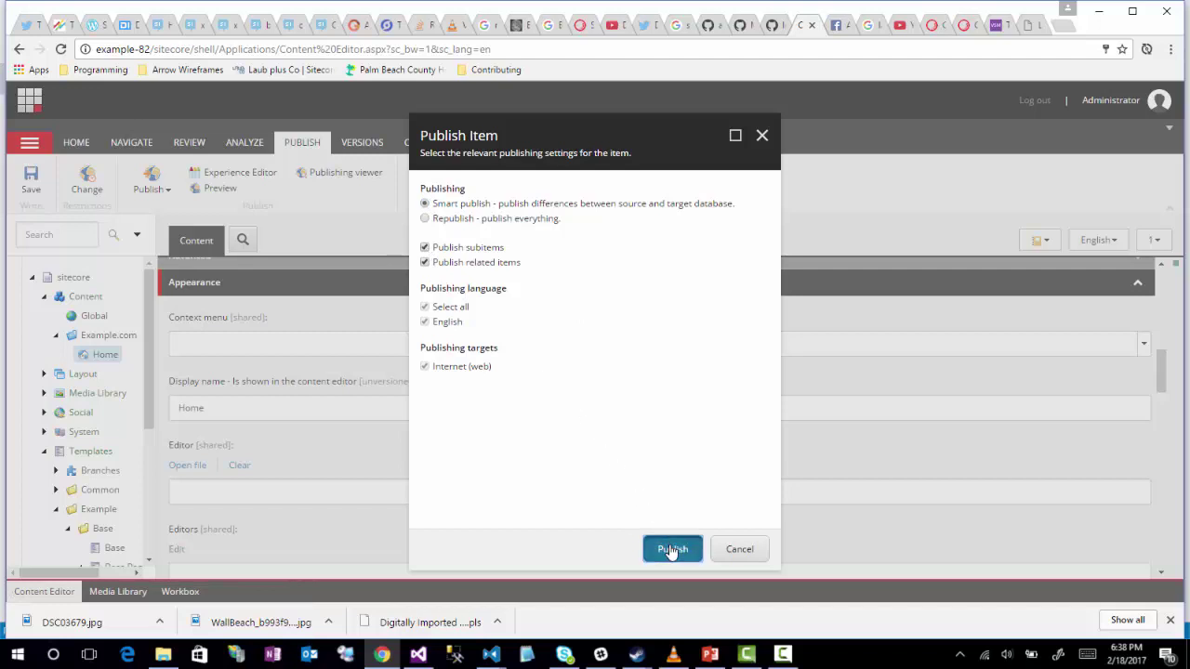
{"action": "left_click", "coordinate": [674, 410]}
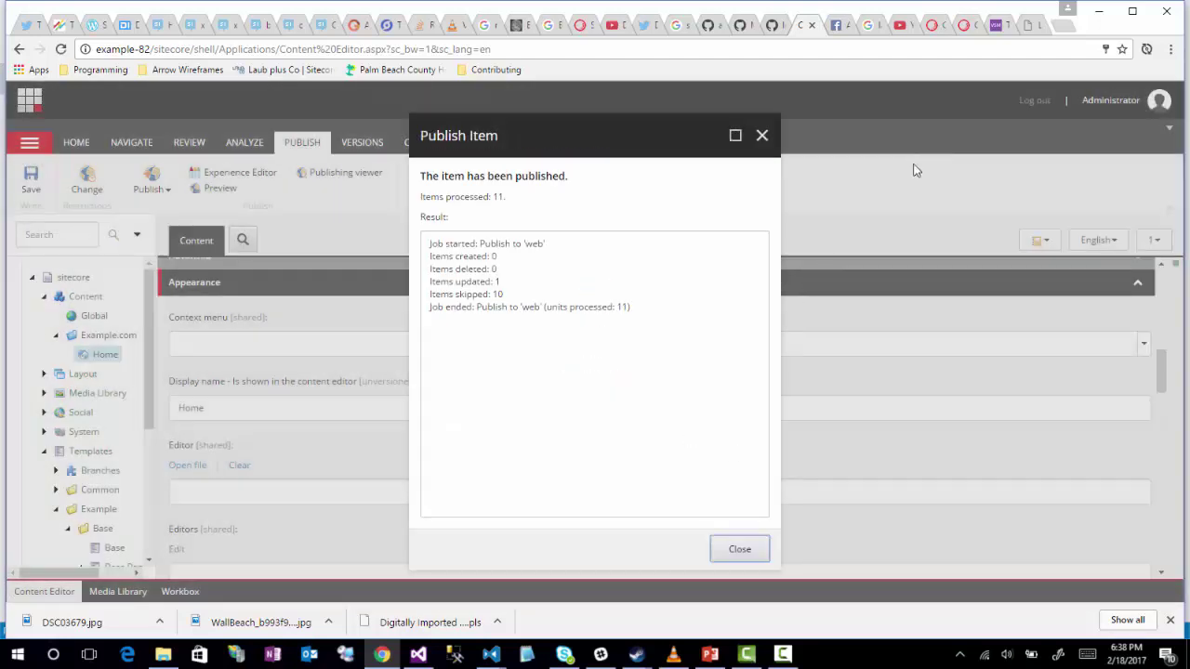
{"action": "left_click", "coordinate": [740, 551]}
{"action": "left_click", "coordinate": [1027, 25]}
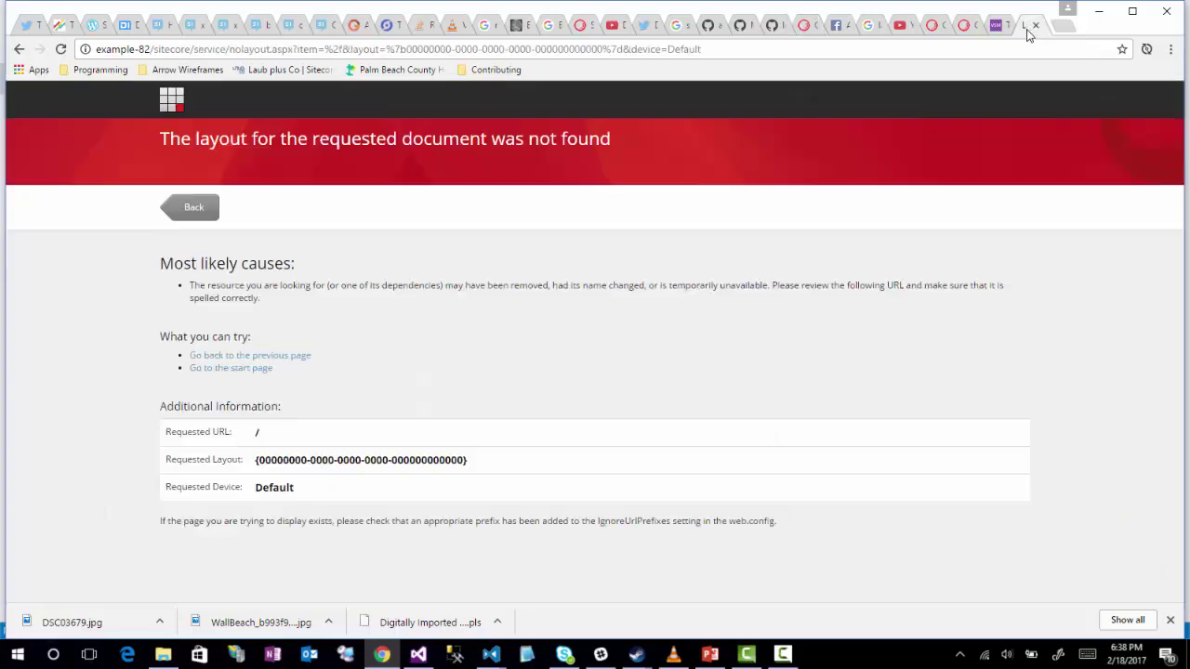
{"action": "left_click", "coordinate": [172, 49]}
{"action": "left_click", "coordinate": [174, 48]}
{"action": "left_click_drag", "start_coordinate": [153, 49], "coordinate": [1021, 152]}
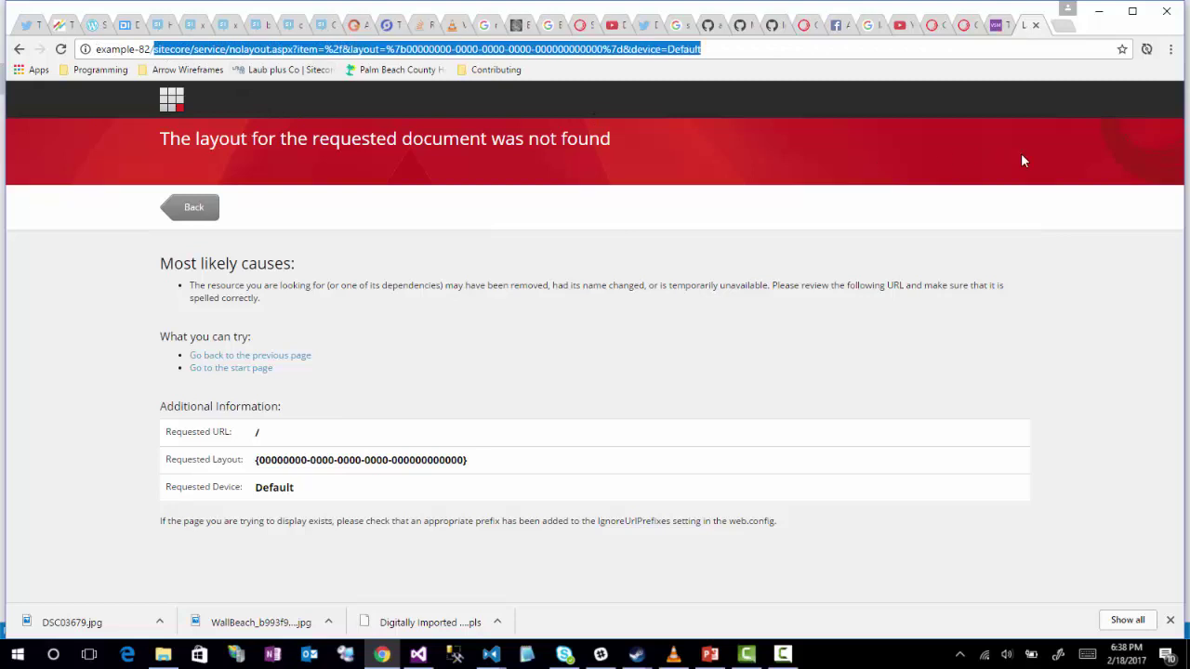
{"action": "key", "text": "BackSpace"}
{"action": "key", "text": "Return"}
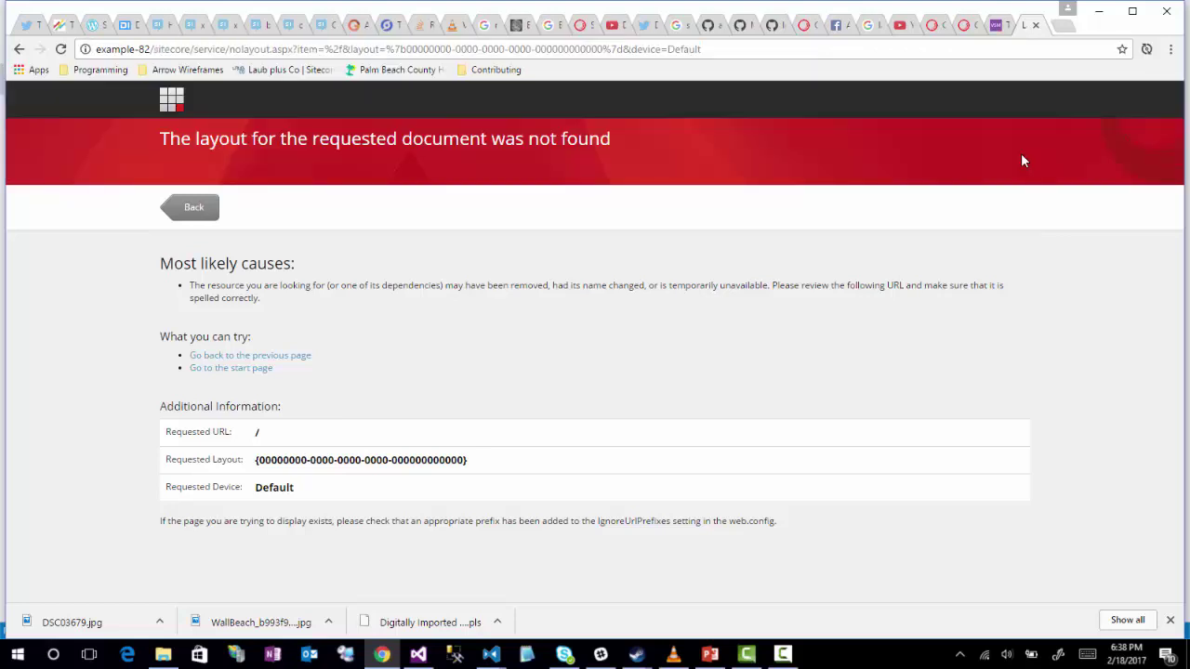
{"action": "left_click", "coordinate": [228, 53]}
{"action": "left_click", "coordinate": [228, 53]}
{"action": "left_click_drag", "start_coordinate": [153, 48], "coordinate": [860, 86]}
{"action": "key", "text": "BackSpace"}
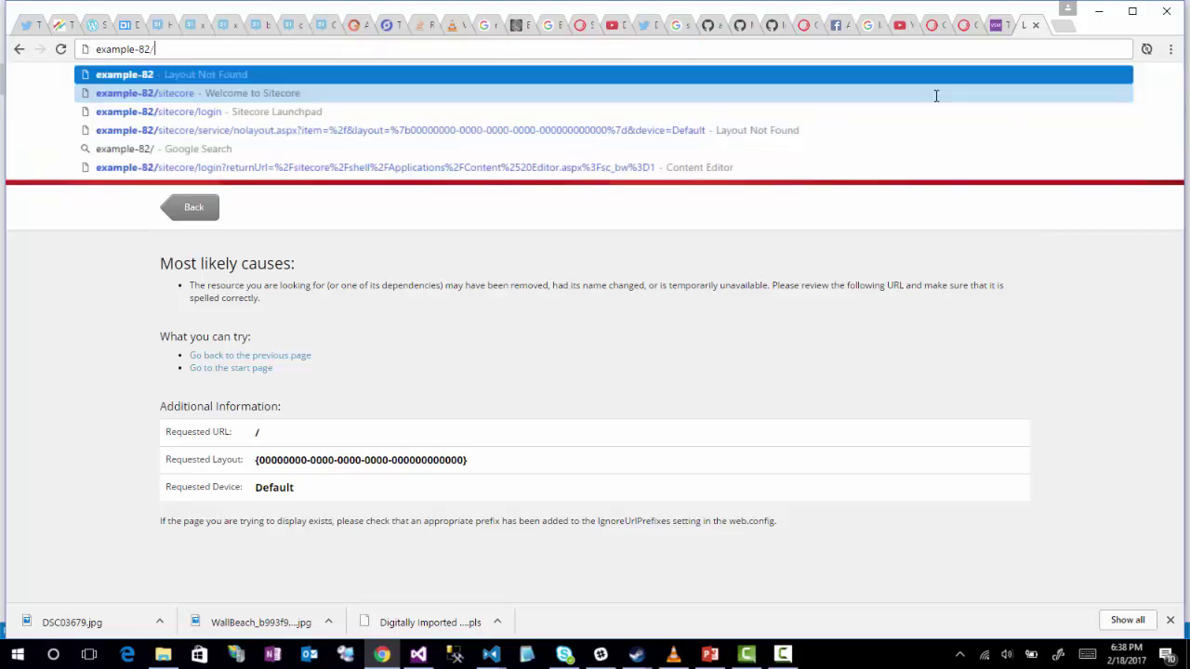
{"action": "key", "text": "Escape"}
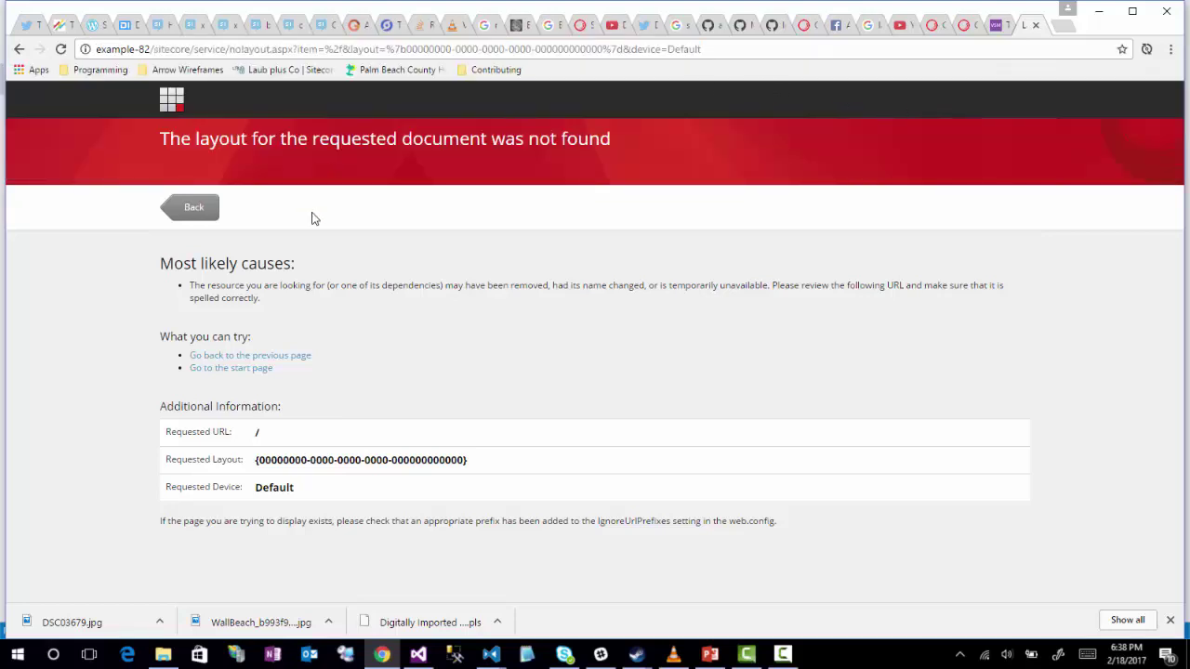
{"action": "left_click", "coordinate": [805, 27]}
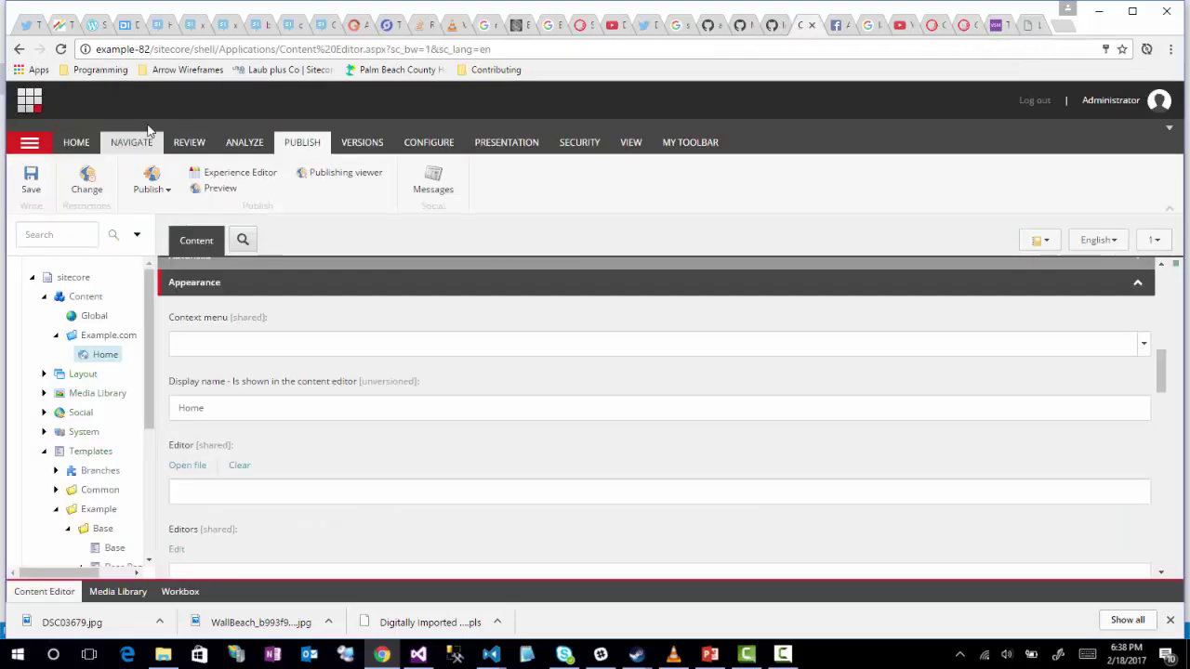
Step: Publish the whole site to web, then return to the example-82 homepage tab
{"action": "left_click", "coordinate": [152, 186]}
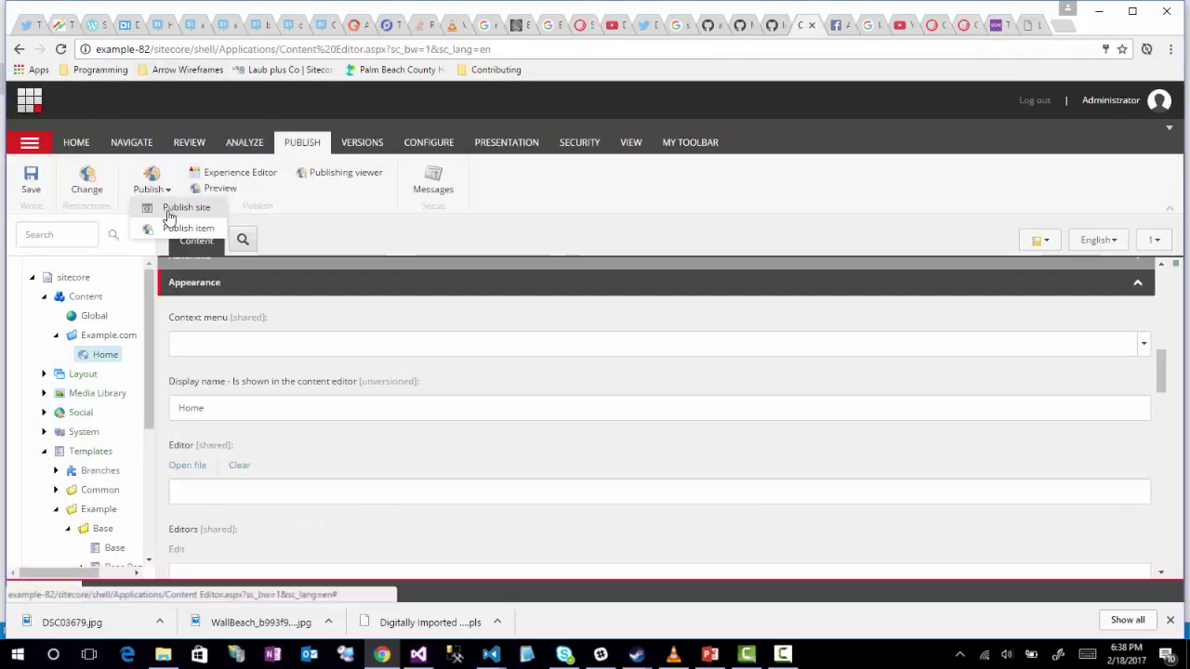
{"action": "left_click", "coordinate": [172, 206]}
{"action": "left_click", "coordinate": [667, 548]}
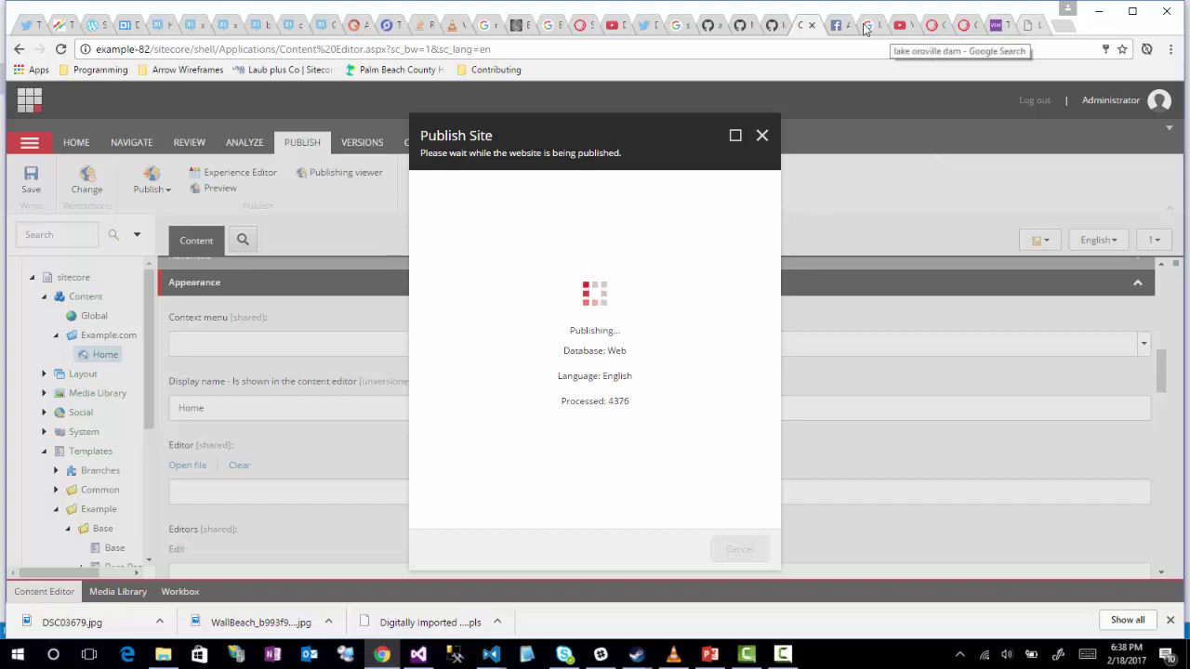
{"action": "left_click_drag", "start_coordinate": [820, 29], "coordinate": [1017, 30]}
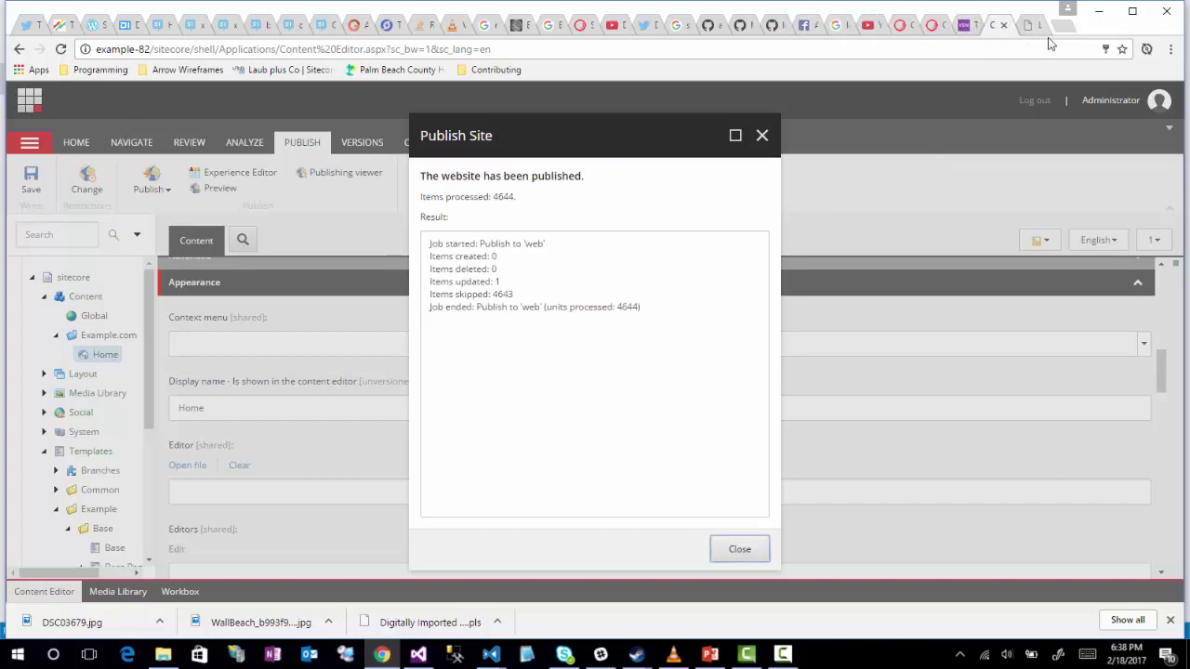
{"action": "left_click", "coordinate": [739, 548]}
{"action": "left_click", "coordinate": [1027, 28]}
{"action": "left_click_drag", "start_coordinate": [165, 49], "coordinate": [1187, 105]}
{"action": "left_click", "coordinate": [189, 50]}
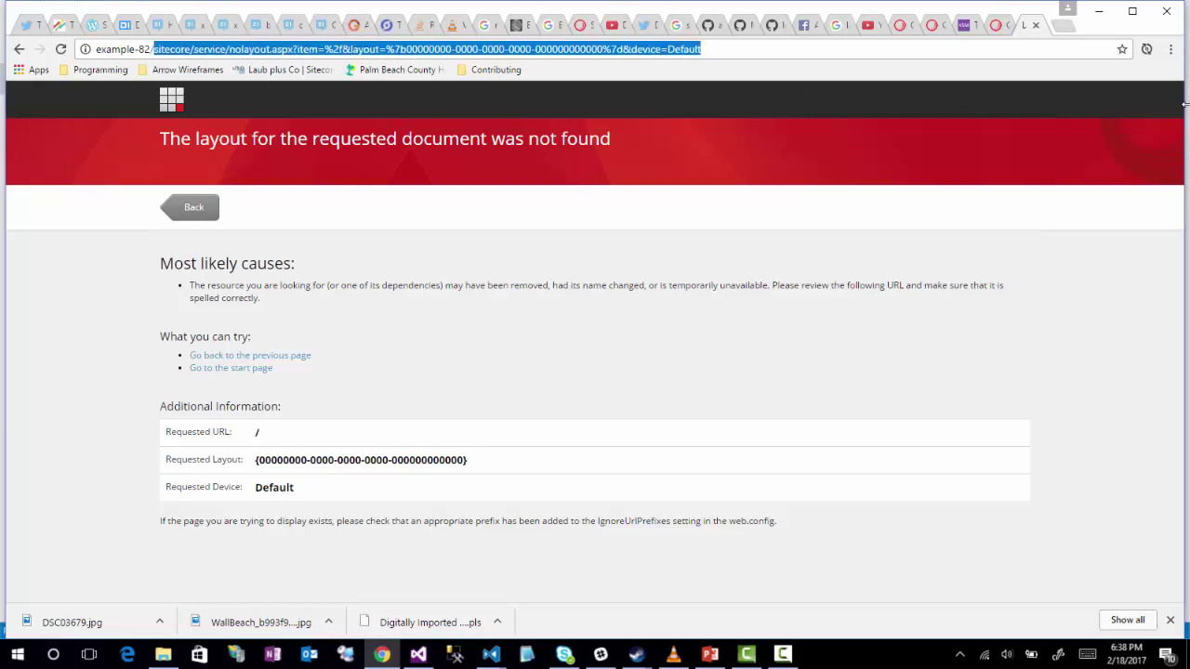
{"action": "key", "text": "BackSpace"}
{"action": "key", "text": "Return"}
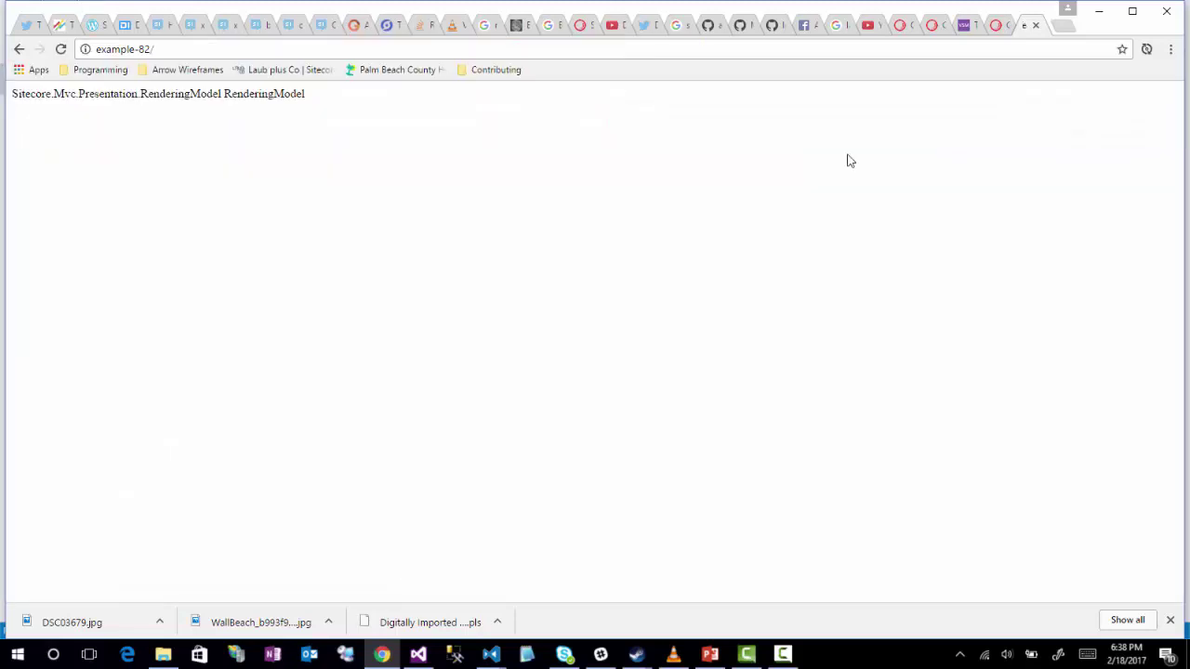
{"action": "left_click_drag", "start_coordinate": [306, 93], "coordinate": [7, 93]}
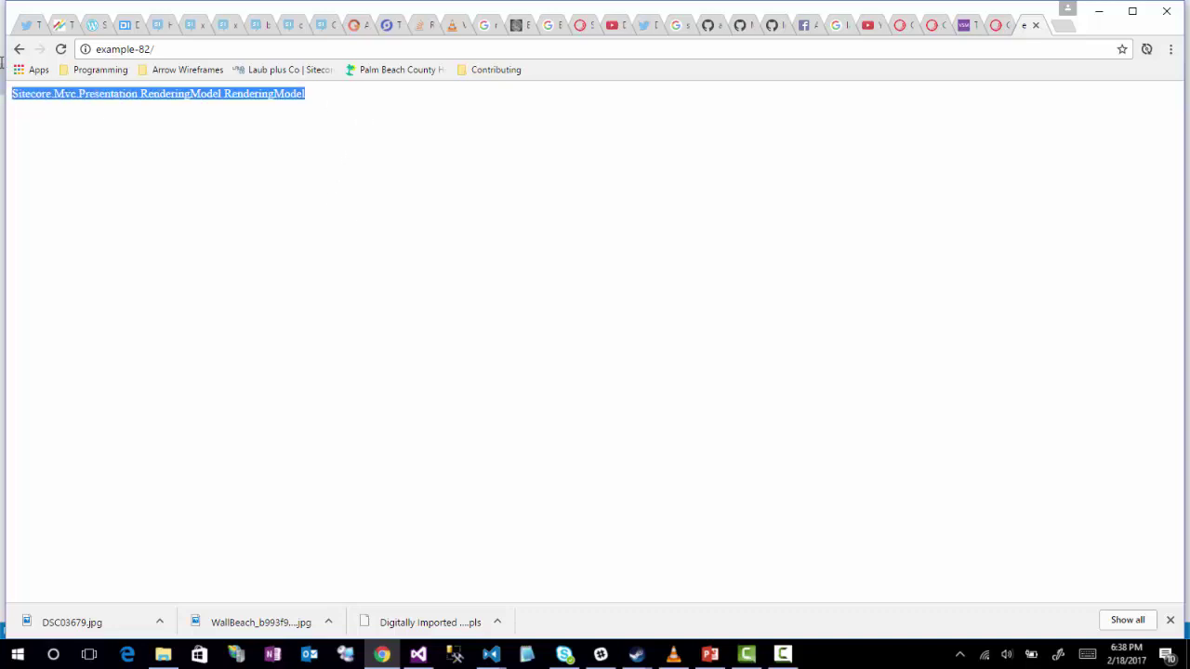